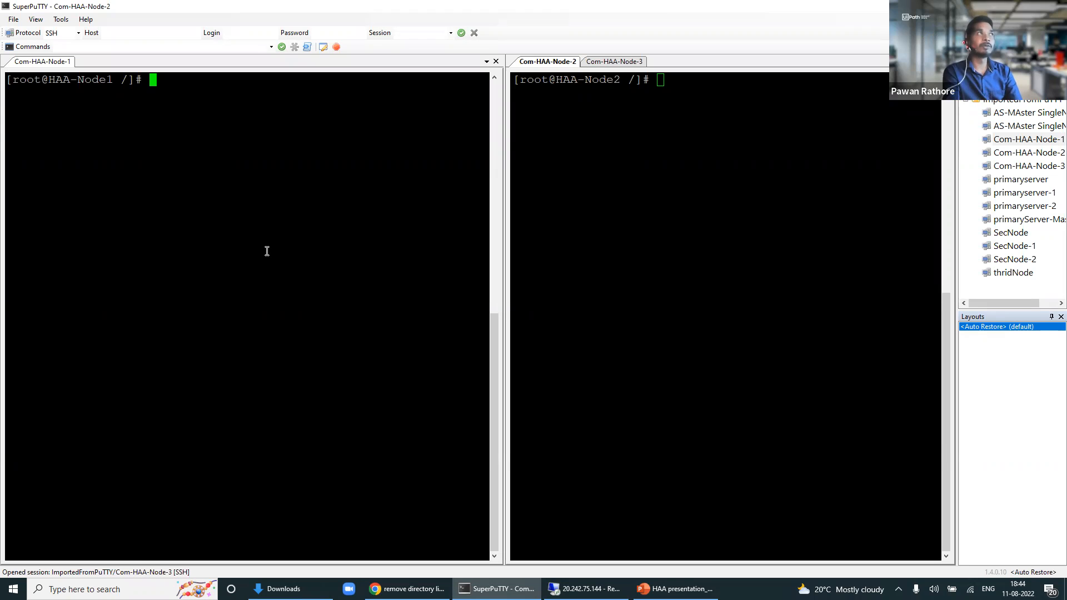
Step: Dock the Node-1 session beside Node 2, then review the Com-HAA-Node-1 host address and port 22 without saving
left_click_drag(13, 62, 32, 62)
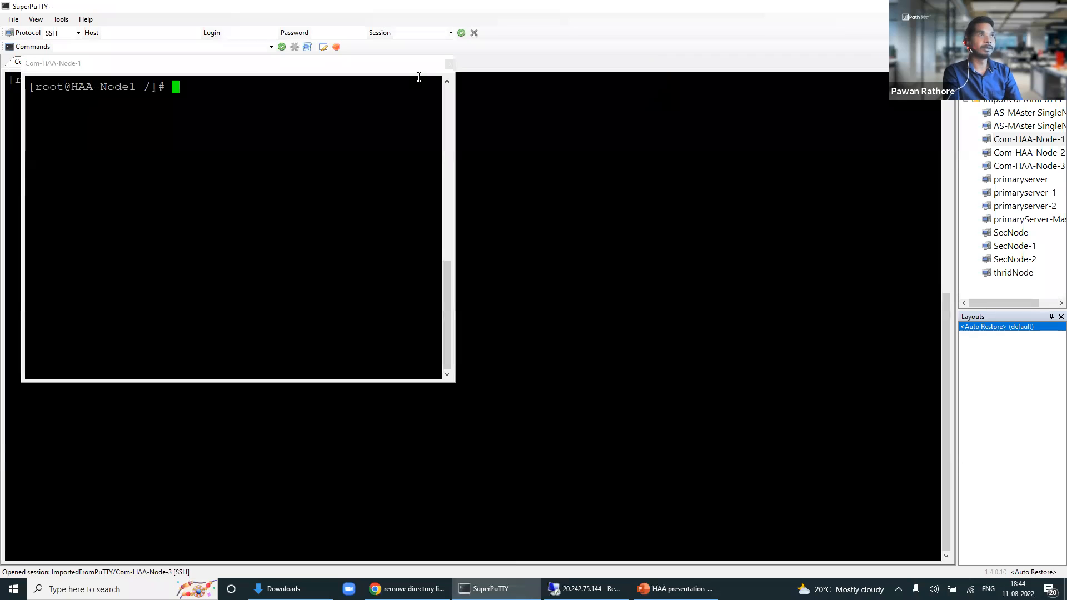
left_click_drag(355, 61, 466, 308)
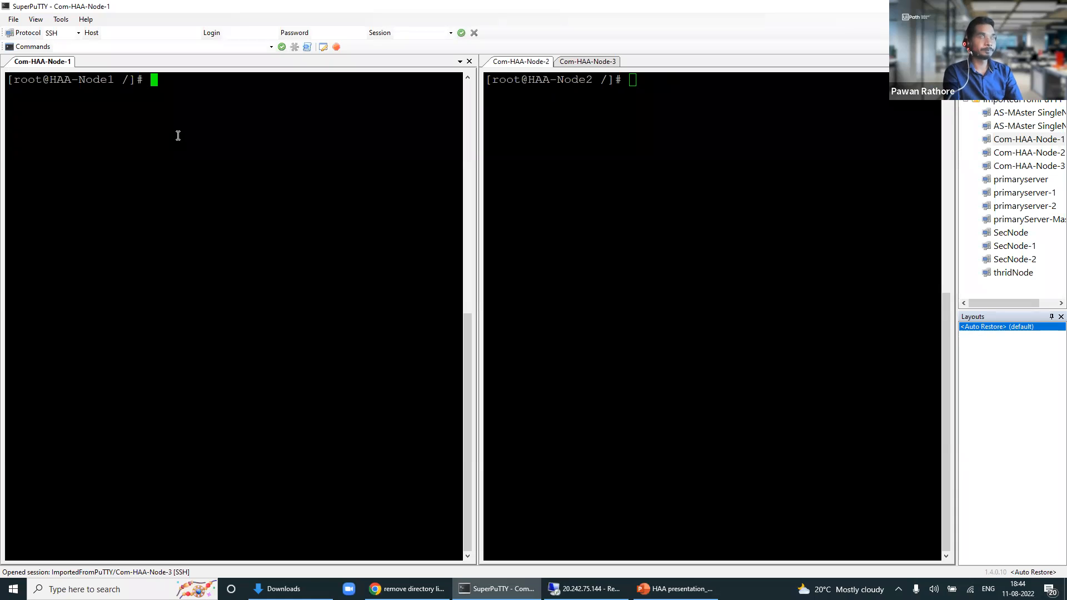
left_click(996, 141)
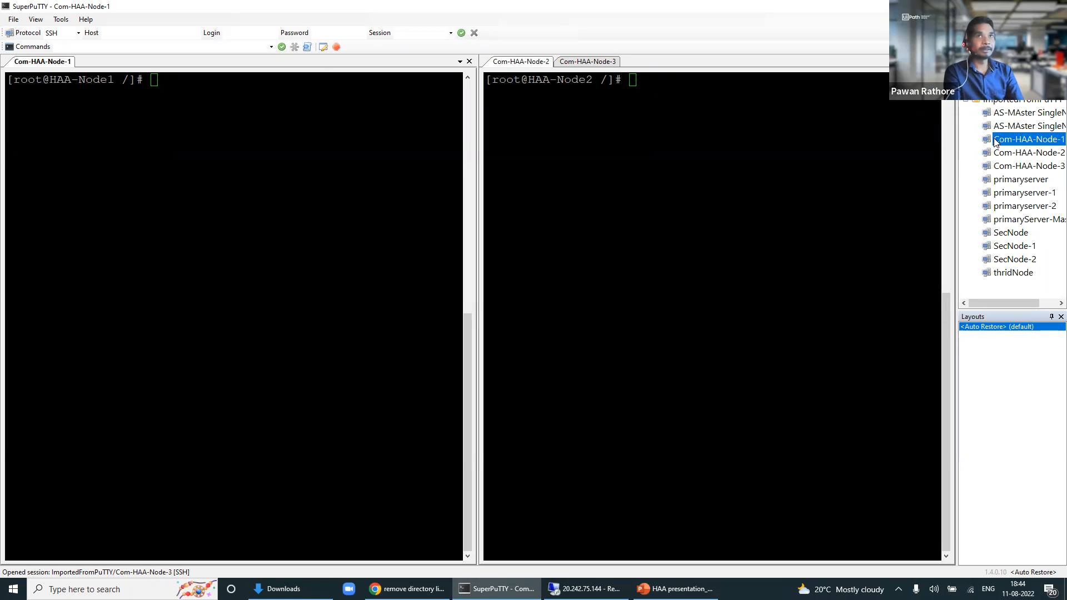
right_click(996, 141)
left_click(998, 169)
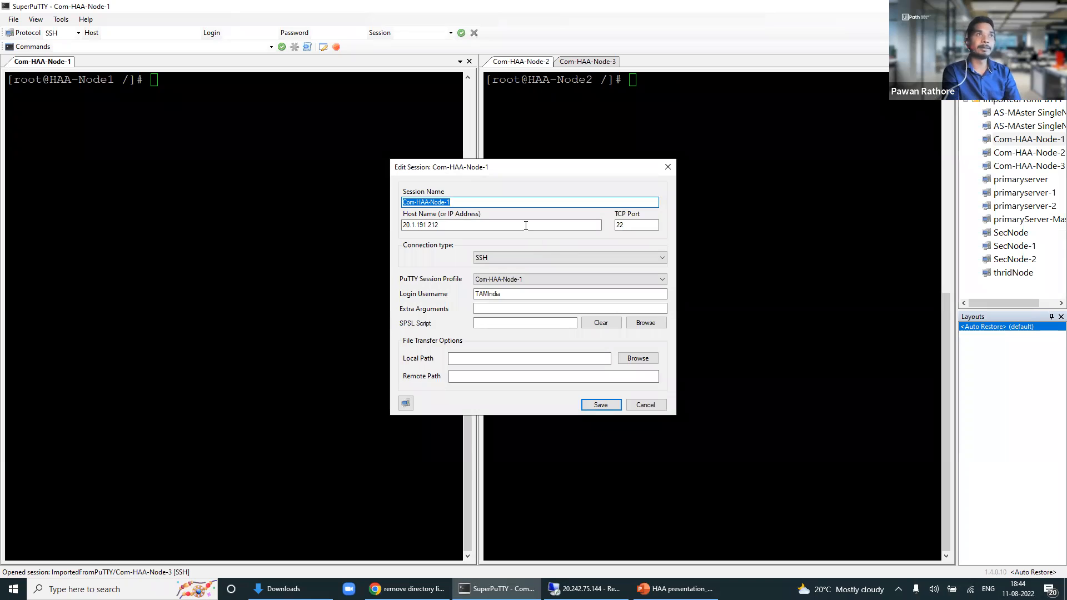
left_click_drag(529, 225, 382, 224)
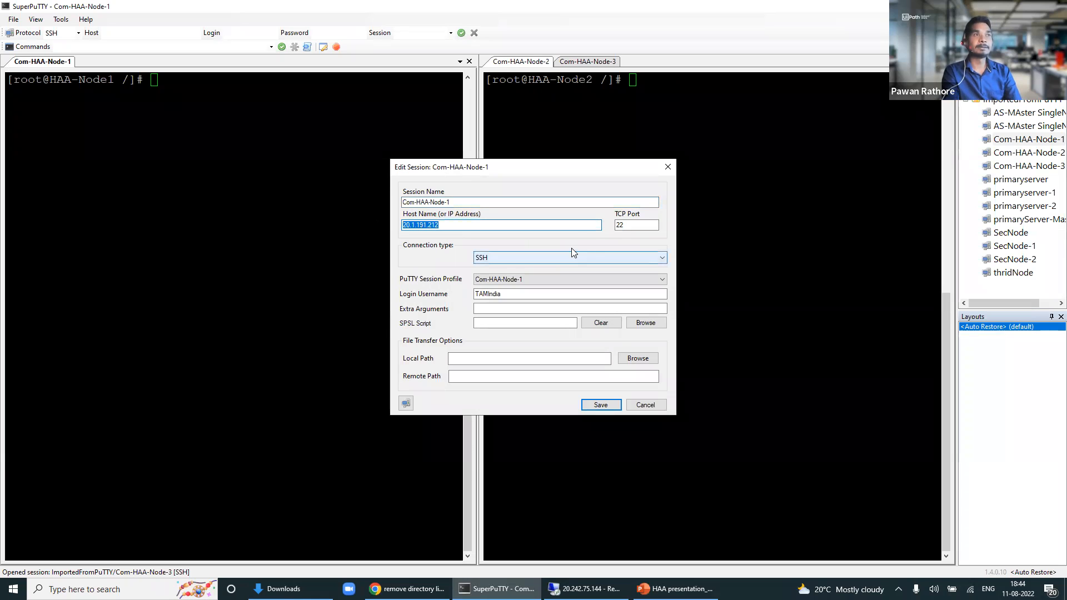
left_click(616, 225)
double_click(617, 225)
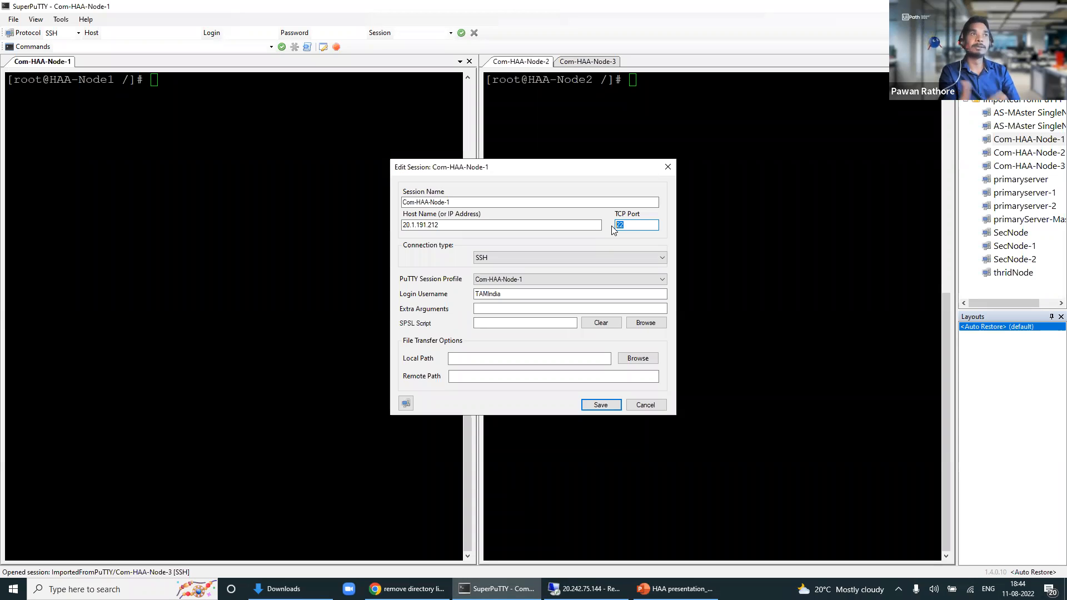
left_click(629, 225)
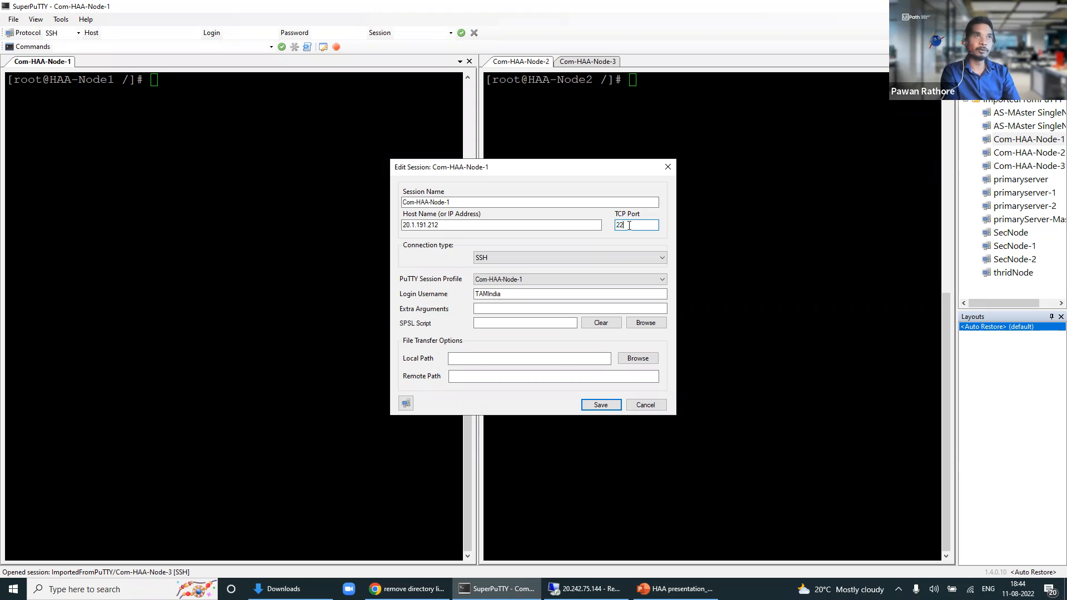
left_click(437, 224)
left_click_drag(436, 225, 402, 225)
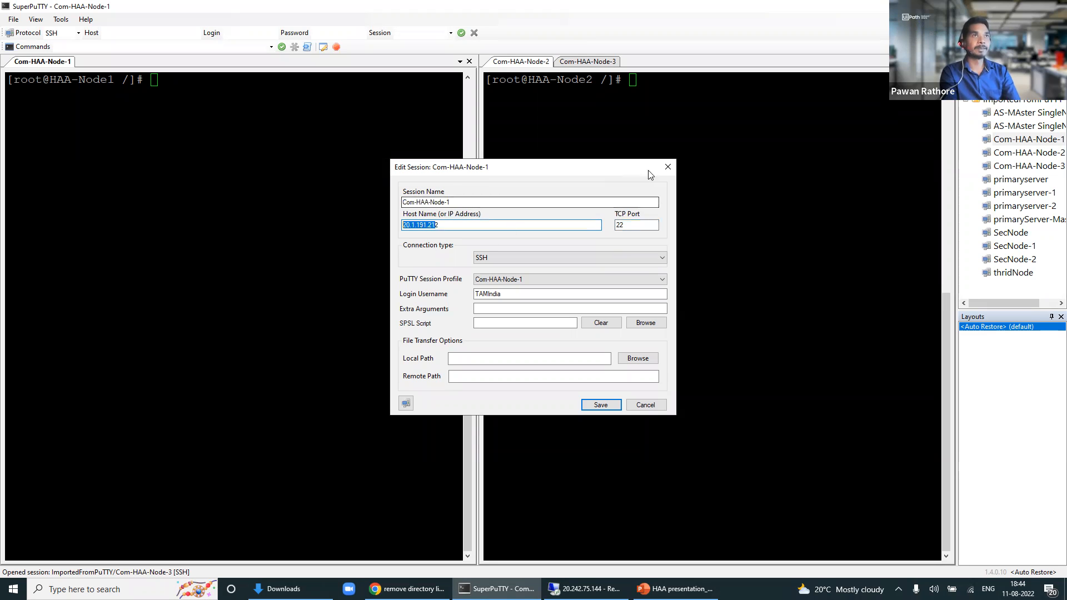
left_click(666, 170)
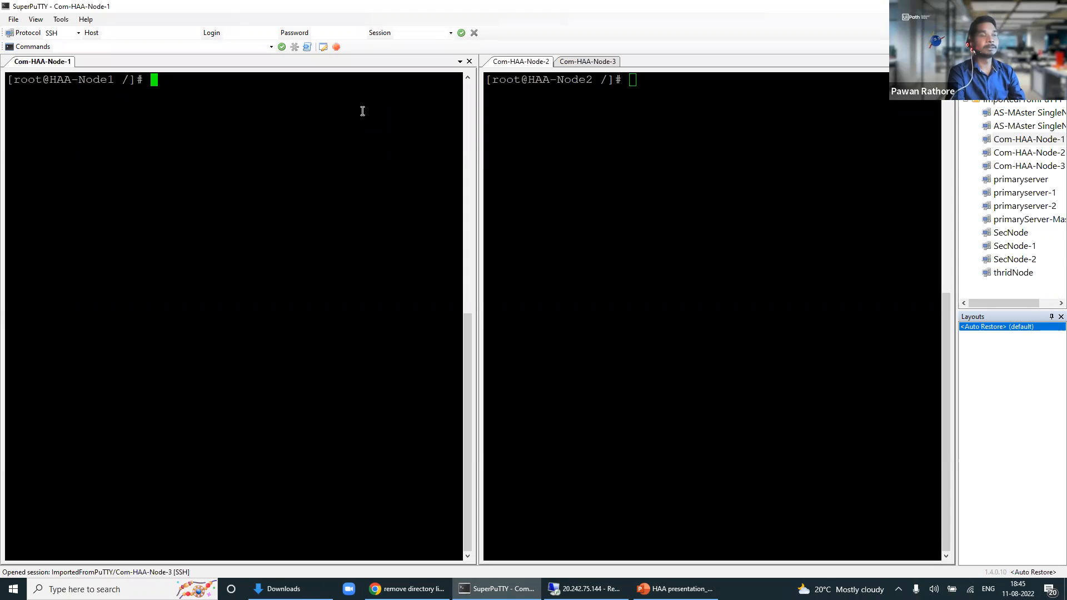
Step: Switch to root with sudo su and create the livecommunitysession directory
type("s")
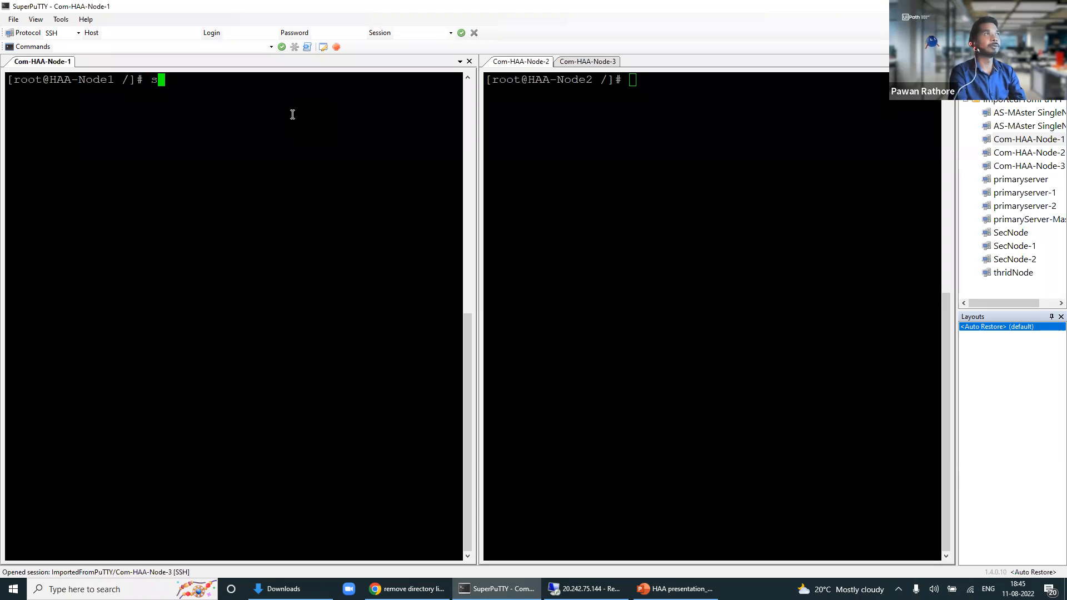
type("udo su")
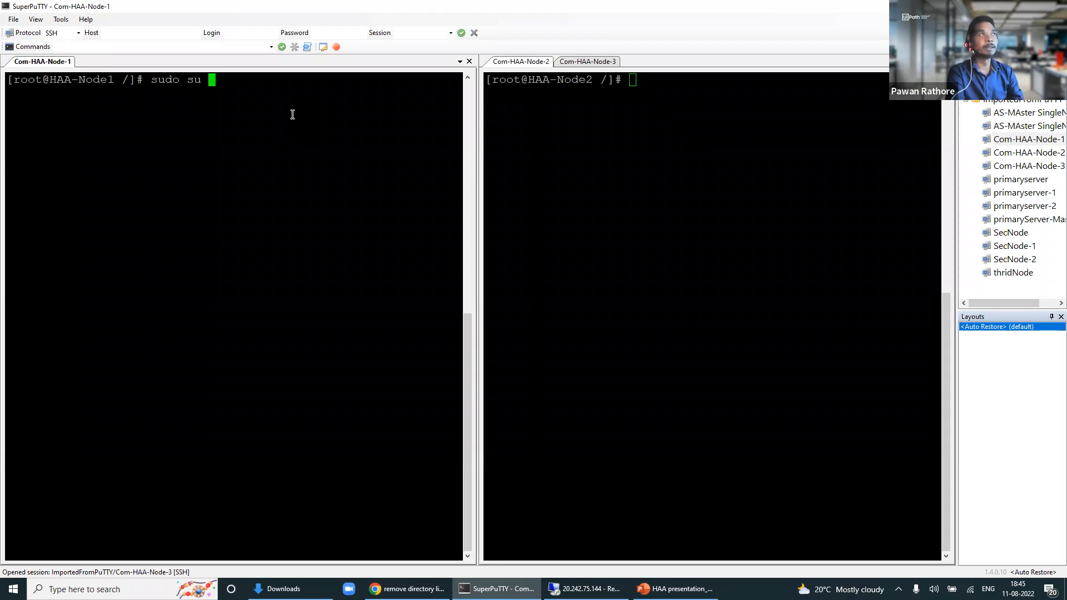
key("Return")
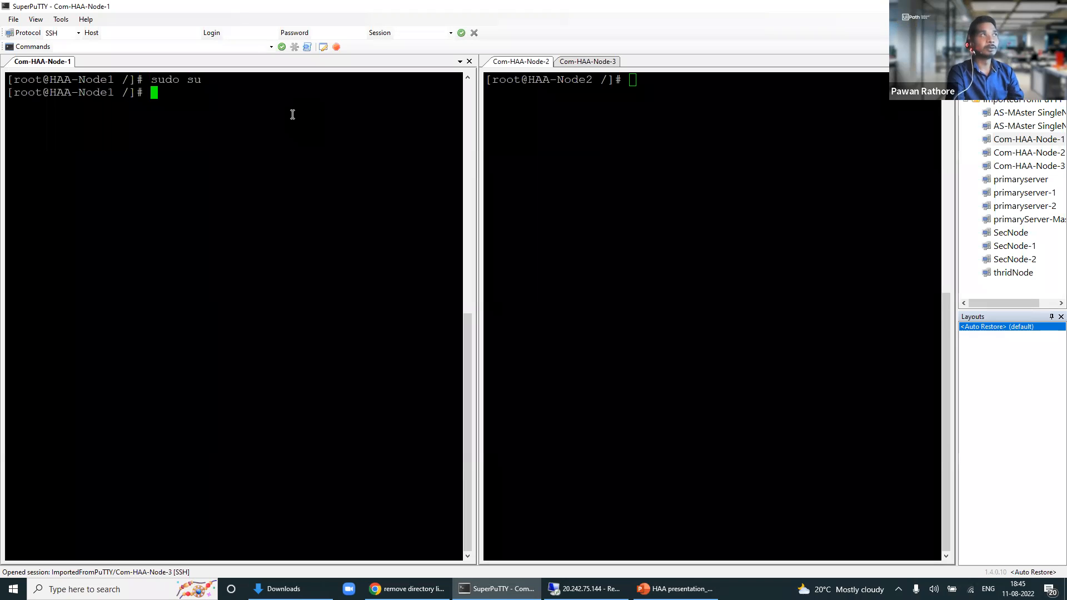
type("mki")
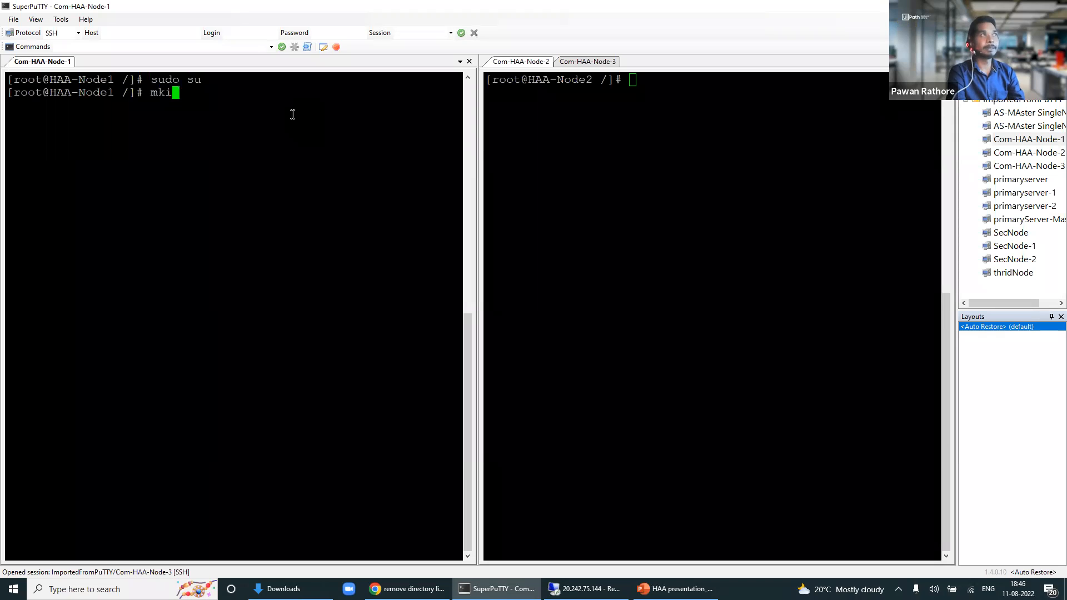
key("BackSpace")
type("dir")
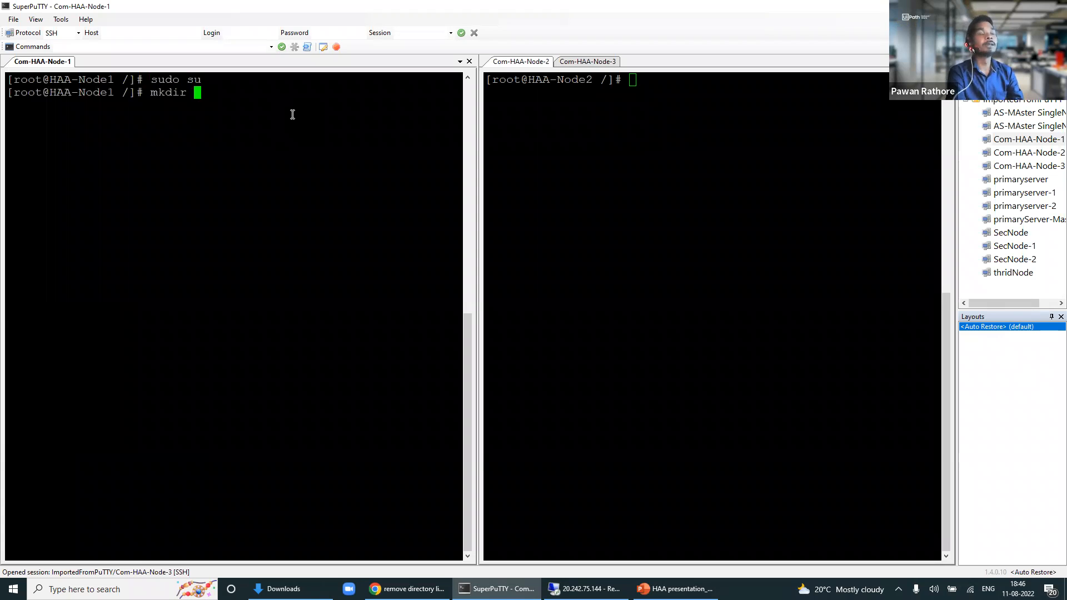
type(" l")
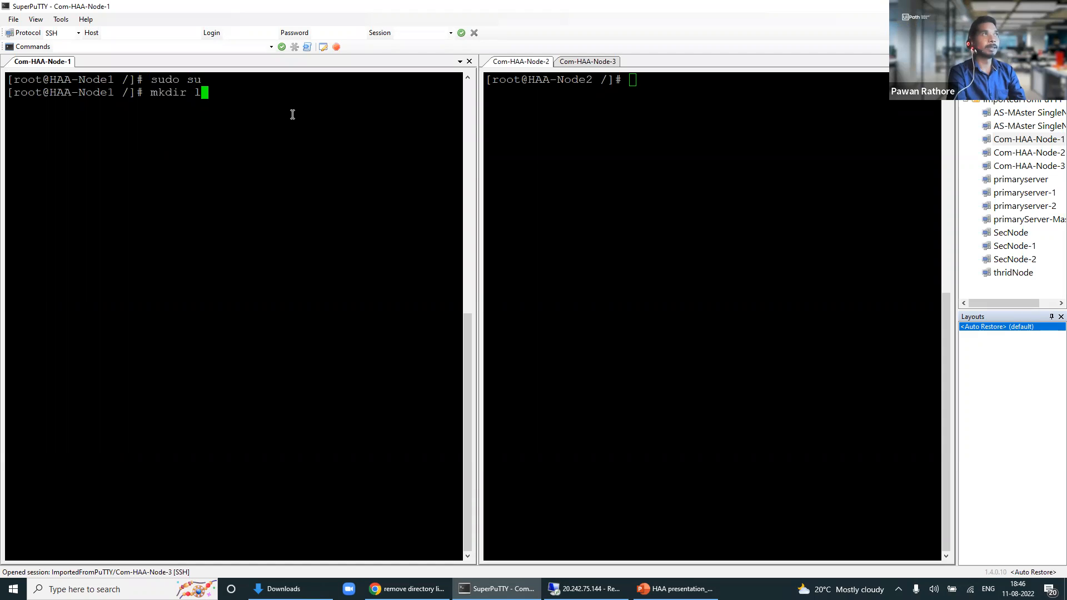
type("ivecommunitysession")
key("Return")
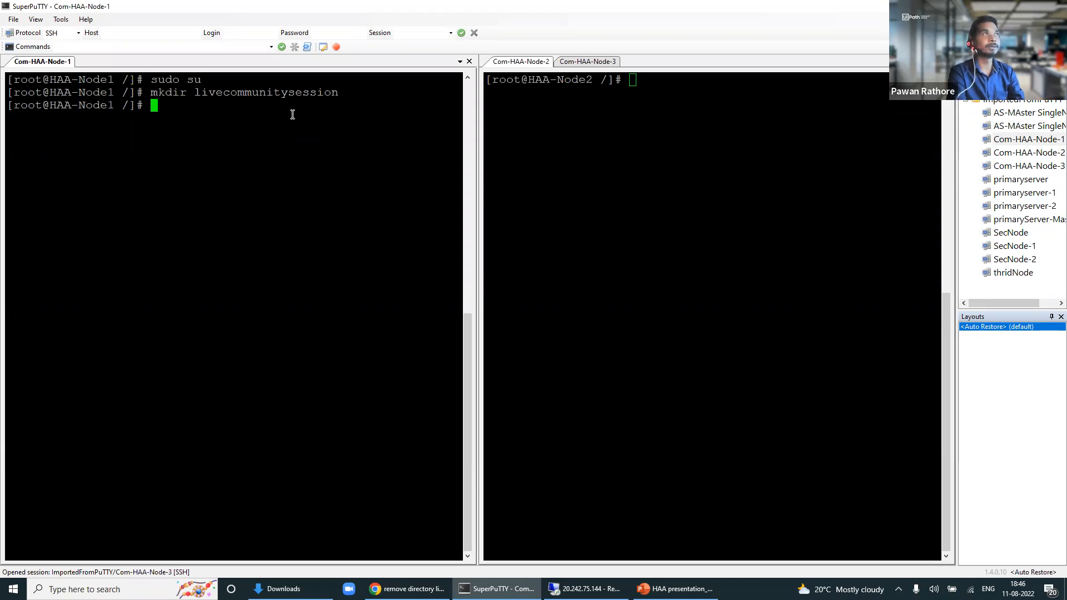
Step: Change into livecommunitysession, Tab-completing the folder name
type("cd liv")
key("Tab")
key("Return")
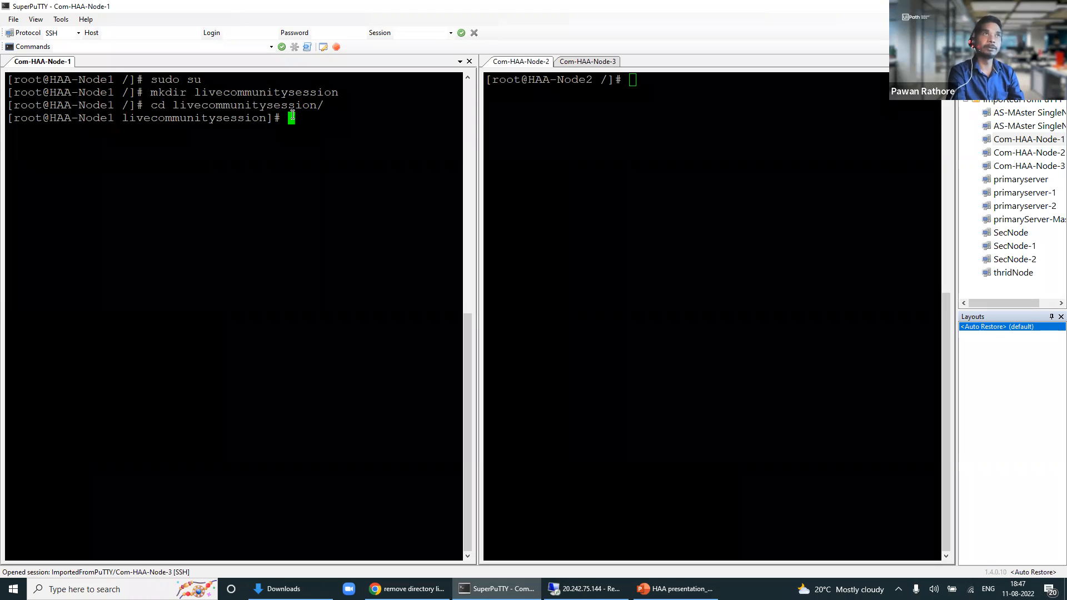
Step: Install wget on Node 1 with yum install wget
type("yum ")
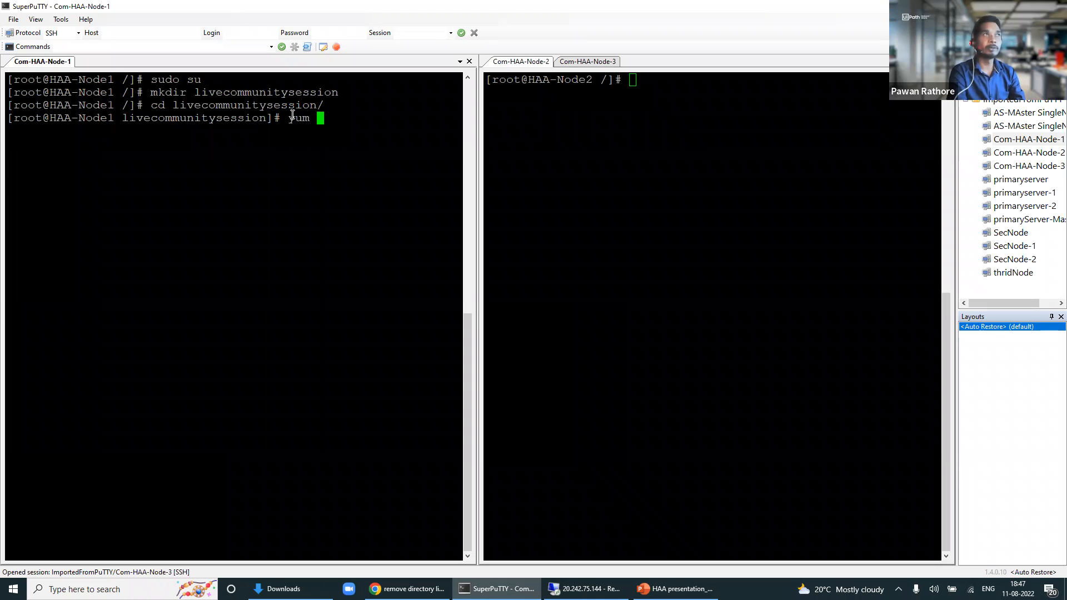
type("install ")
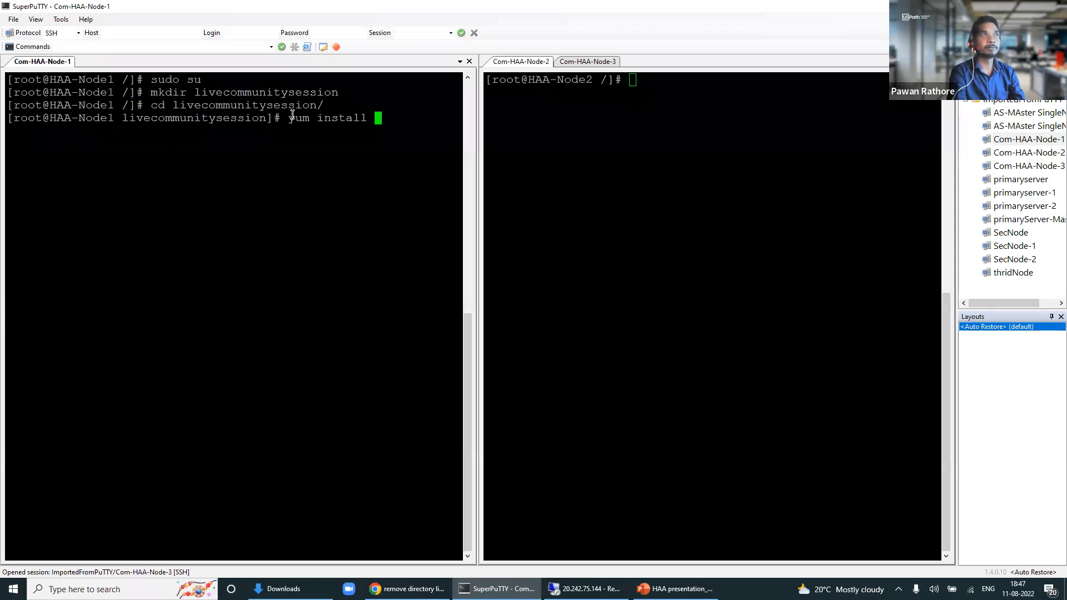
type("wget")
key("Return")
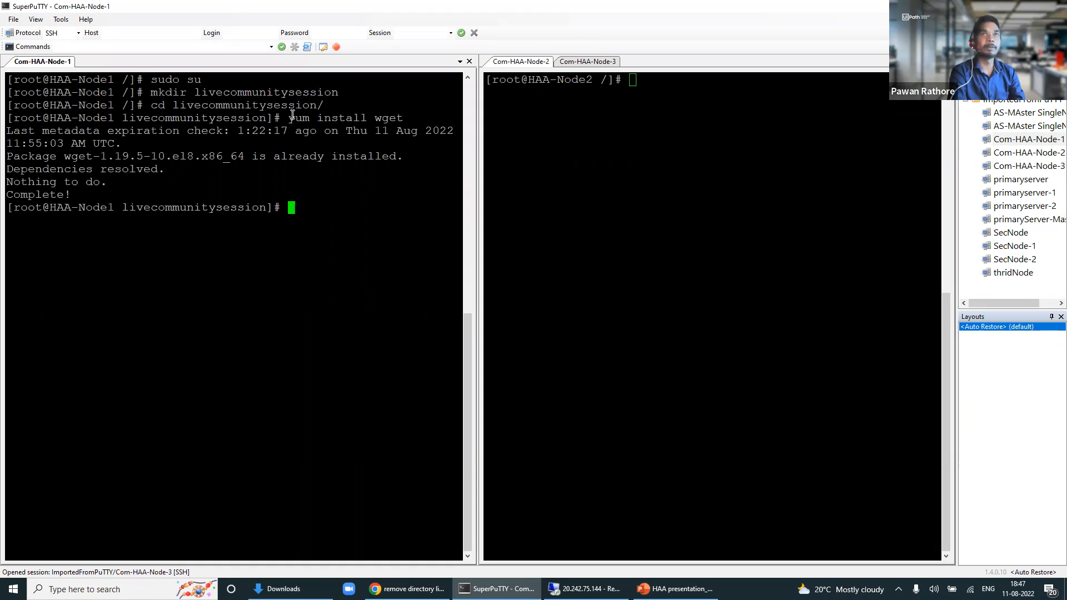
type("w")
key("BackSpace")
type("wget ")
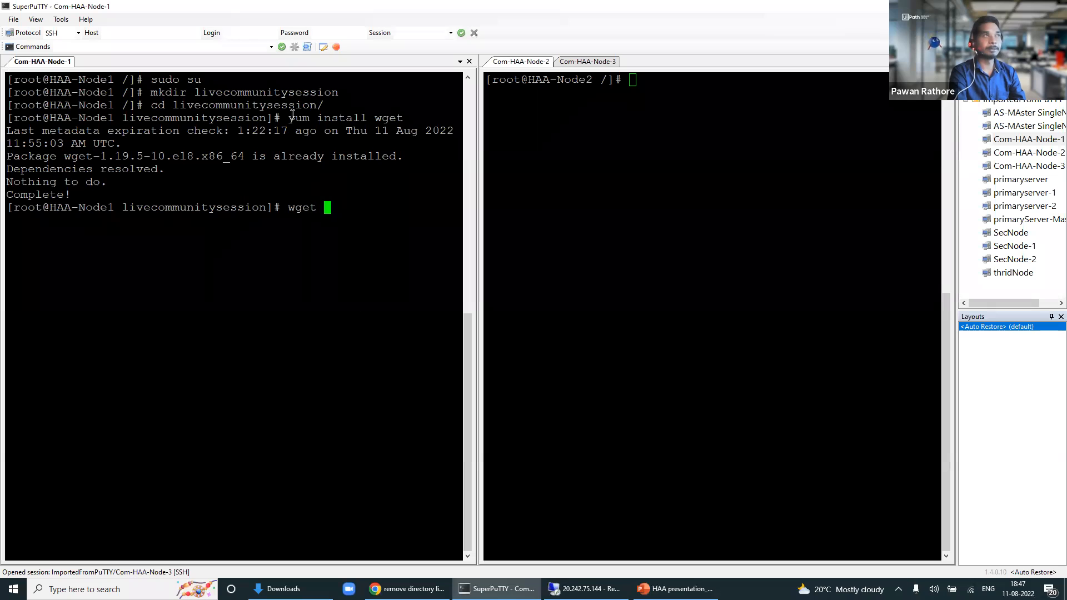
type("ht")
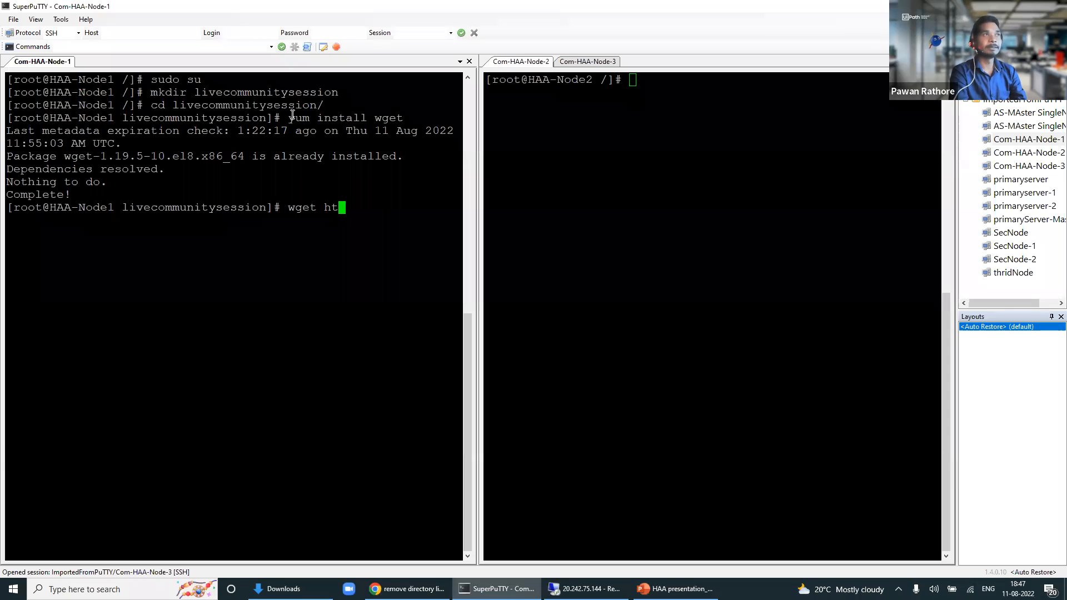
type("tps:")
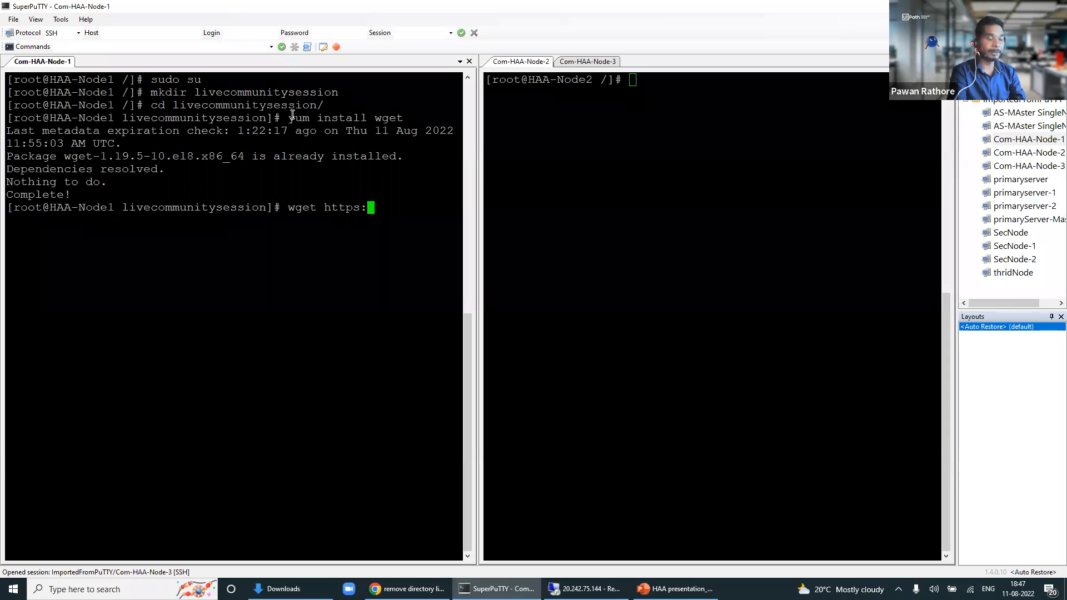
type("//download")
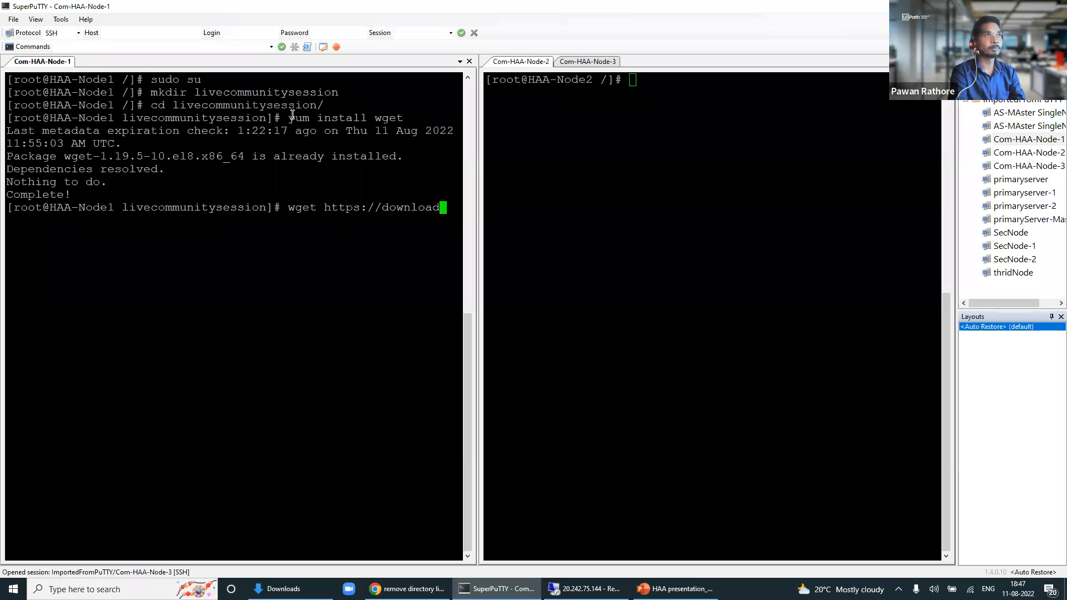
type(".uipath.com")
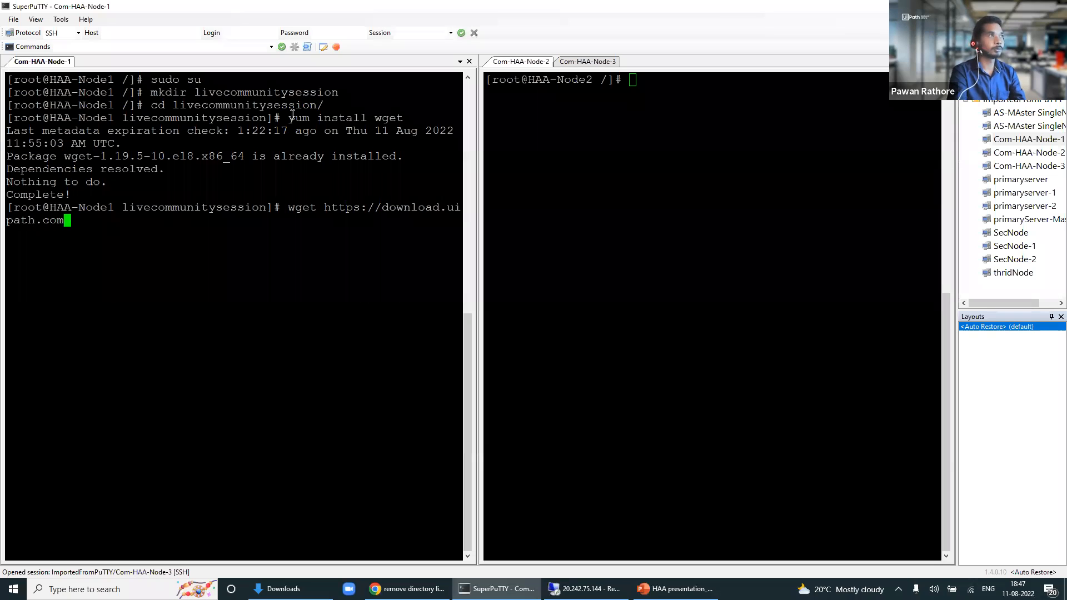
left_click_drag(478, 211, 677, 214)
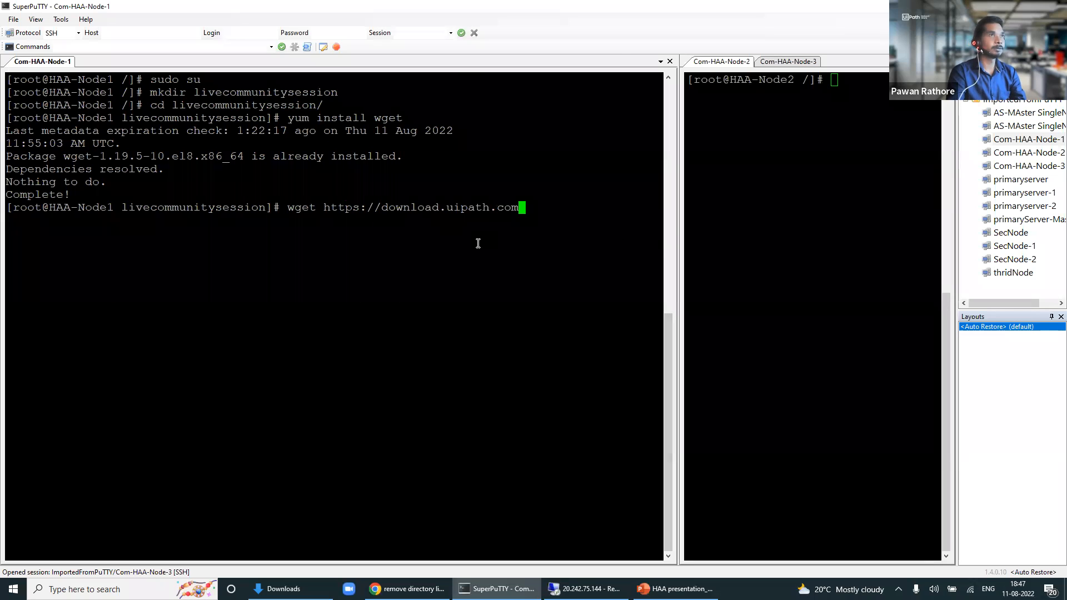
type("/")
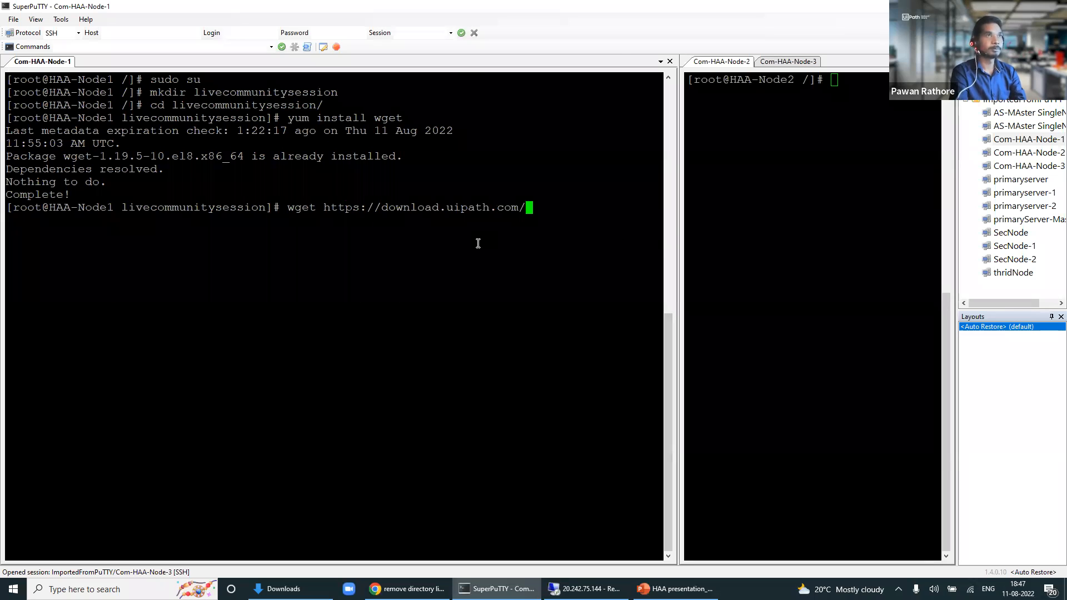
type("haa")
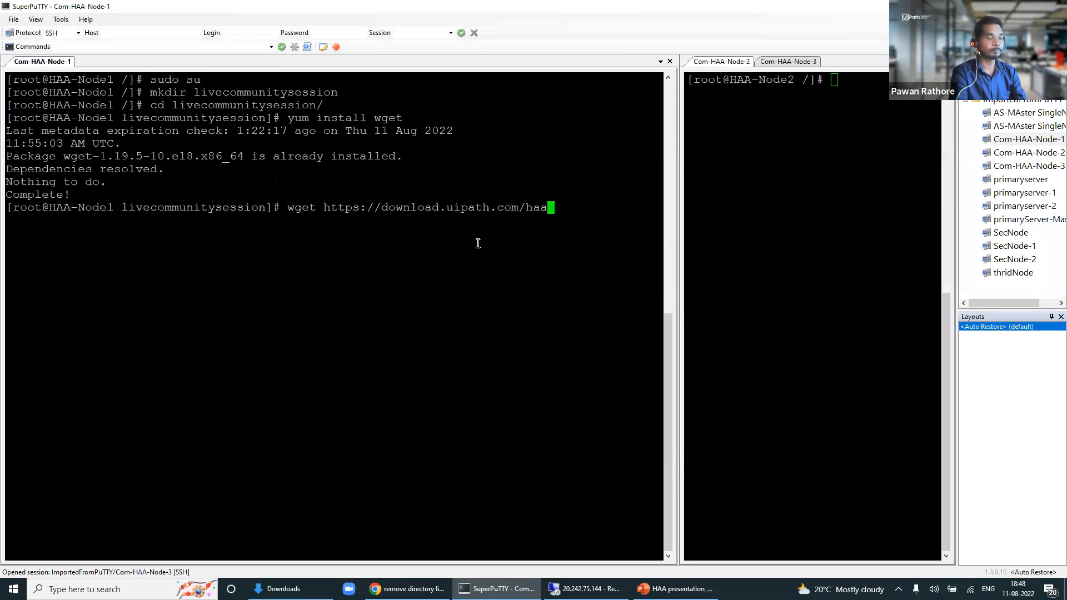
type("/get")
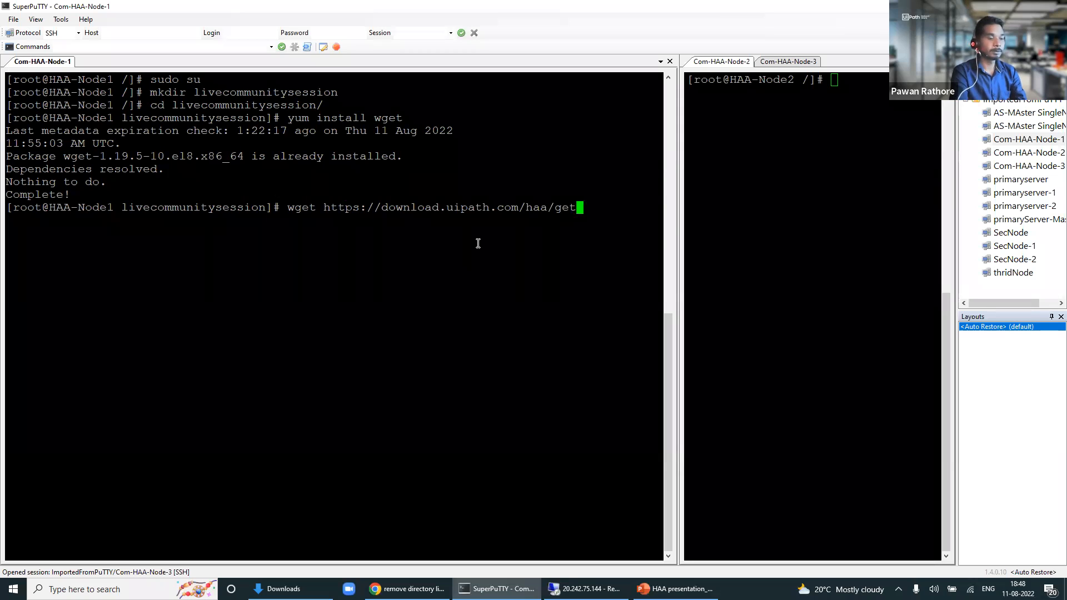
type("-haa.sh")
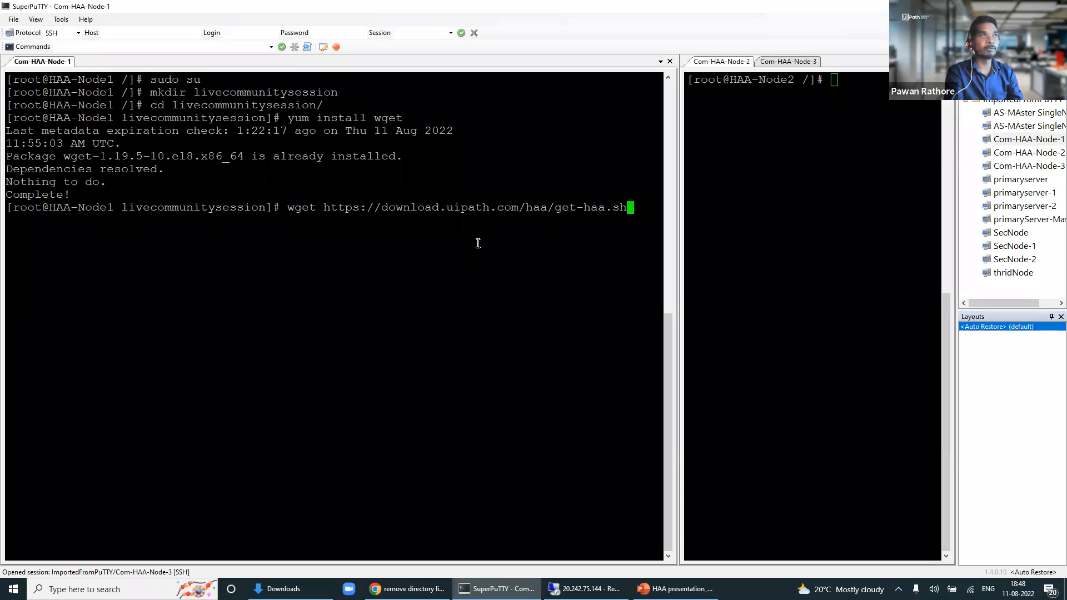
key("Return")
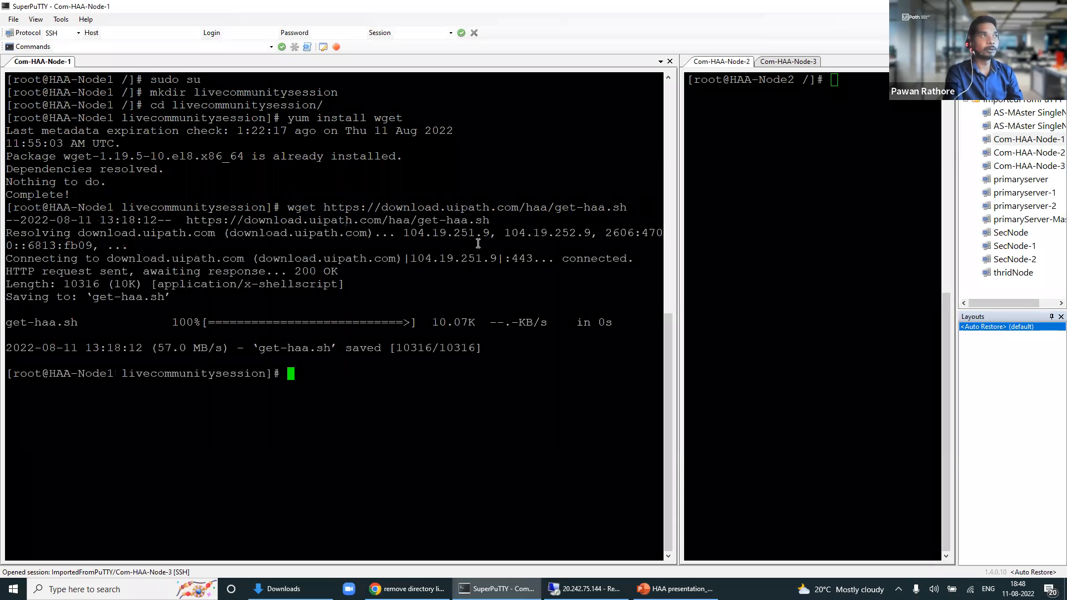
type("ls")
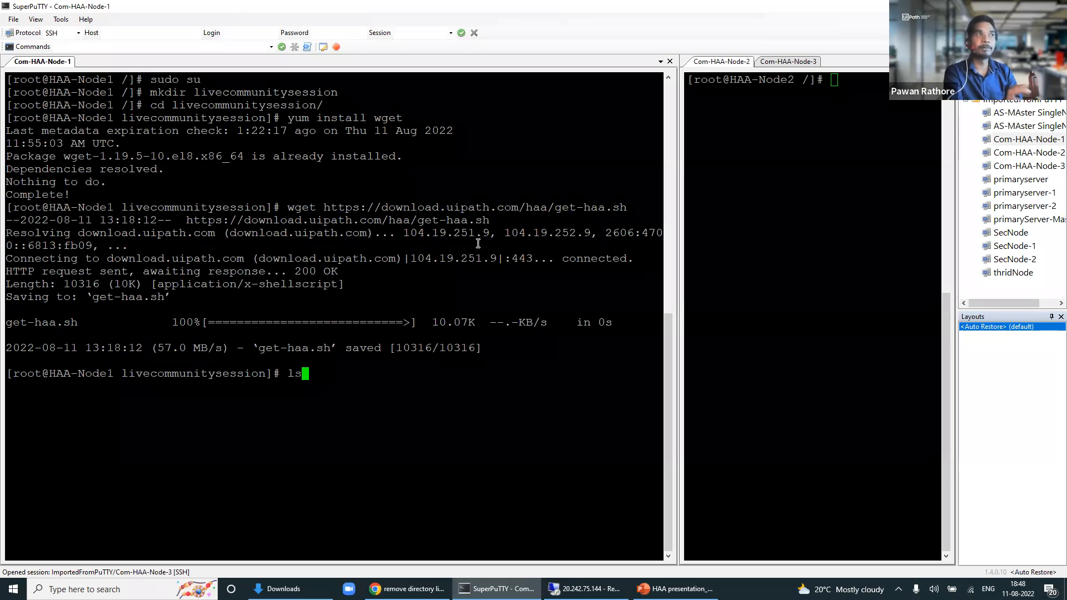
Step: List the folder contents and highlight the get-haa.sh file name
key("Return")
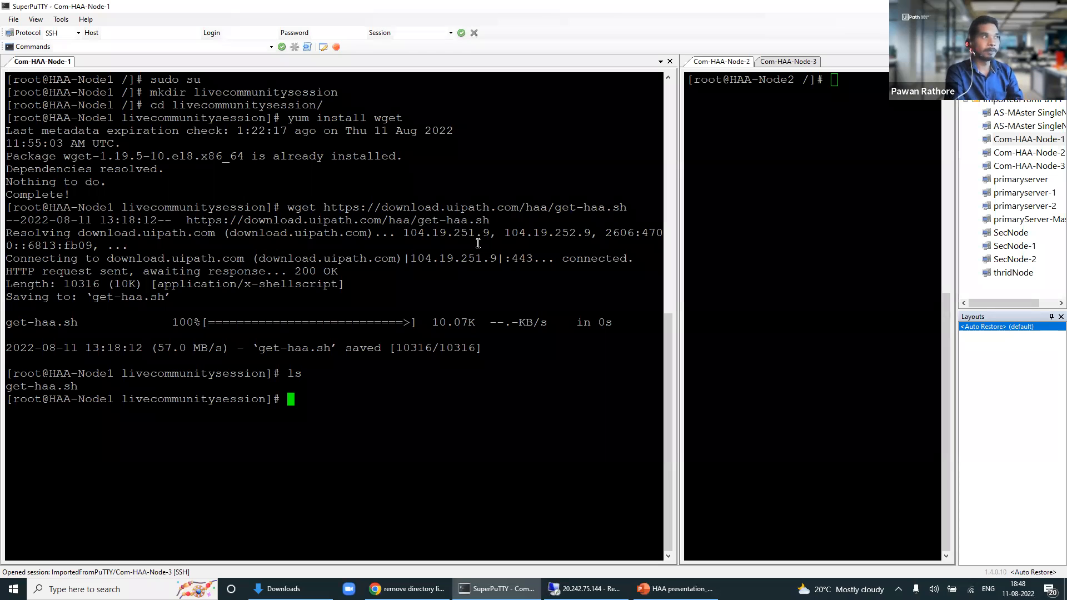
left_click_drag(86, 387, 10, 389)
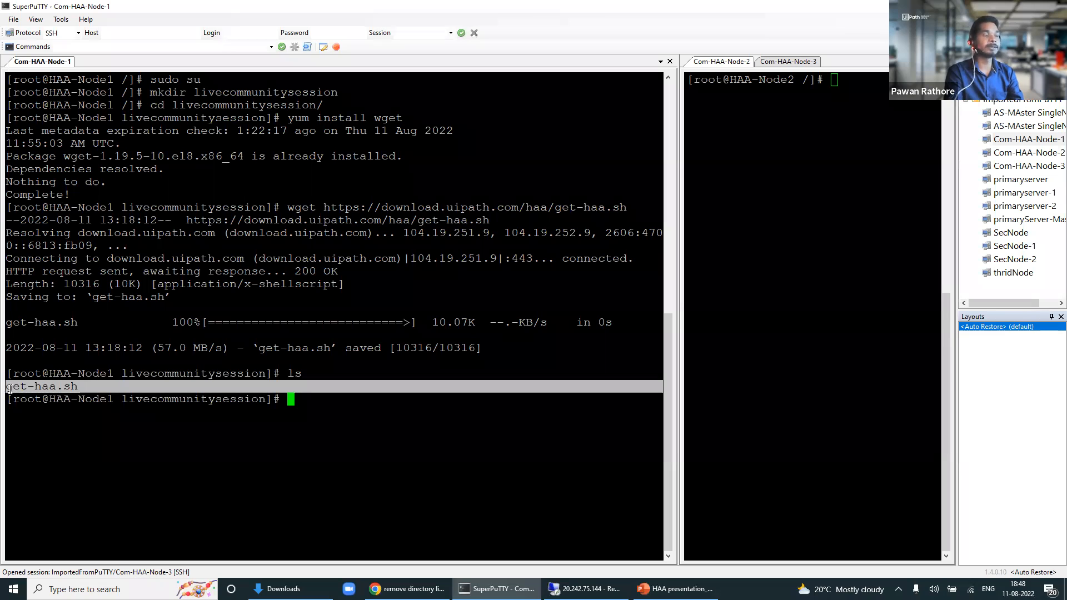
left_click(21, 392)
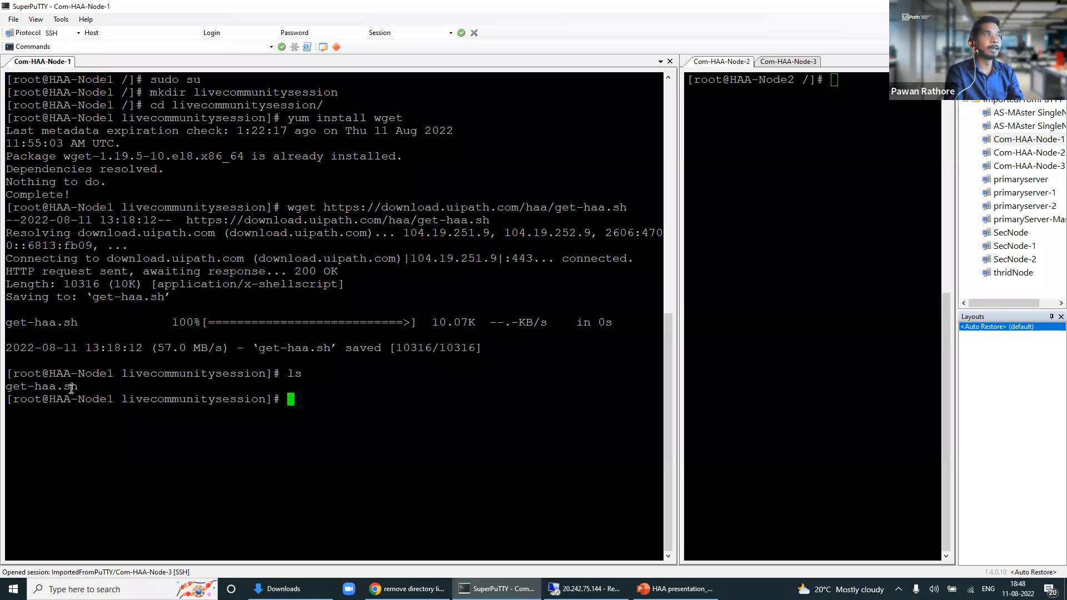
left_click_drag(78, 387, 5, 387)
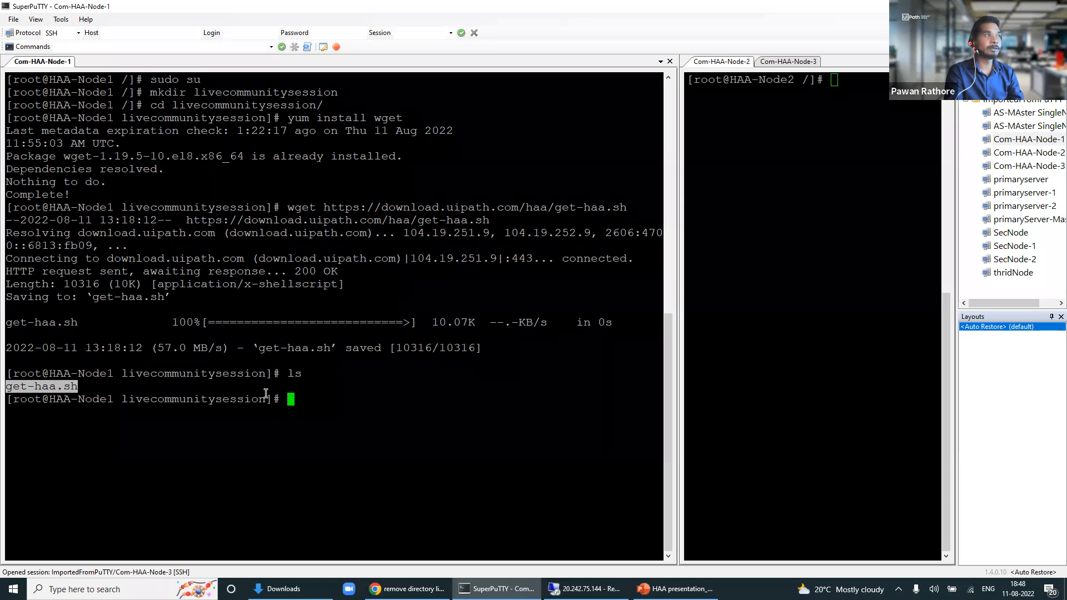
left_click(312, 407)
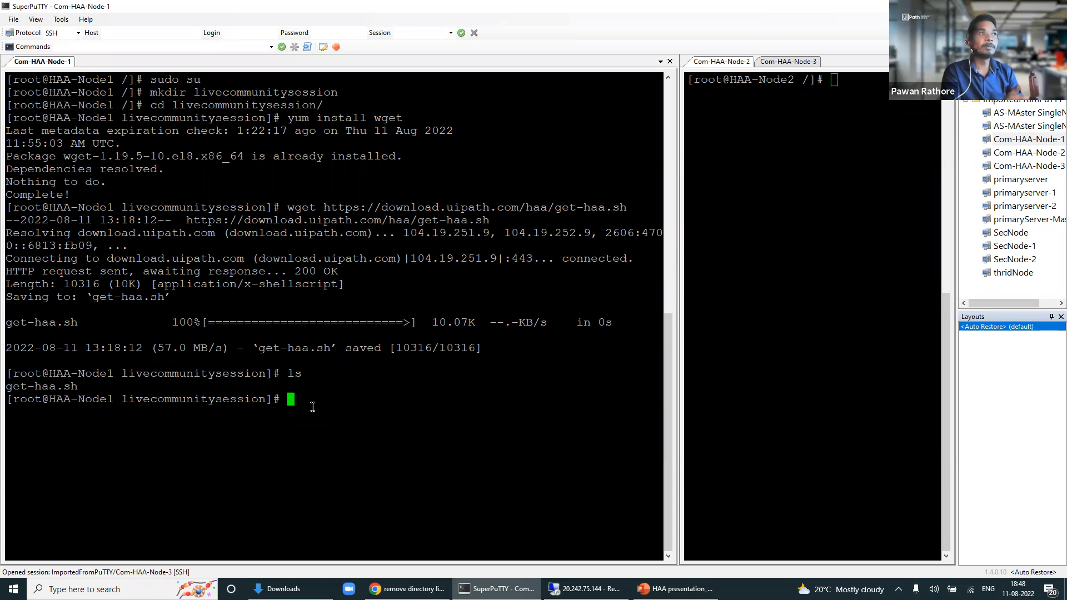
Step: Make get-haa.sh executable with chmod a+x, Tab-completing the file name
type("chmod")
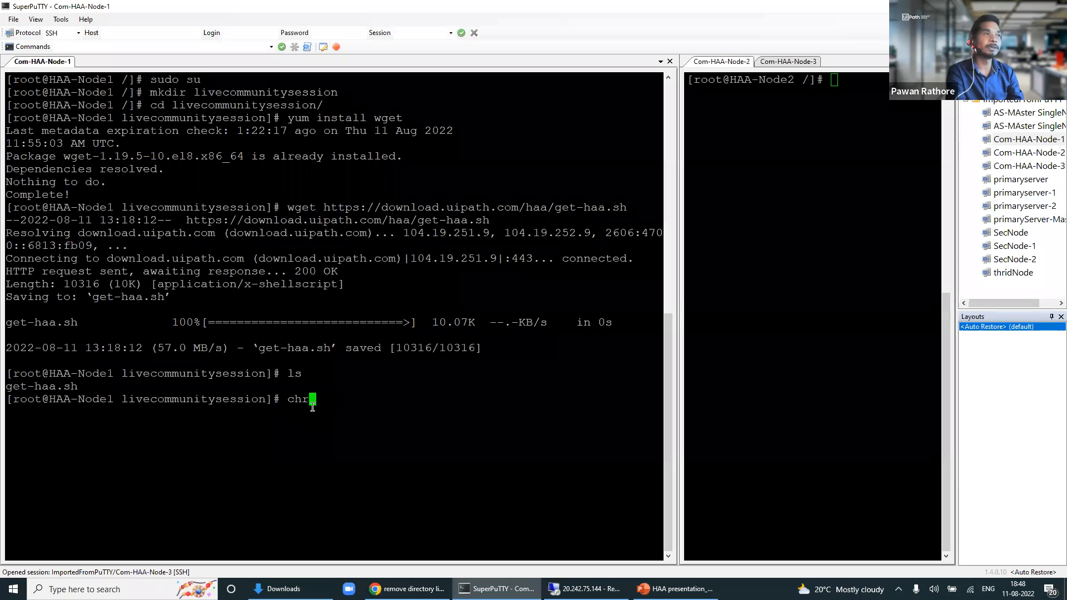
key("BackSpace")
key("BackSpace")
key("BackSpace")
type("mod")
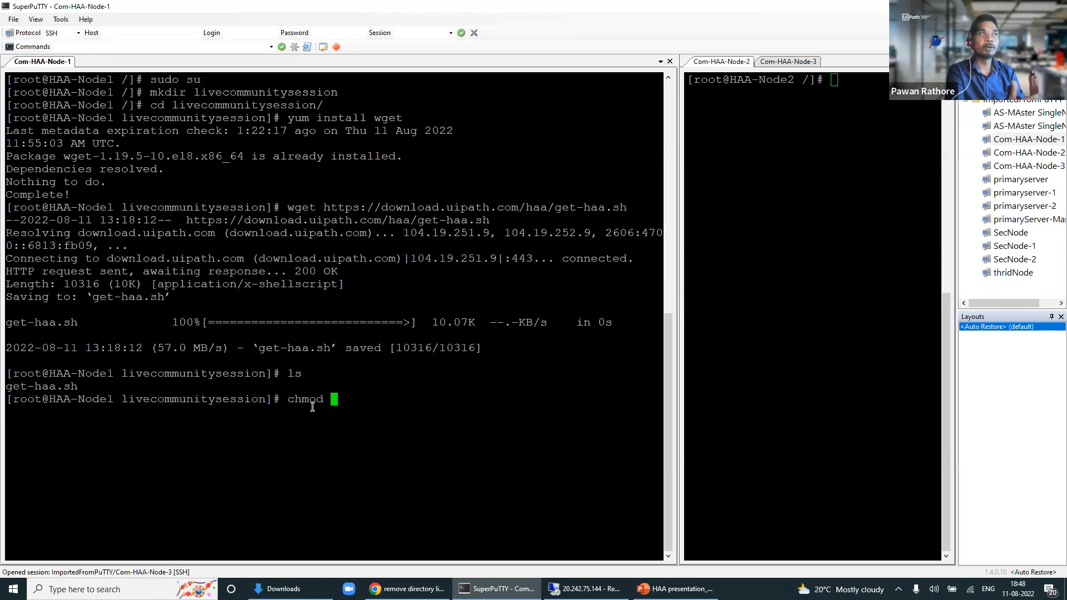
type("a")
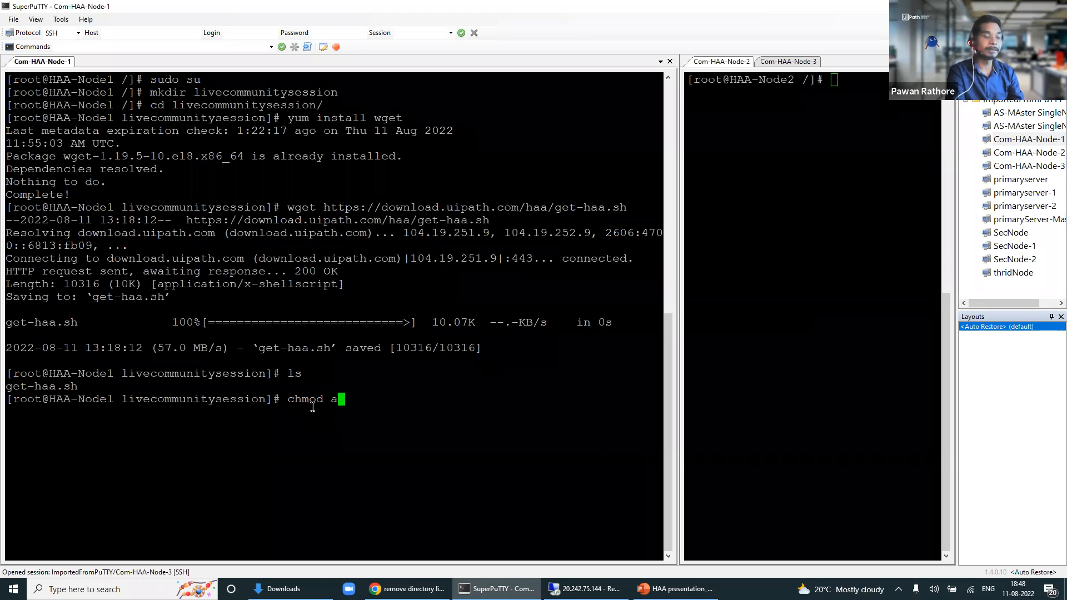
type("+x")
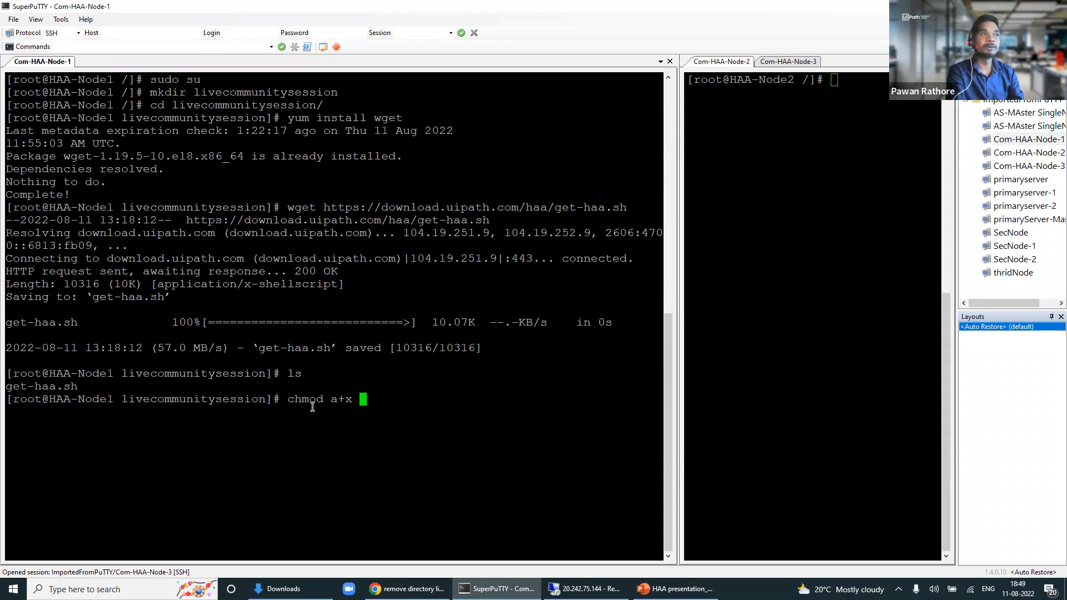
type("get-ha")
key("Tab")
key("Return")
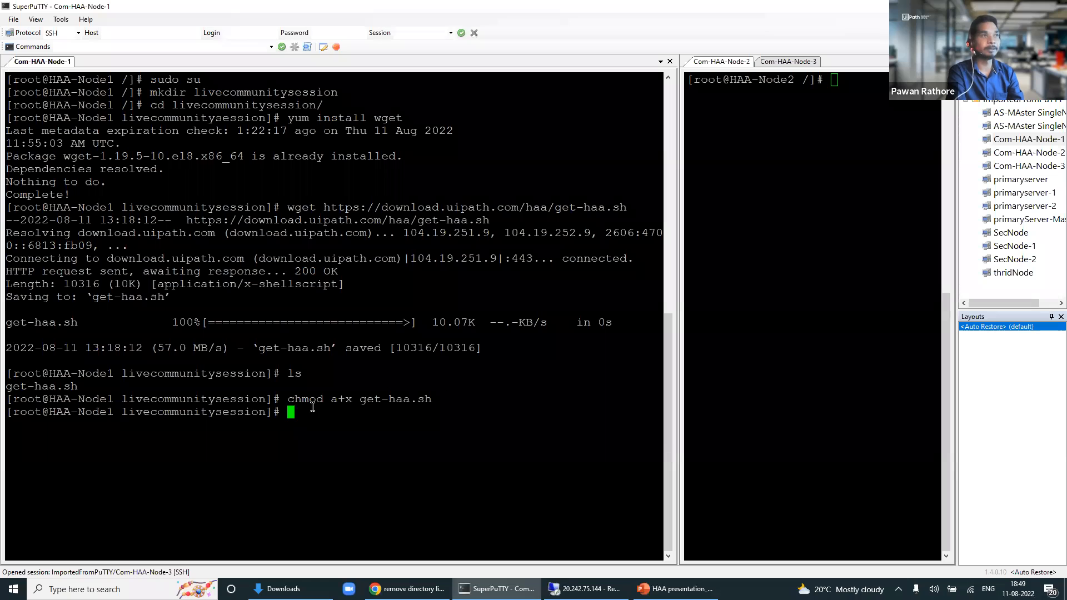
Step: List files again to confirm get-haa.sh now shows as executable
type("ls")
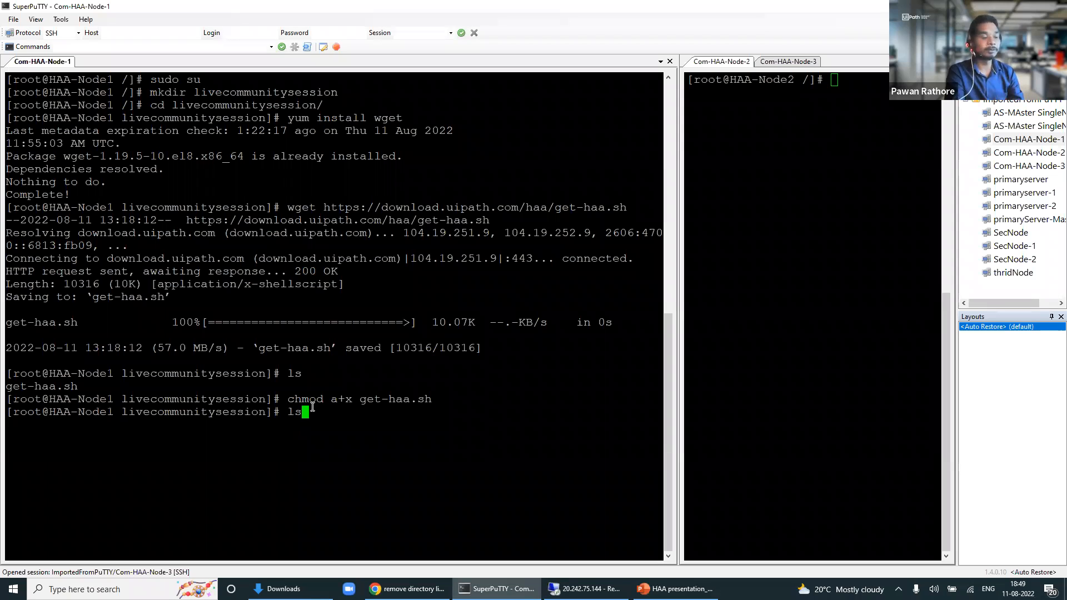
key("Return")
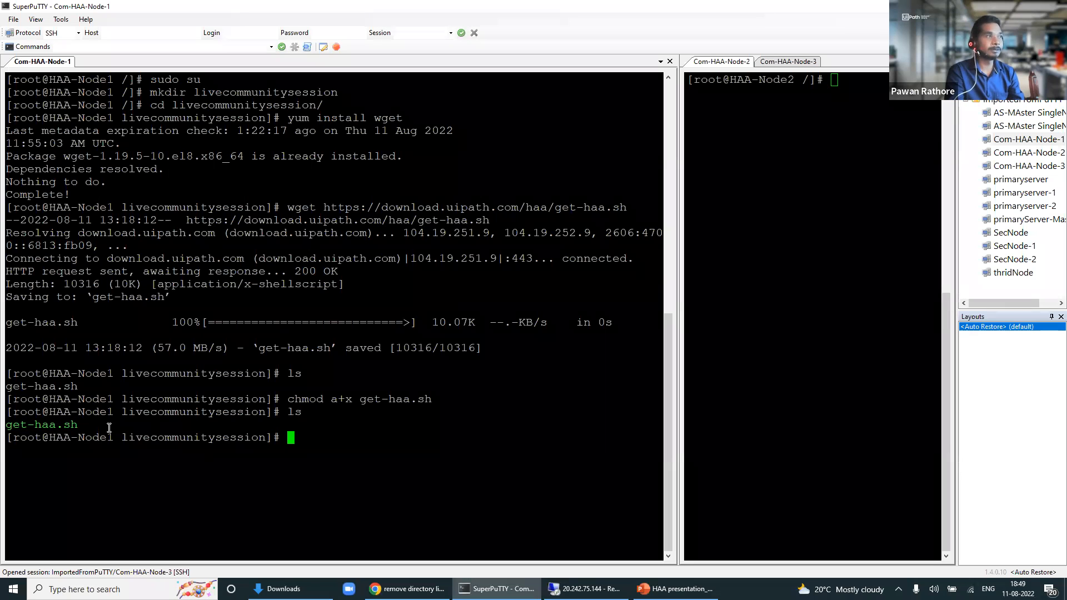
triple_click(8, 428)
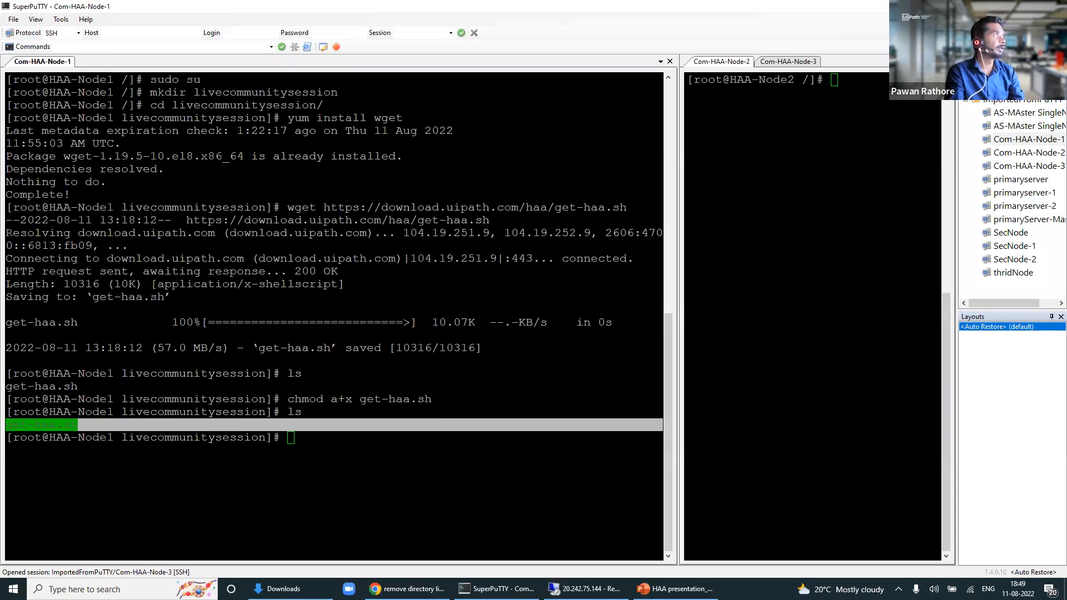
left_click(339, 448)
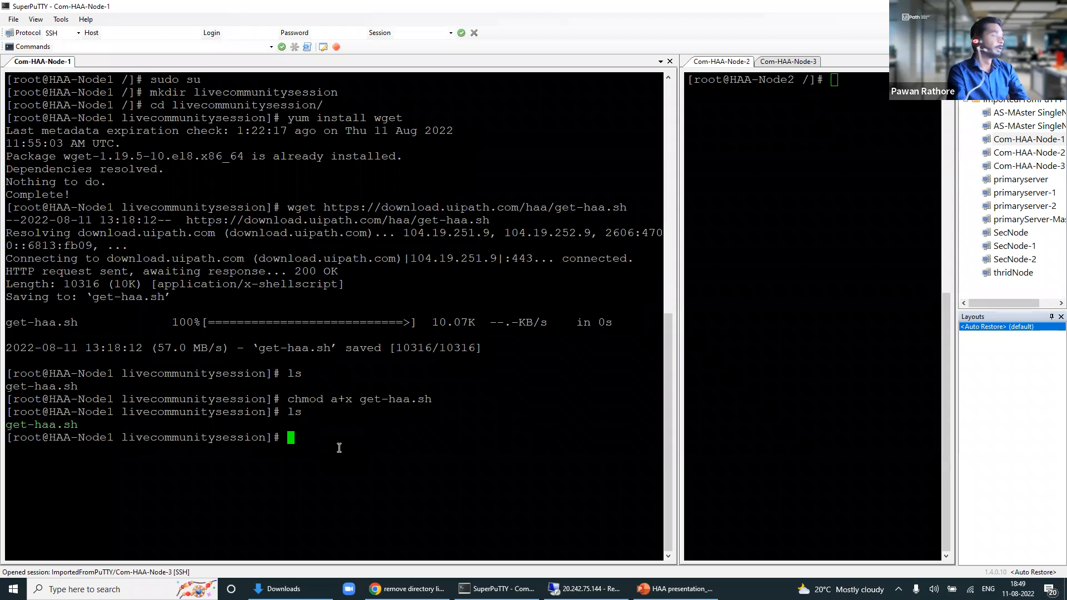
Step: Run ./get-haa.sh with the account e-mail (-u), password (-p) and --accept-license-agreement
type("./")
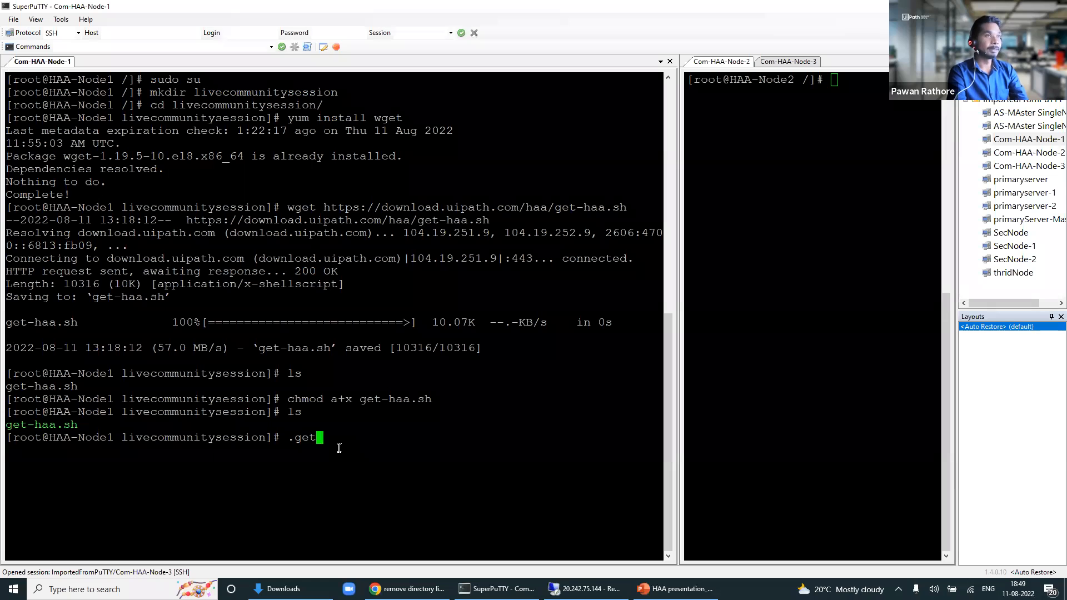
key("BackSpace")
key("BackSpace")
key("BackSpace")
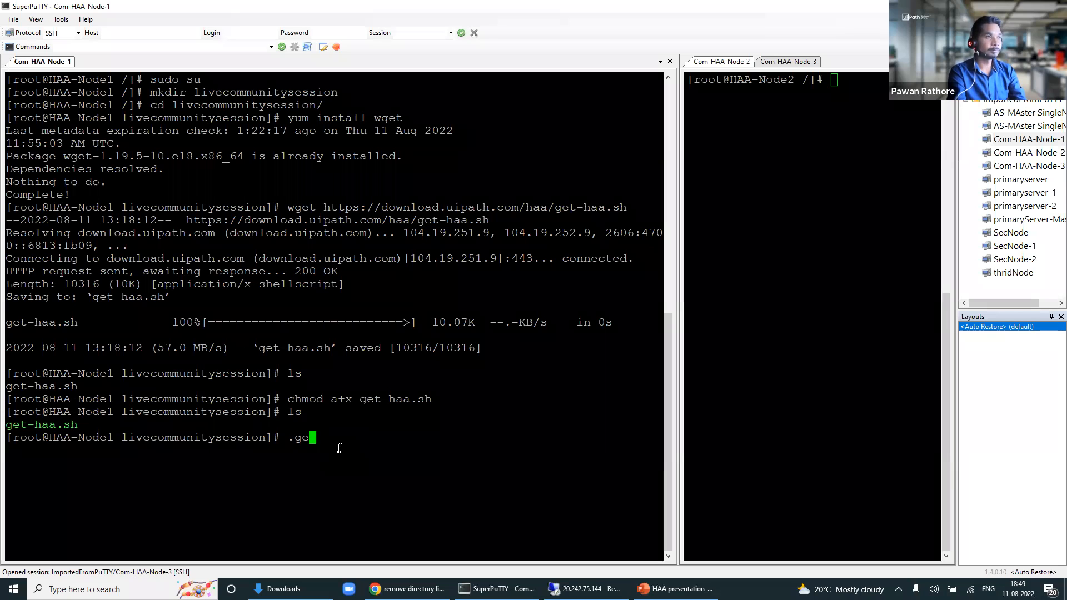
type("/")
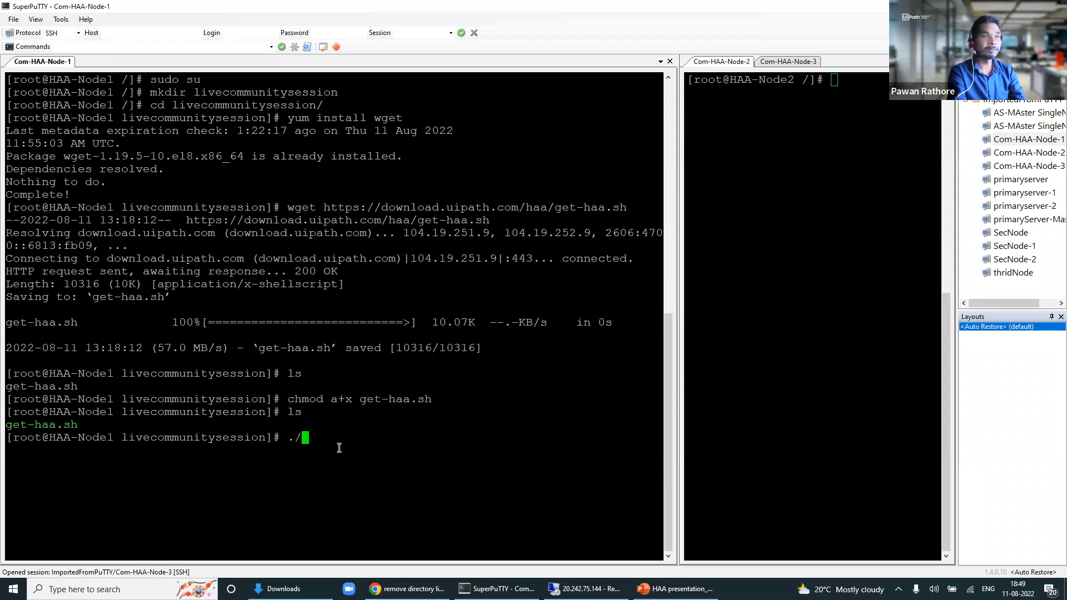
type("get")
key("Tab")
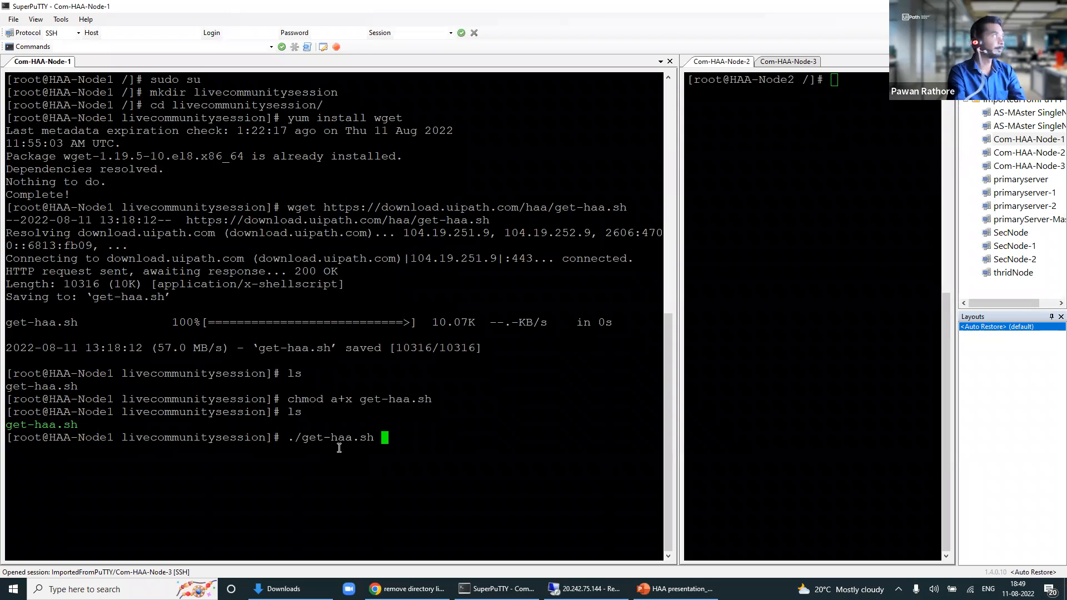
type("-")
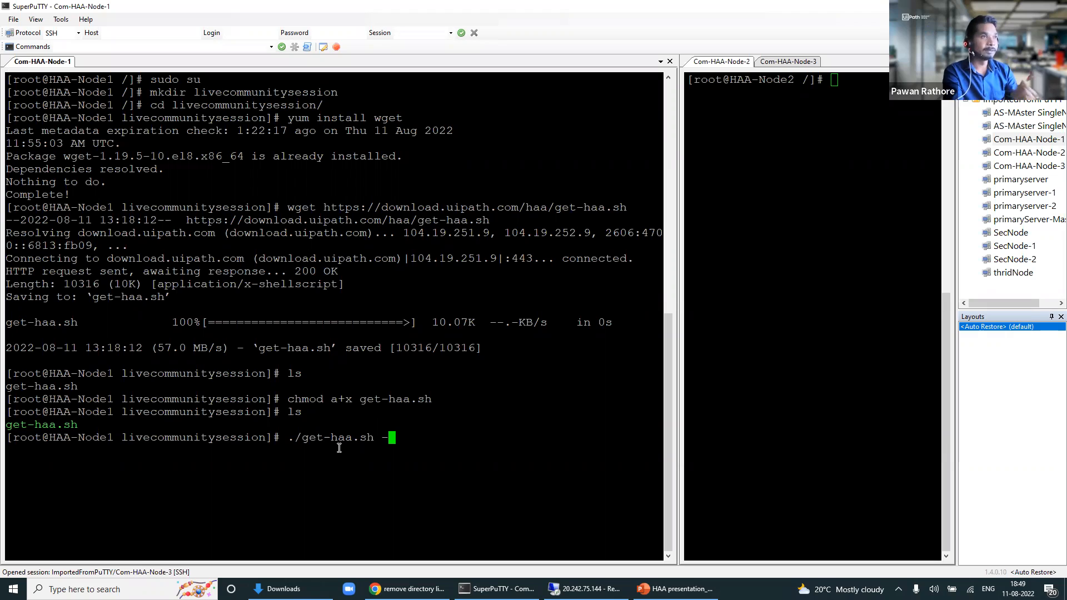
type("u")
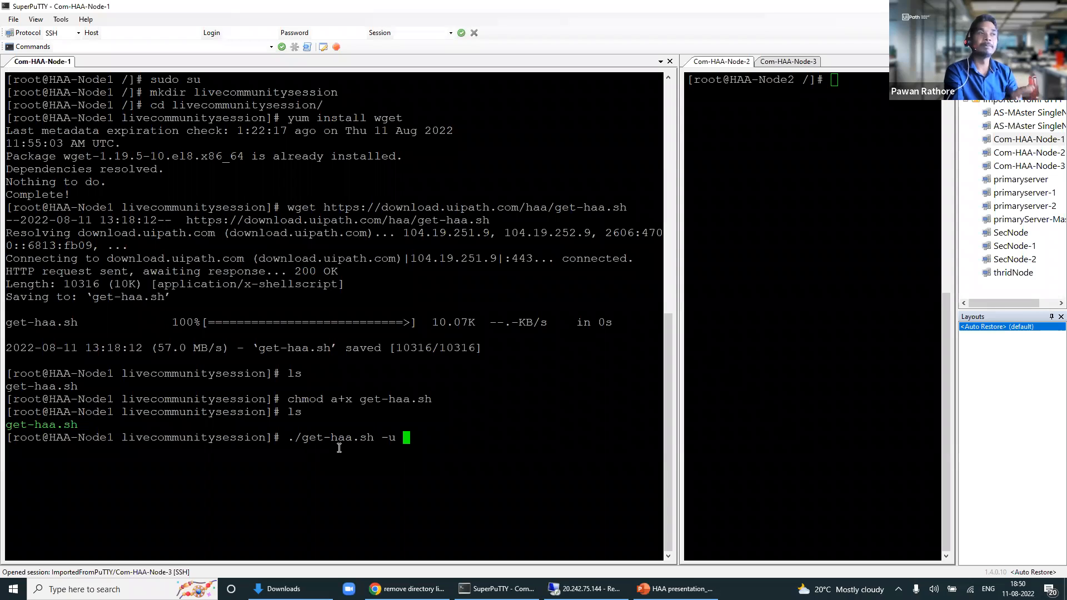
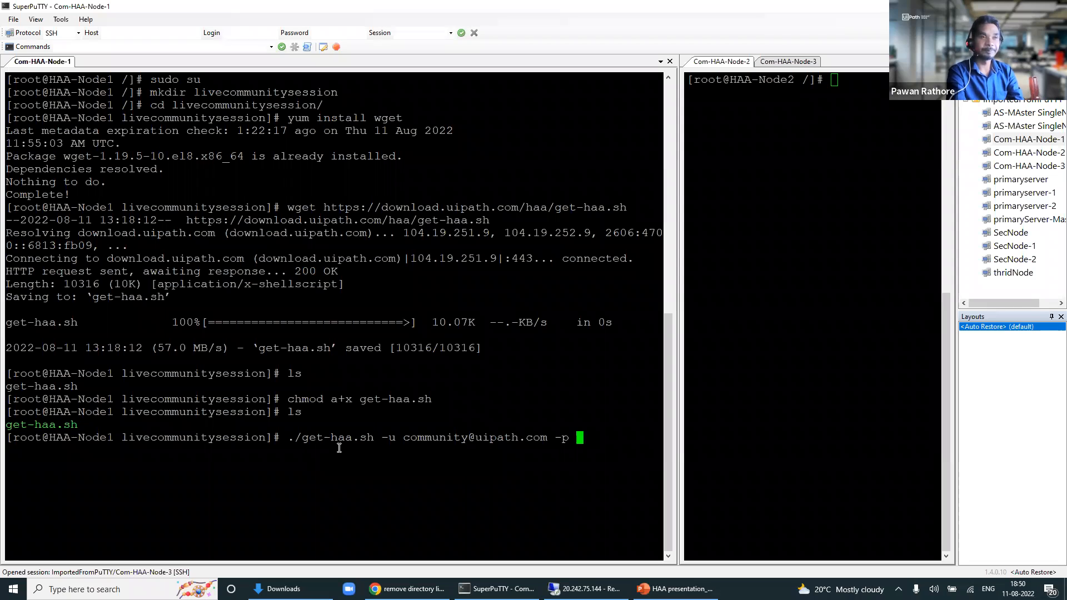
type(" admin123")
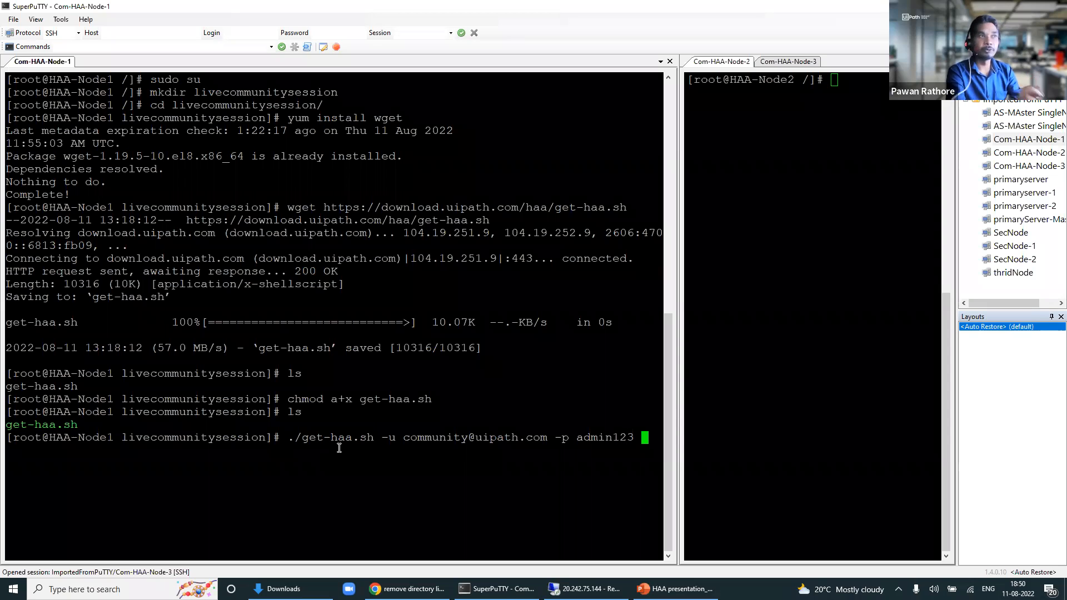
type(" --accept")
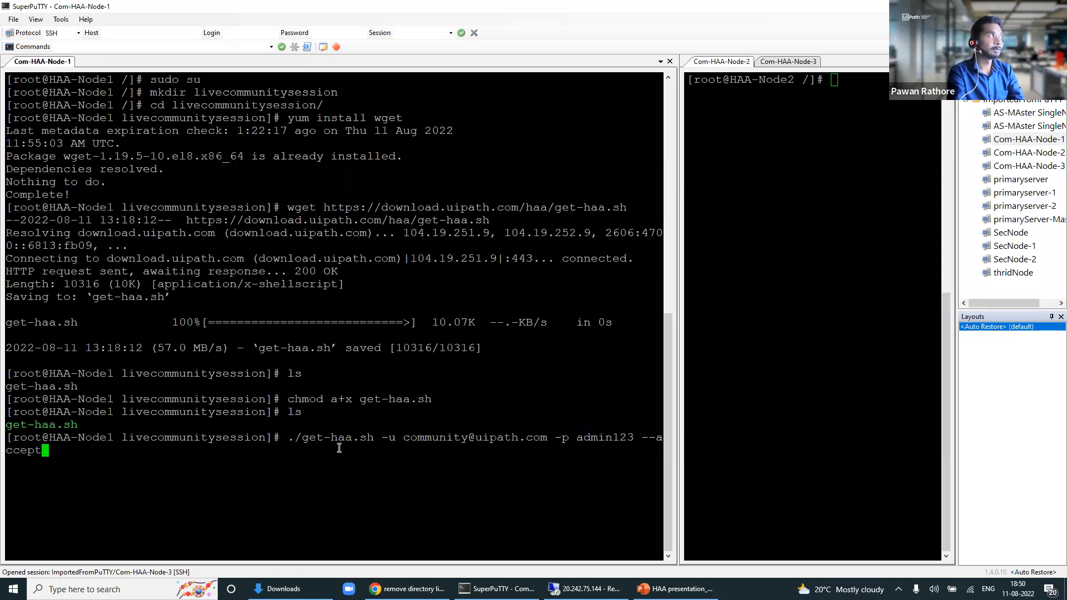
type("-lice")
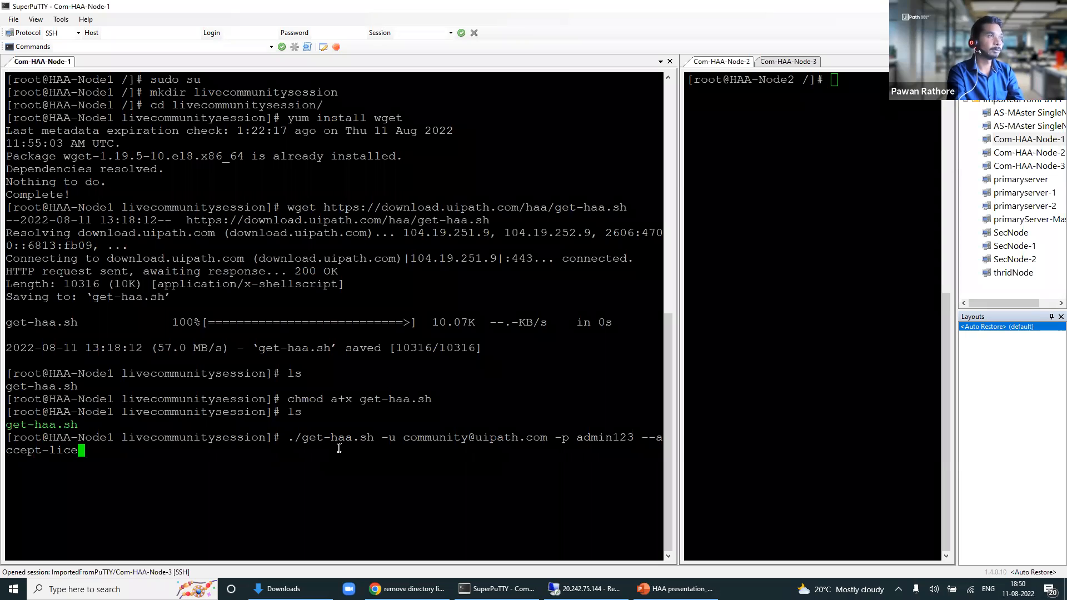
type("nse")
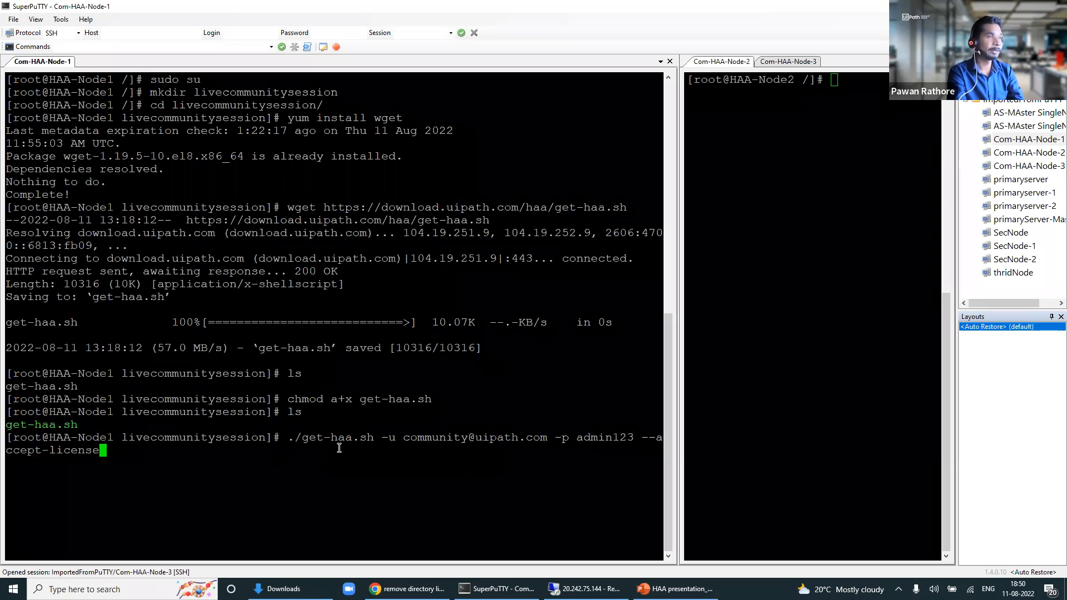
type("-agreement")
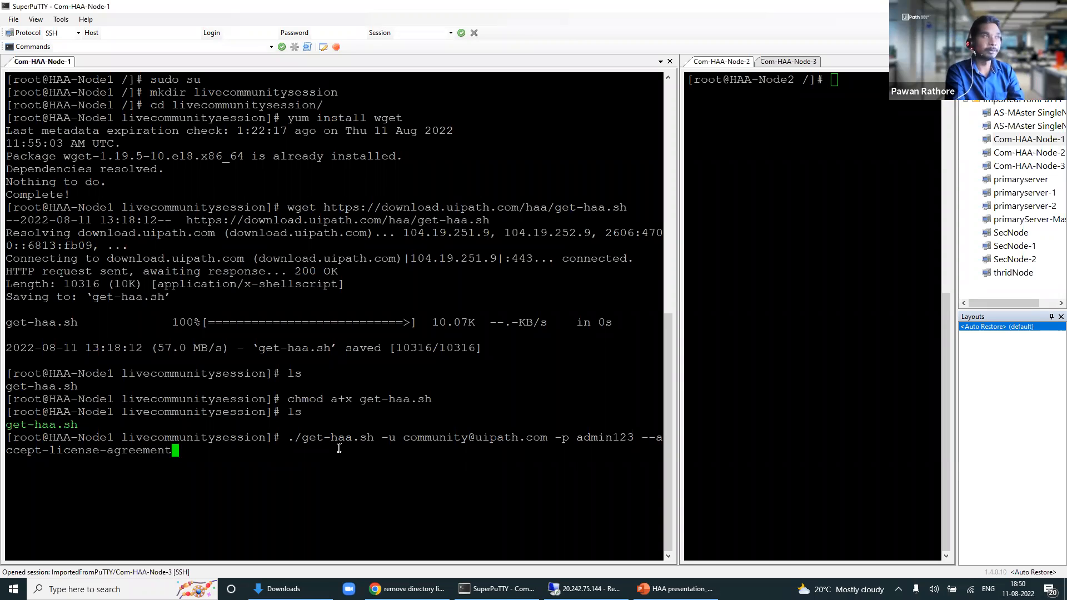
key("Return")
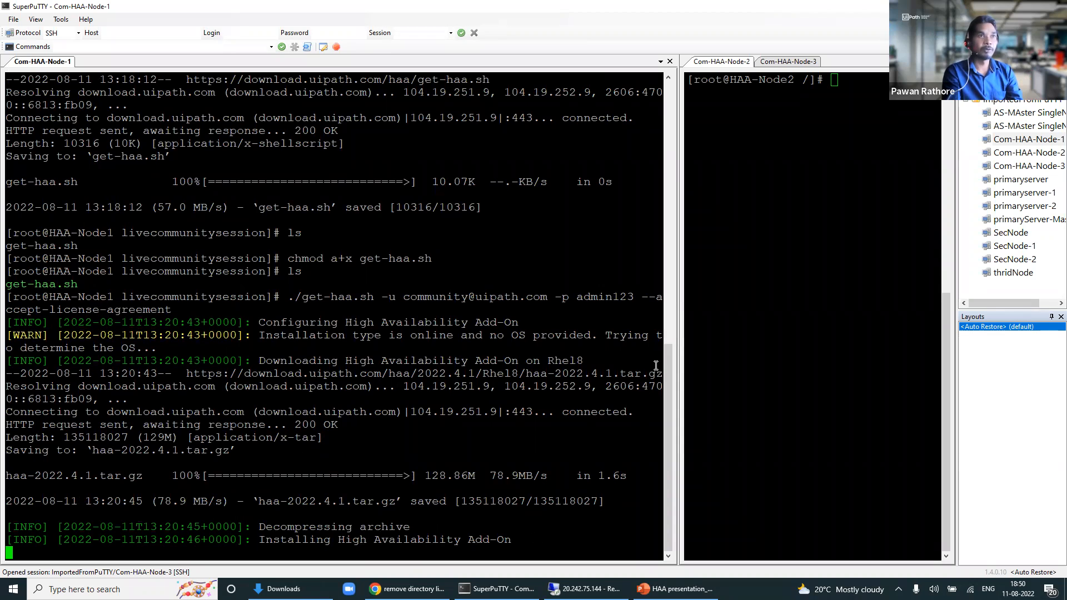
Step: Widen the HAA-Node2 terminal pane and become root there with sudo su
left_click_drag(678, 353, 524, 362)
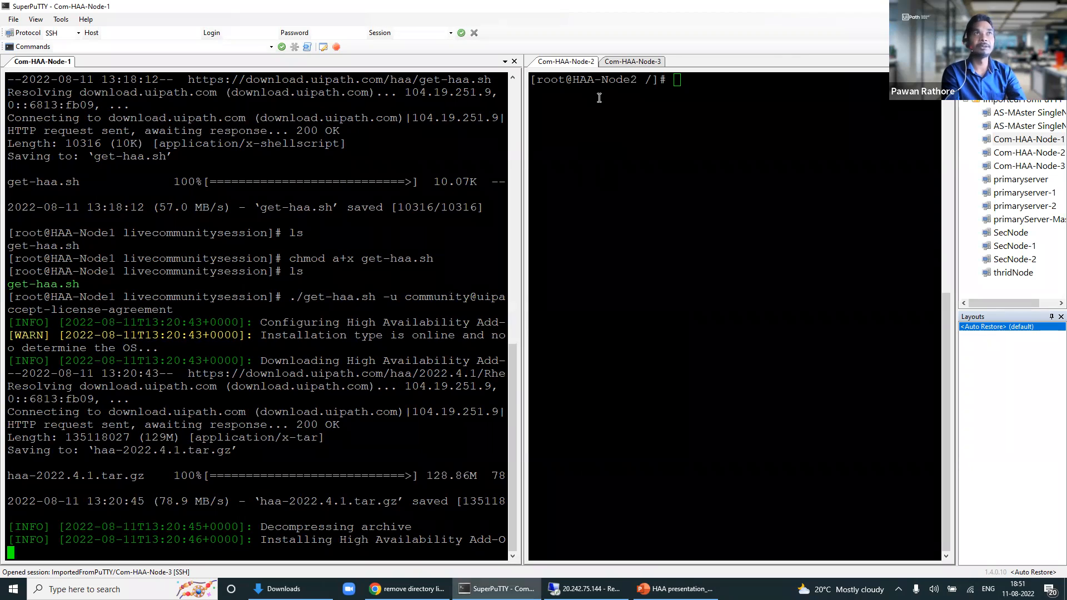
left_click(676, 107)
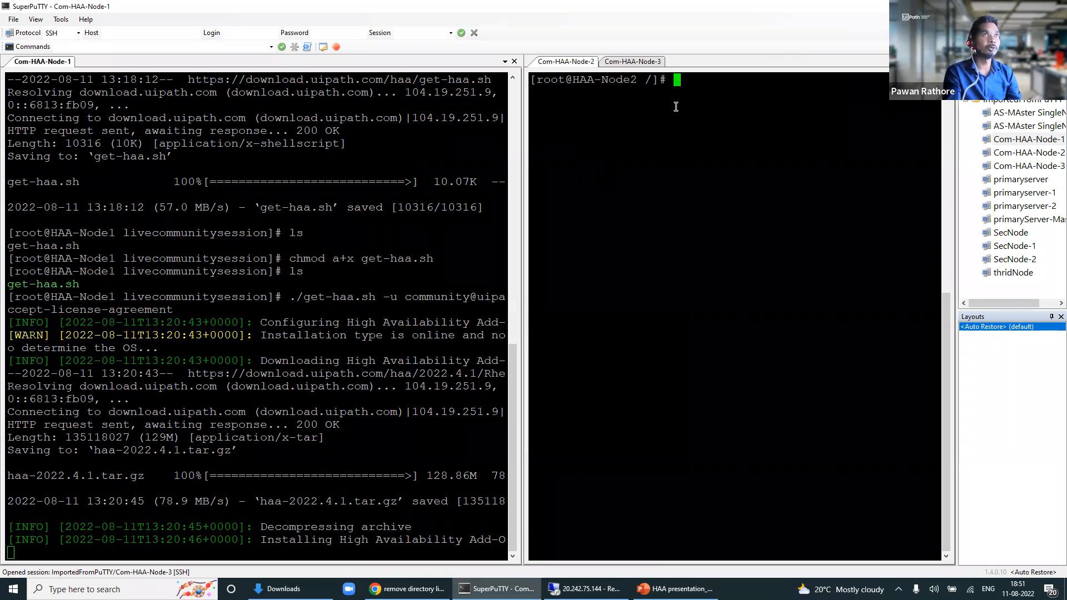
scroll(397, 242, "up", 3)
scroll(399, 242, "down", 3)
scroll(639, 219, "up", 5)
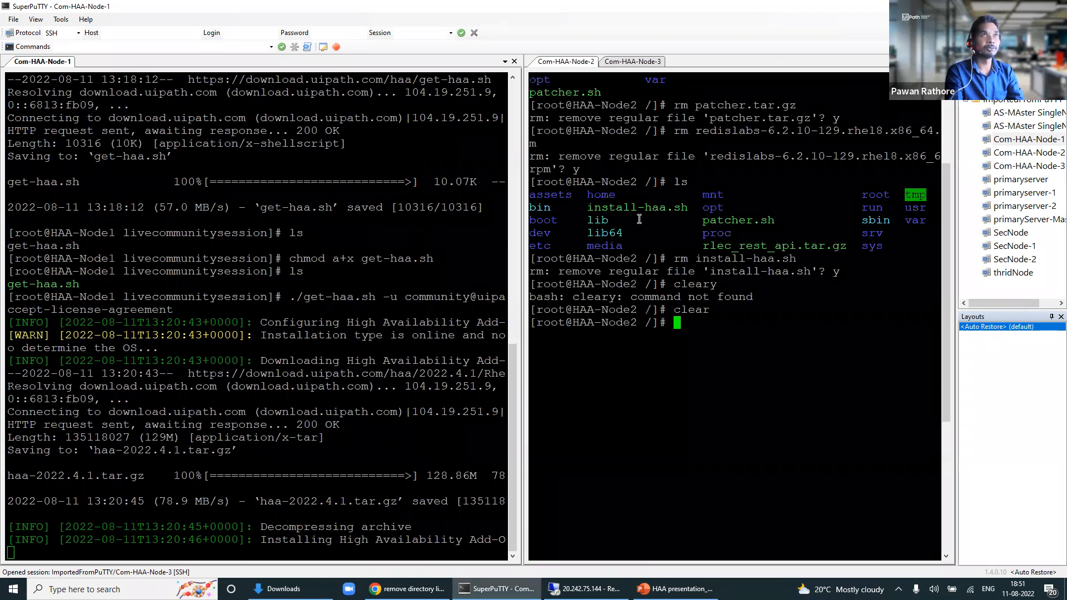
scroll(639, 219, "down", 5)
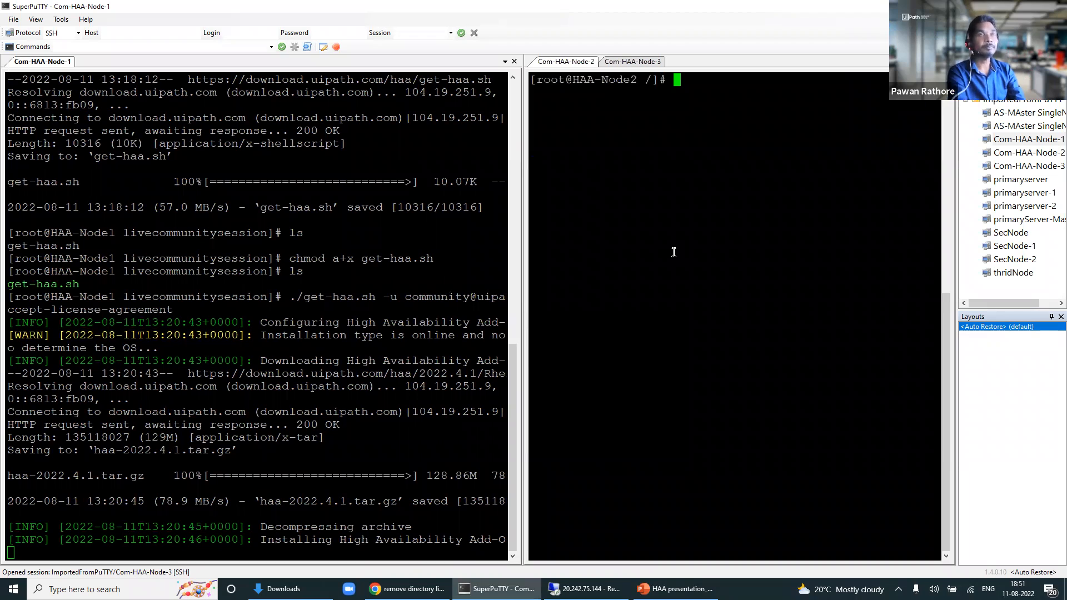
type("sud")
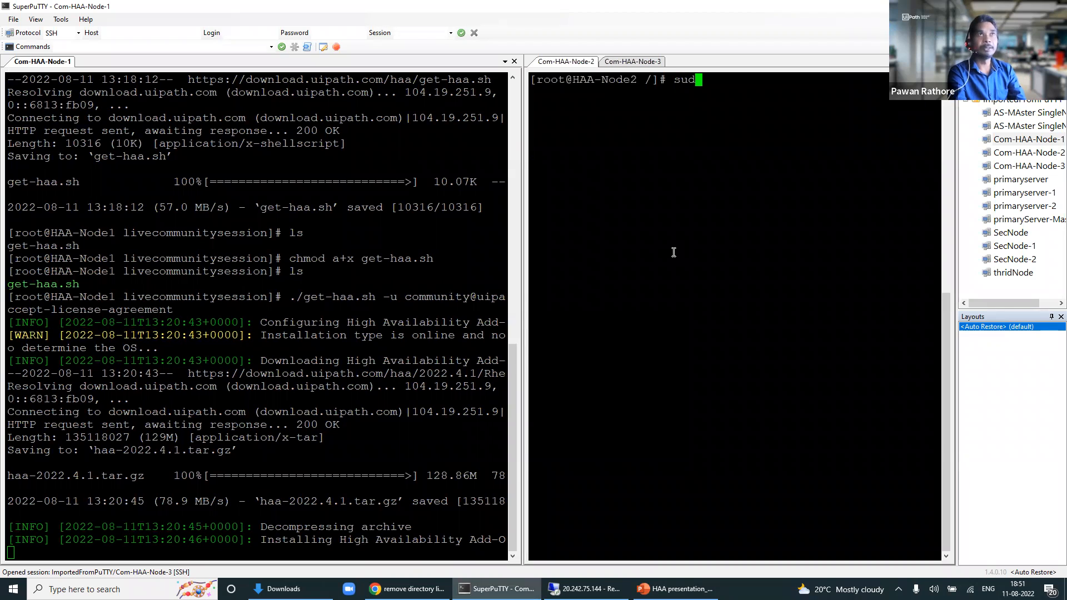
type("o su")
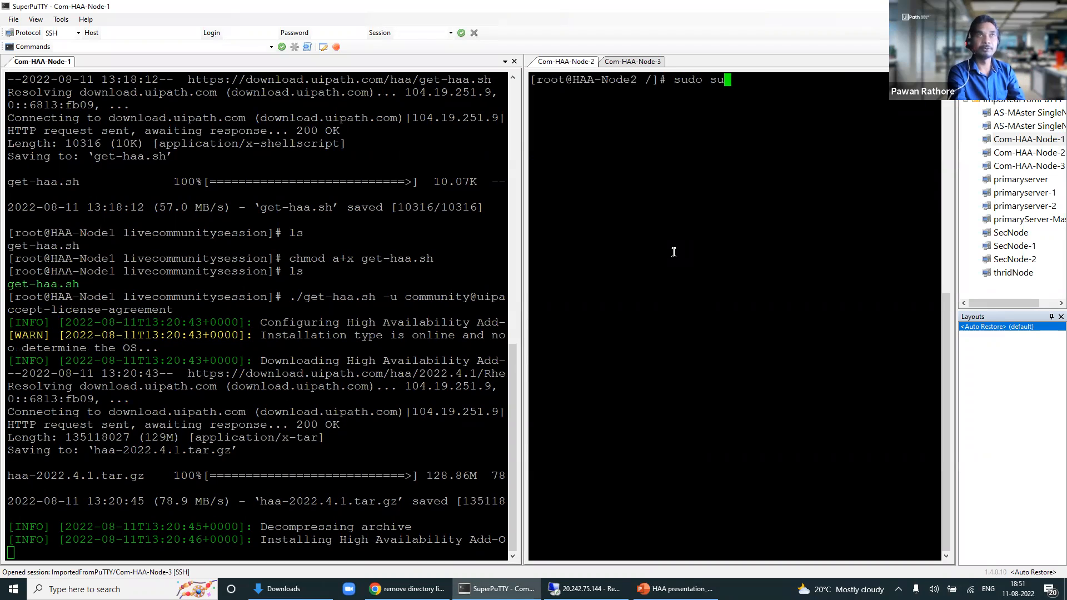
key("Return")
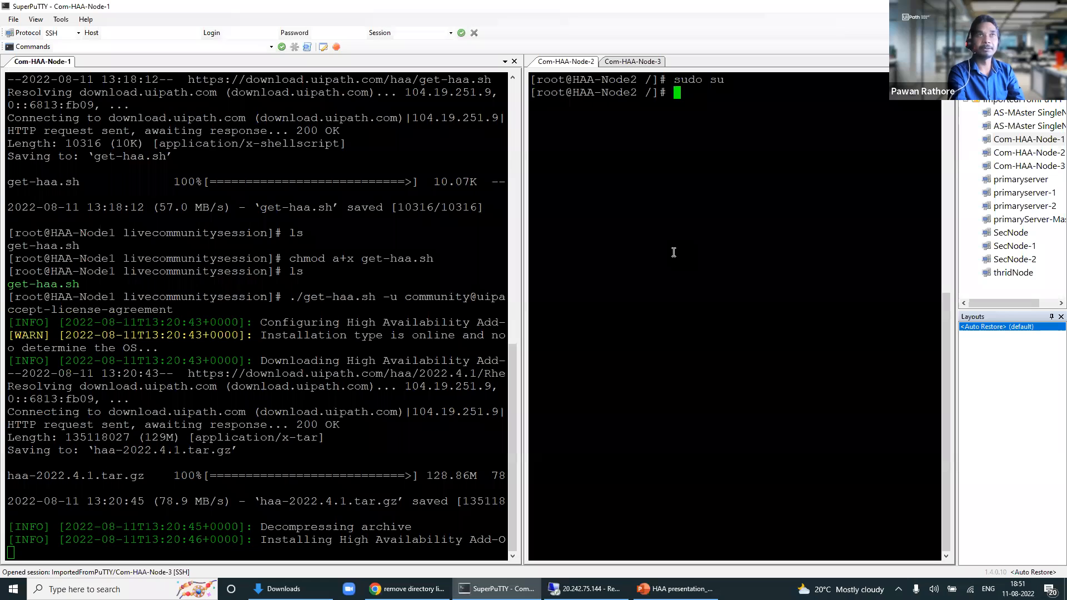
Step: Create the livecommunitysession folder and cd into it using Tab completion
type("mkdi")
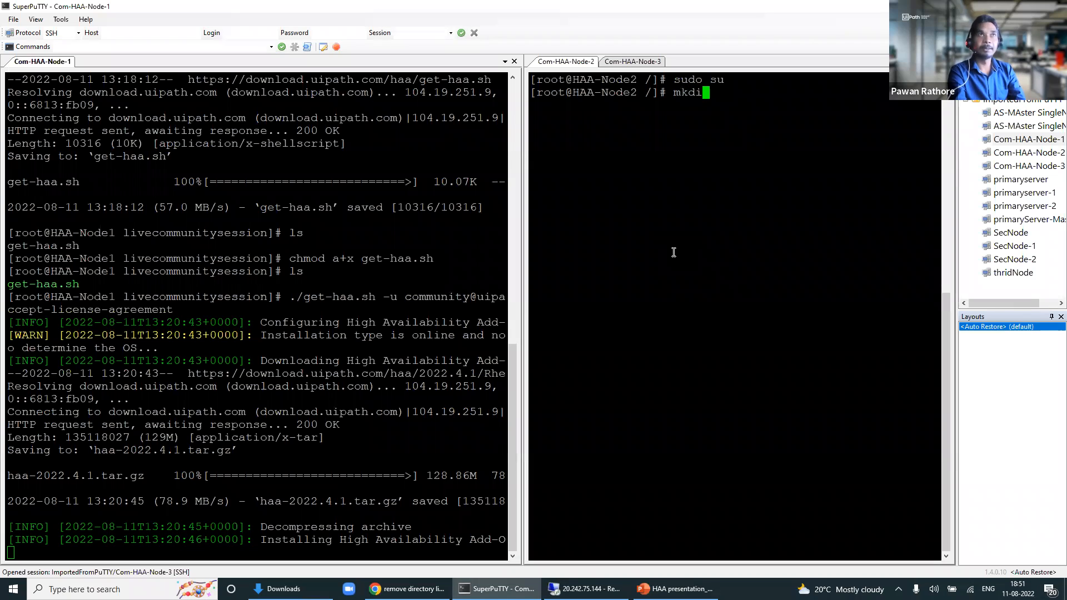
type("r live")
key("BackSpace")
type("co")
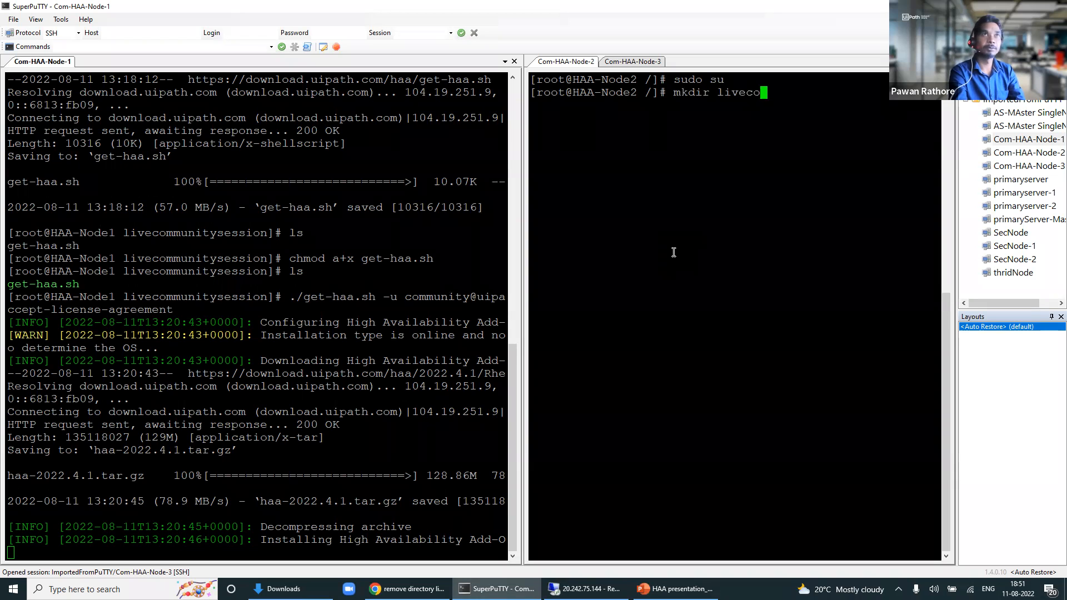
type("mmunitysession")
key("Return")
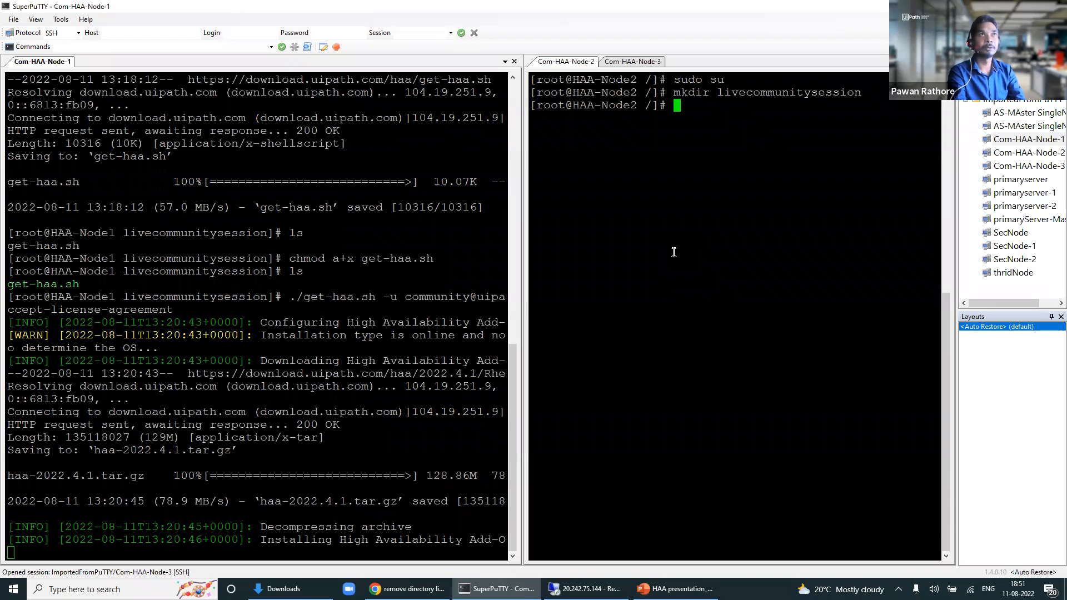
type("cd live")
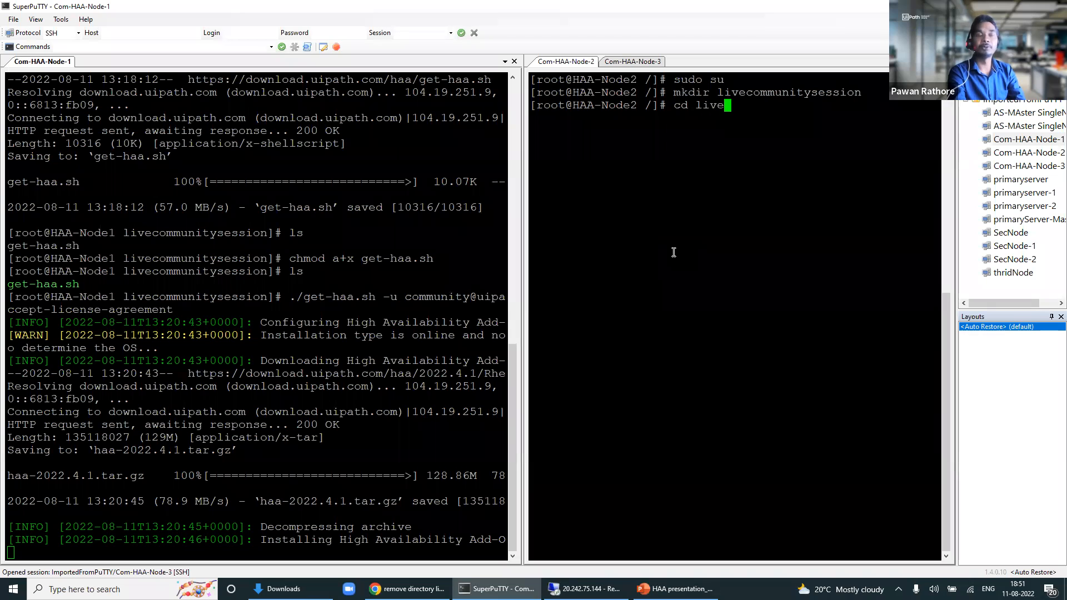
key("Tab")
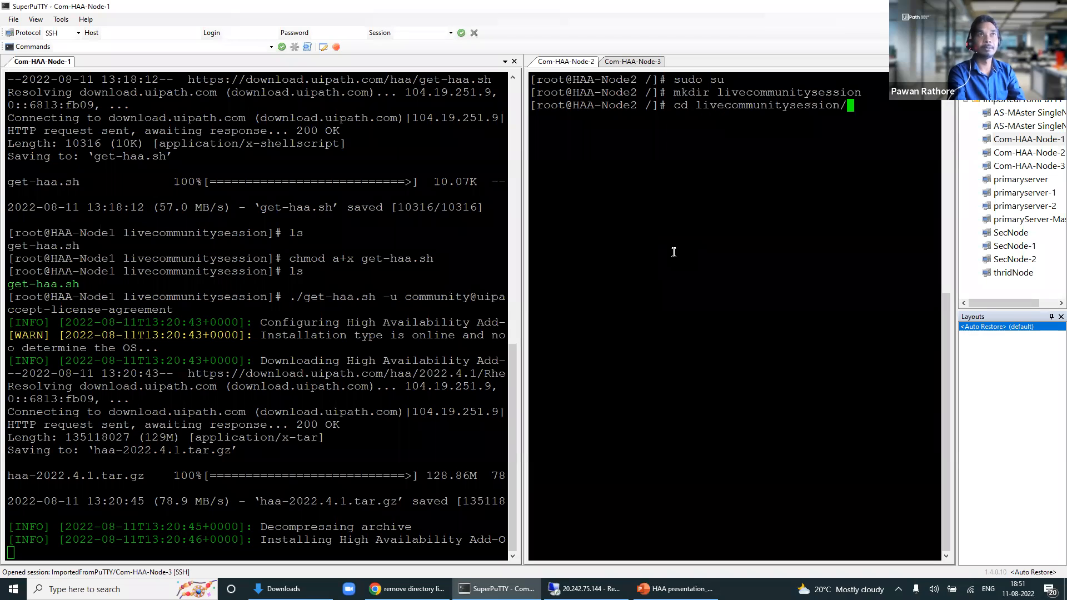
key("Return")
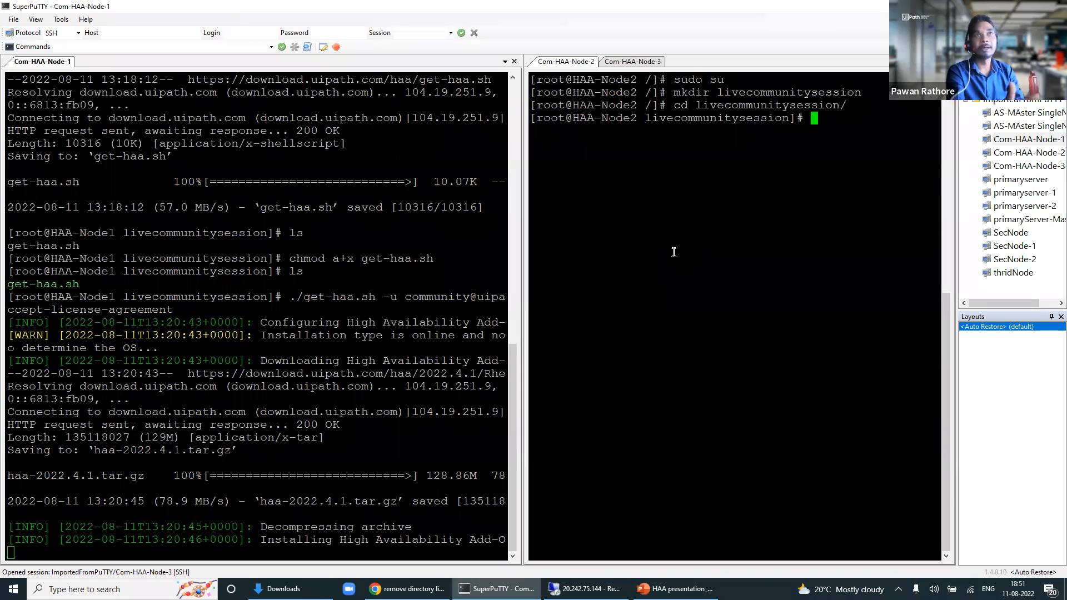
type("yum")
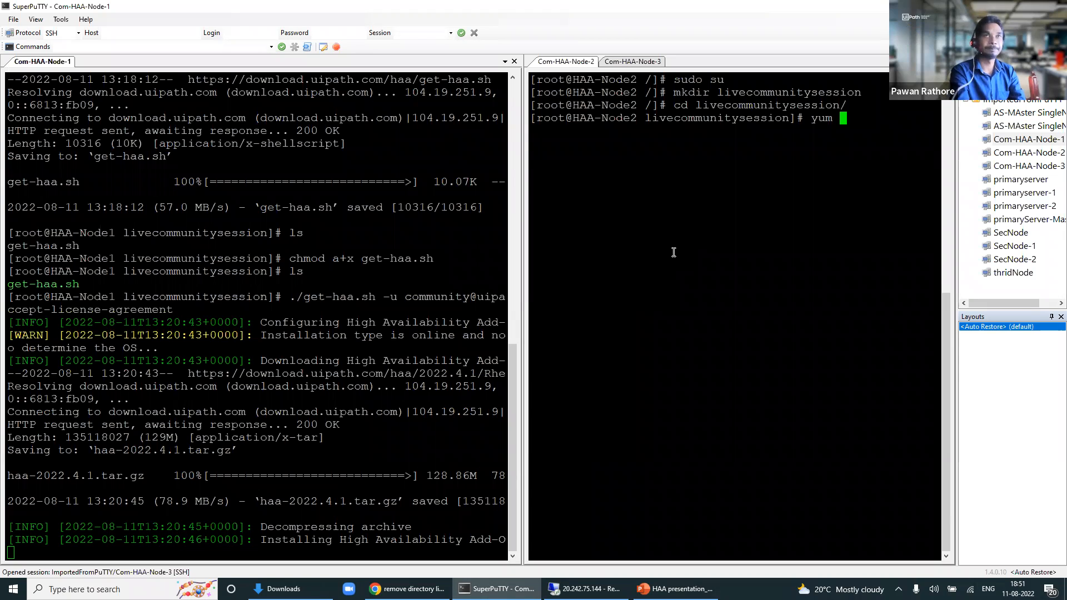
type("install wget")
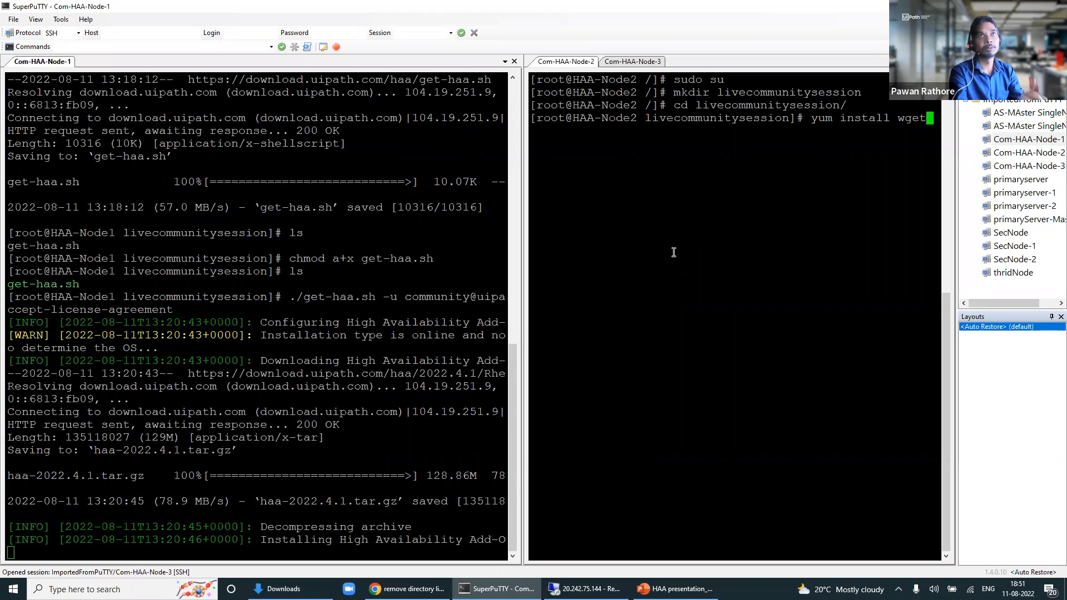
key("Return")
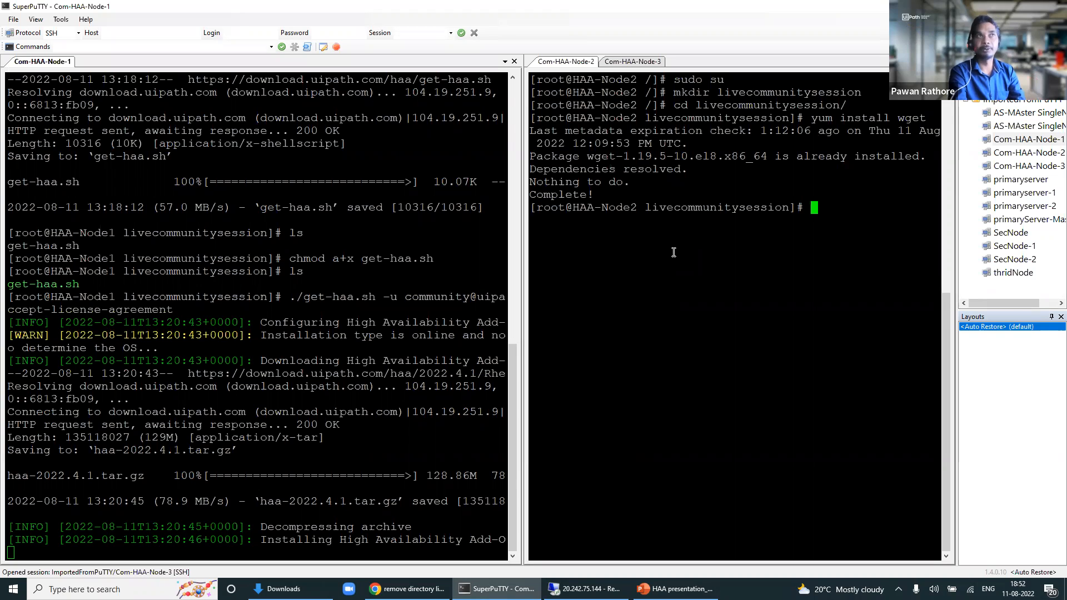
type("w")
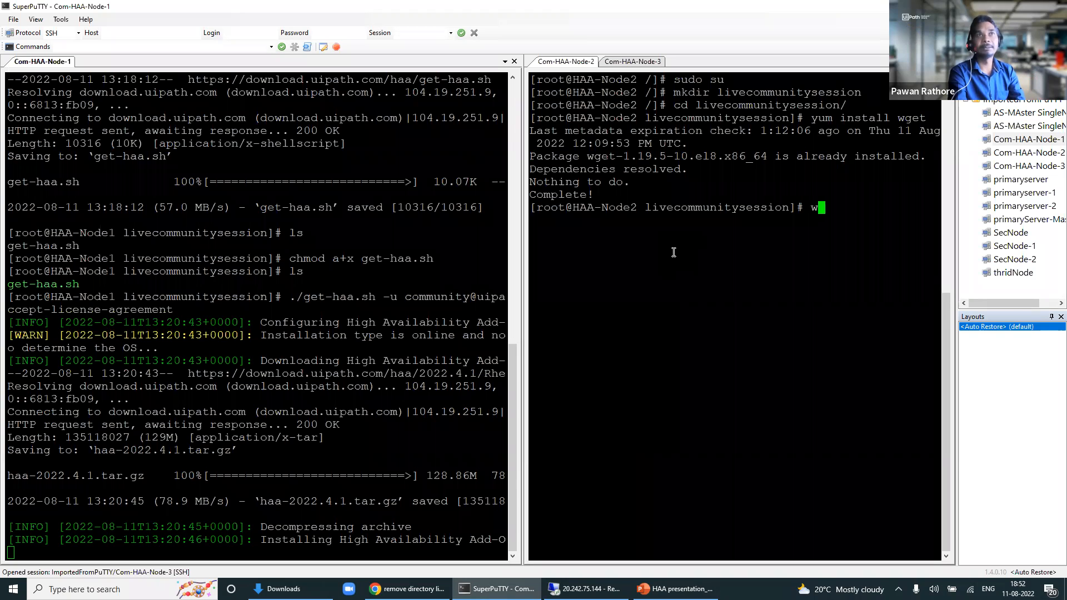
type("get ")
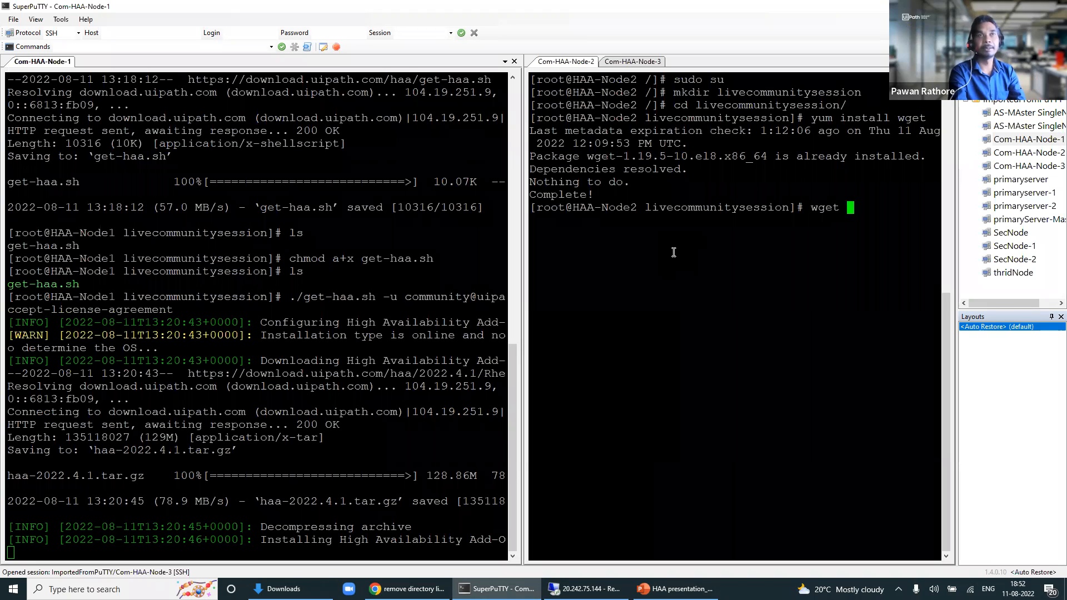
type("https")
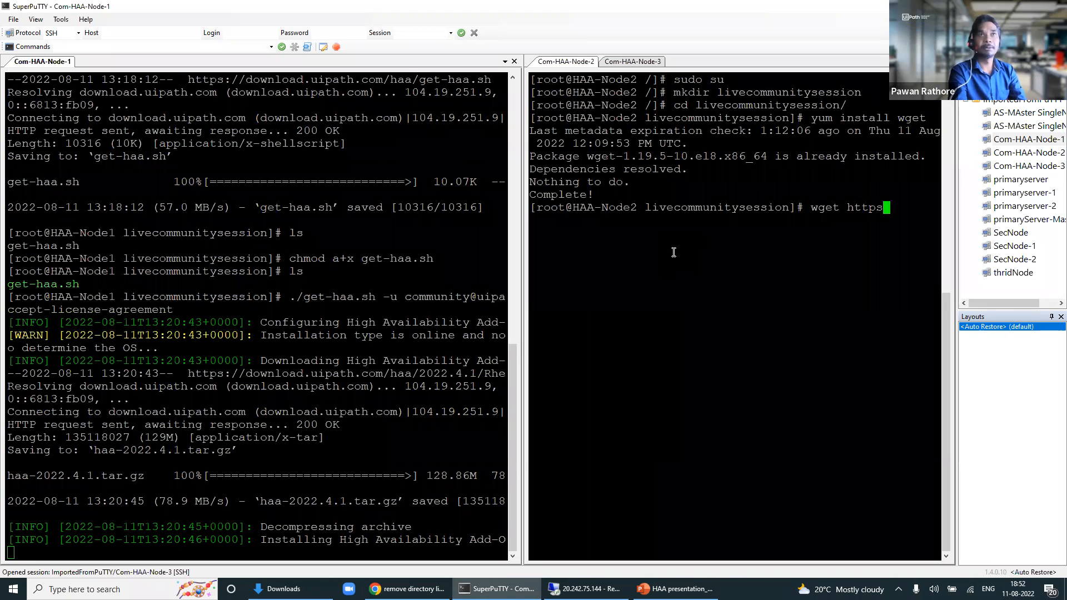
type(":")
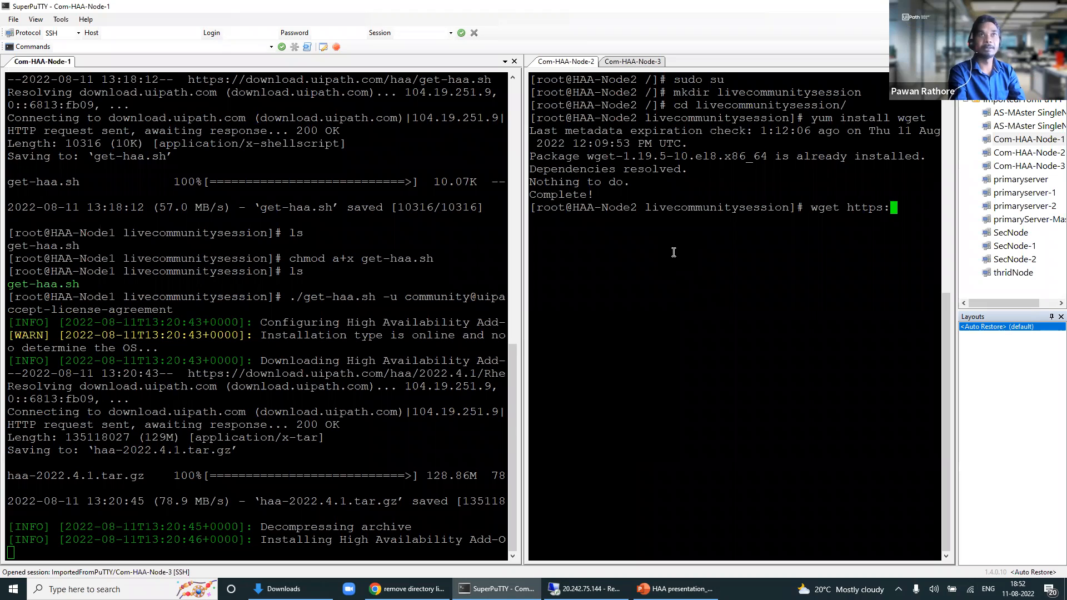
type("//d")
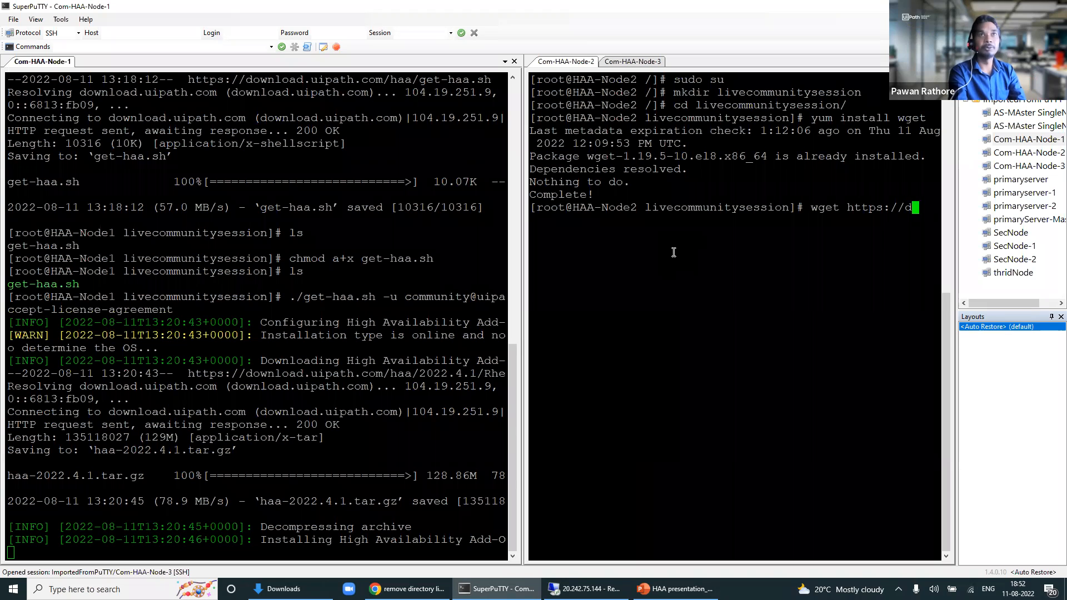
type("ownload")
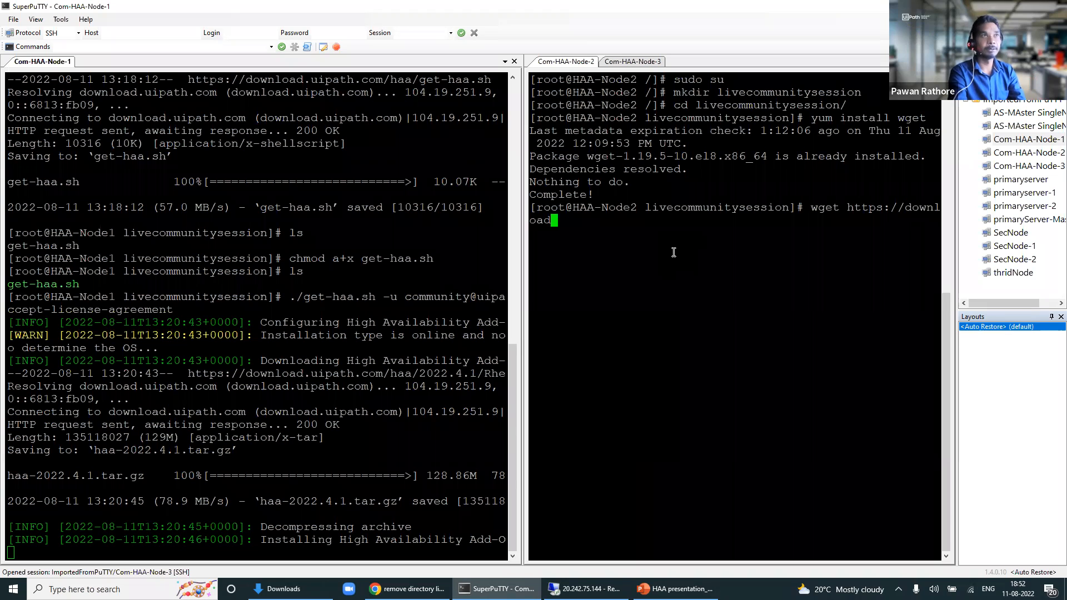
type(".uiath")
key("BackSpace")
key("BackSpace")
key("BackSpace")
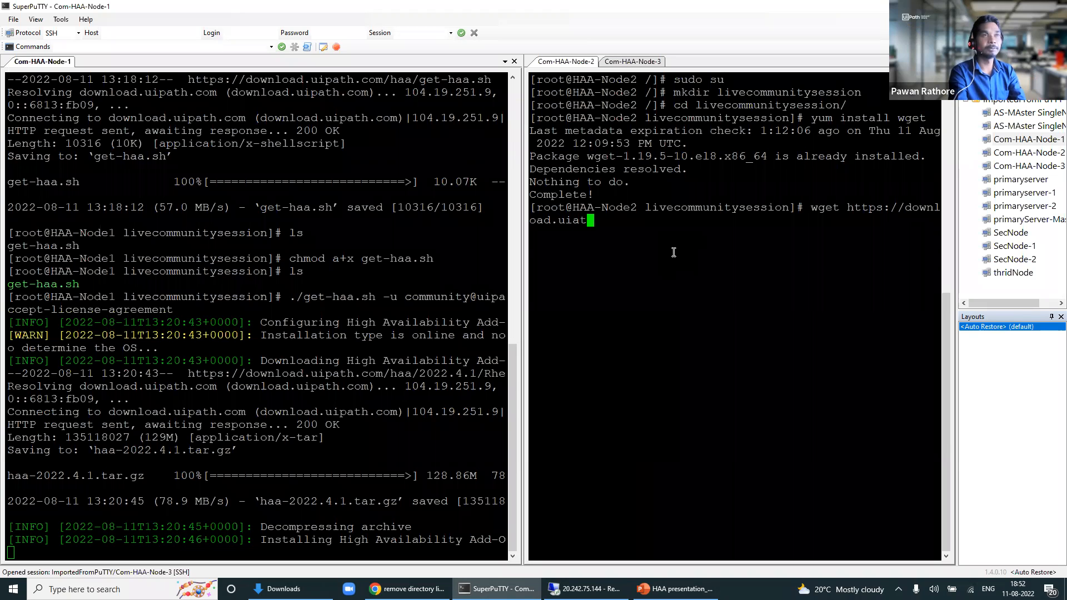
type("path.com")
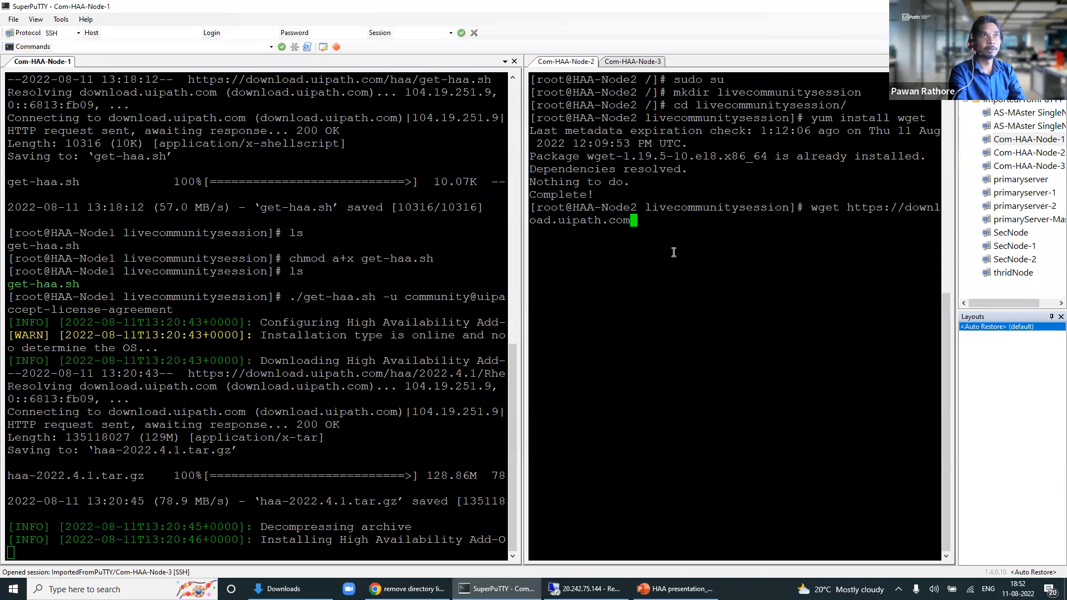
type("/haa")
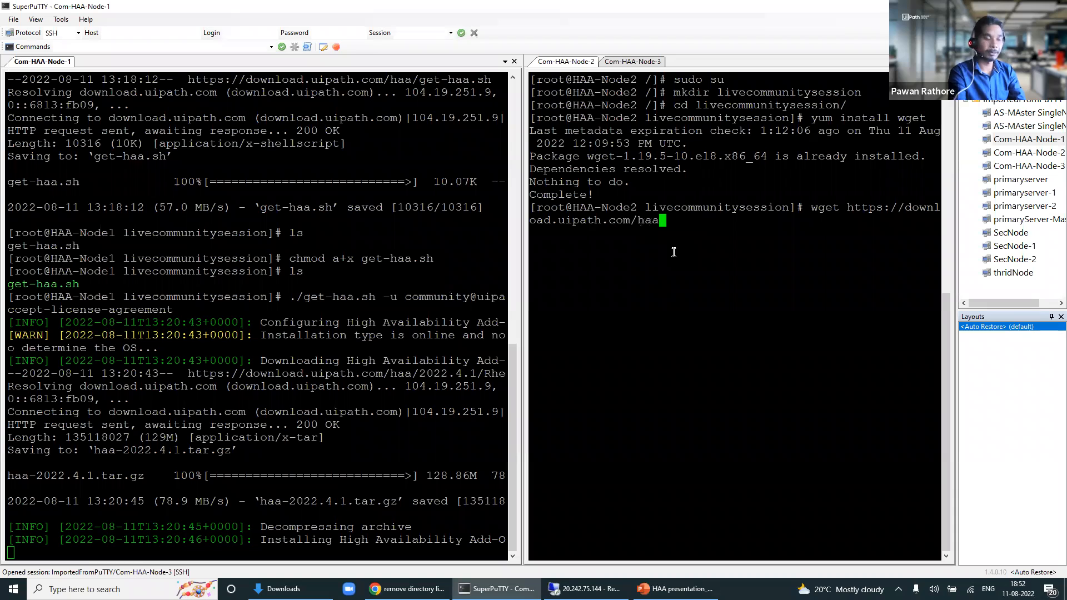
type("/get-haa.sh")
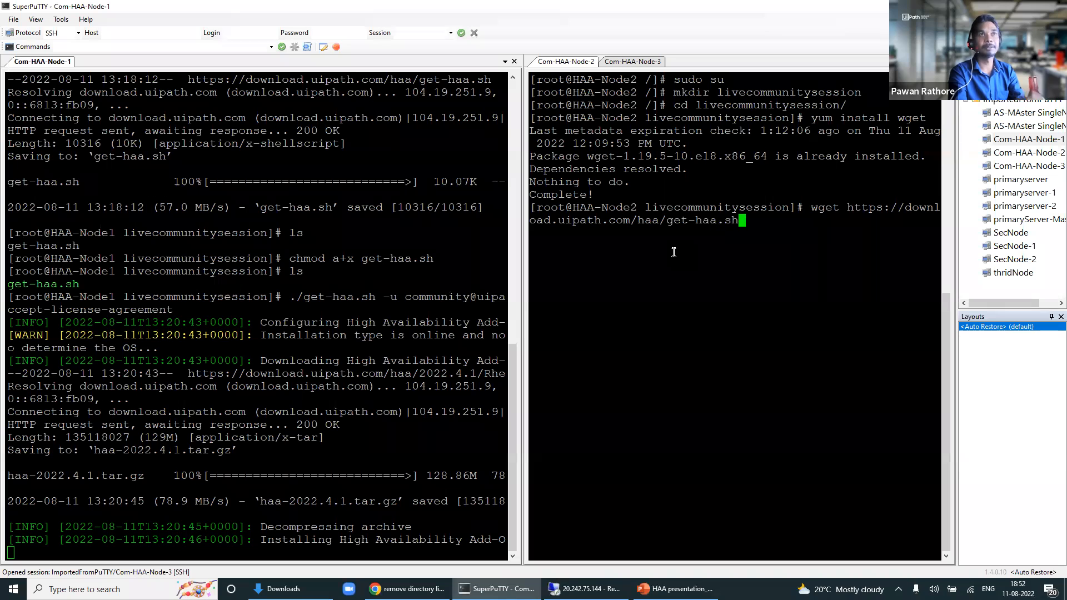
key("Return")
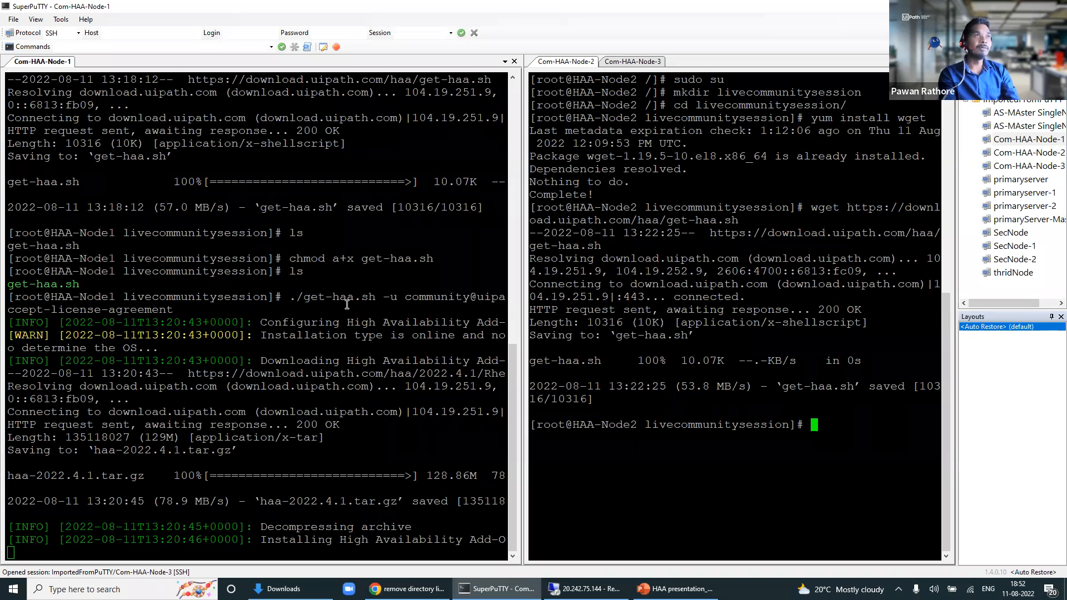
Step: Mark and review part of Node-1's installer output, then switch to the HAA-Node3 session
left_click_drag(45, 311, 295, 450)
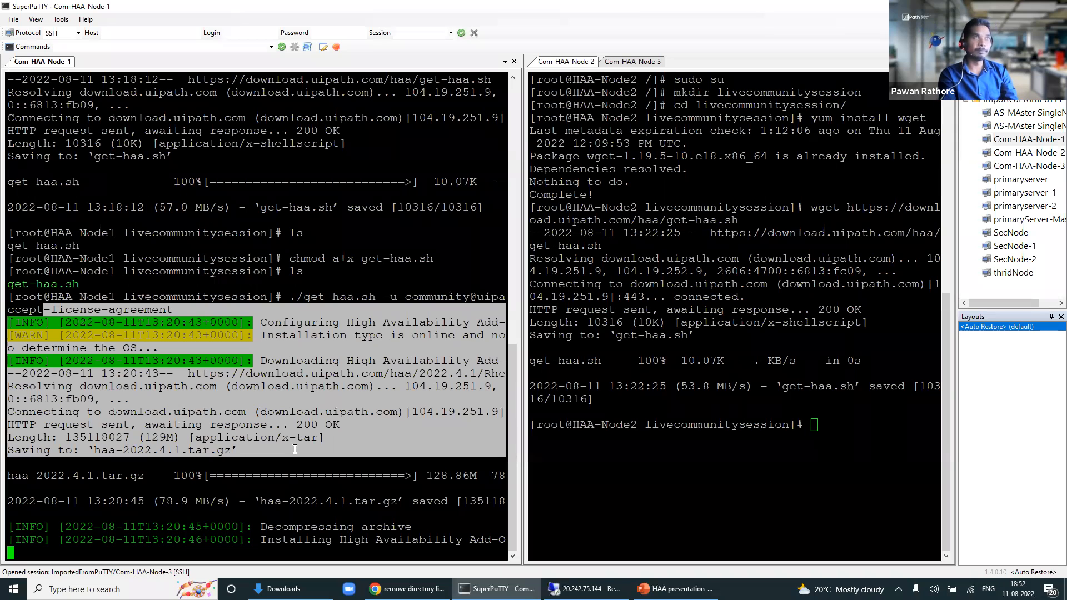
left_click(679, 355)
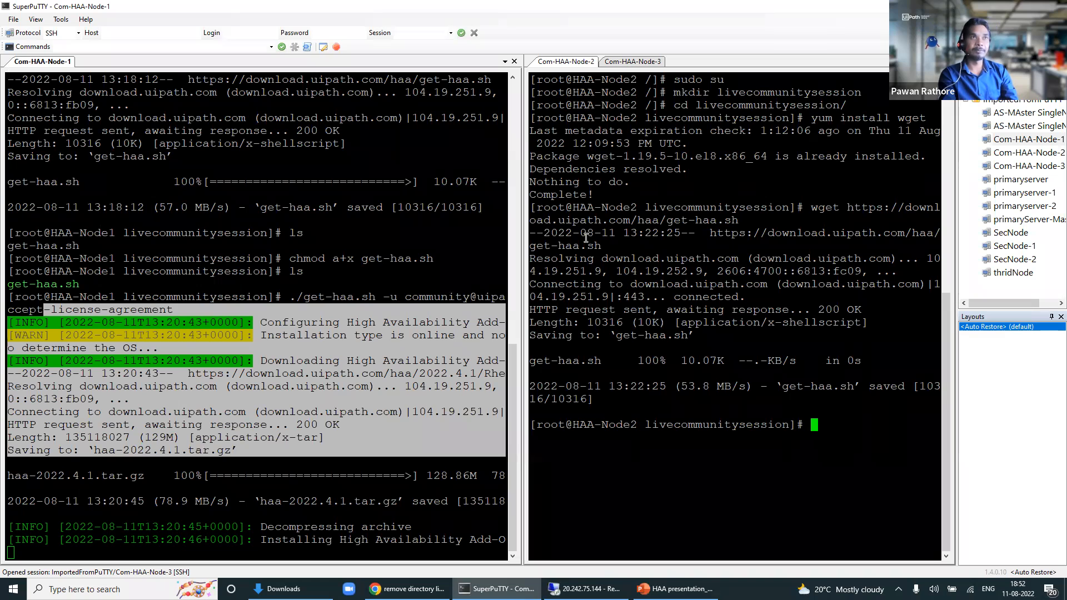
left_click(490, 278)
left_click(561, 226)
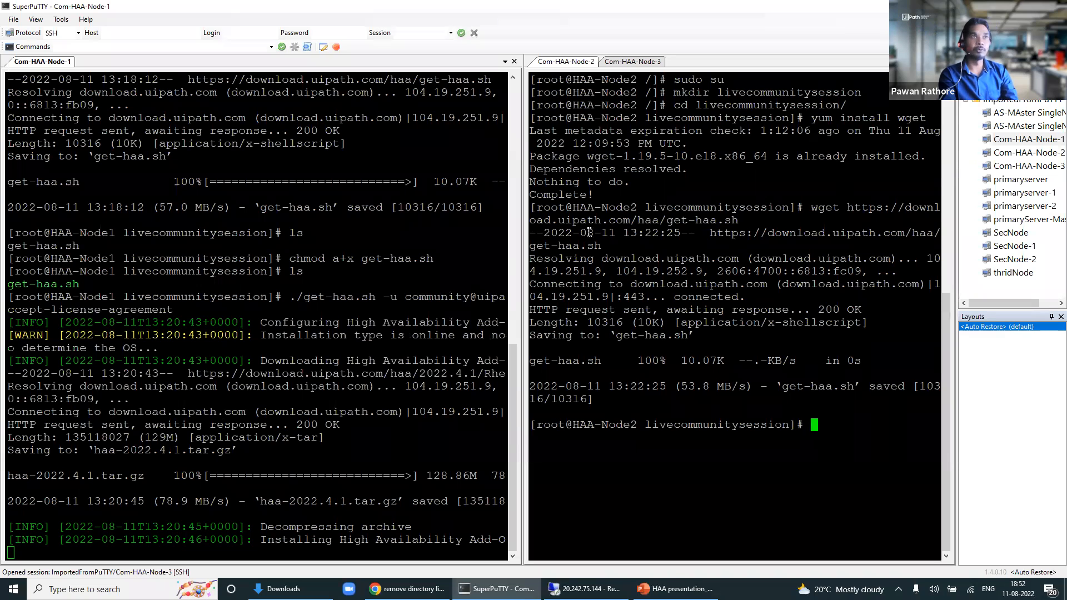
left_click(647, 62)
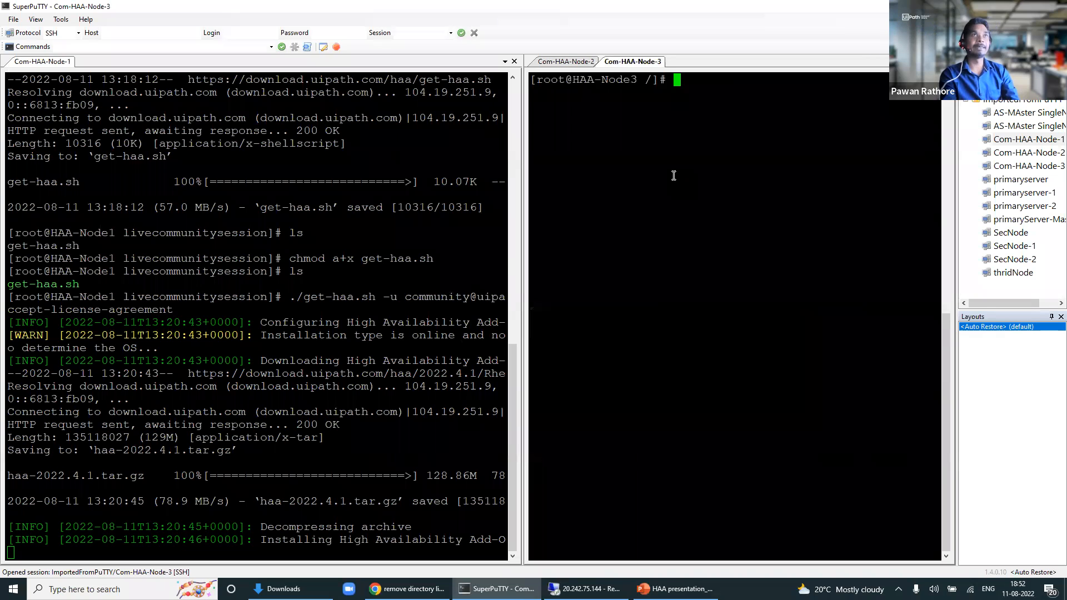
Step: Become root on Node-3 and create the livecommunitysession folder
type("s")
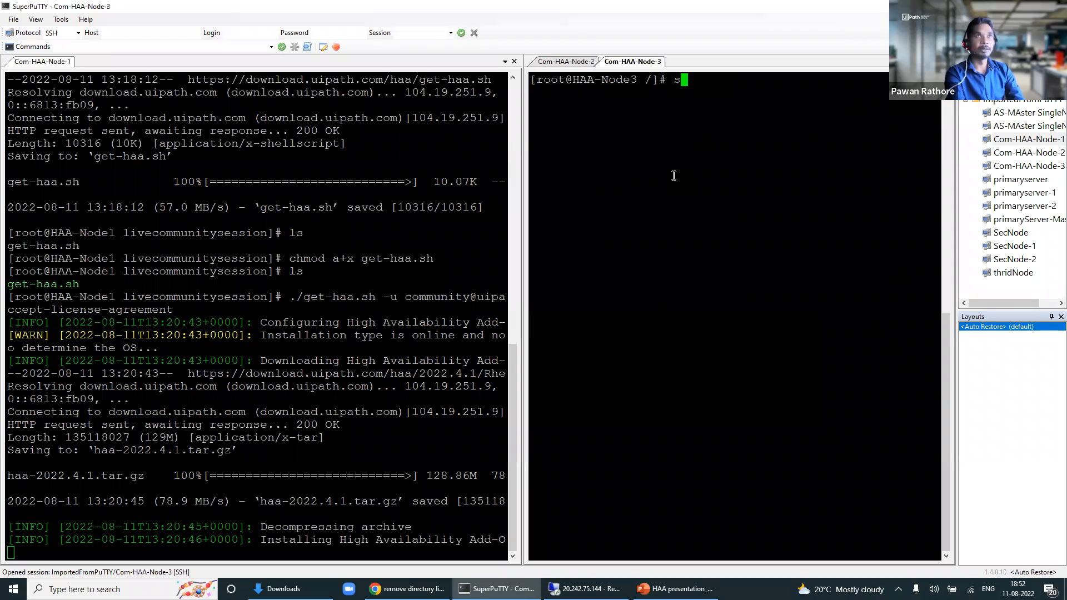
type("udo su")
key("Return")
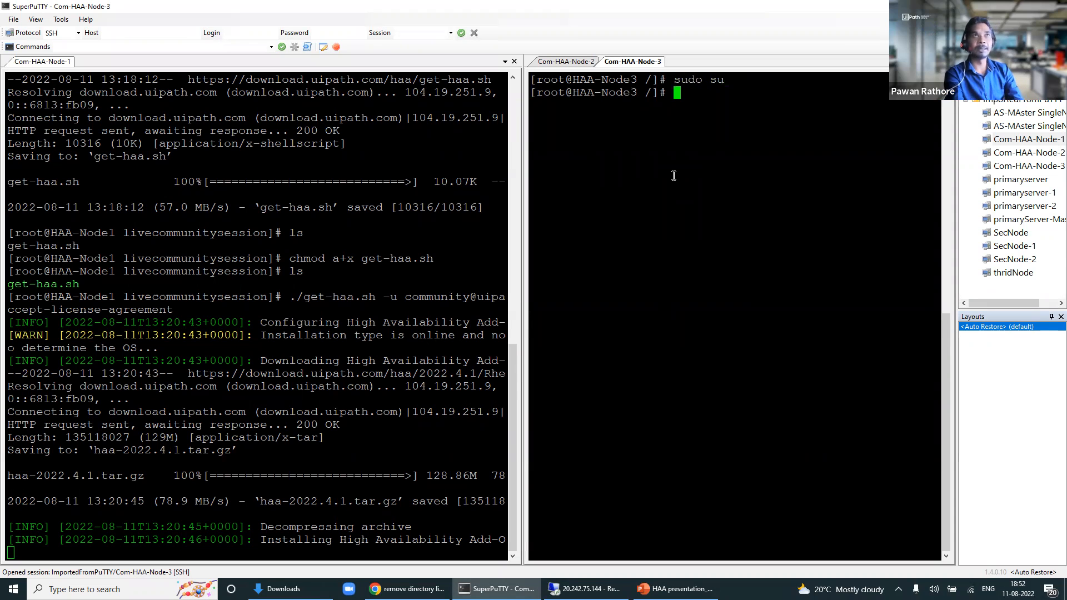
type("mk")
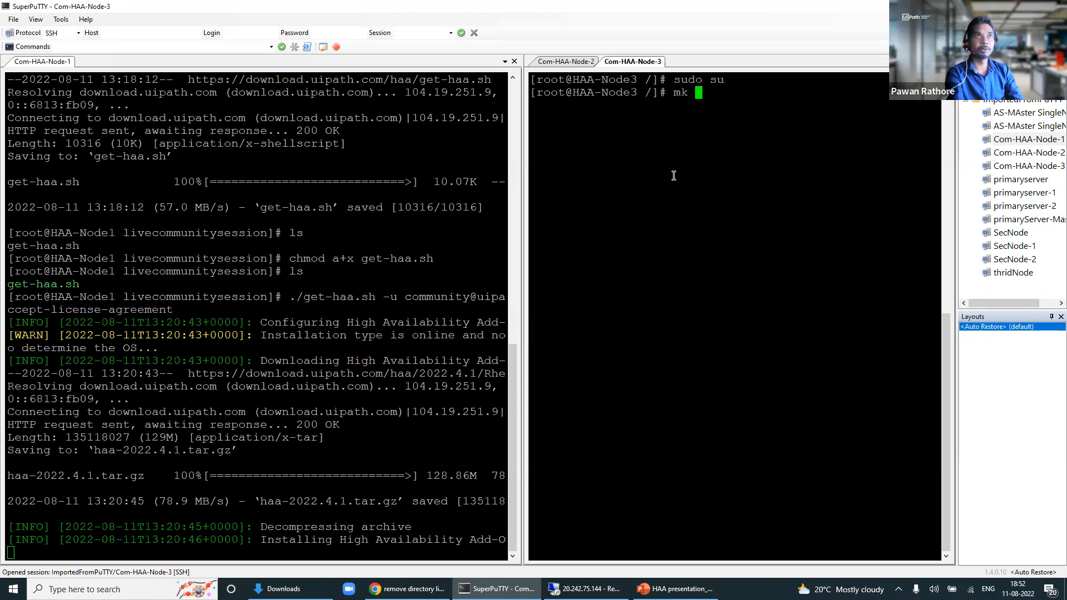
type("dir live")
key("BackSpace")
type("communityuse")
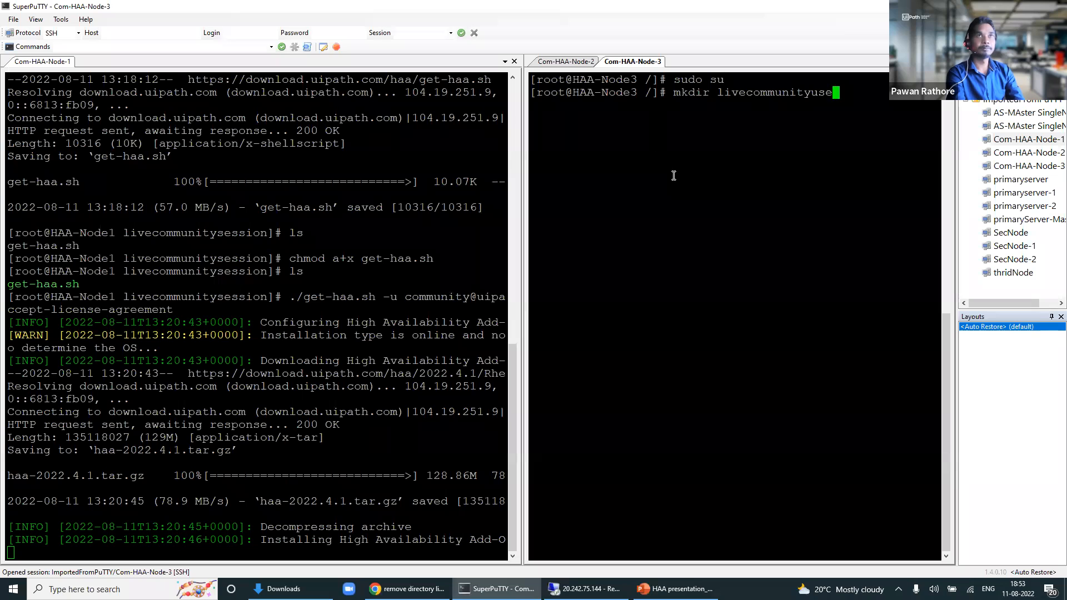
key("BackSpace")
key("BackSpace")
type("session")
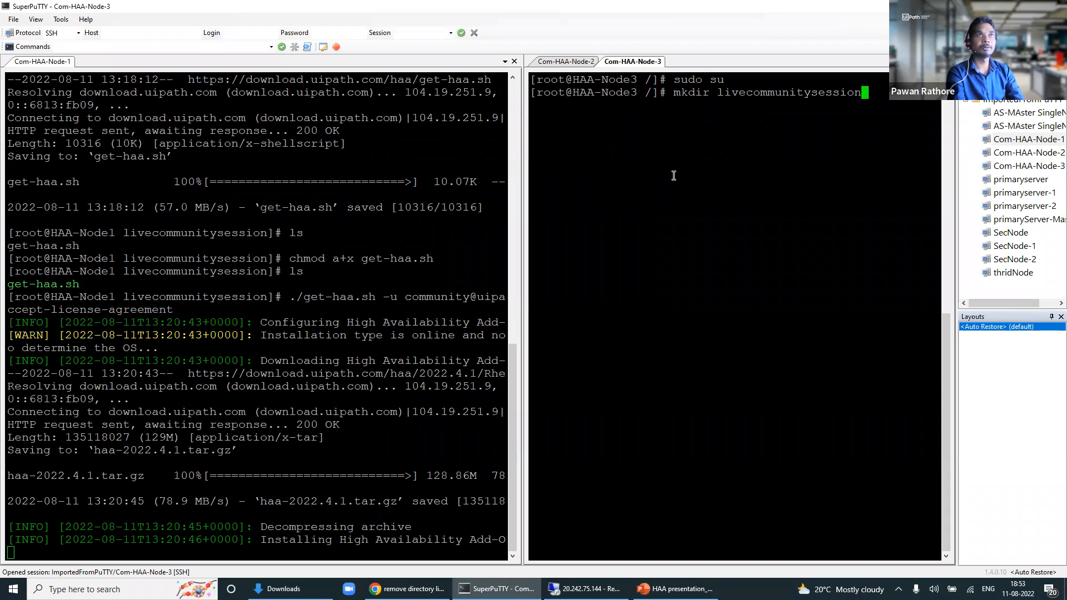
key("Return")
Step: Move into livecommunitysession via Tab completion and run yum install wget
type("cd mkdirlive")
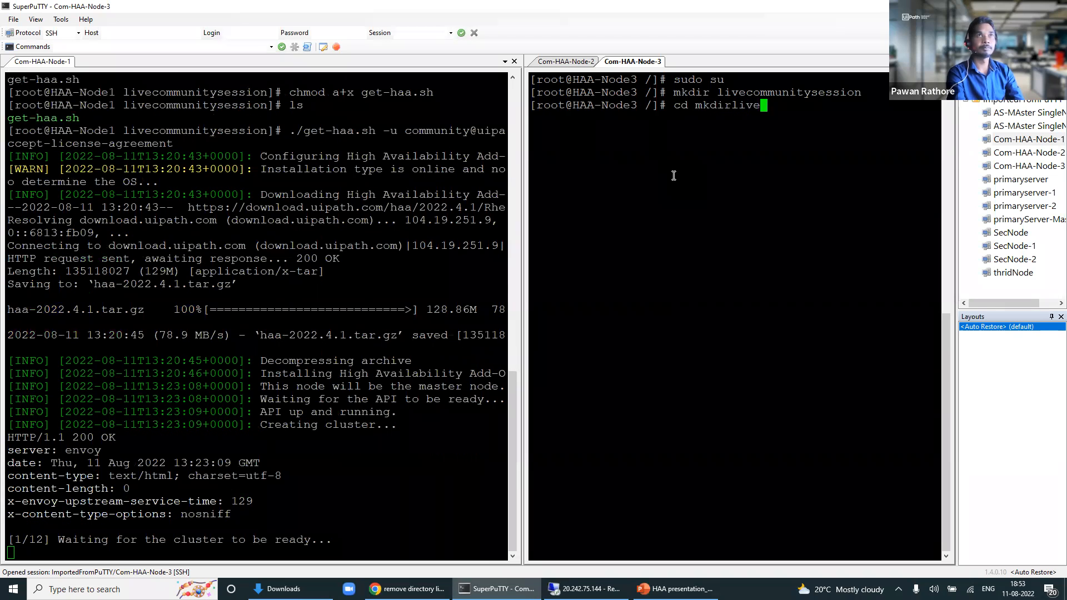
key("BackSpace")
key("BackSpace")
key("BackSpace")
key("BackSpace")
key("BackSpace")
key("BackSpace")
key("BackSpace")
key("BackSpace")
key("BackSpace")
type("livecom")
key("Tab")
key("Return")
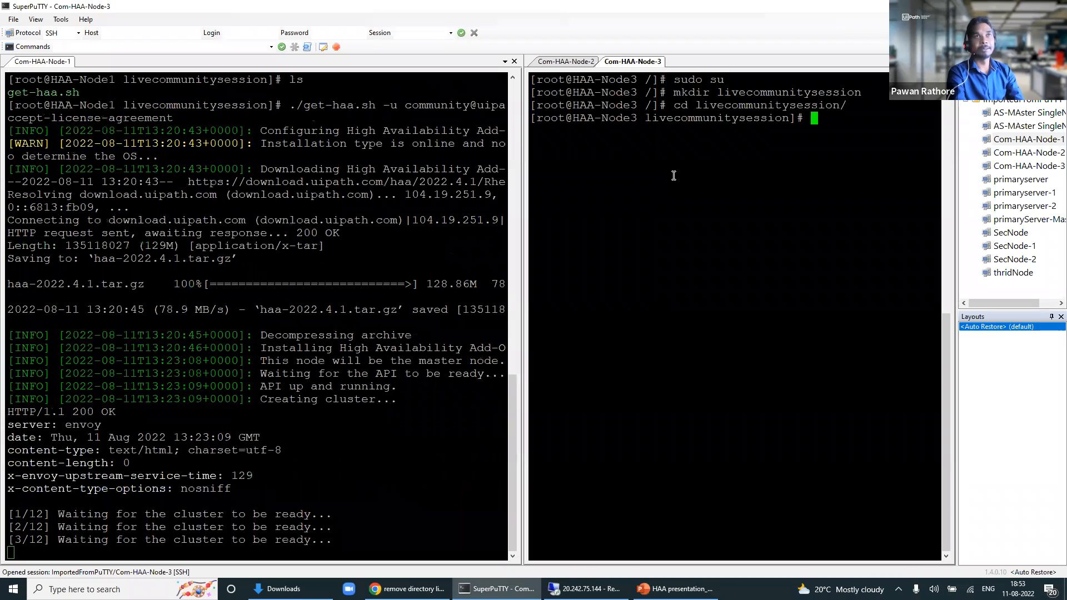
type("yum ")
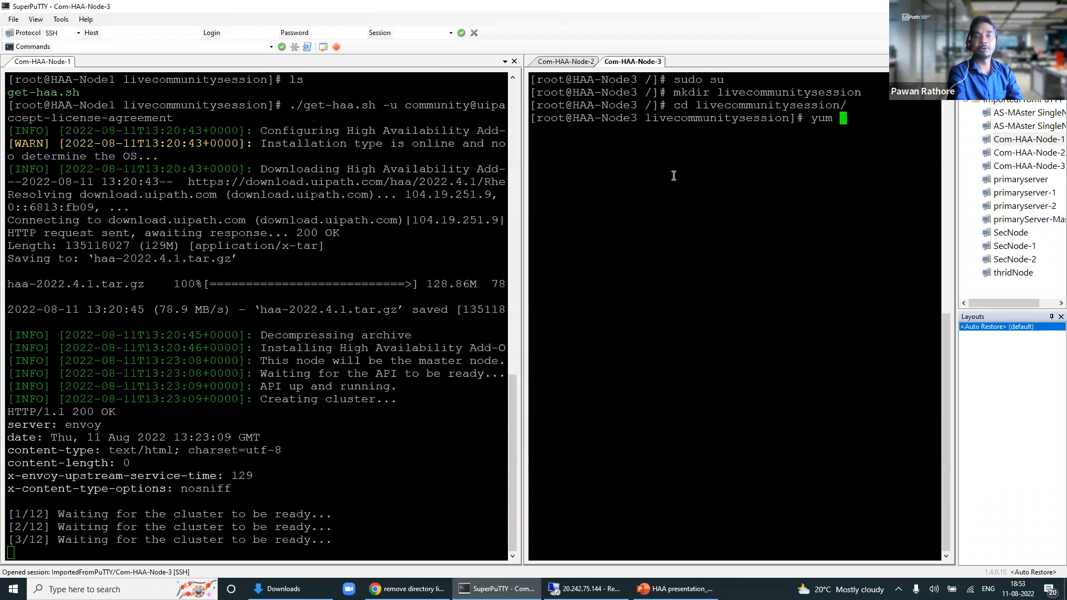
type("install ")
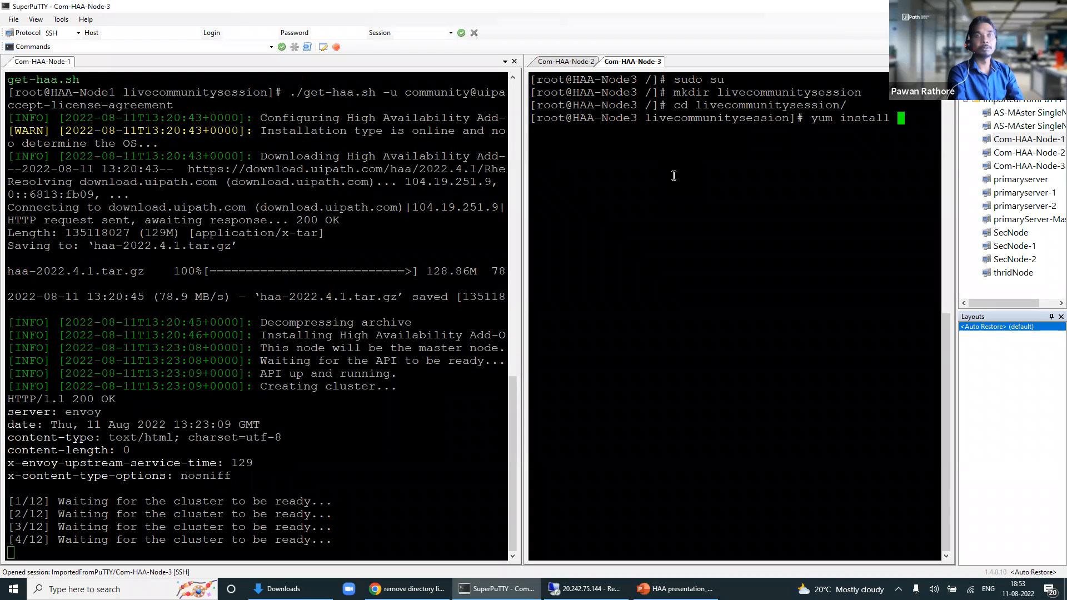
type("wget")
key("Return")
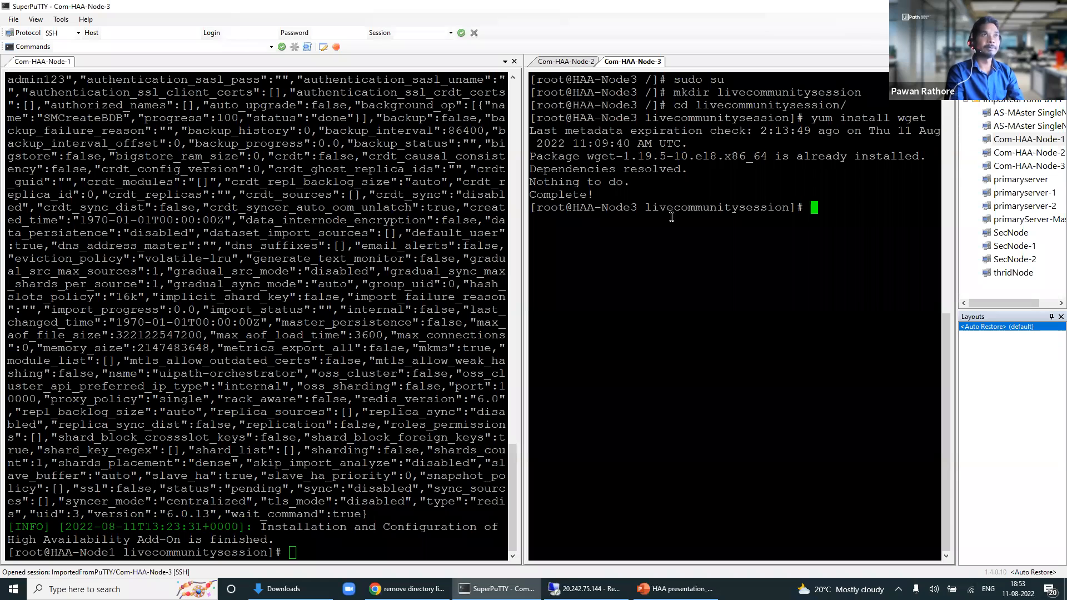
type("w")
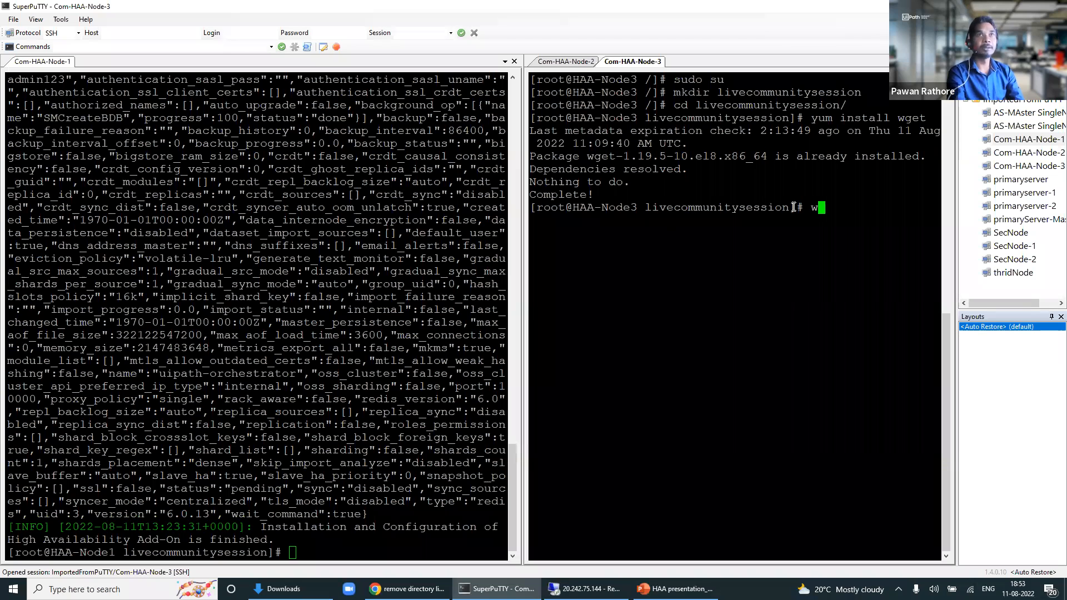
type("get https")
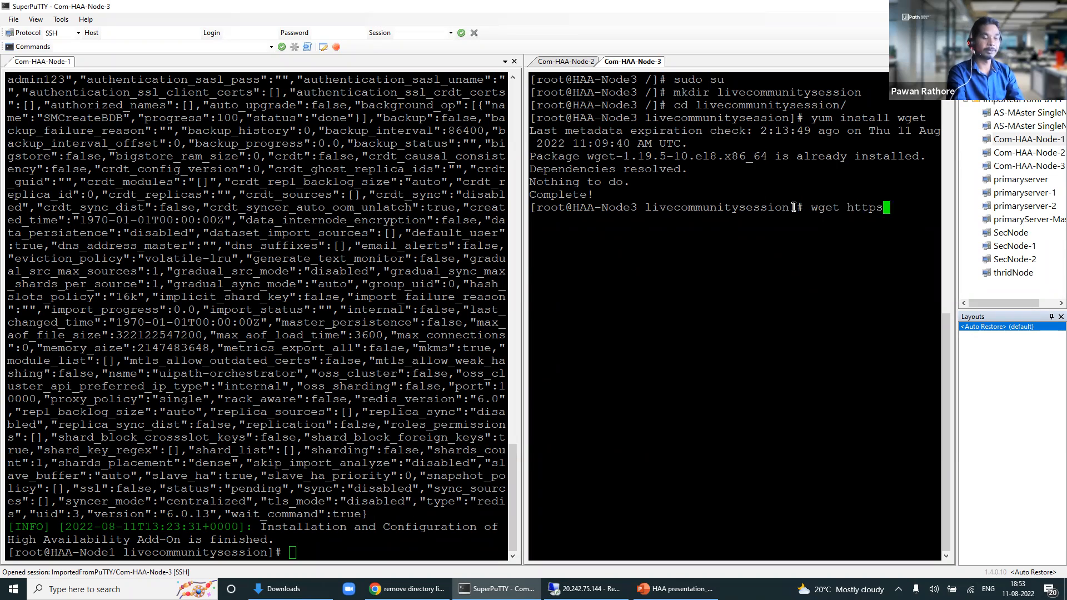
type("://download.uip")
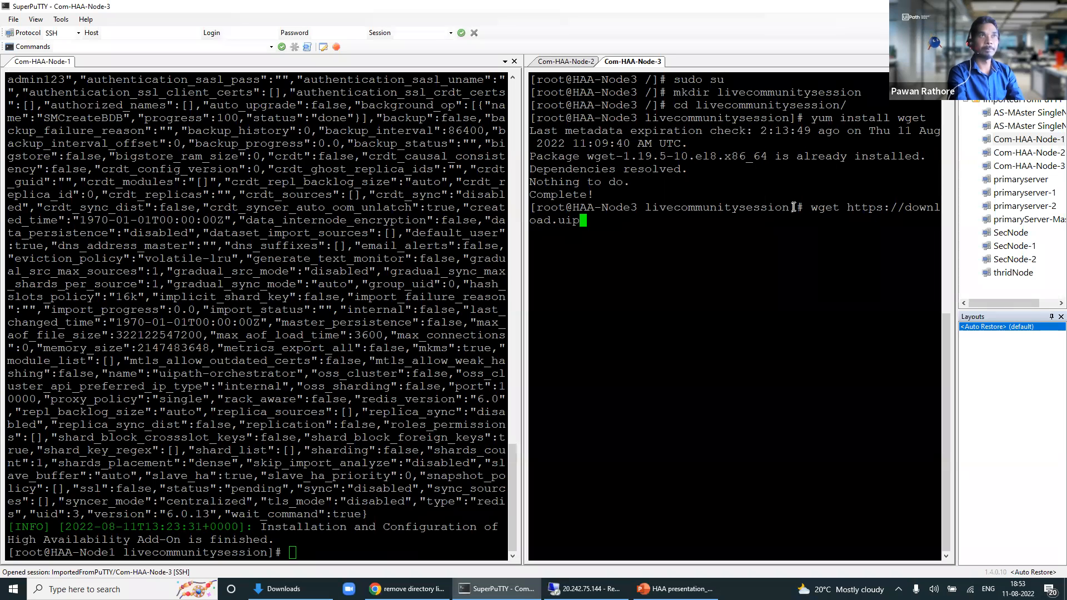
type("ath.com/haa/g")
type("et/")
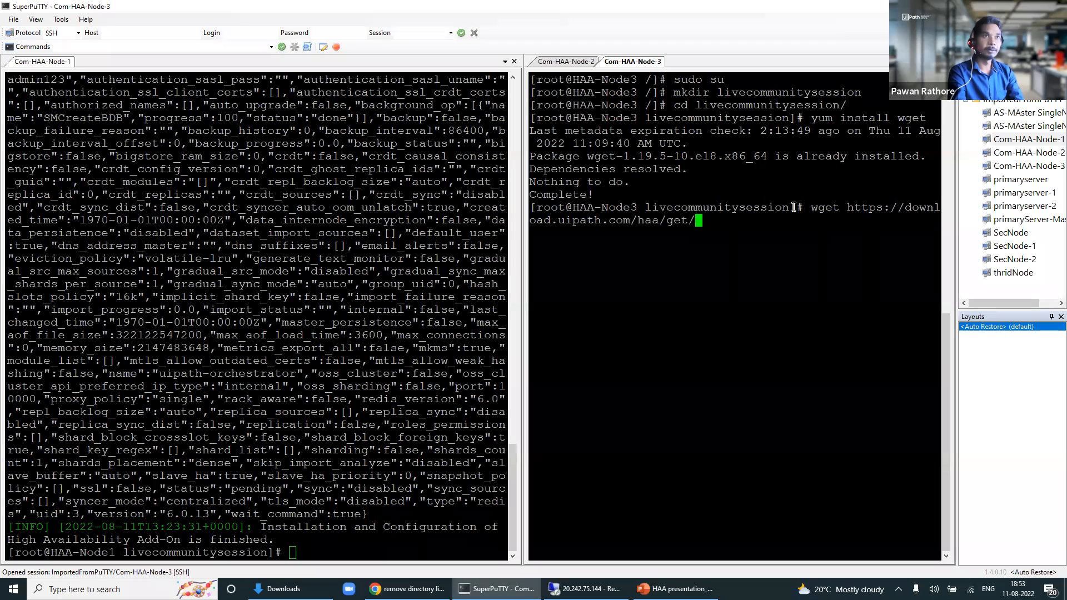
key("BackSpace")
type("-haa.sh")
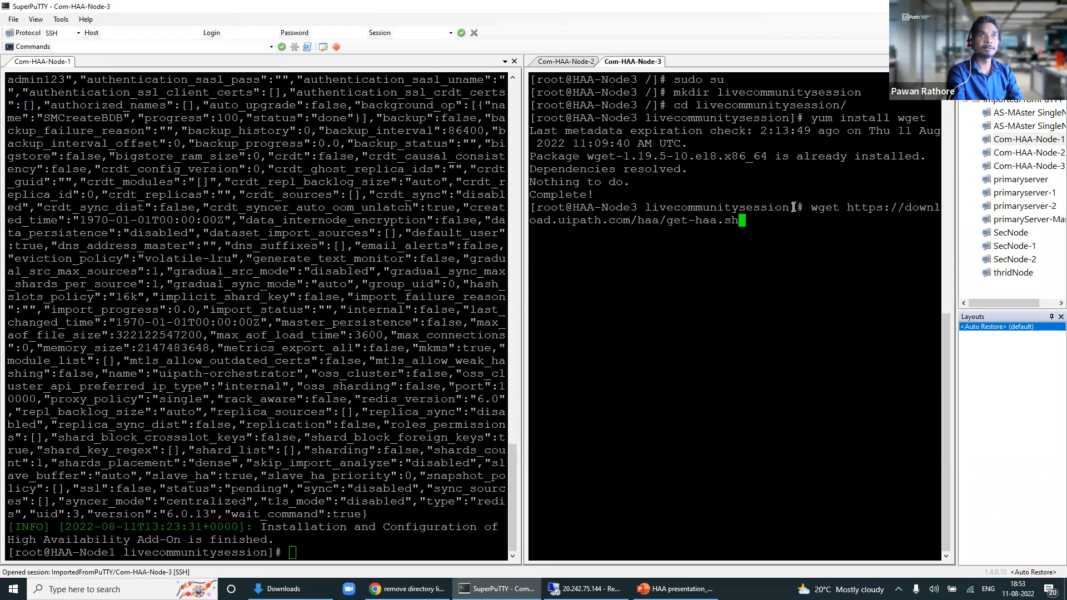
key("Return")
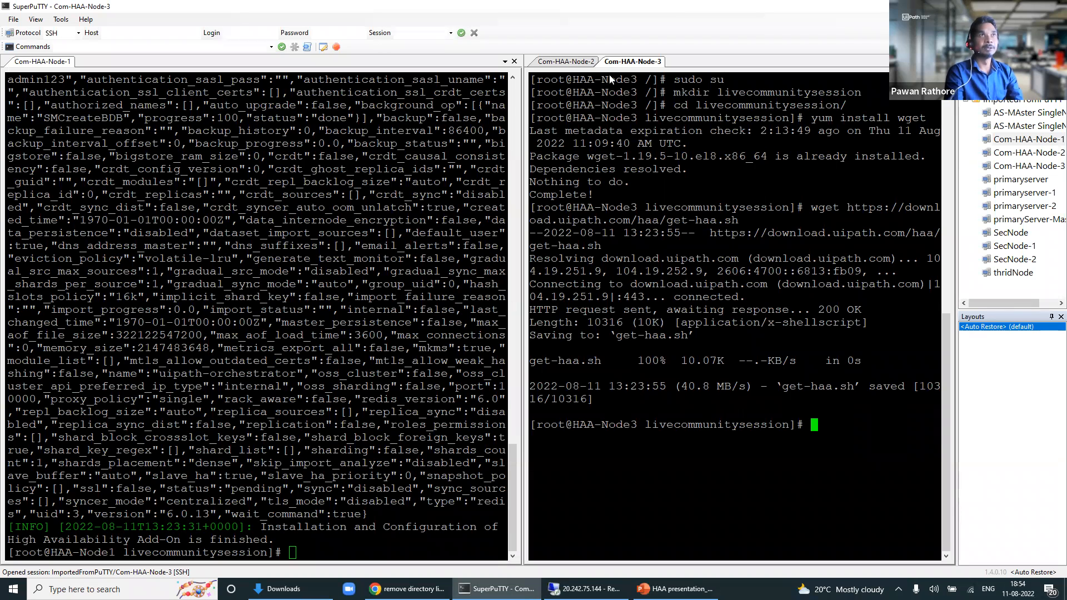
left_click(567, 62)
Step: Highlight Node-2's successful download response, widen Node-1, and mark its installation-finished message
left_click_drag(725, 297, 746, 310)
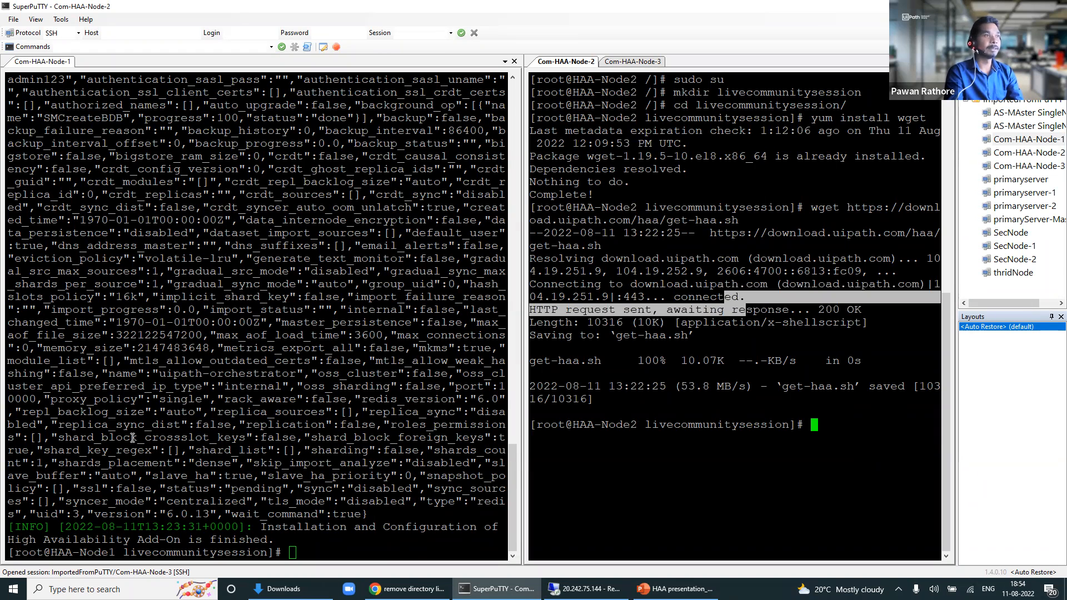
left_click_drag(524, 370, 677, 370)
left_click_drag(300, 297, 370, 550)
left_click(301, 545)
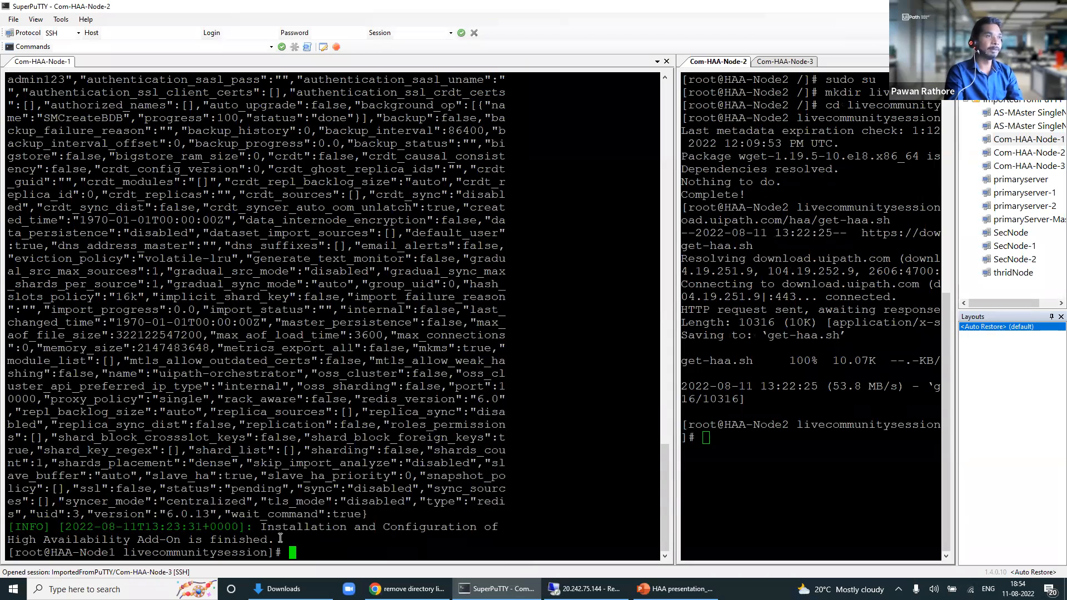
left_click_drag(266, 528, 498, 527)
left_click_drag(279, 541, 42, 526)
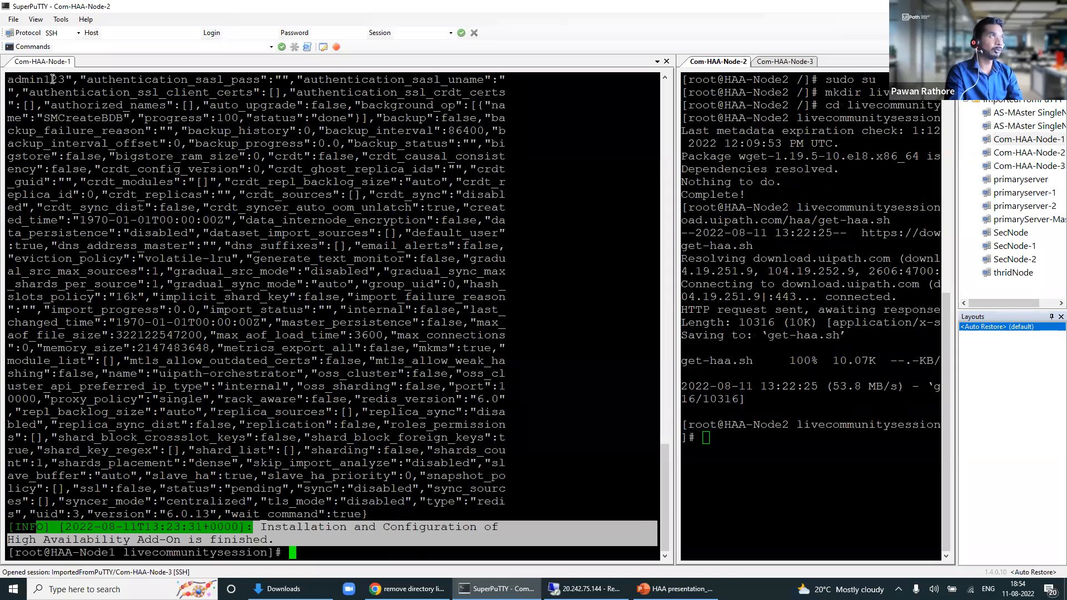
Step: Scroll through Node-1's database settings output, then narrow the Node-1 pane
scroll(242, 293, "up", 20)
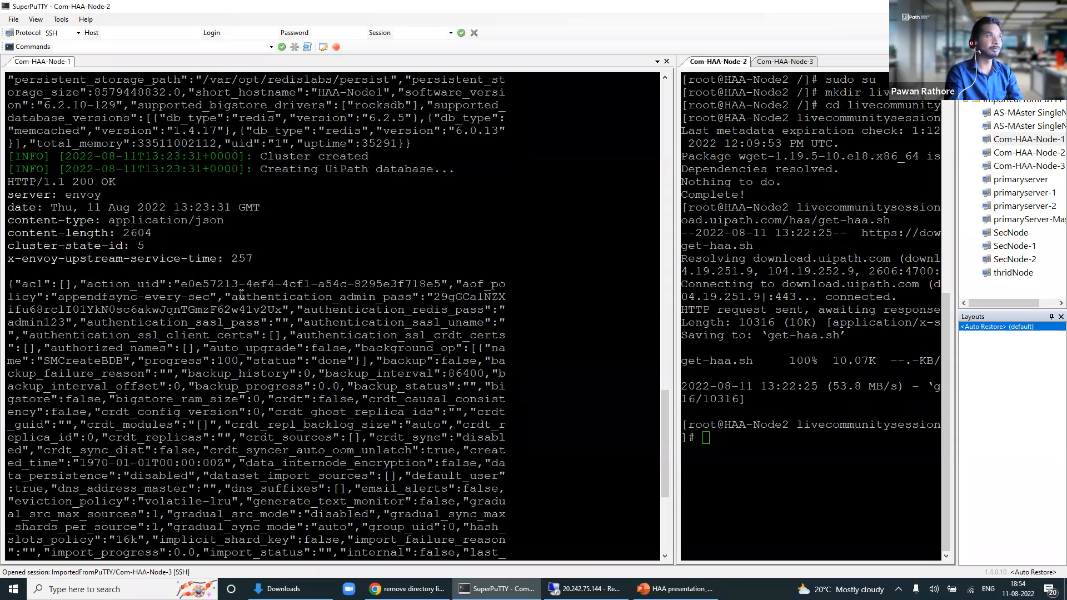
scroll(166, 234, "down", 10)
scroll(129, 182, "up", 10)
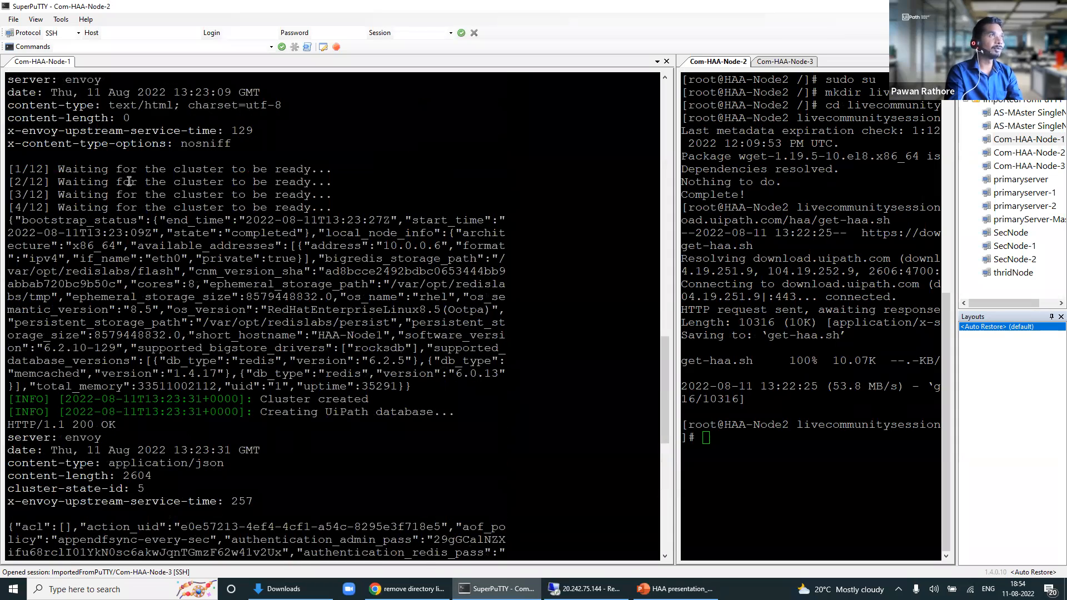
scroll(129, 181, "up", 6)
left_click_drag(216, 233, 317, 317)
scroll(317, 317, "down", 2)
left_click_drag(183, 268, 182, 305)
left_click(182, 304)
left_click_drag(90, 284, 287, 547)
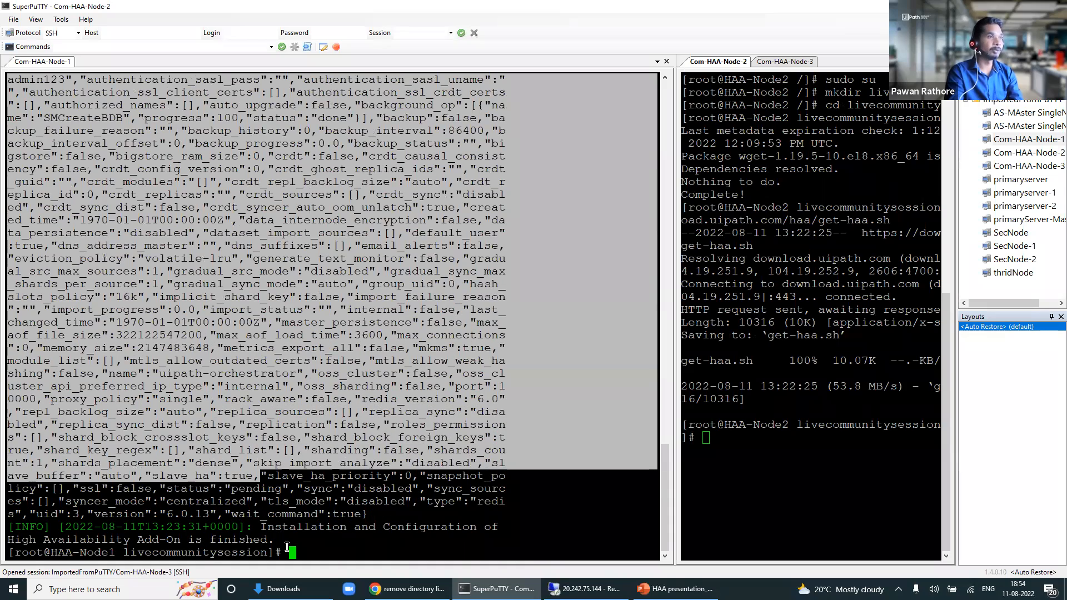
left_click(287, 548)
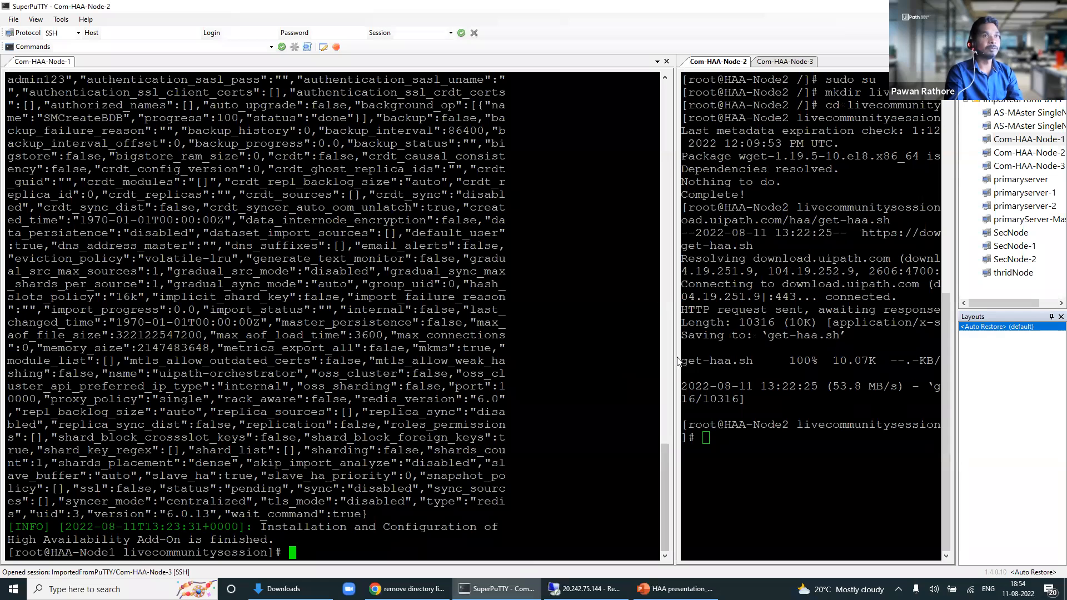
left_click_drag(676, 357, 586, 366)
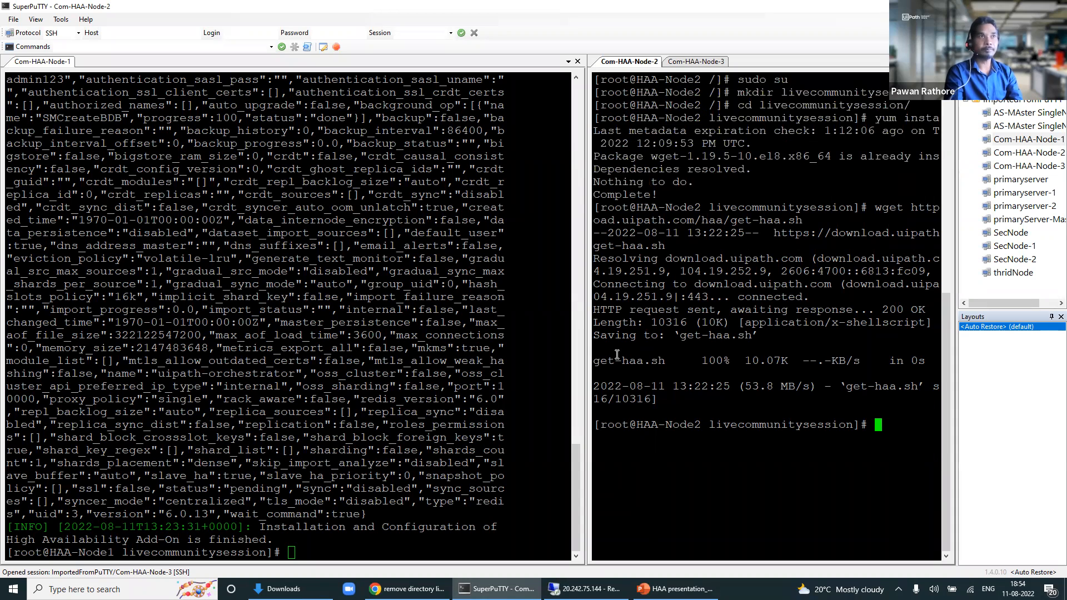
Step: Shift the splitter further left so Node-2's get-haa.sh download output fits
left_click_drag(588, 349, 556, 347)
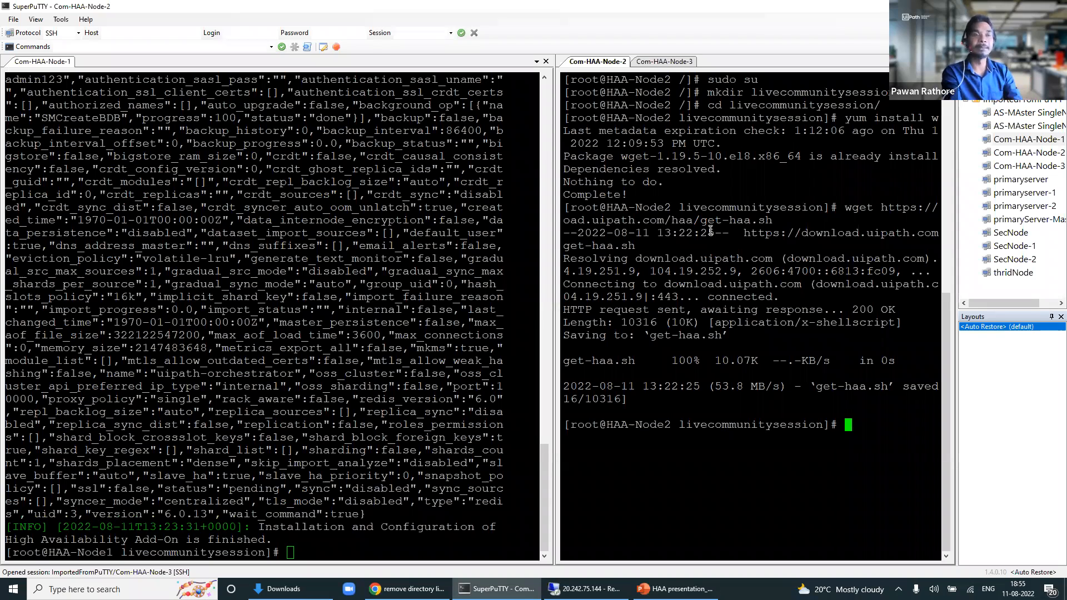
Step: List Node2's folder and pick out the downloaded get-haa.sh file
type("ls")
key("Return")
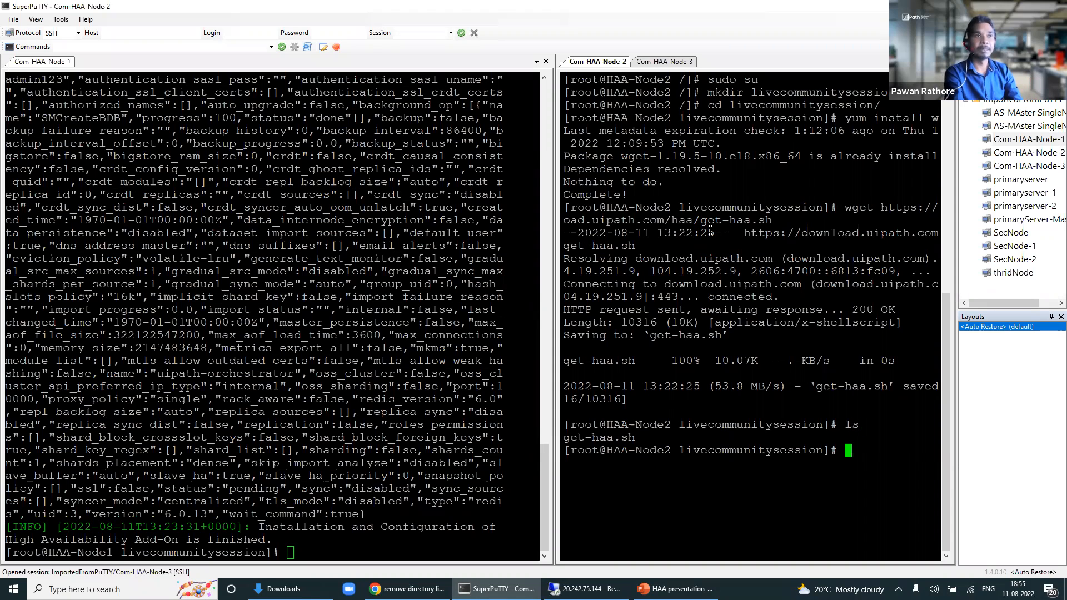
left_click_drag(639, 439, 564, 441)
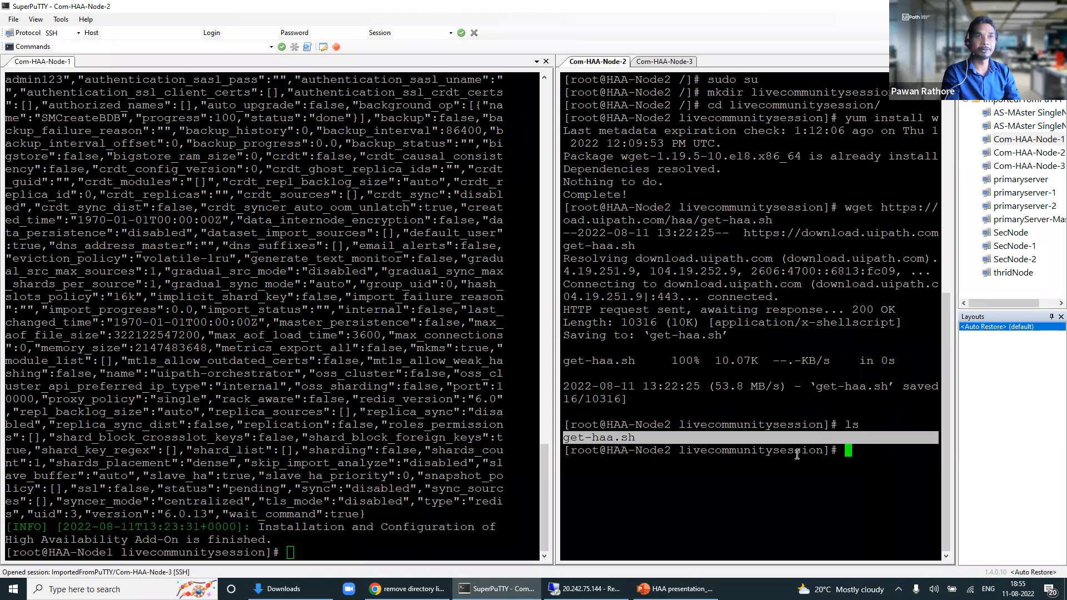
left_click(862, 452)
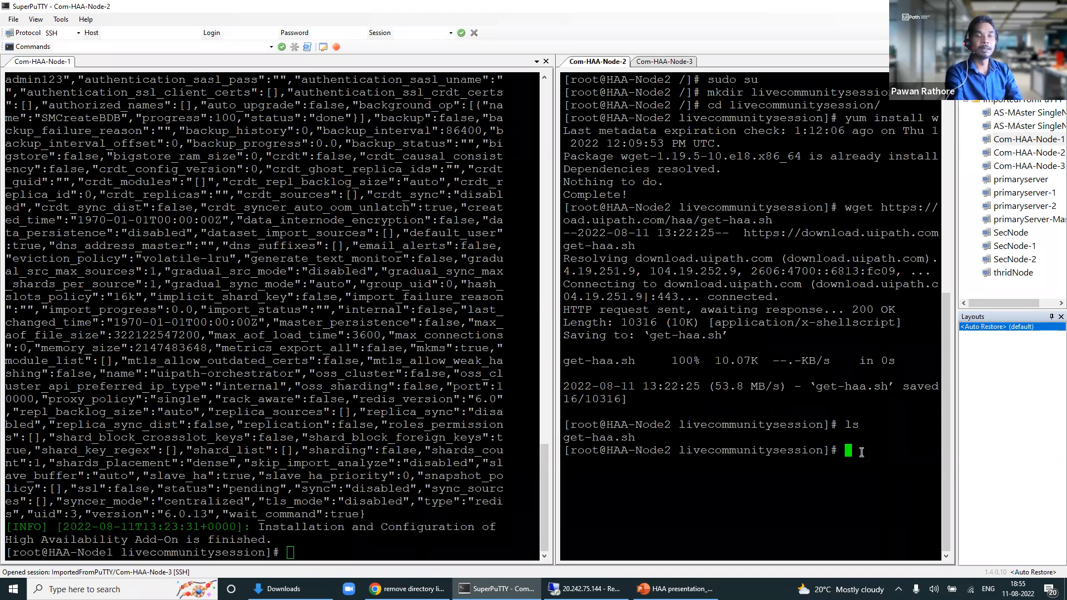
Step: Run chmod a+x get-haa.sh, confirm it lists as executable, and widen the Node2 pane
type("chmod")
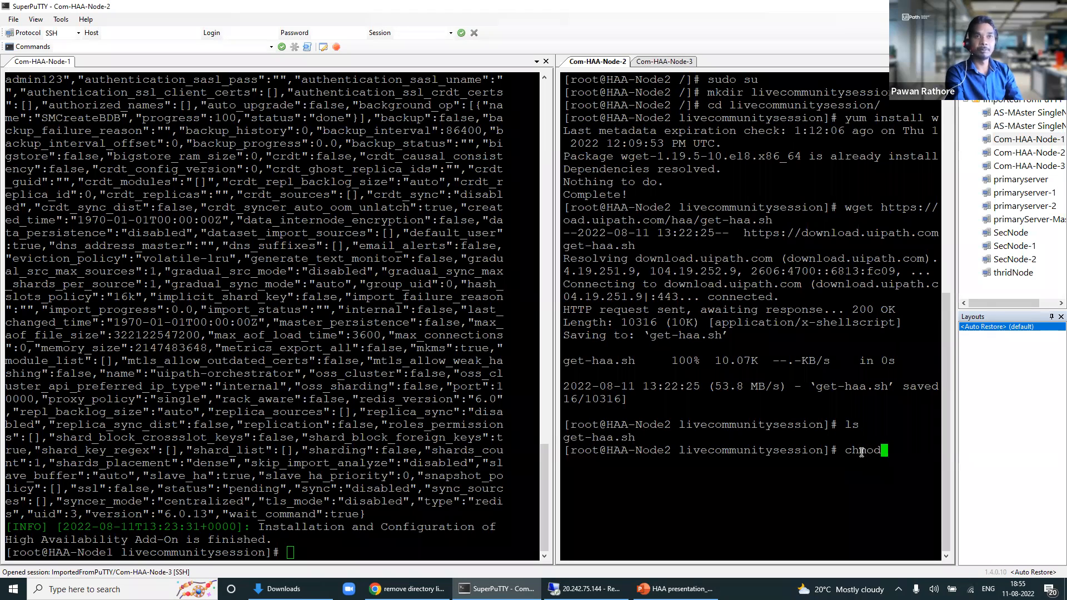
type(" a")
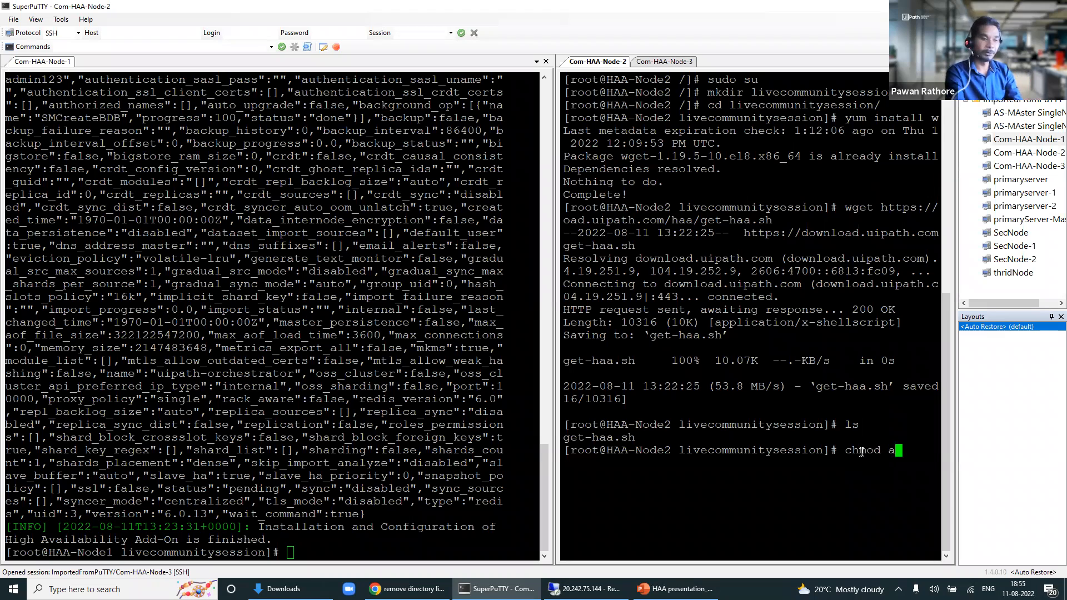
type("+x")
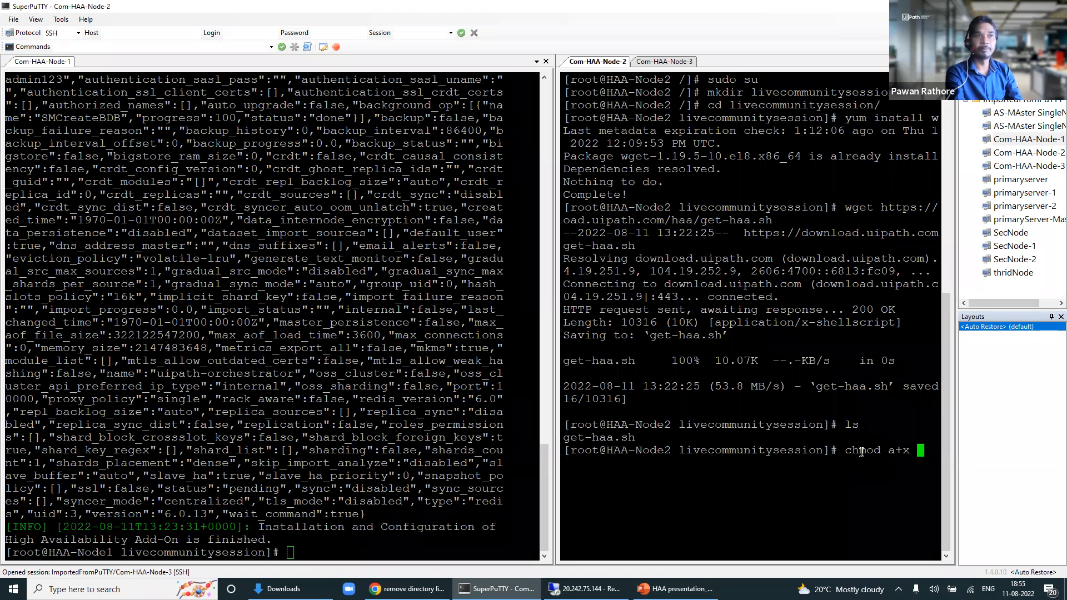
type(" get-")
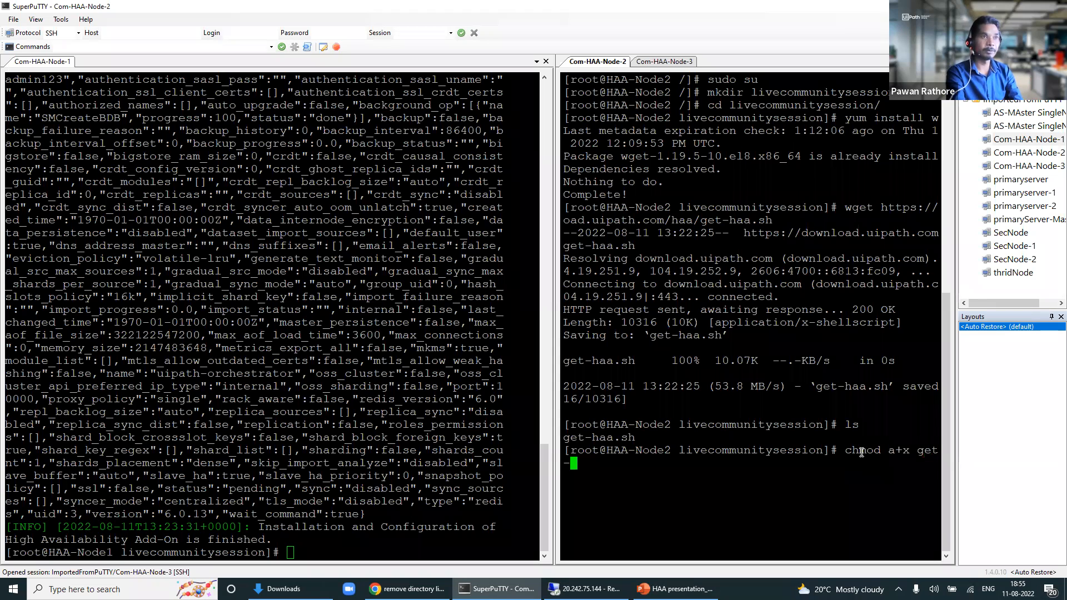
key("Tab")
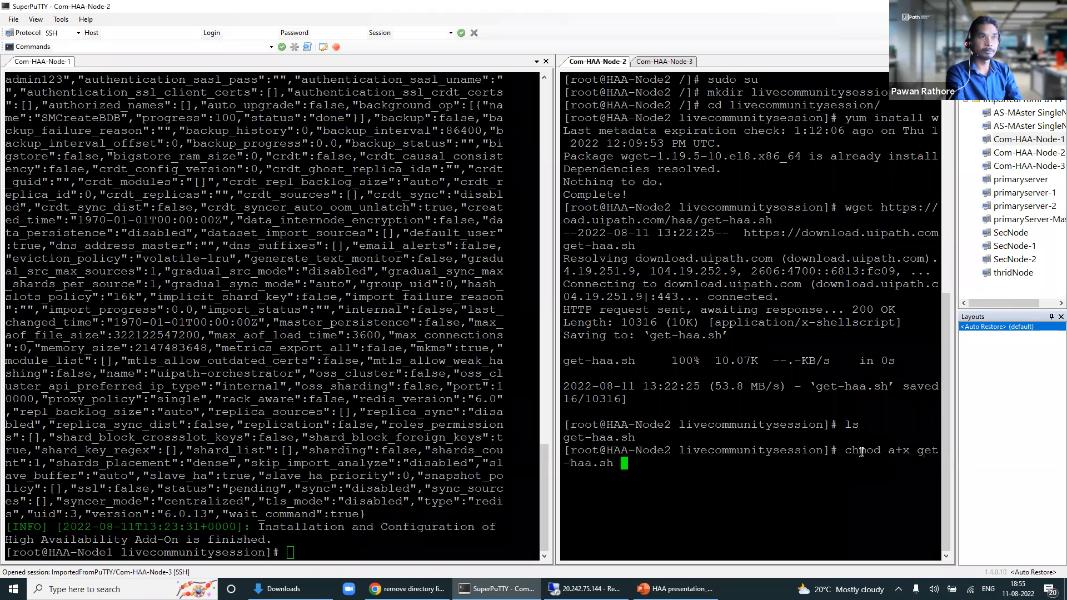
key("Return")
type("ls")
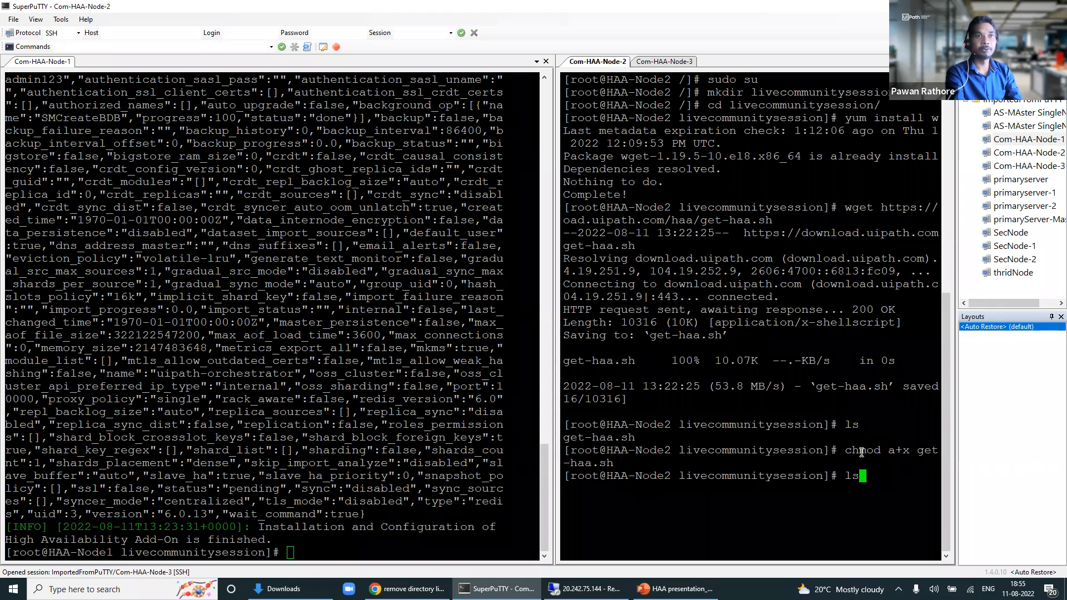
key("Return")
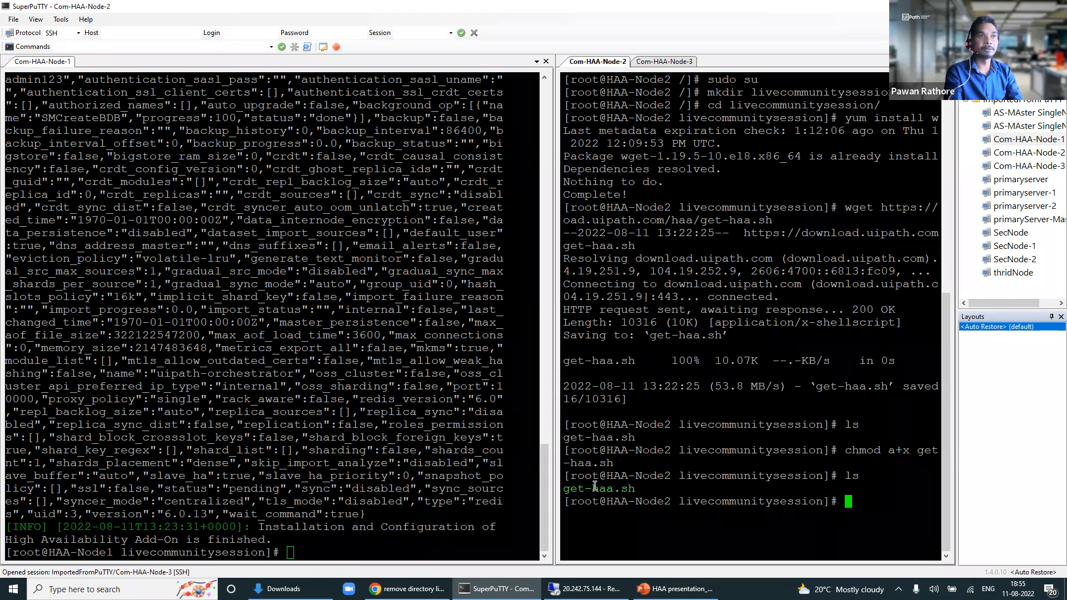
left_click_drag(614, 491, 280, 388)
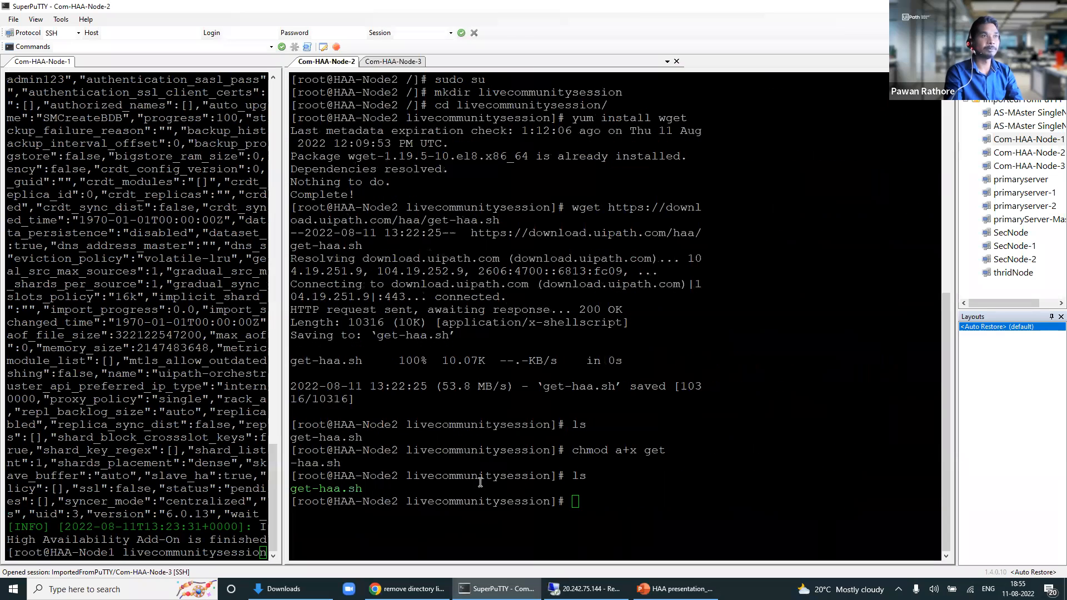
left_click(599, 504)
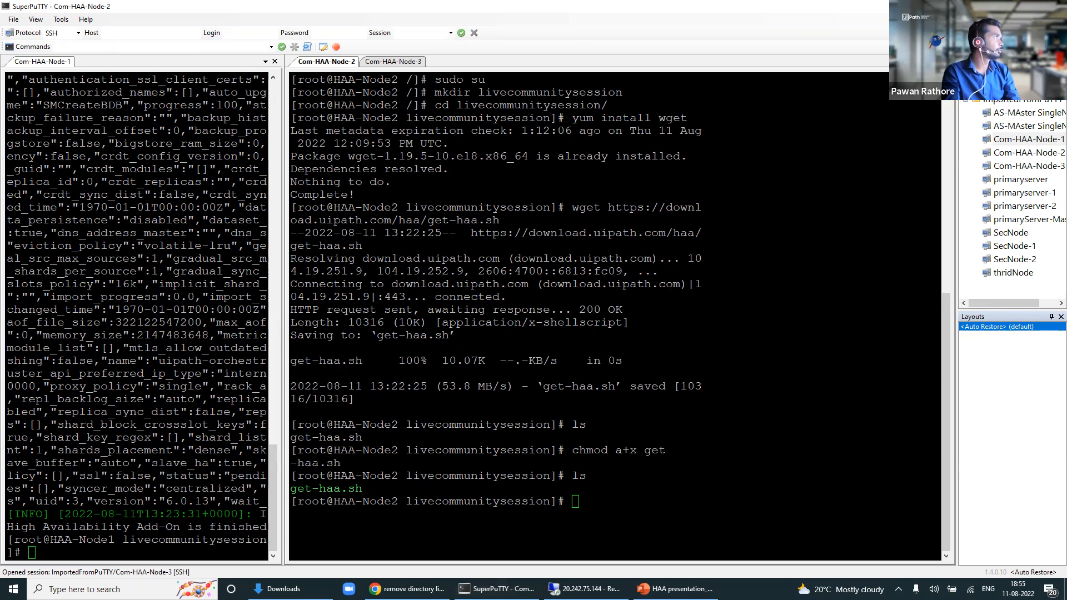
Step: Paste the get-haa.sh install command on Node2, append -j 10.0.0.6, and run it
left_click(597, 489)
right_click(597, 489)
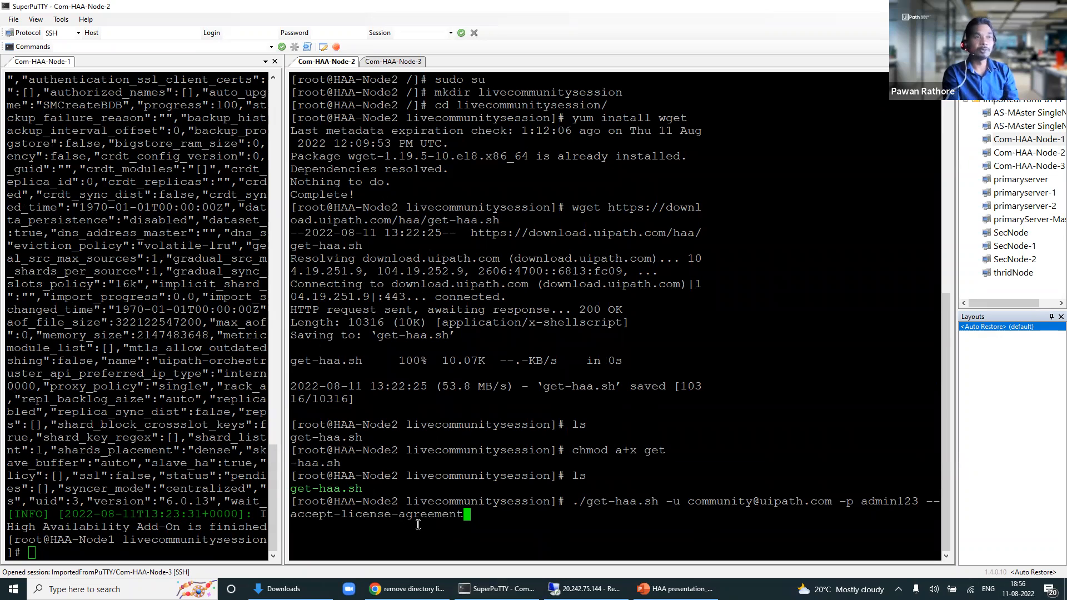
type("j")
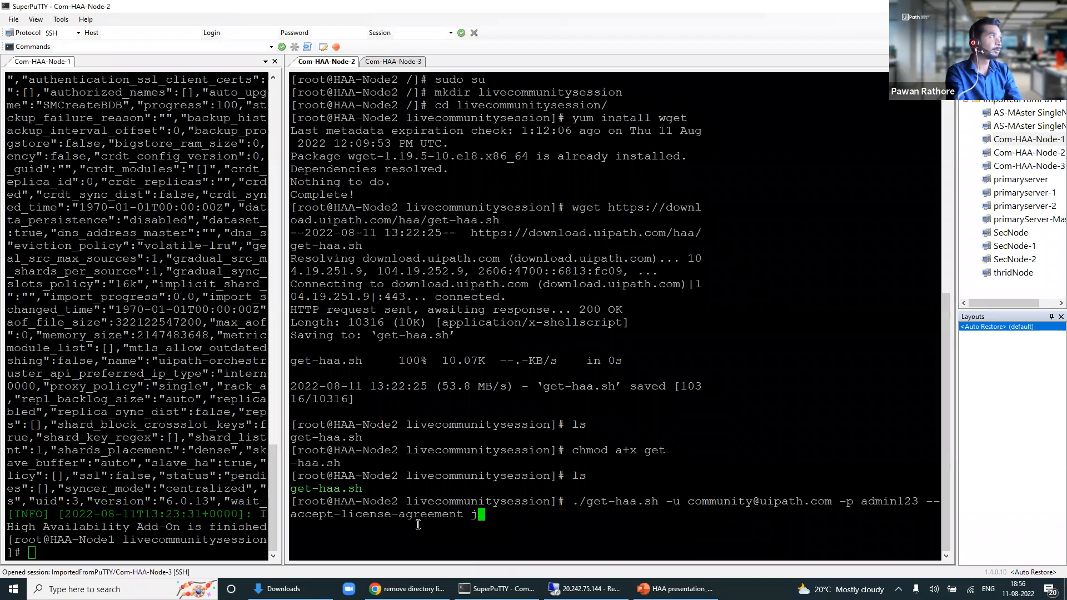
key("BackSpace")
type("-j")
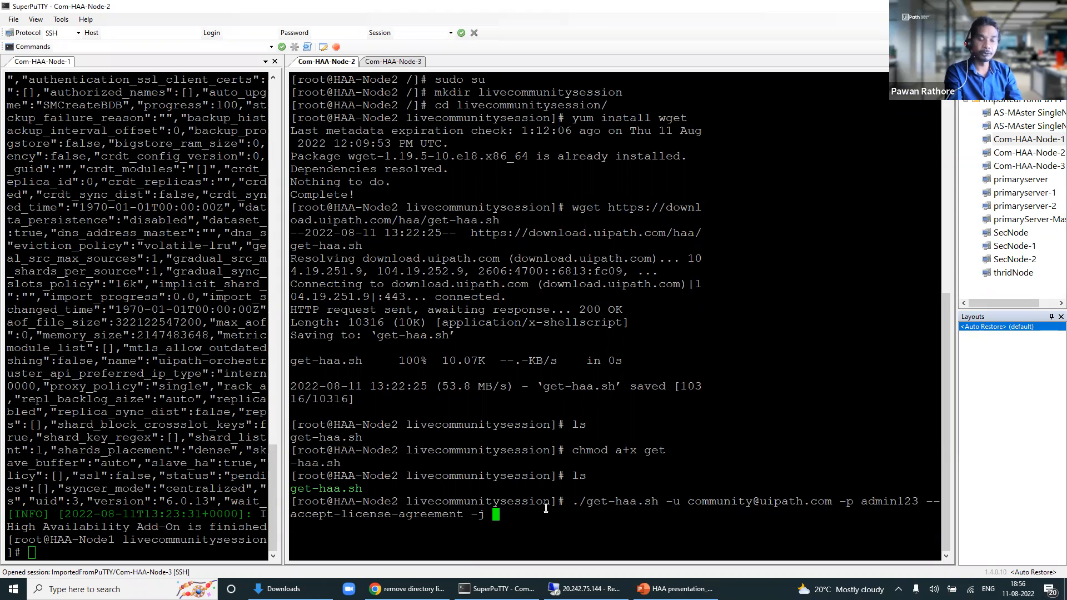
type("10.0.0.")
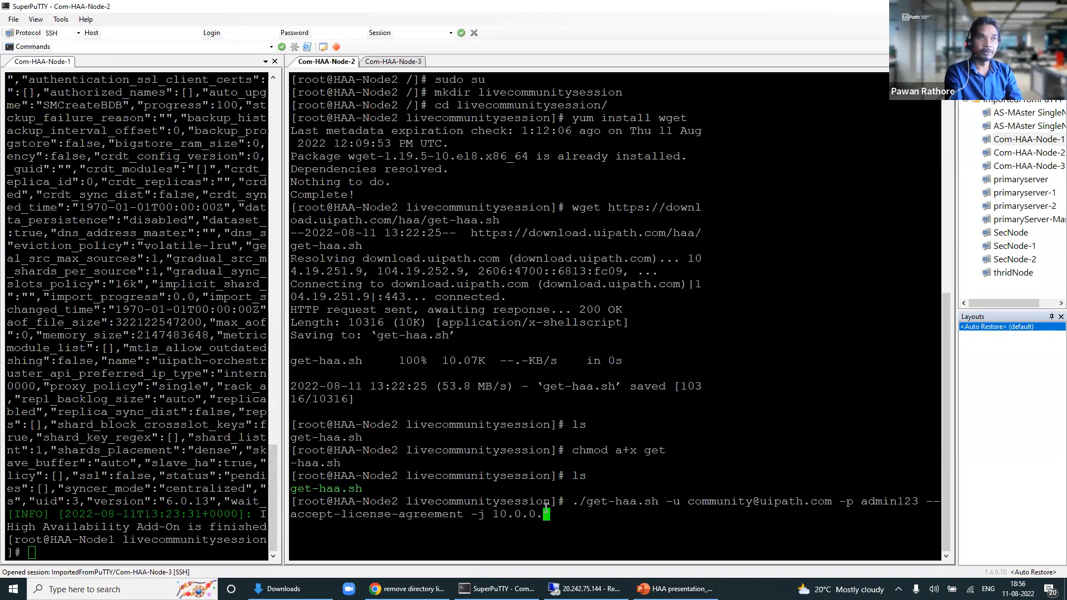
type("6")
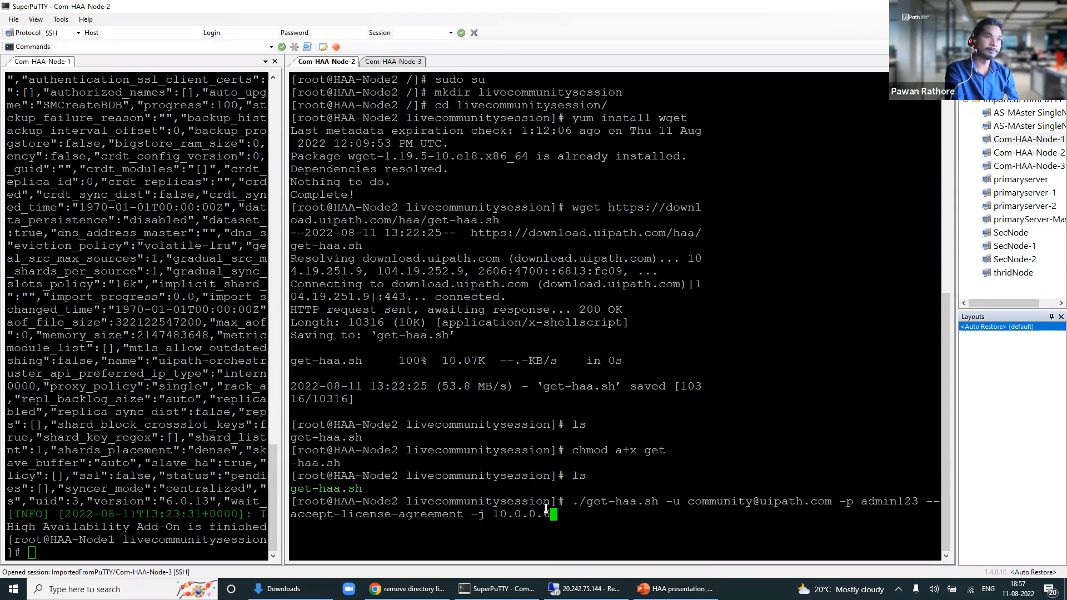
key("Return")
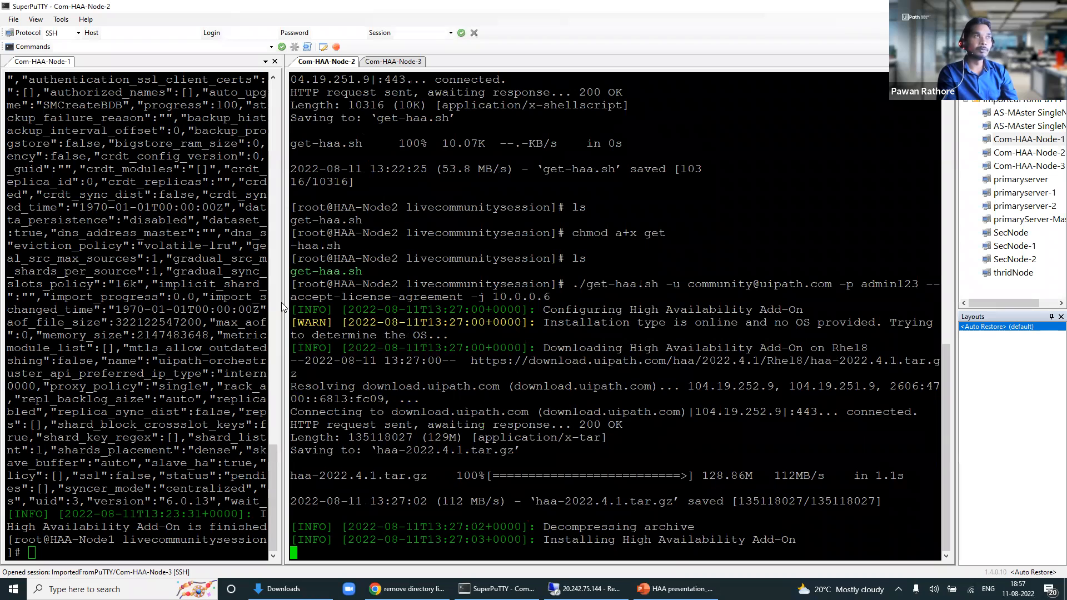
Step: Widen the terminal pane and switch to the Com-HAA-Node-3 session
left_click_drag(378, 317, 457, 330)
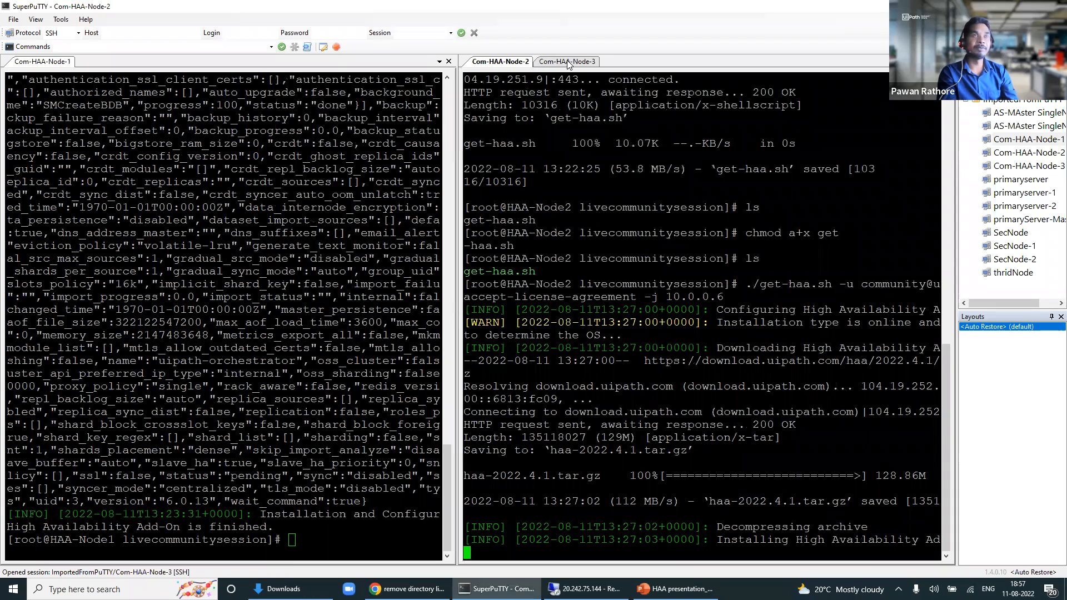
left_click(564, 59)
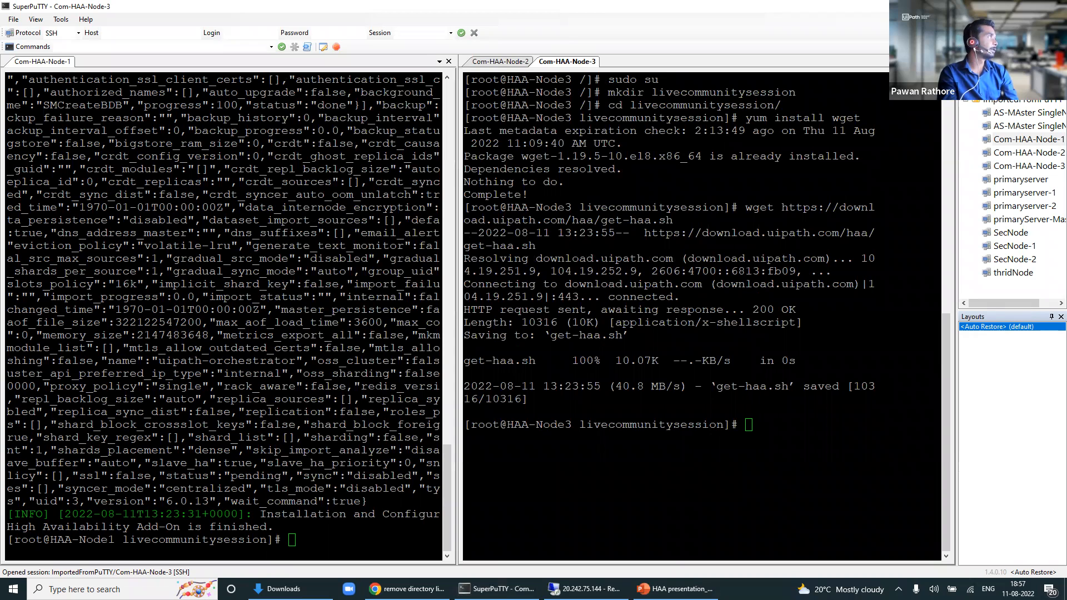
Step: List Node3's folder and make get-haa.sh executable with chmod a+x
left_click(649, 457)
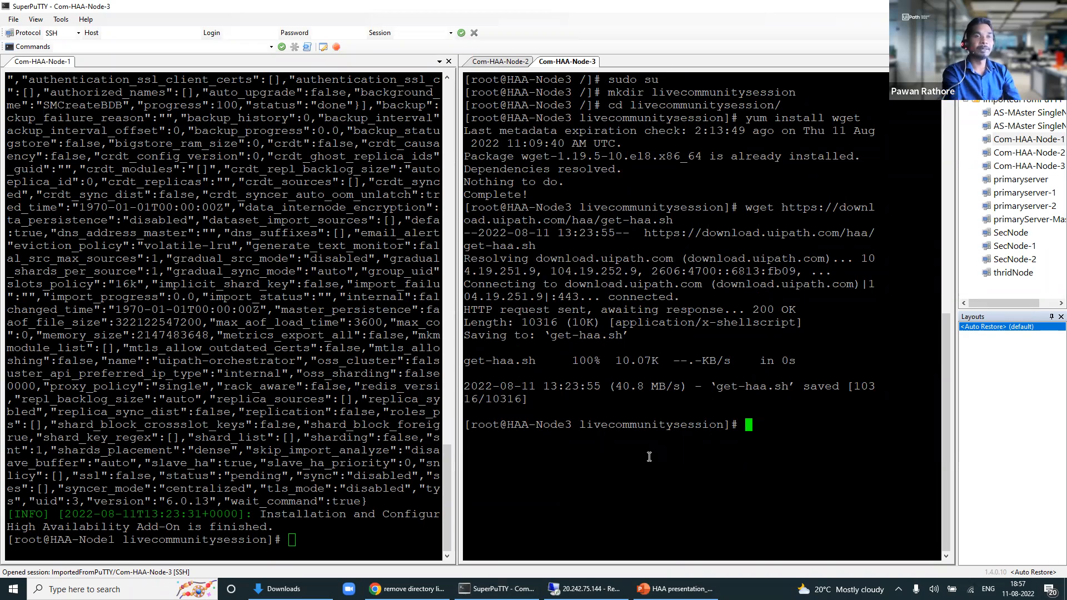
type("ls")
key("Return")
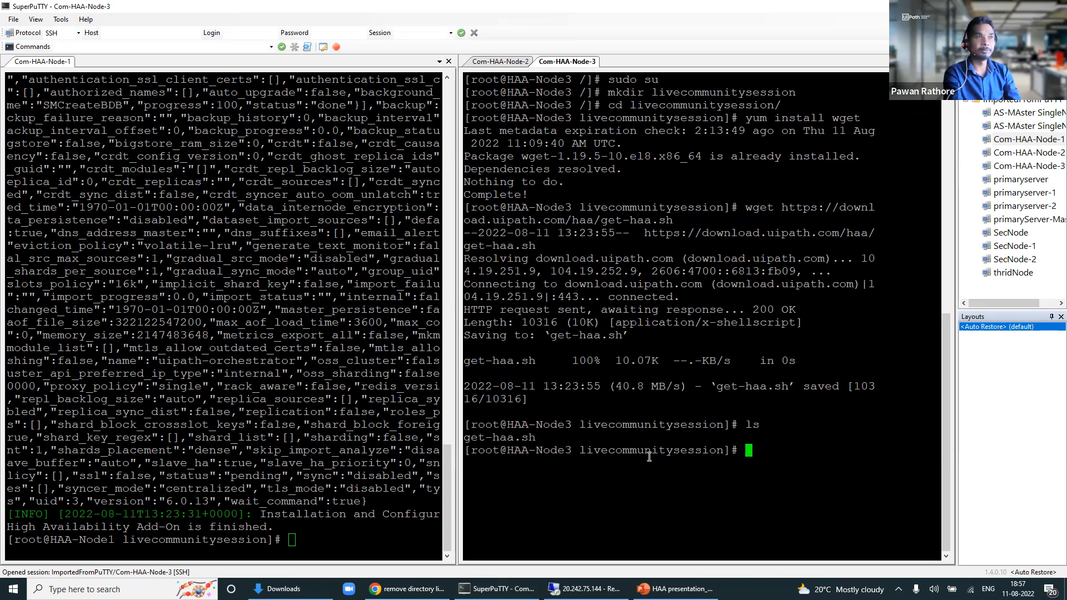
type("chmod ")
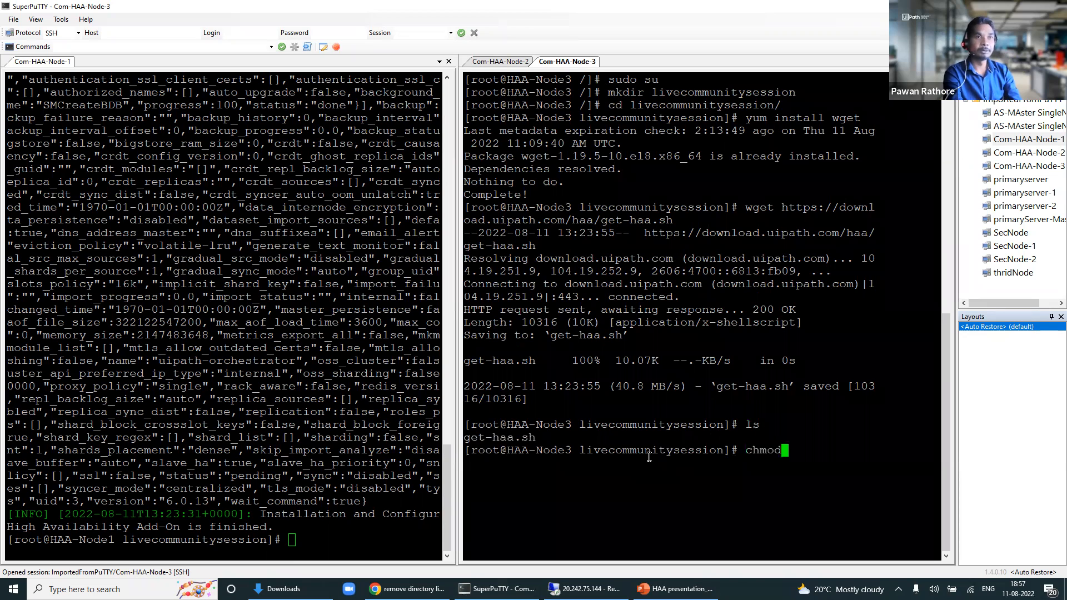
type("a")
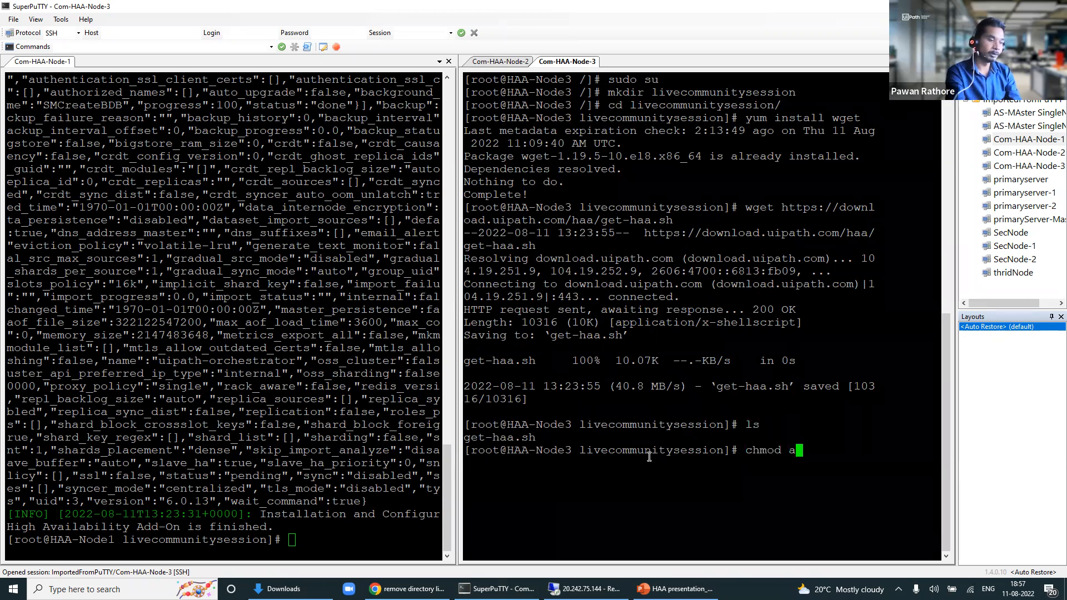
type("+x ")
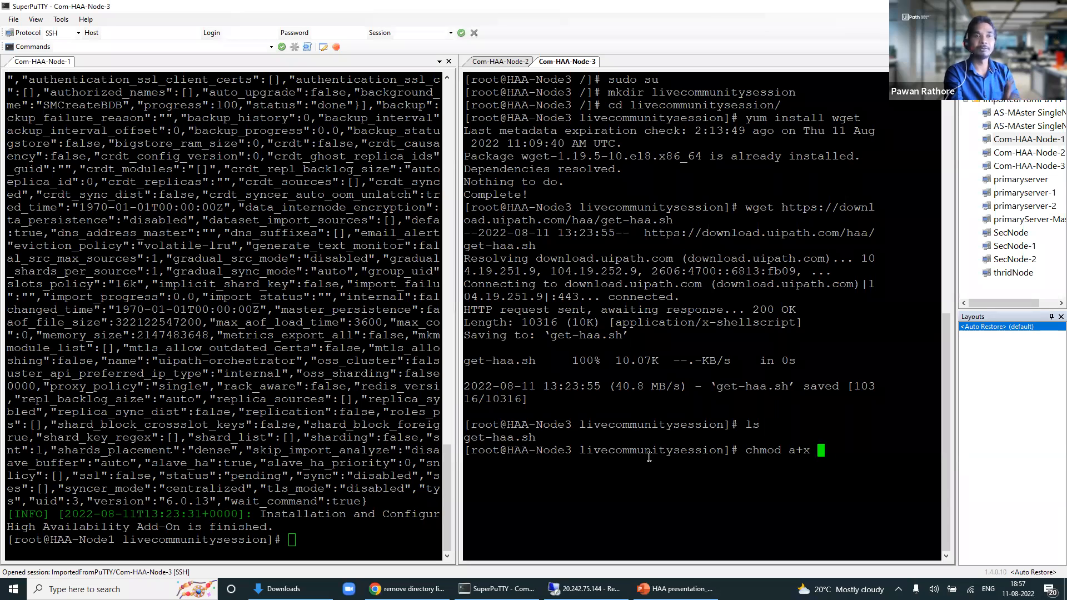
type("g")
key("Tab")
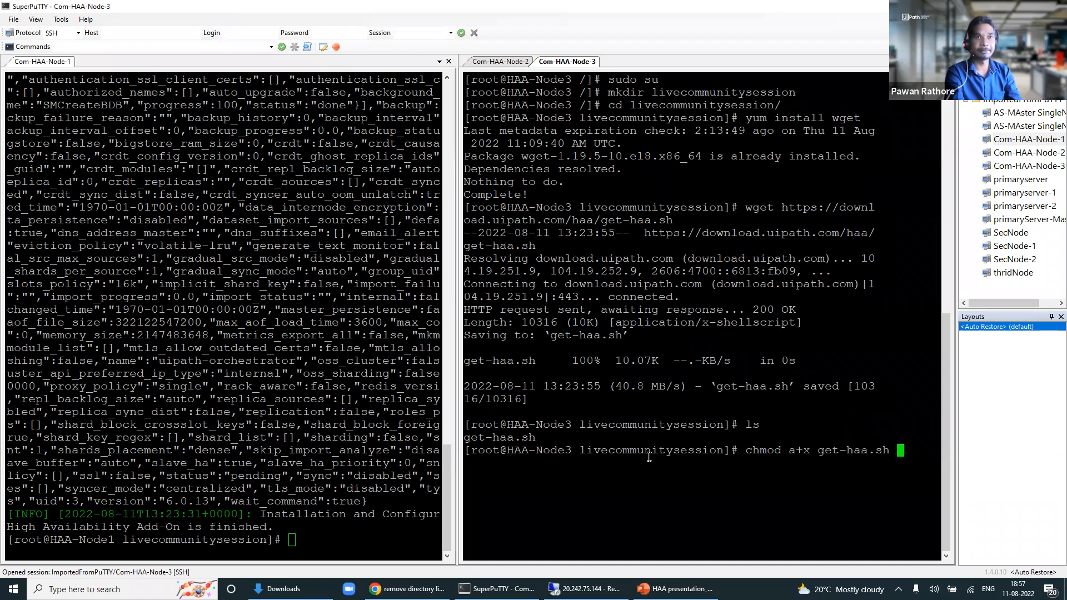
key("Return")
Step: Re-list the folder and paste the get-haa.sh install command at the Node3 prompt
type("ls")
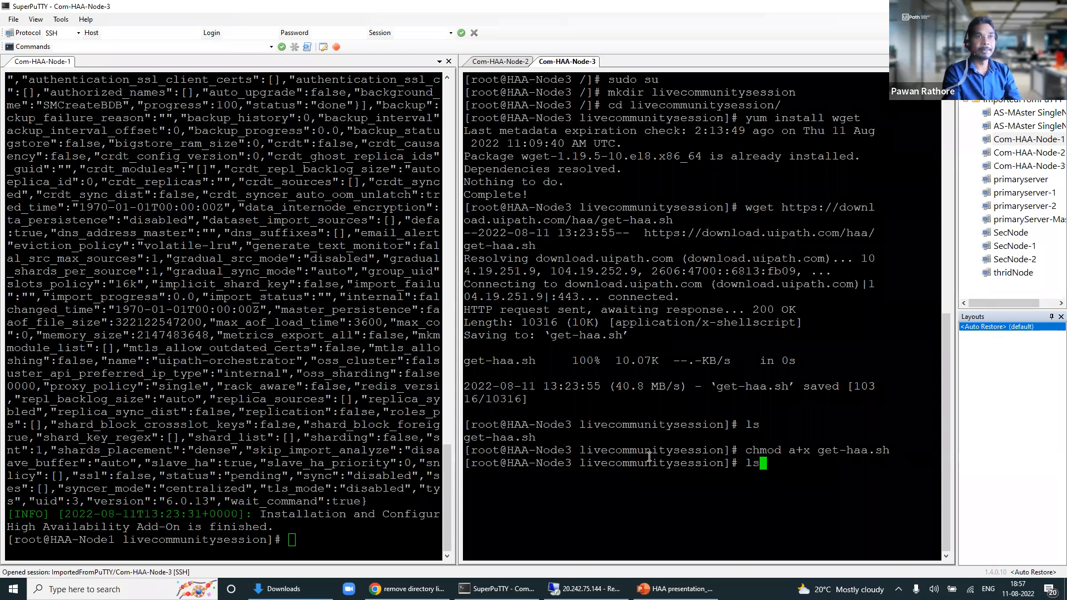
key("Return")
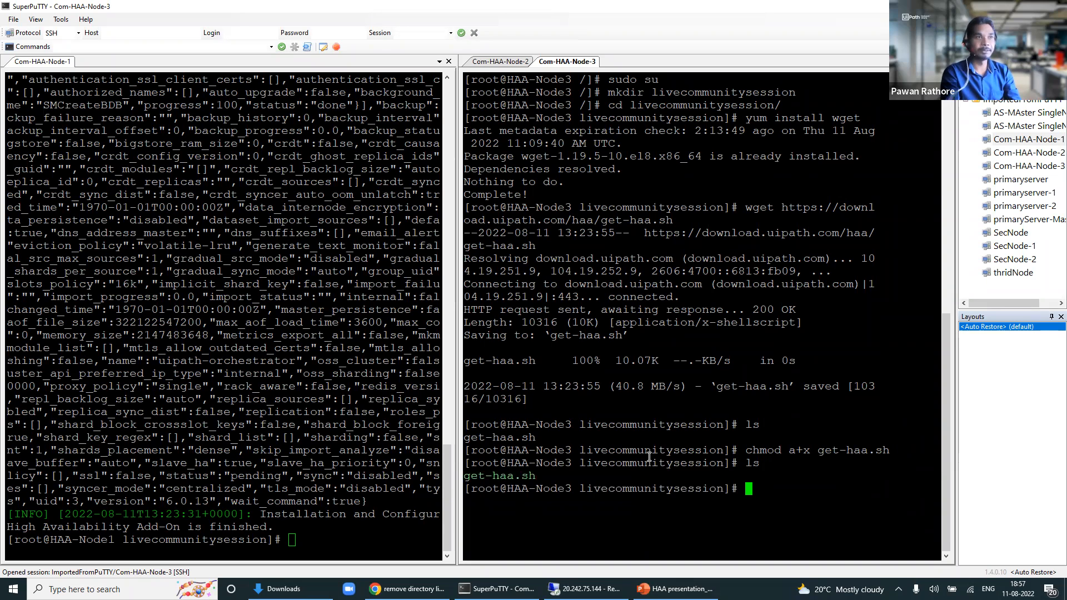
left_click_drag(542, 478, 474, 476)
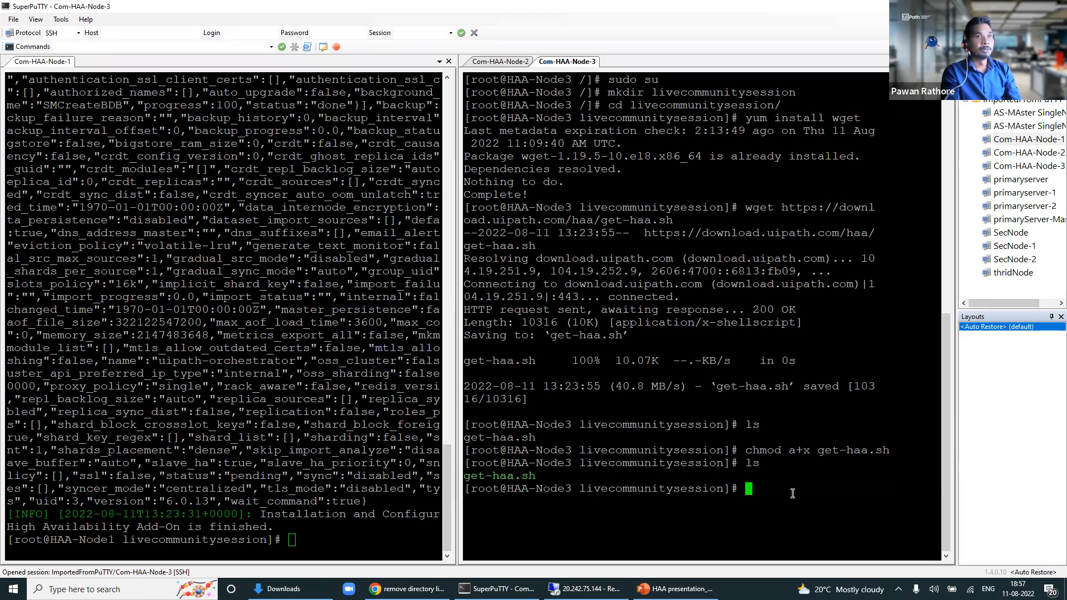
right_click(807, 524)
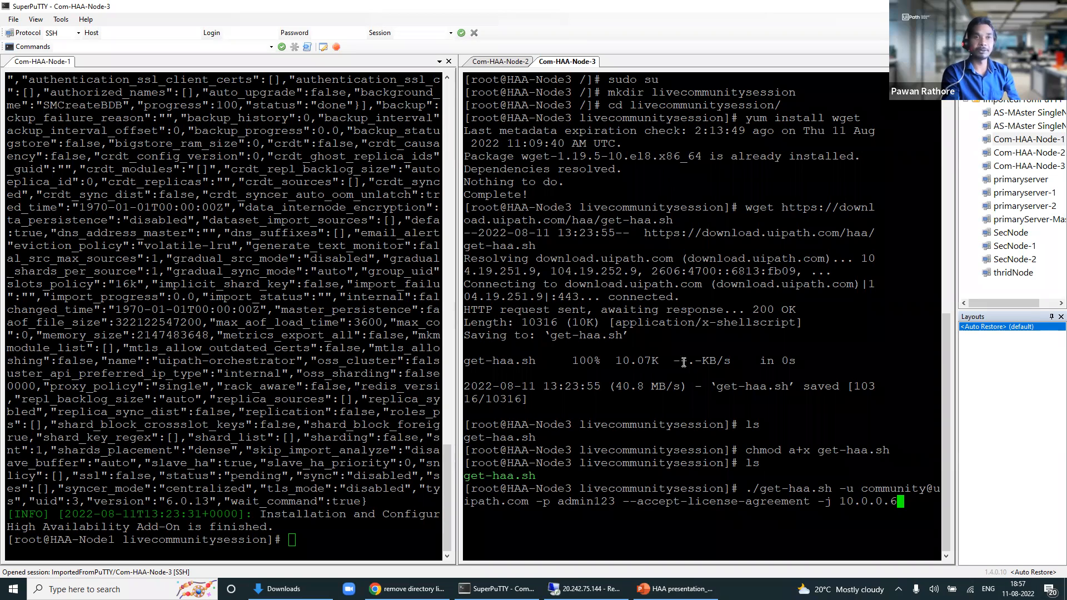
Step: Run the Node3 install, check Node2's progress, and bring the remote desktop forward
key("Return")
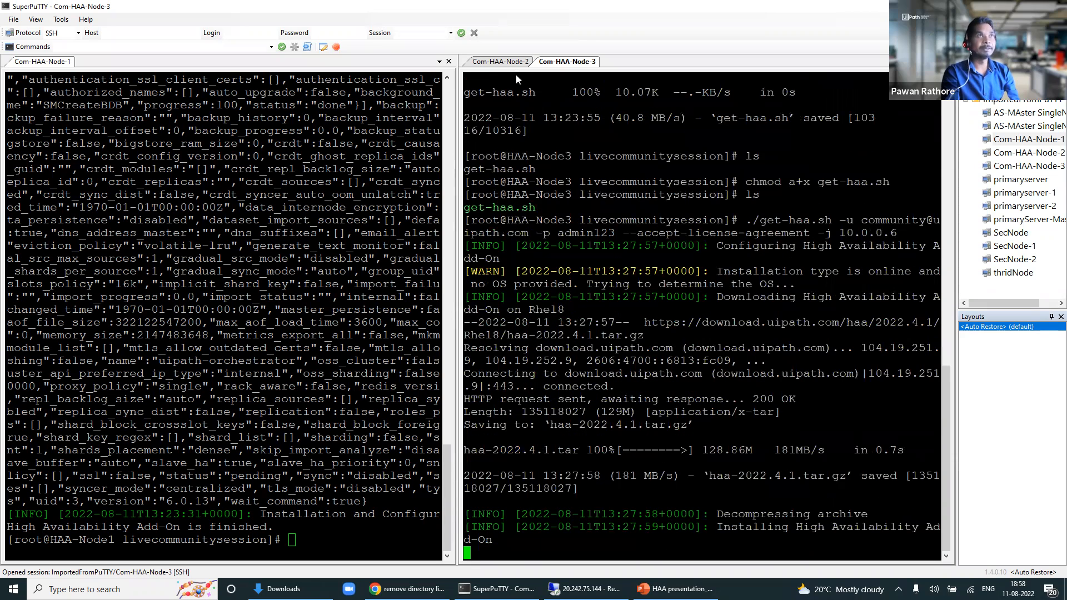
left_click(499, 63)
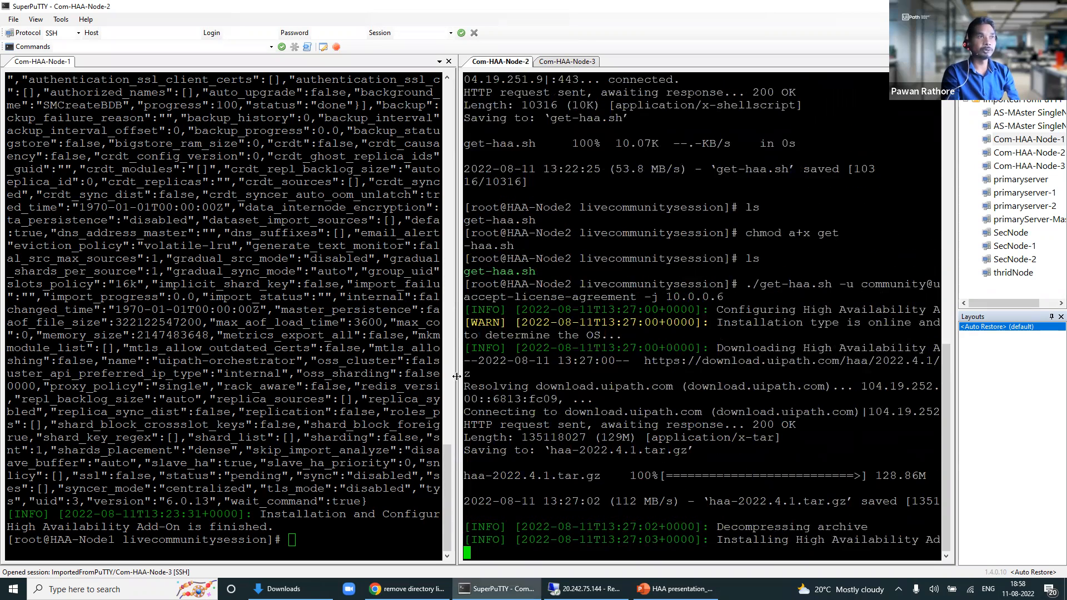
left_click_drag(456, 377, 568, 377)
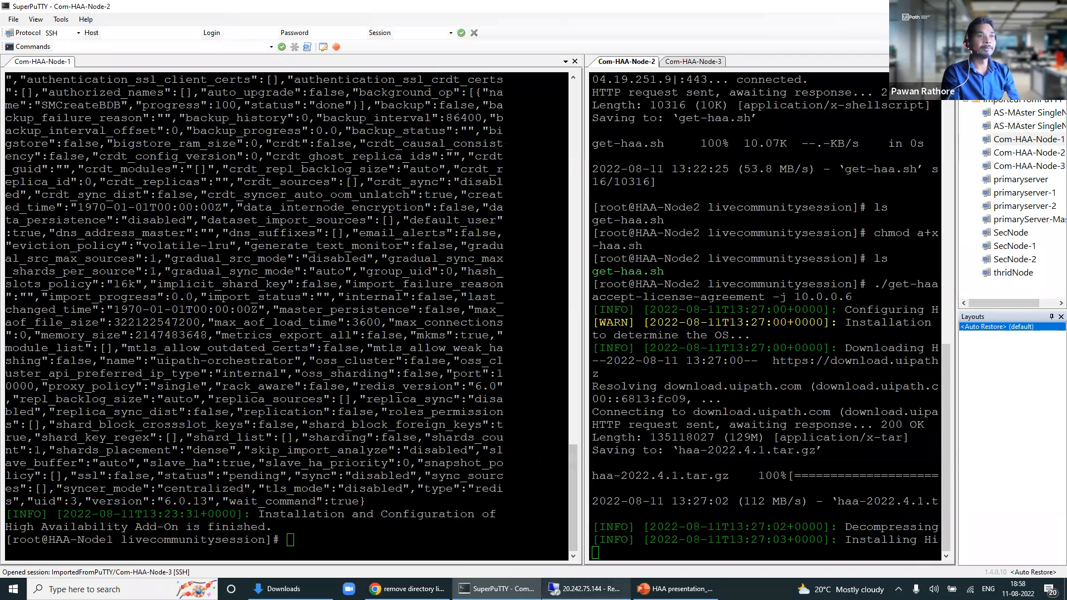
left_click(584, 589)
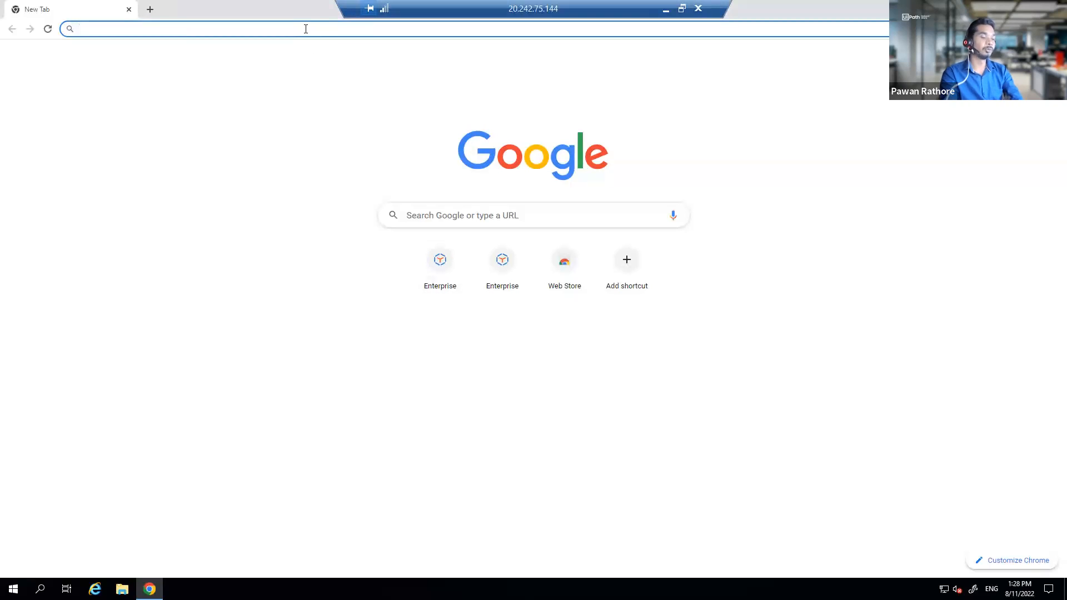
type("https")
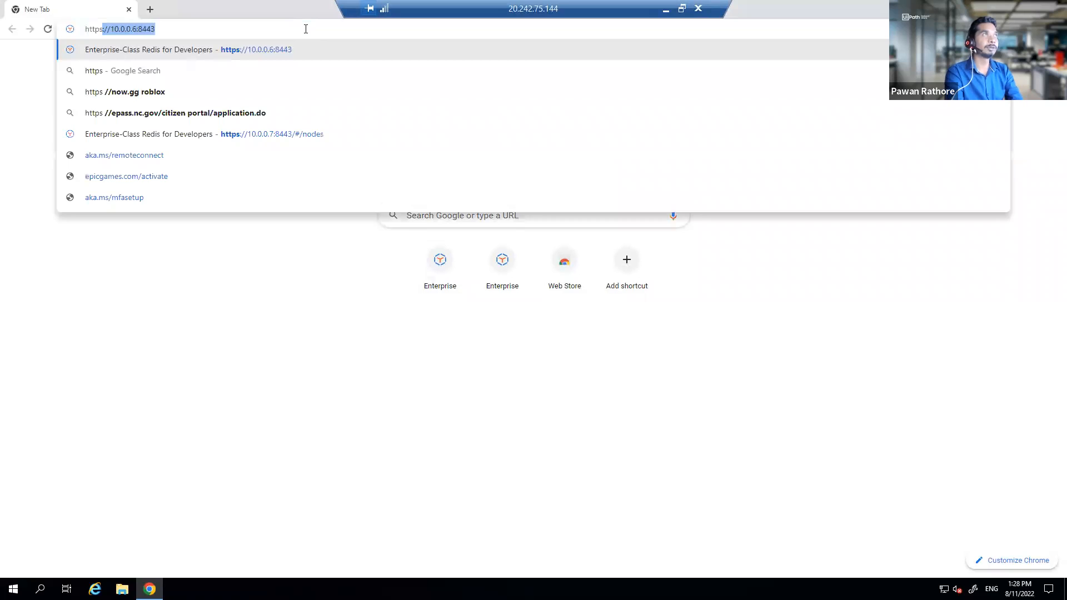
key("Right")
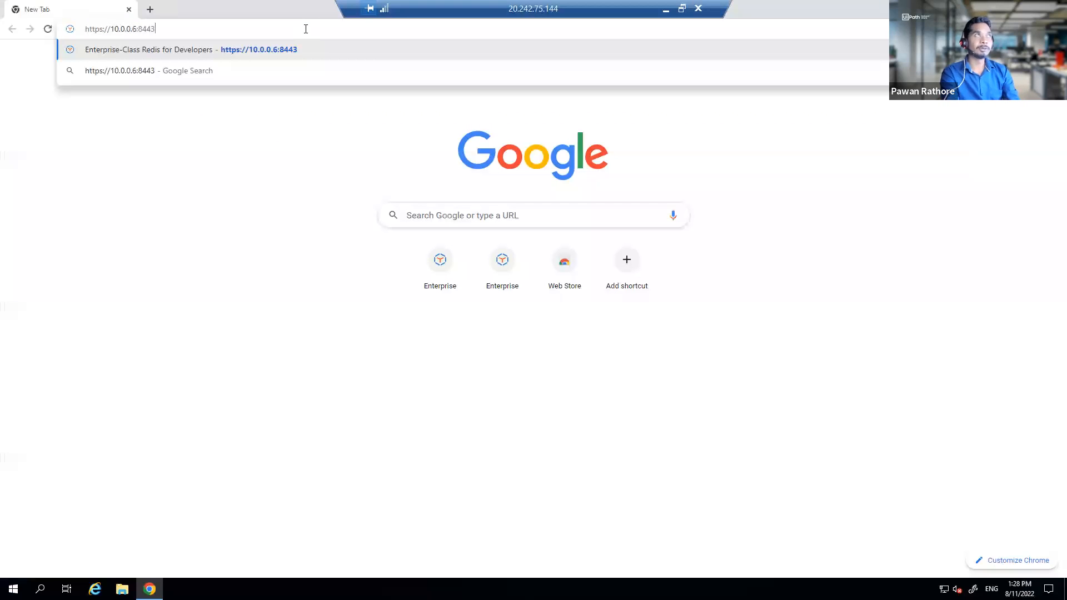
key("Return")
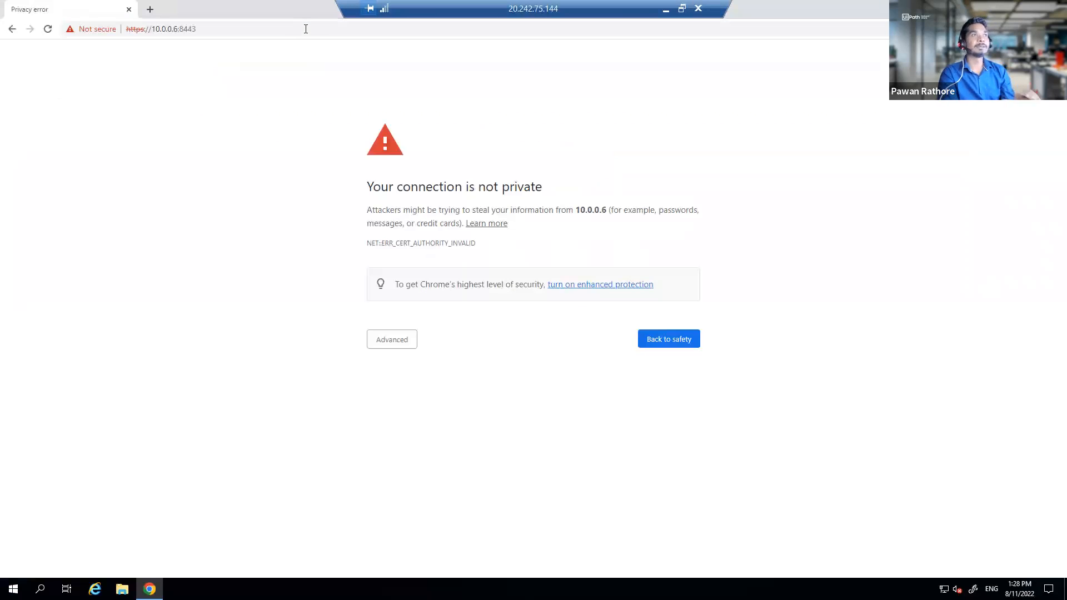
left_click(404, 340)
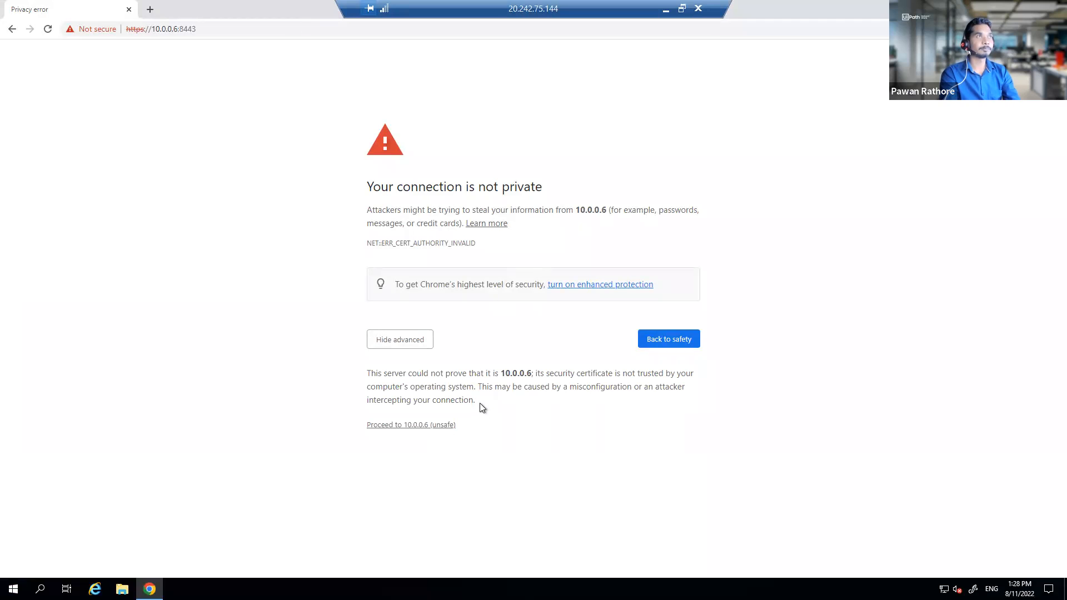
left_click(448, 429)
left_click(378, 210)
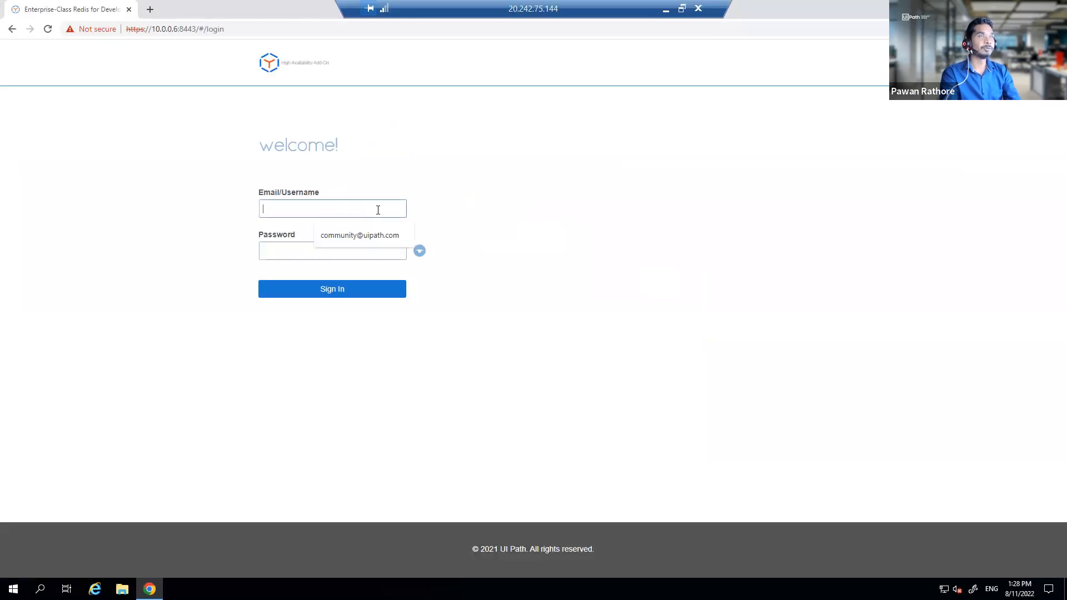
Step: Sign in with the saved administrator credentials, view the nodes list, and minimize the remote desktop
left_click(382, 236)
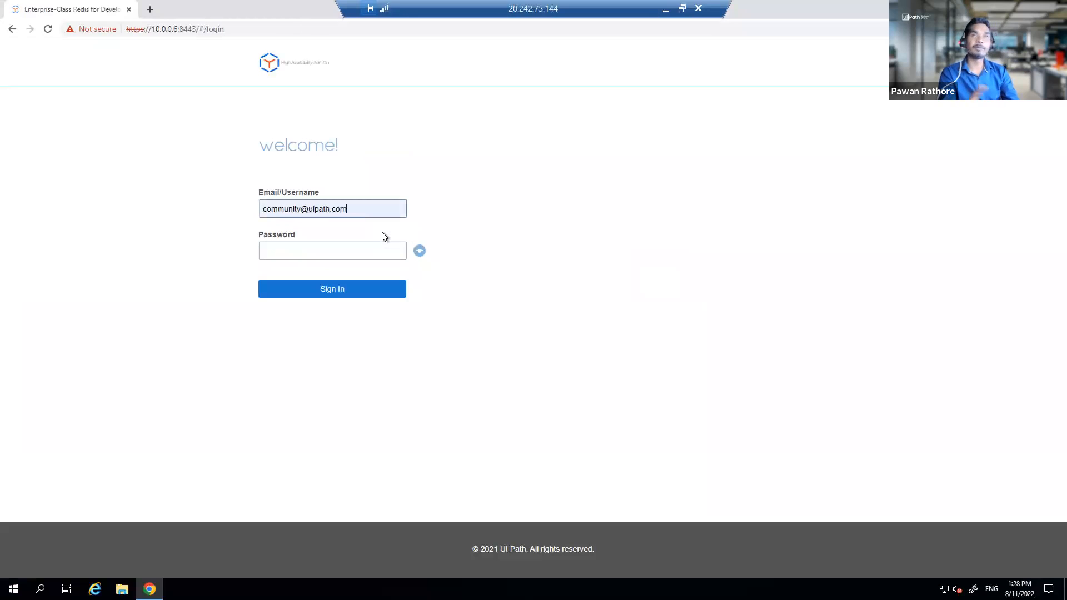
left_click(351, 252)
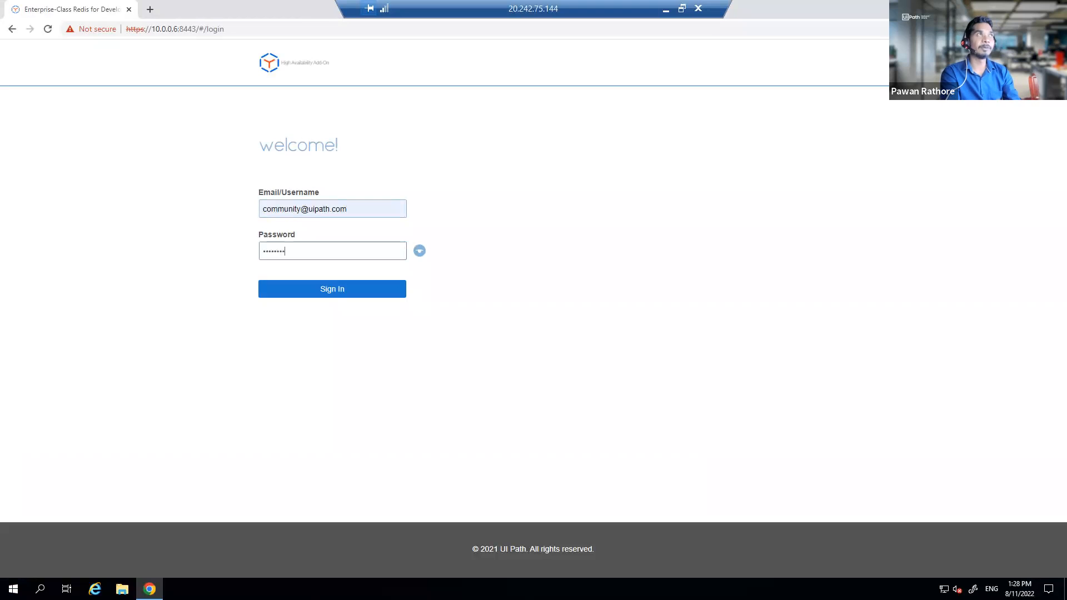
key("Return")
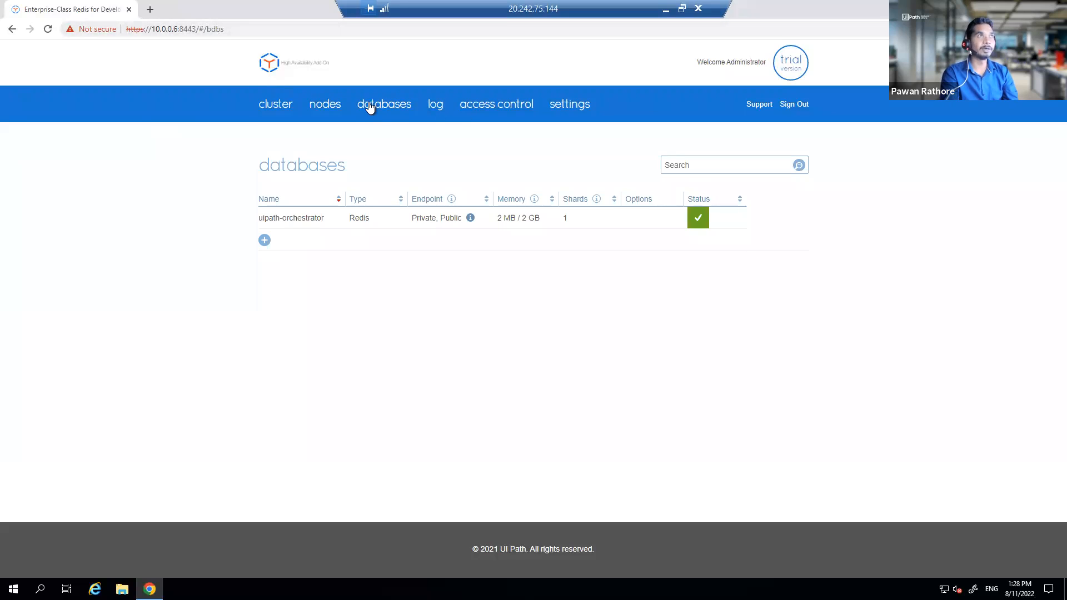
left_click(340, 105)
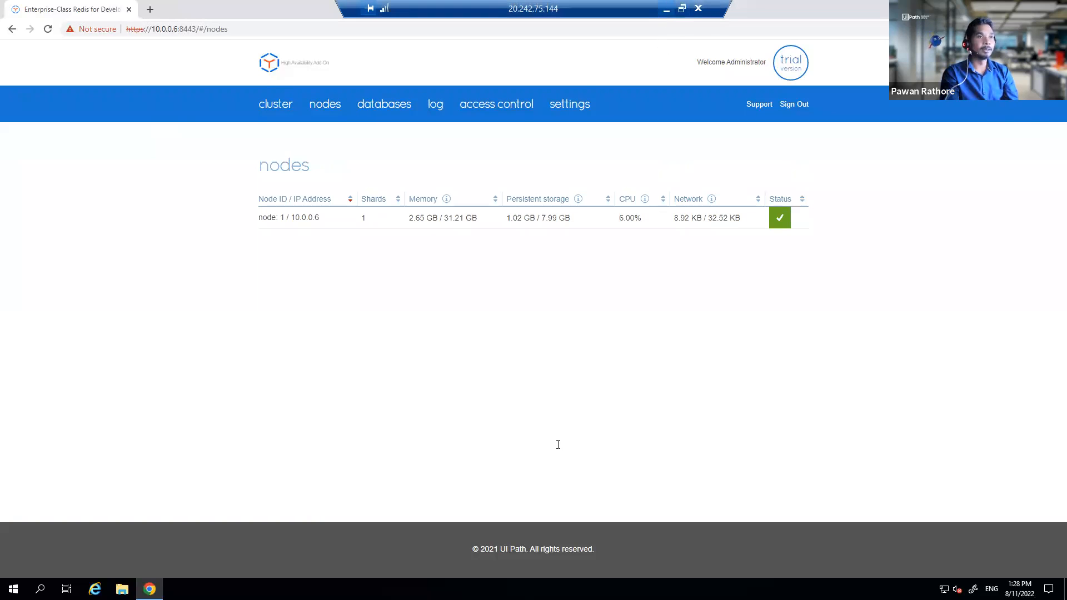
left_click(666, 9)
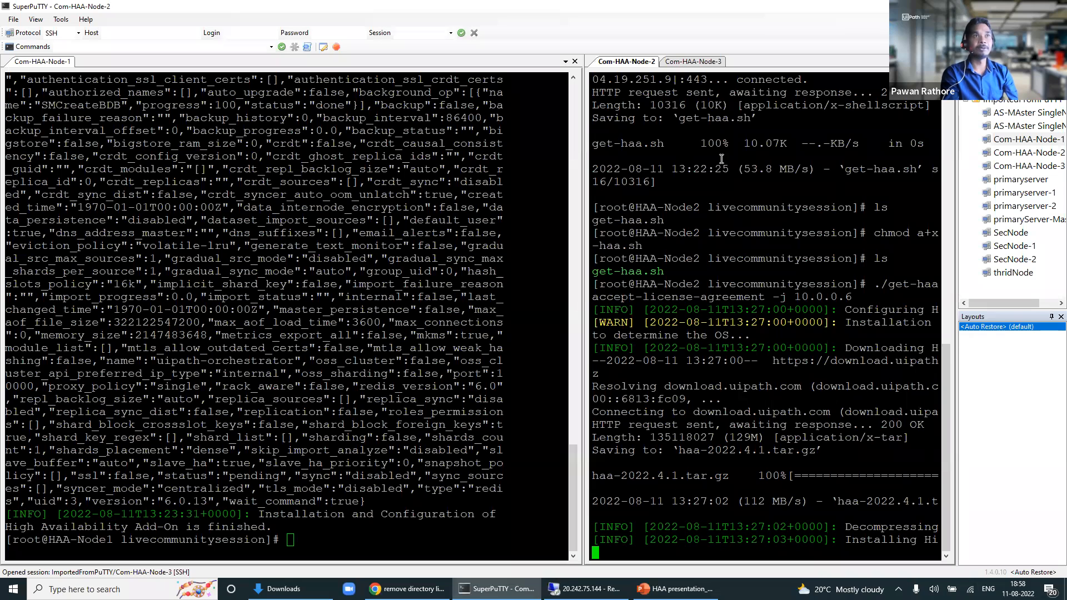
Step: Check Node3 and Node2 install output, widen Node2's pane, and return to the HAA console
left_click(693, 62)
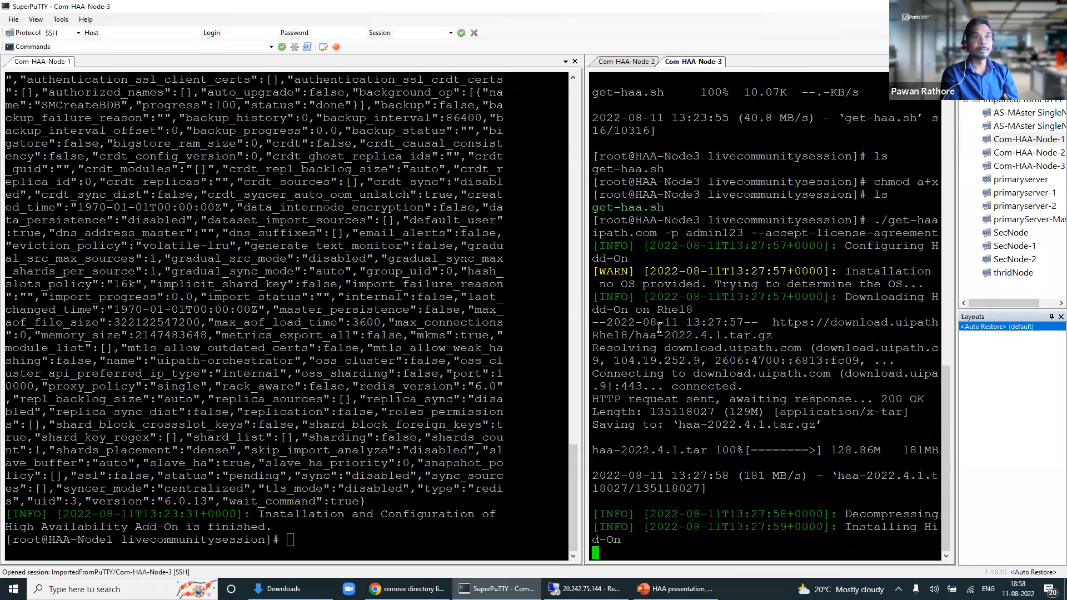
key("ctrl+Tab")
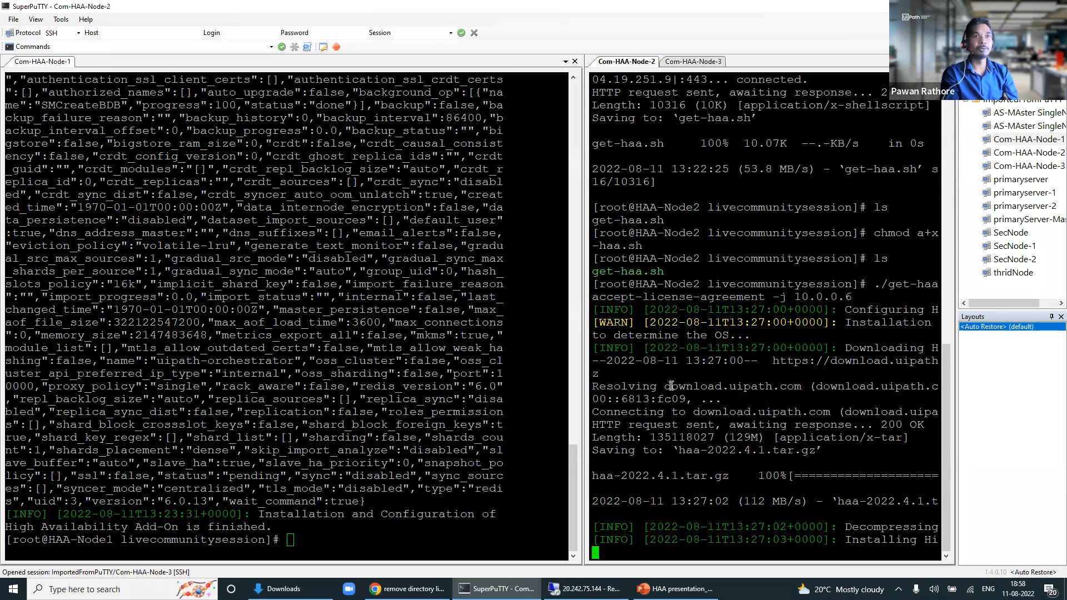
left_click_drag(582, 360, 534, 368)
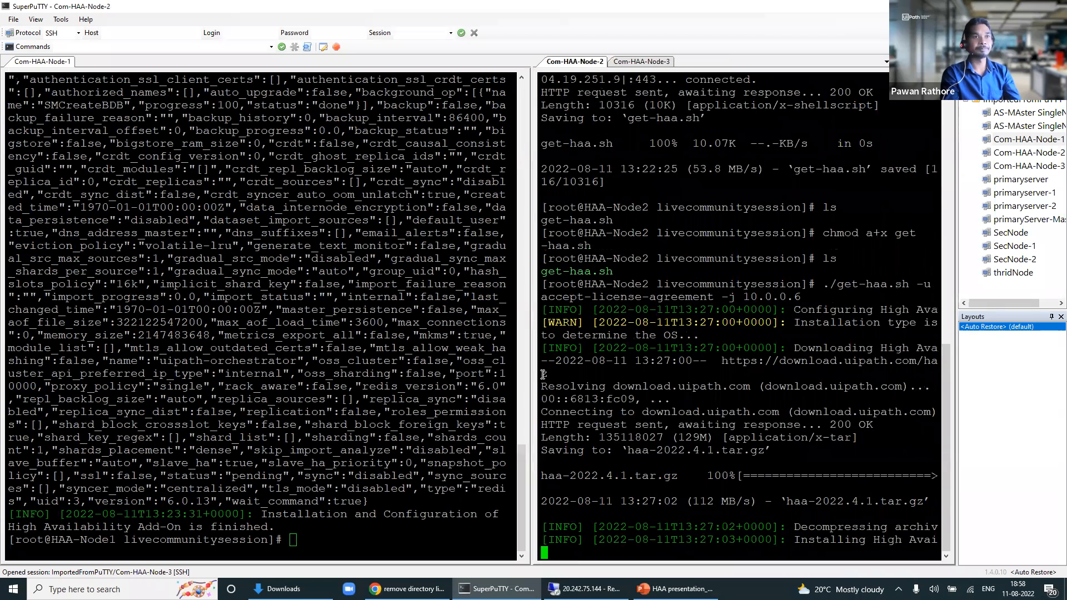
left_click(587, 589)
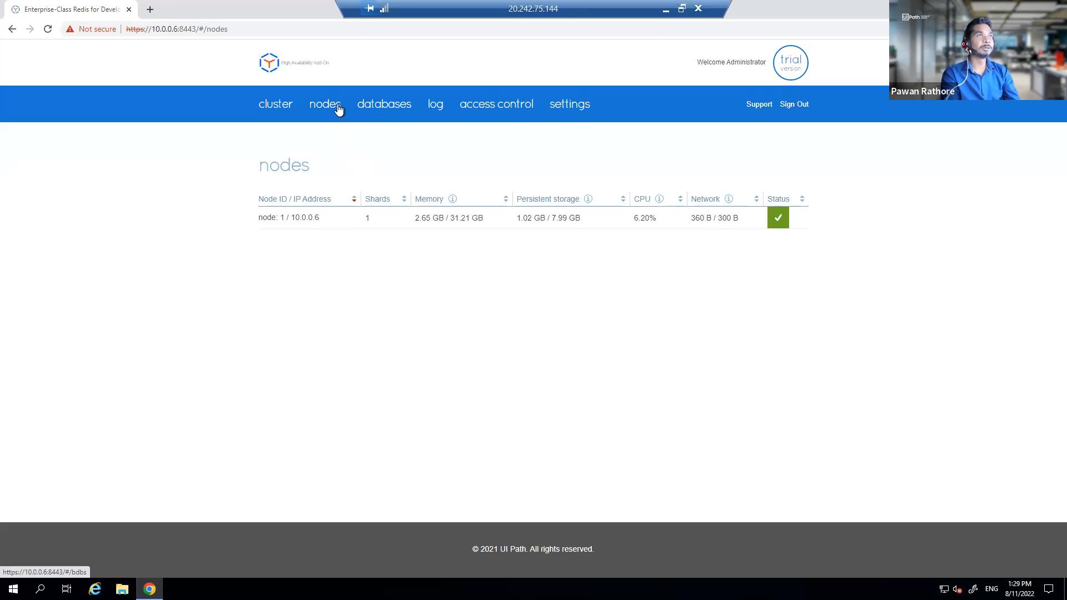
Step: Open the uipath.cluster overview and scroll down to its metrics
left_click(287, 110)
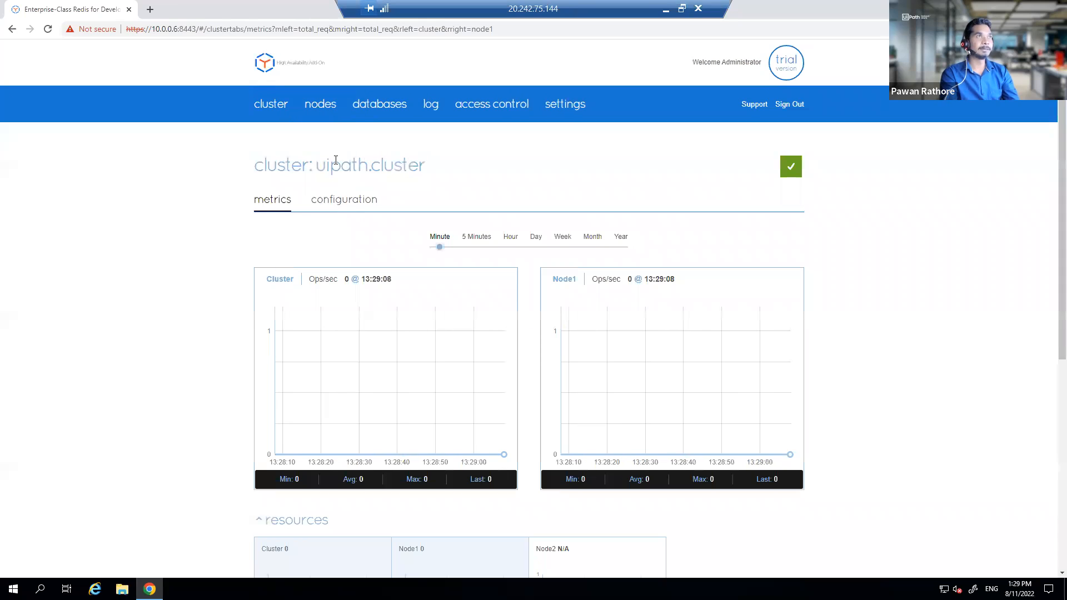
left_click_drag(321, 167, 410, 172)
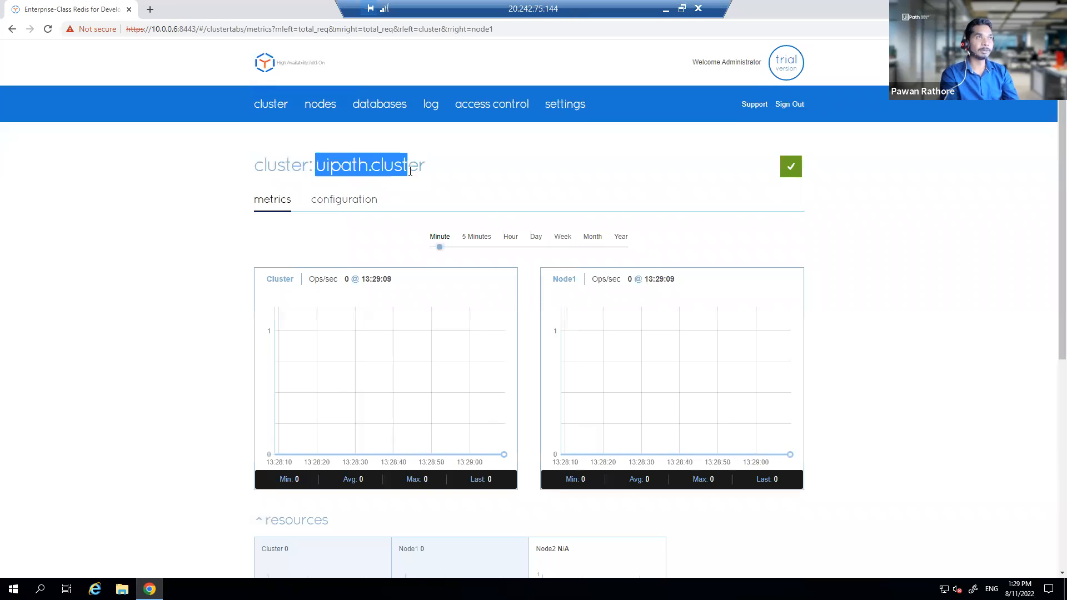
scroll(410, 171, "down", 1)
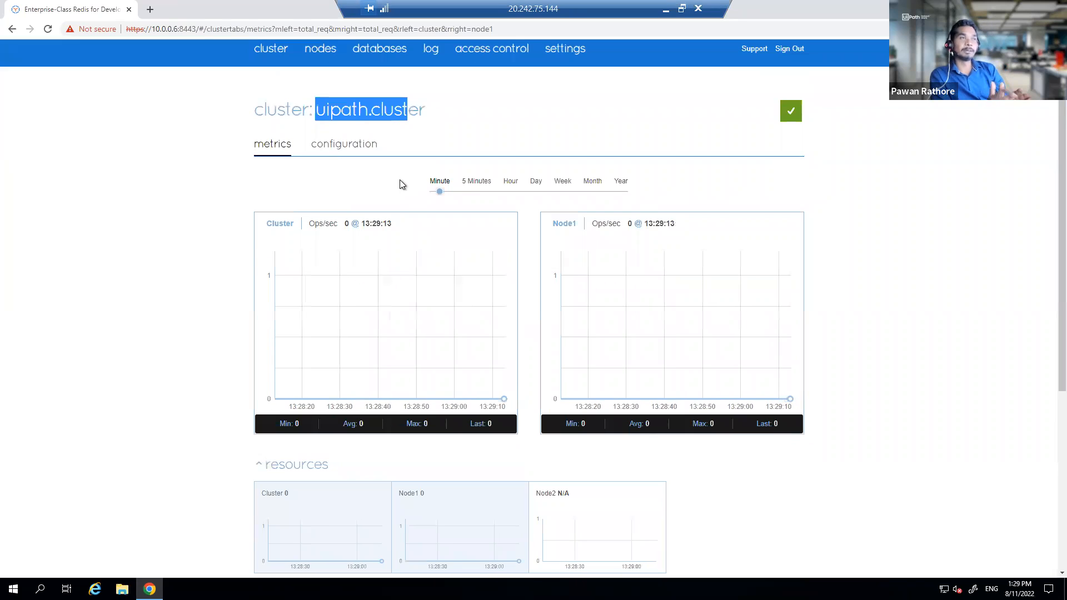
scroll(517, 289, "down", 3)
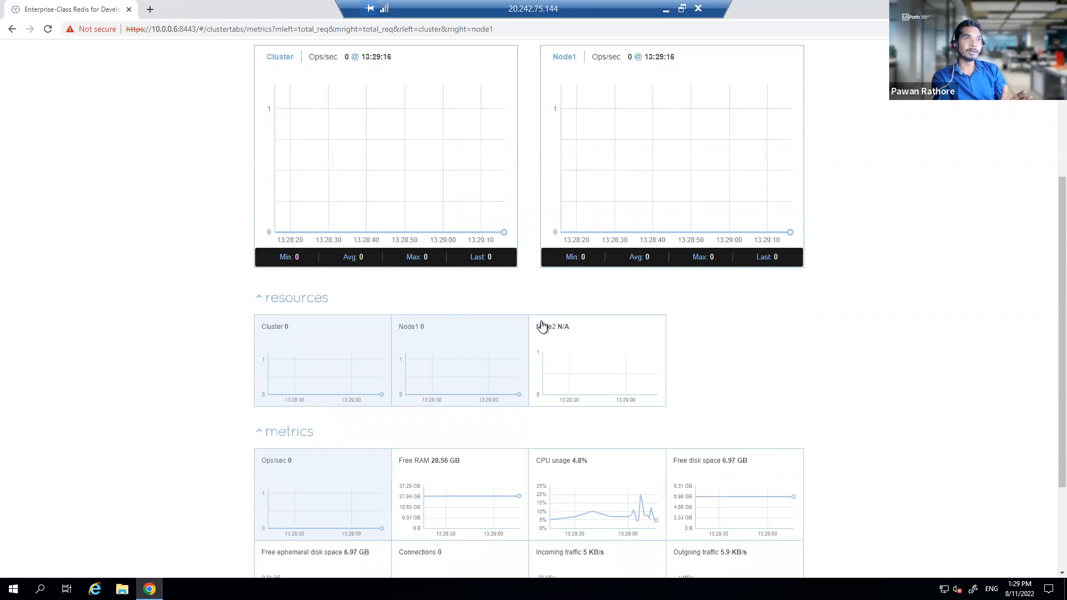
scroll(408, 364, "down", 2)
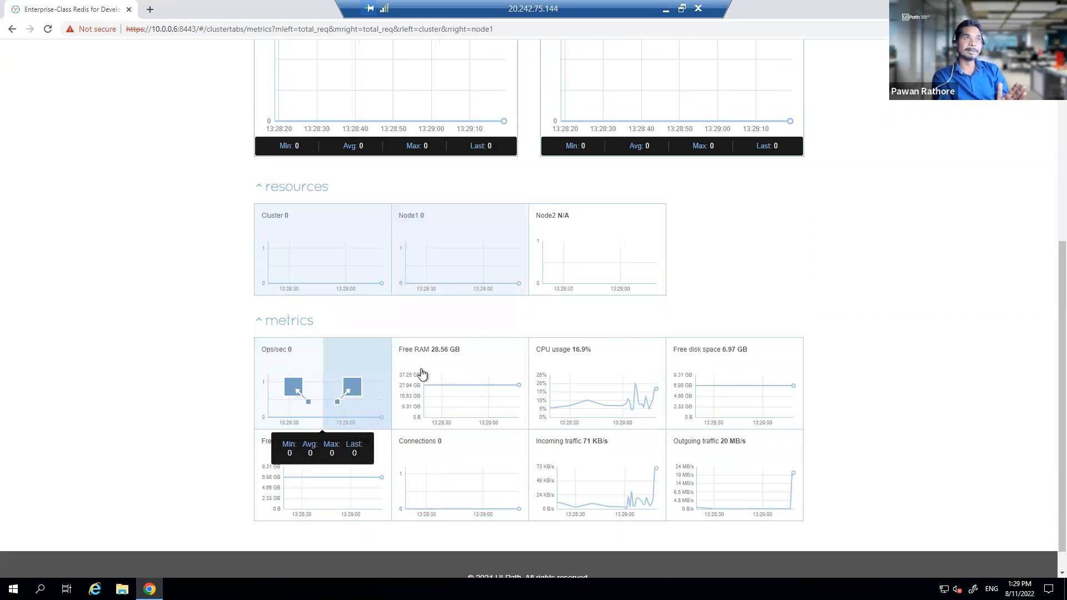
Step: Inspect the cluster's resource charts, then scroll back to the top
mouse_move(438, 370)
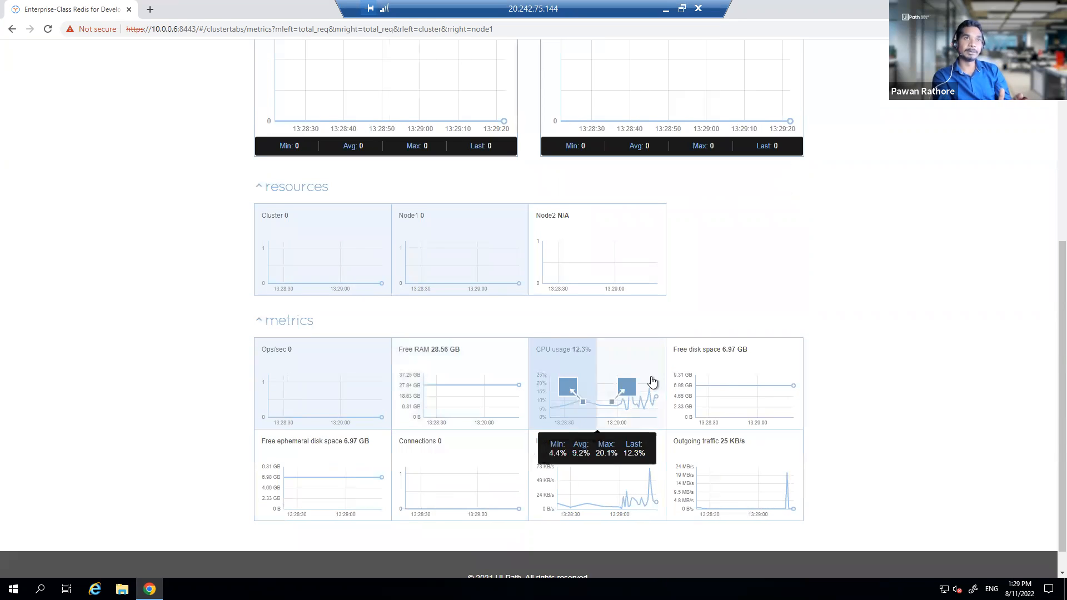
mouse_move(728, 381)
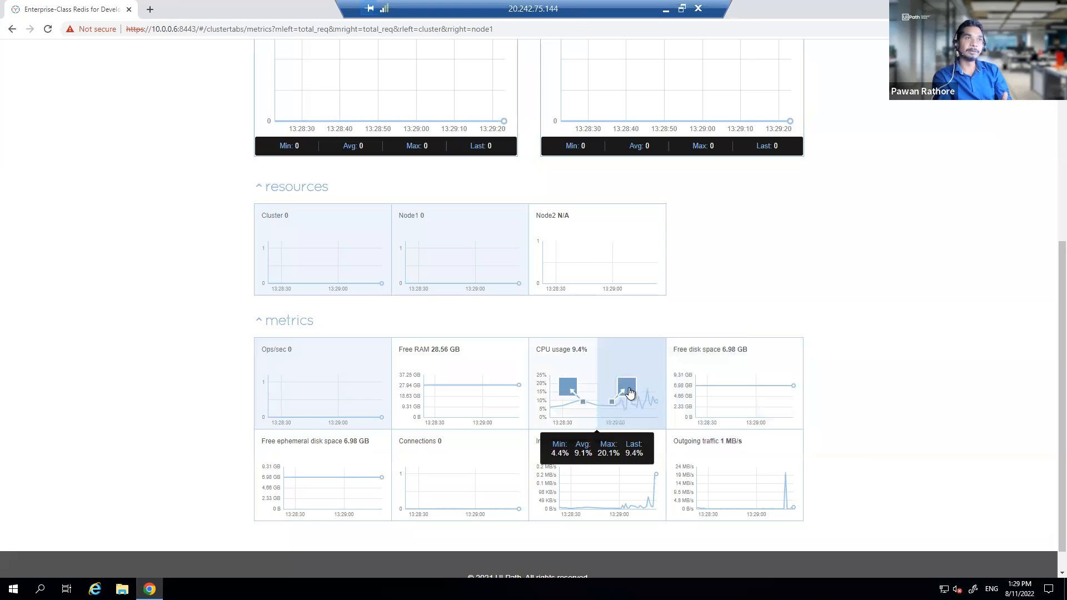
mouse_move(553, 476)
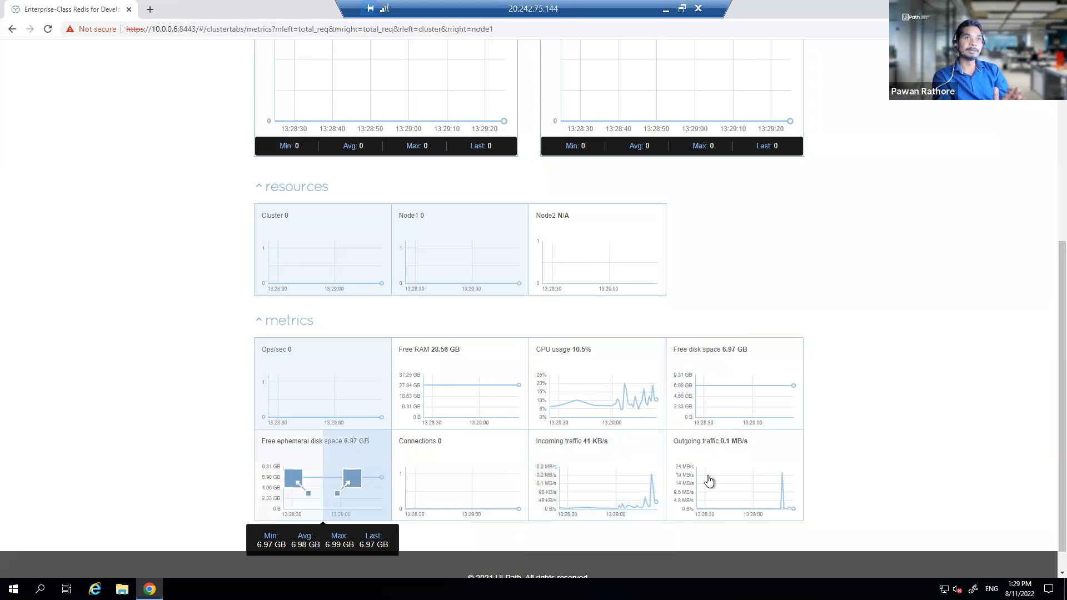
mouse_move(727, 479)
scroll(727, 479, "up", 5)
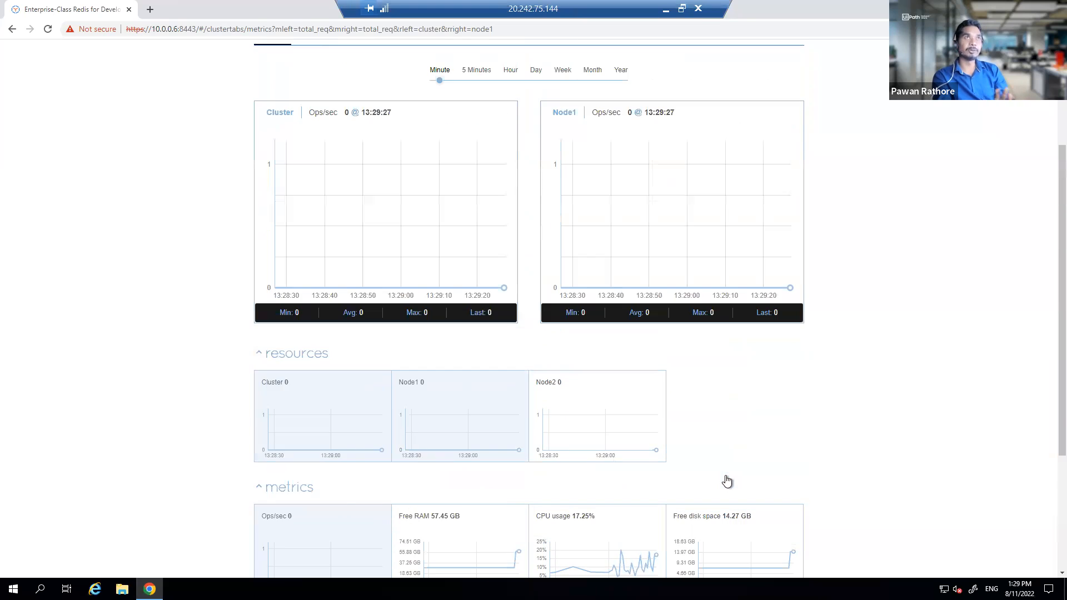
scroll(727, 480, "up", 1)
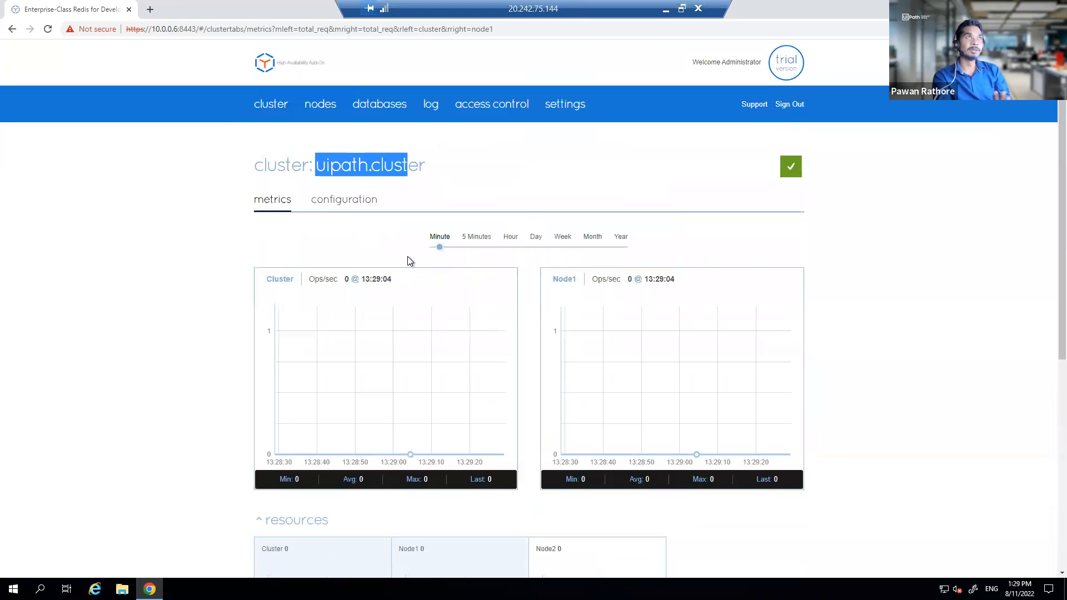
Step: Show uipath.cluster's configuration and pick out the version 6.2.10-129
left_click(343, 205)
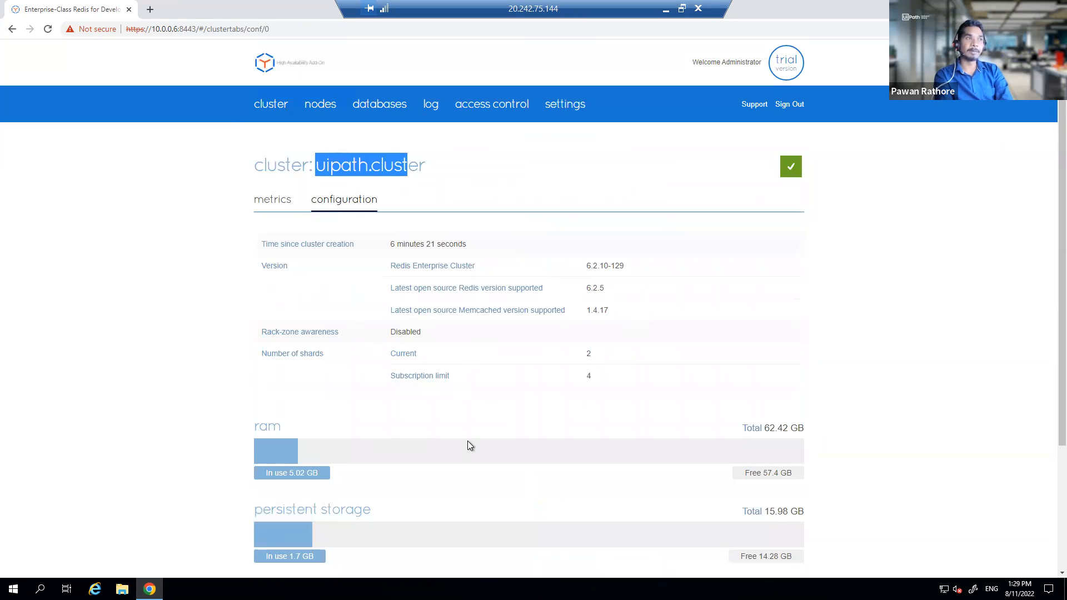
scroll(471, 442, "down", 1)
scroll(459, 411, "up", 1)
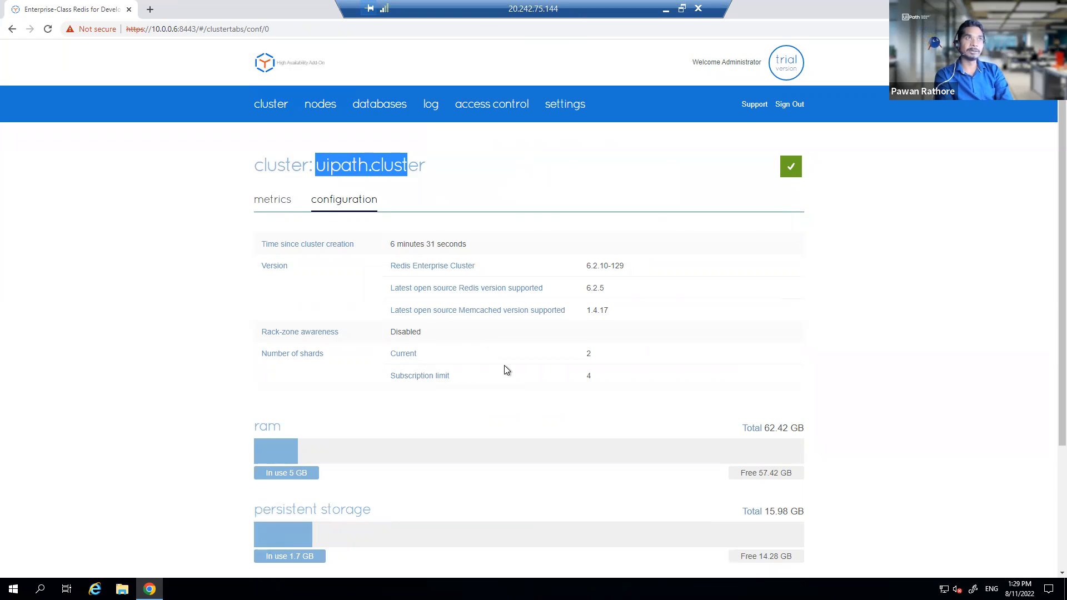
left_click_drag(628, 270, 585, 273)
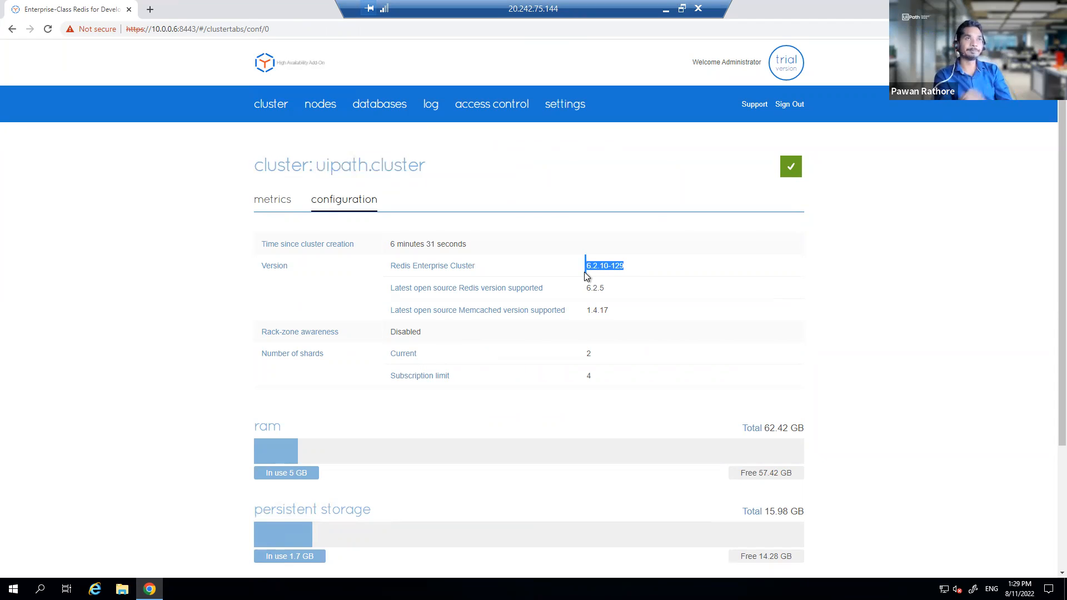
left_click(594, 269)
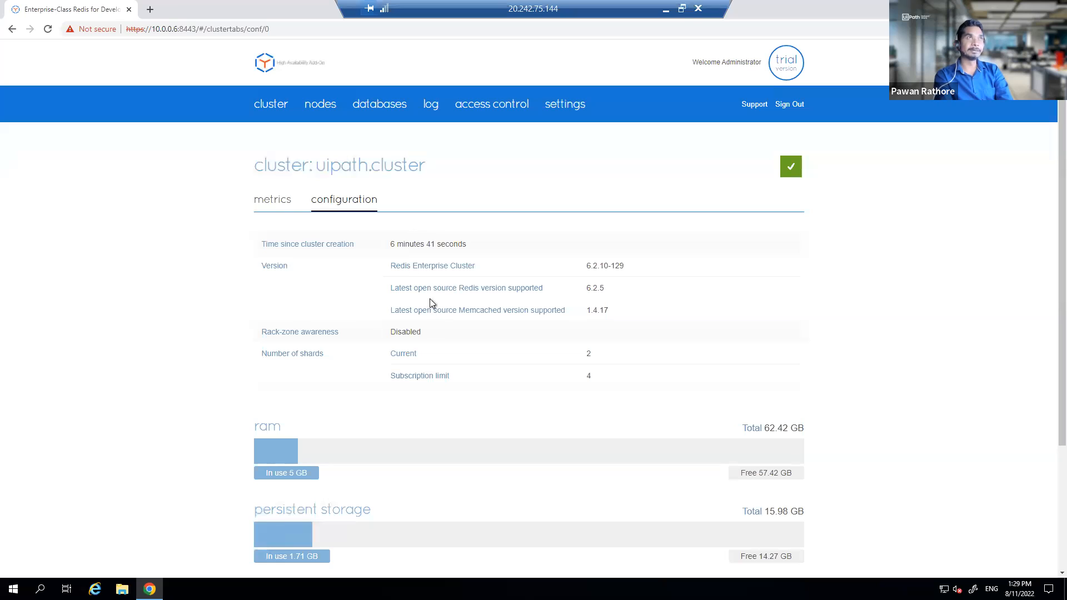
Step: Show the cluster nodes list and check node 3 (10.0.0.8), which is not yet healthy
left_click(324, 108)
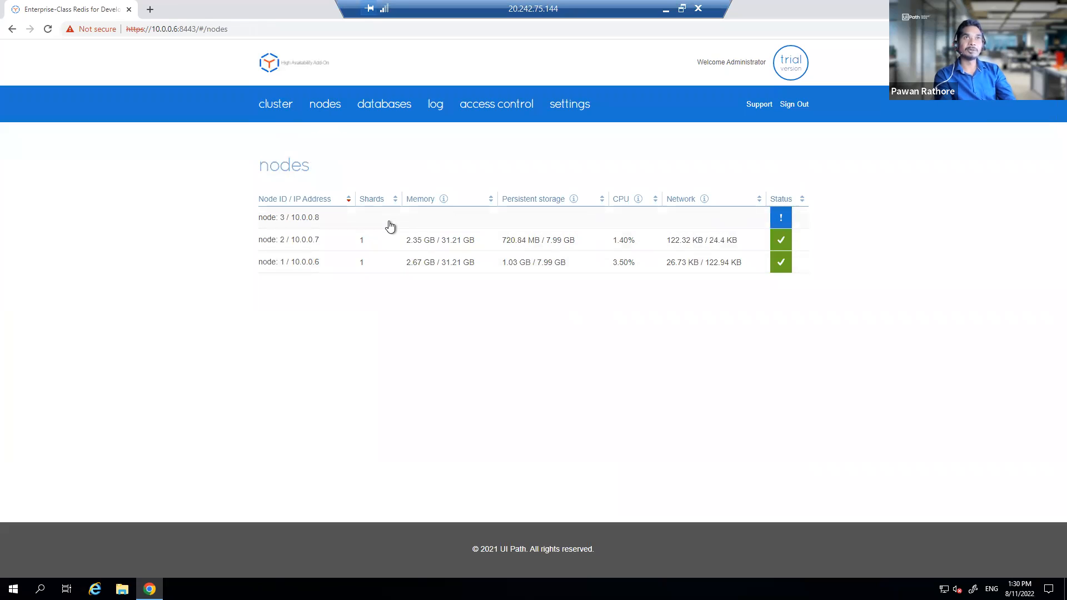
mouse_move(778, 222)
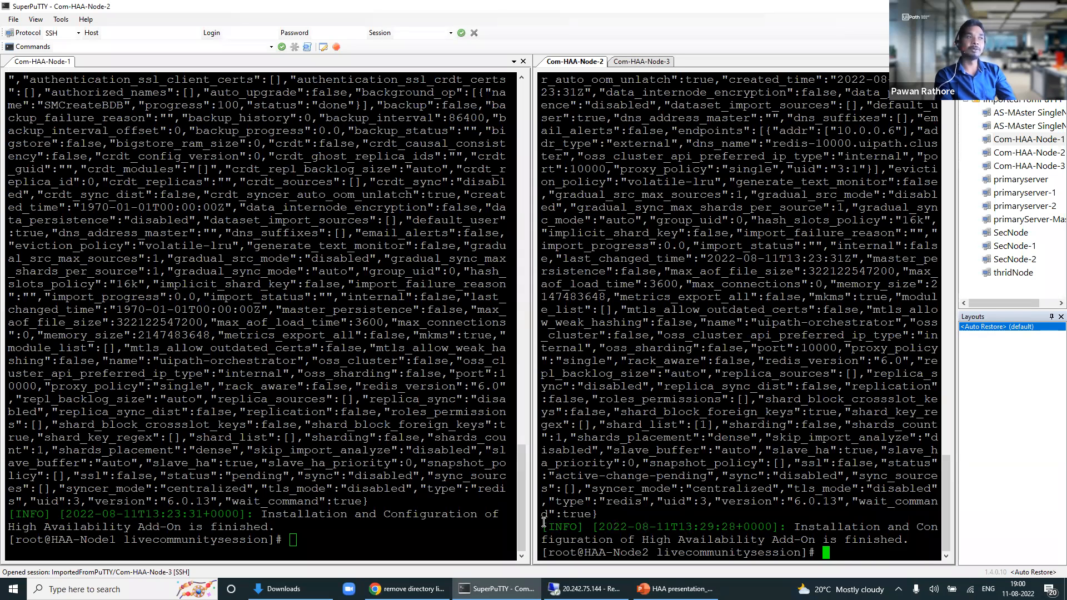
Step: Confirm Node 3's 'Installation ... finished' message in SuperPuTTY, then return to the HAA console
left_click_drag(29, 92, 186, 196)
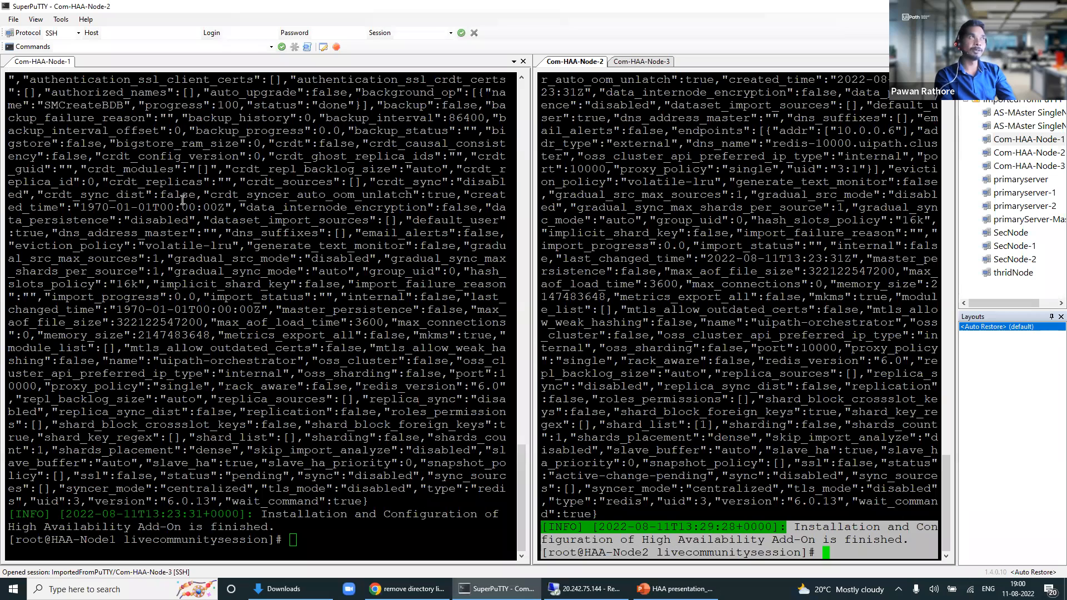
left_click(655, 61)
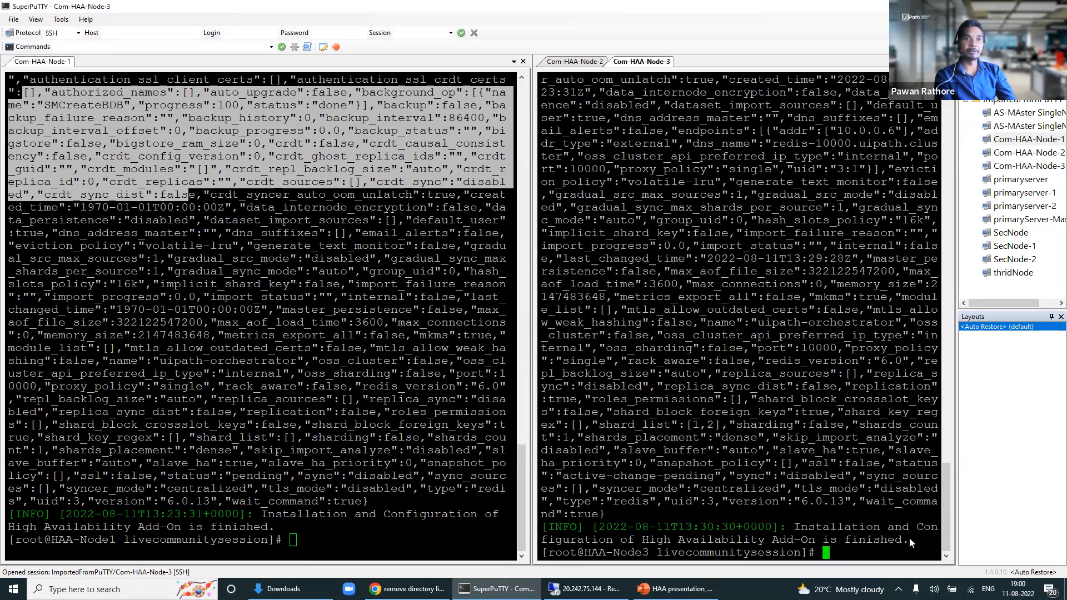
left_click_drag(795, 526, 629, 514)
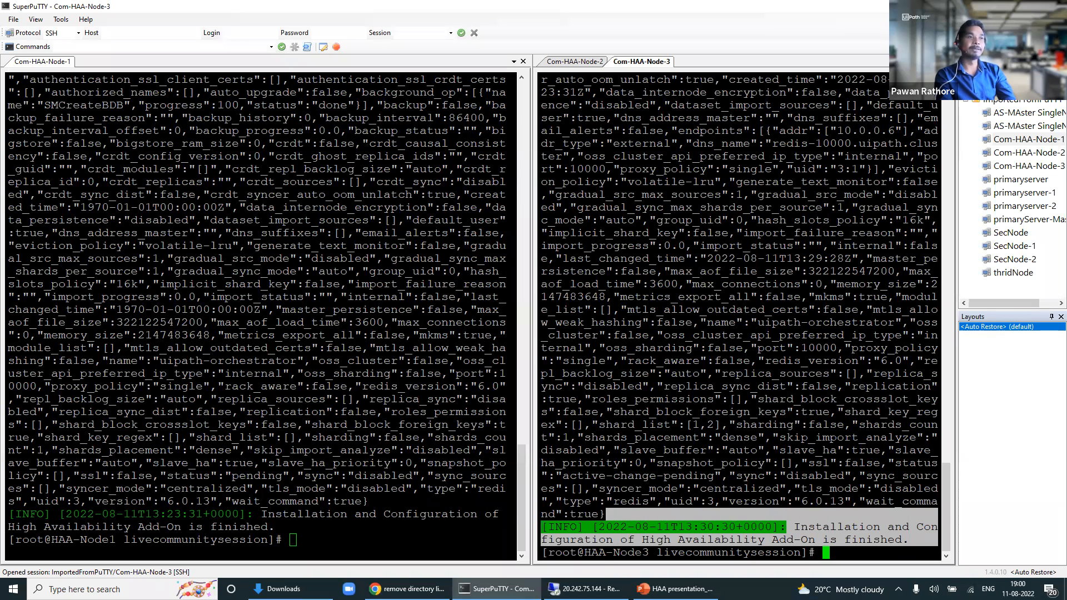
left_click(585, 589)
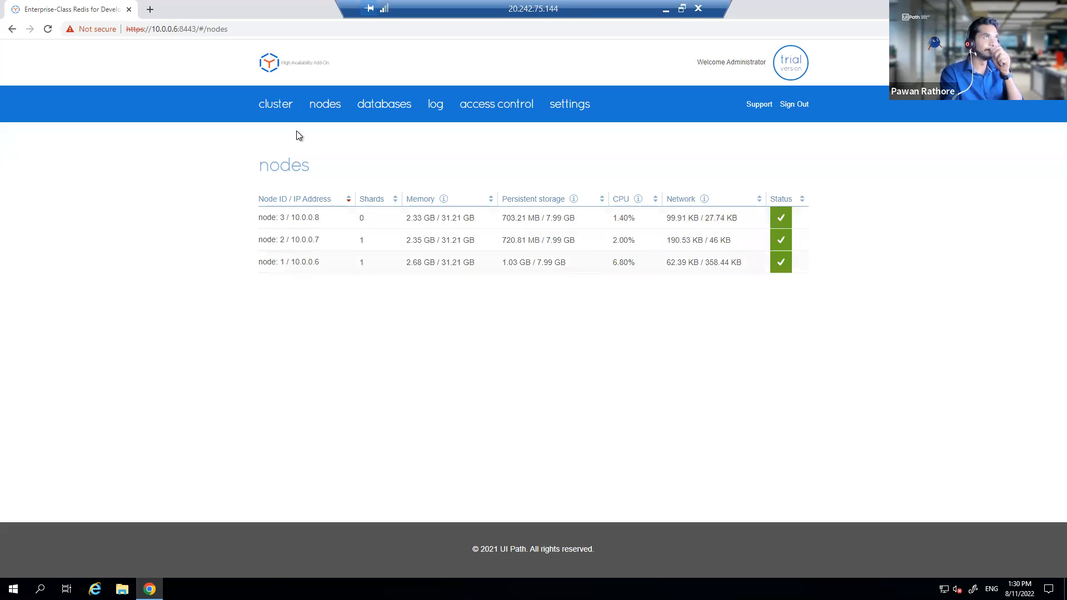
Step: Review the uipath.cluster configuration details and open node 1's detail page
left_click(278, 104)
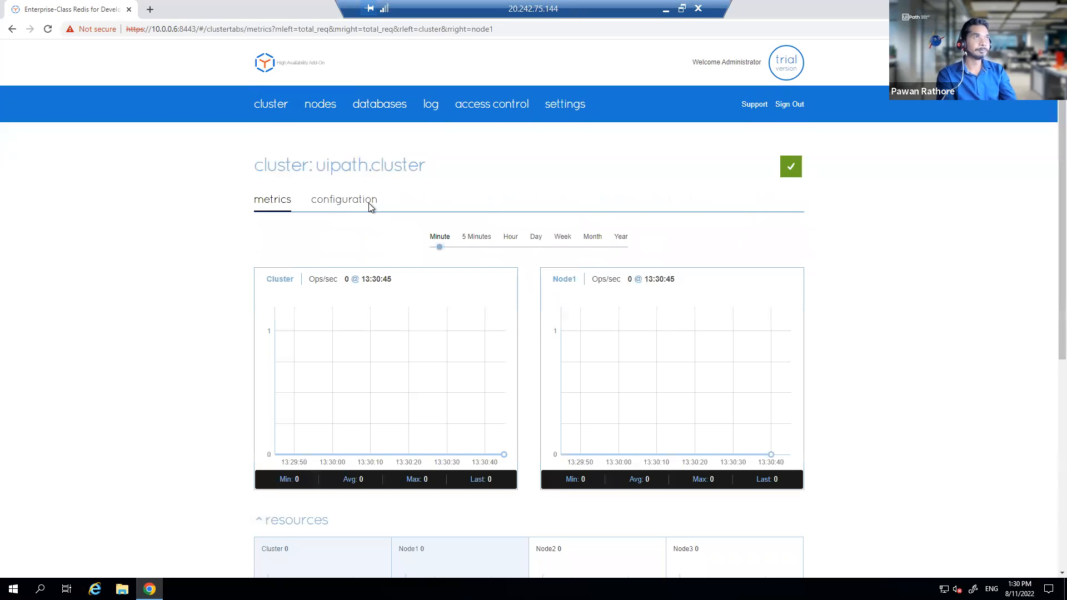
left_click(369, 204)
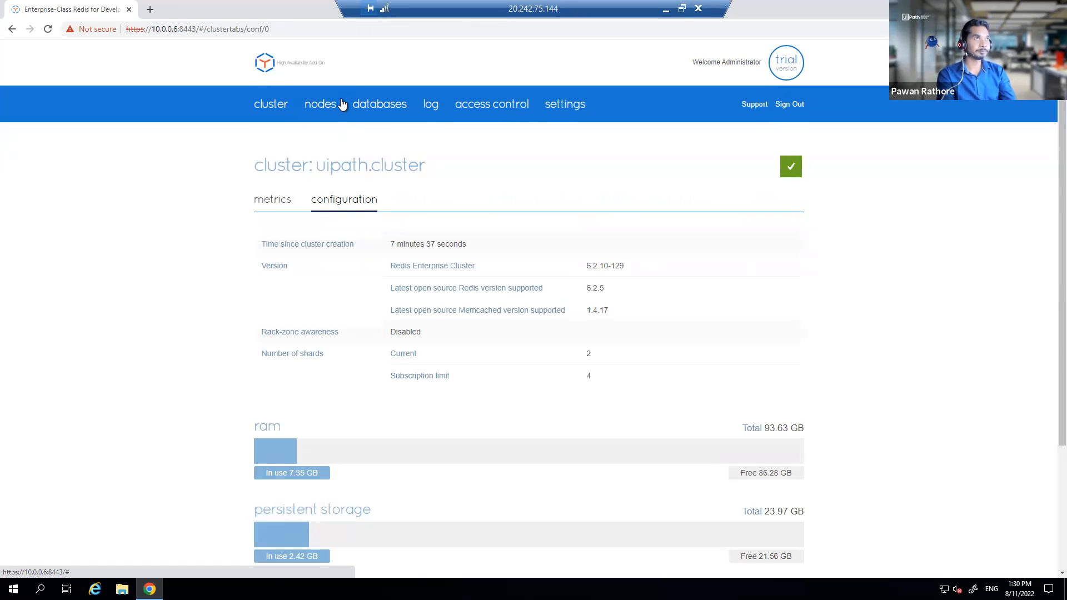
left_click(331, 105)
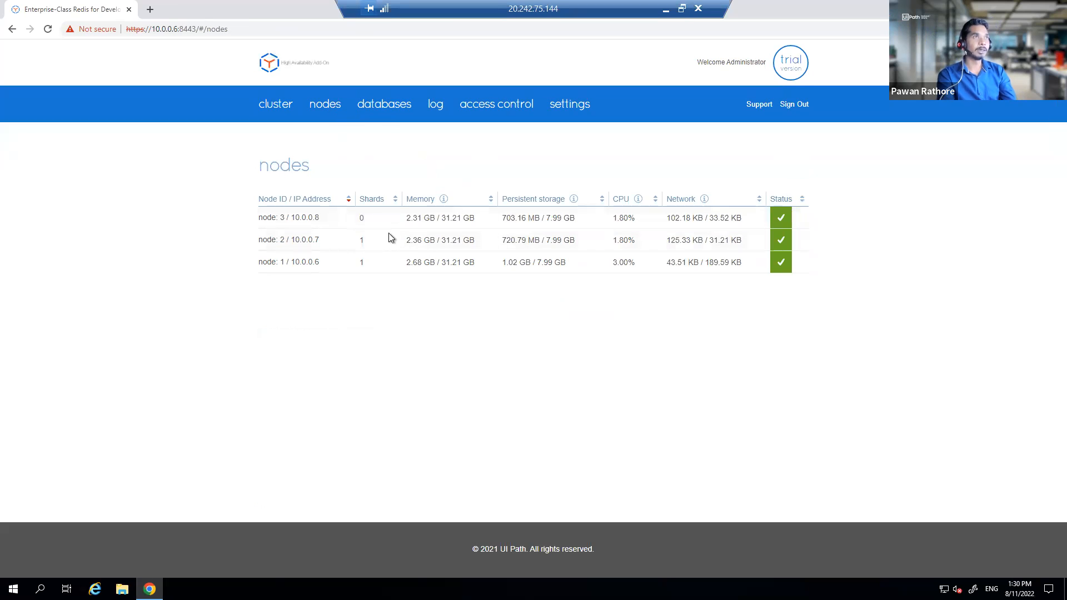
left_click(373, 257)
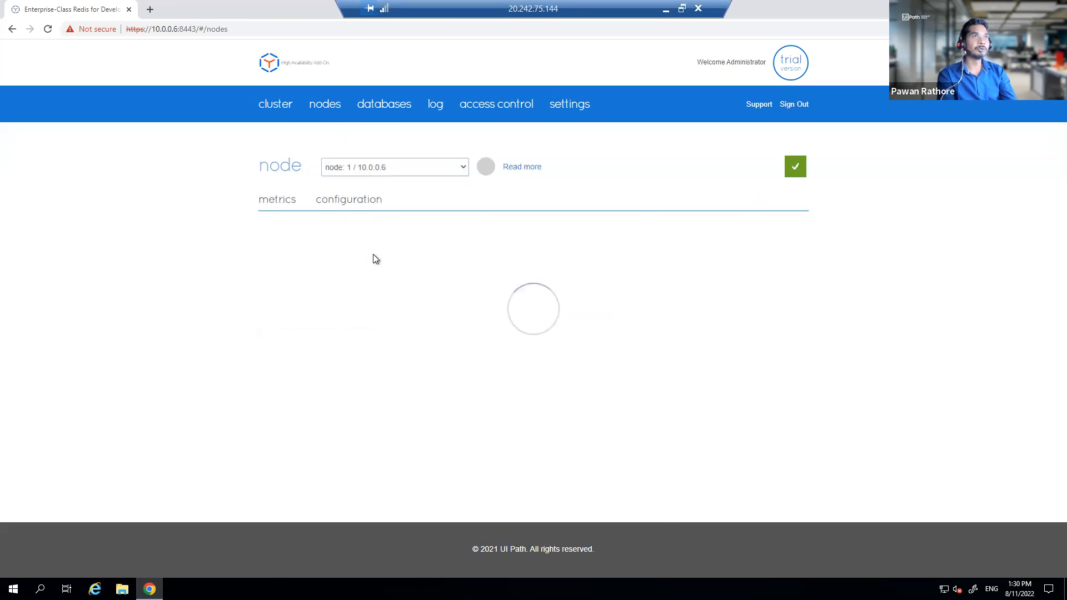
scroll(402, 261, "down", 2)
scroll(402, 261, "down", 1)
scroll(368, 167, "up", 3)
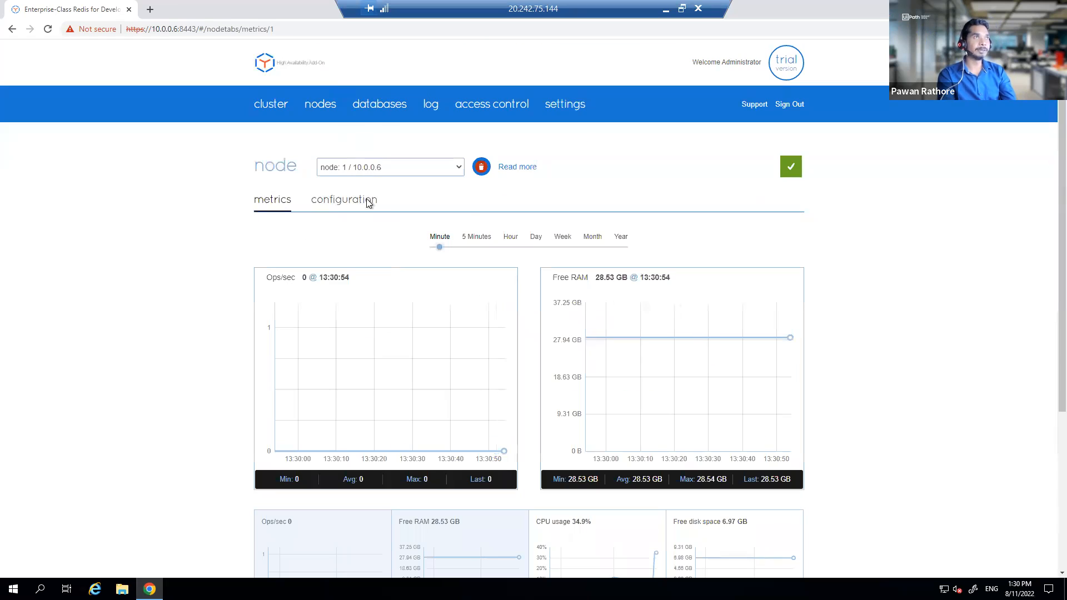
Step: Inspect node 1's configuration, then show the databases list with uipath-orchestrator
left_click(389, 168)
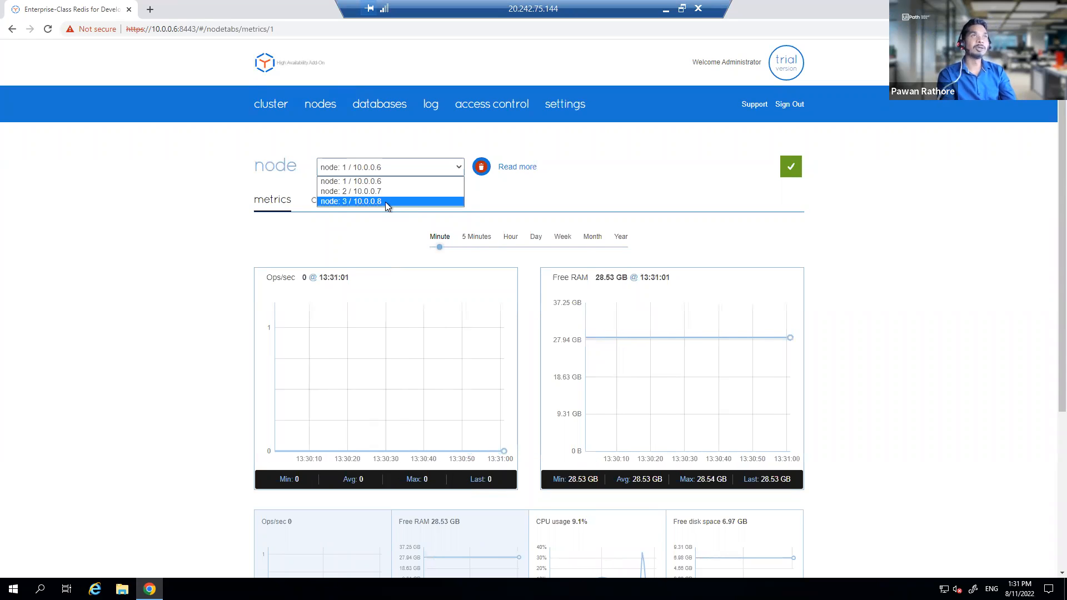
left_click(712, 199)
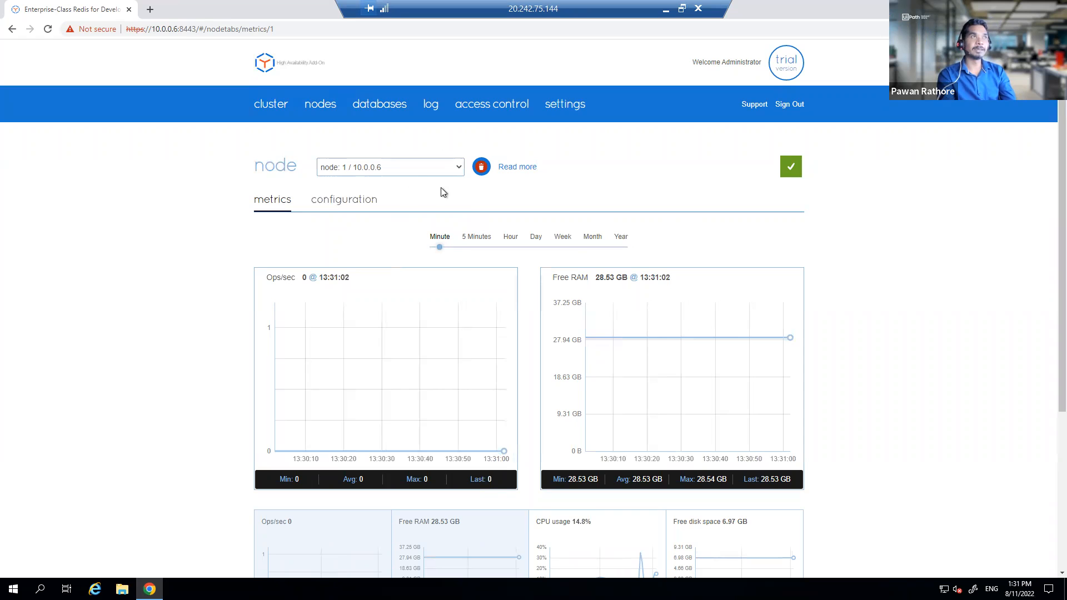
left_click(365, 199)
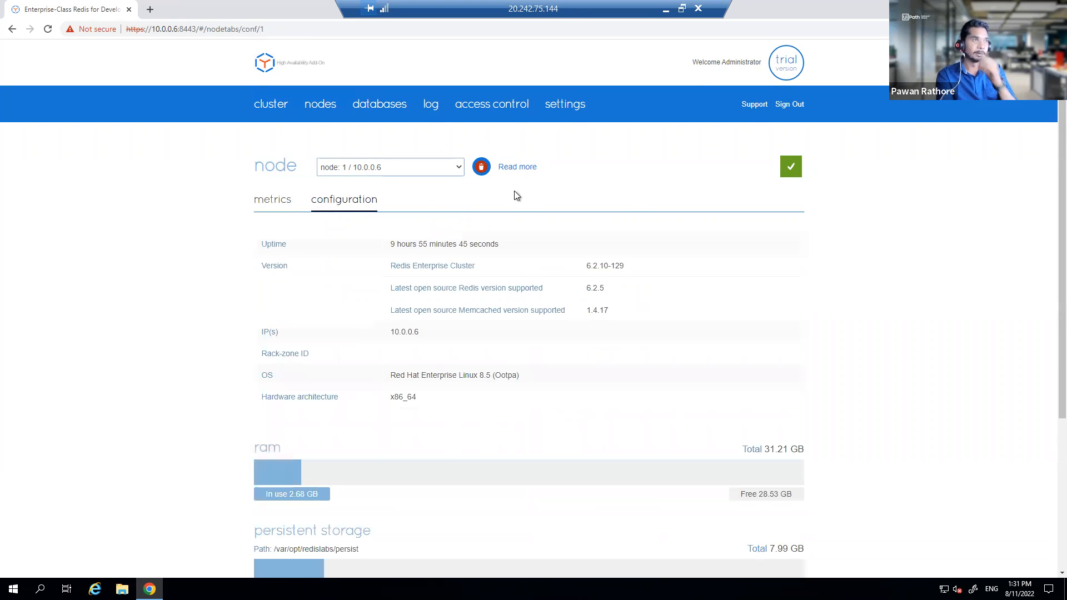
left_click(380, 104)
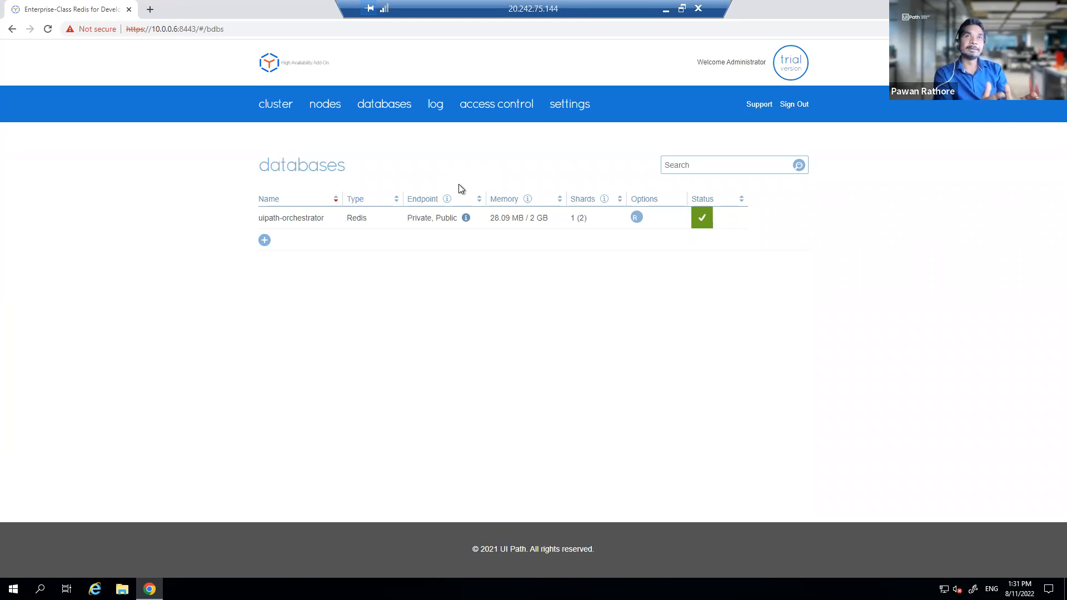
Step: Review the event log's node join, failure and recovery entries, then show the access control users
left_click(432, 111)
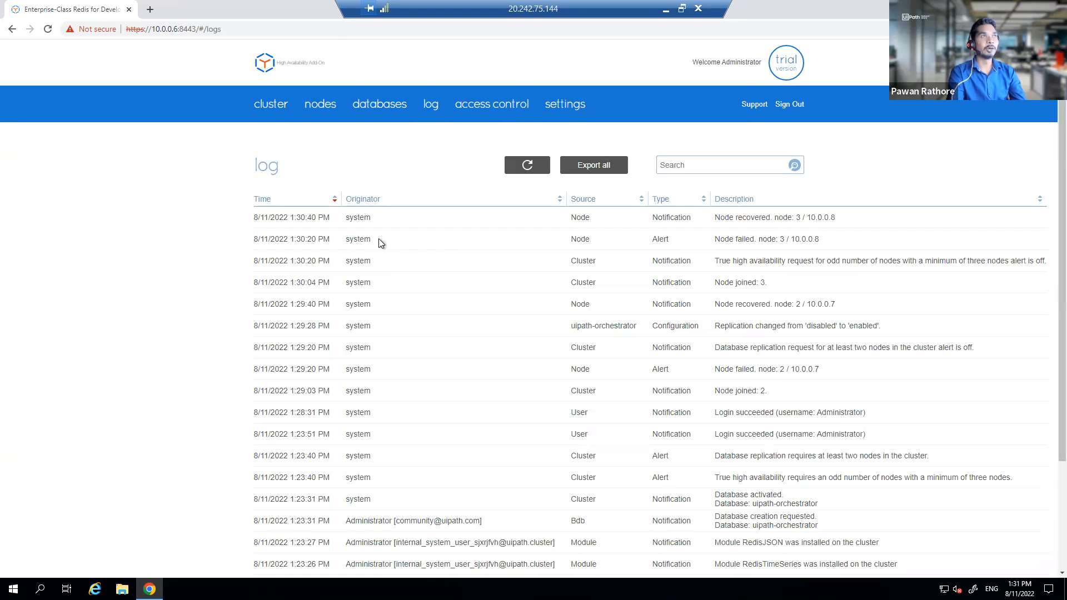
left_click_drag(372, 223, 615, 408)
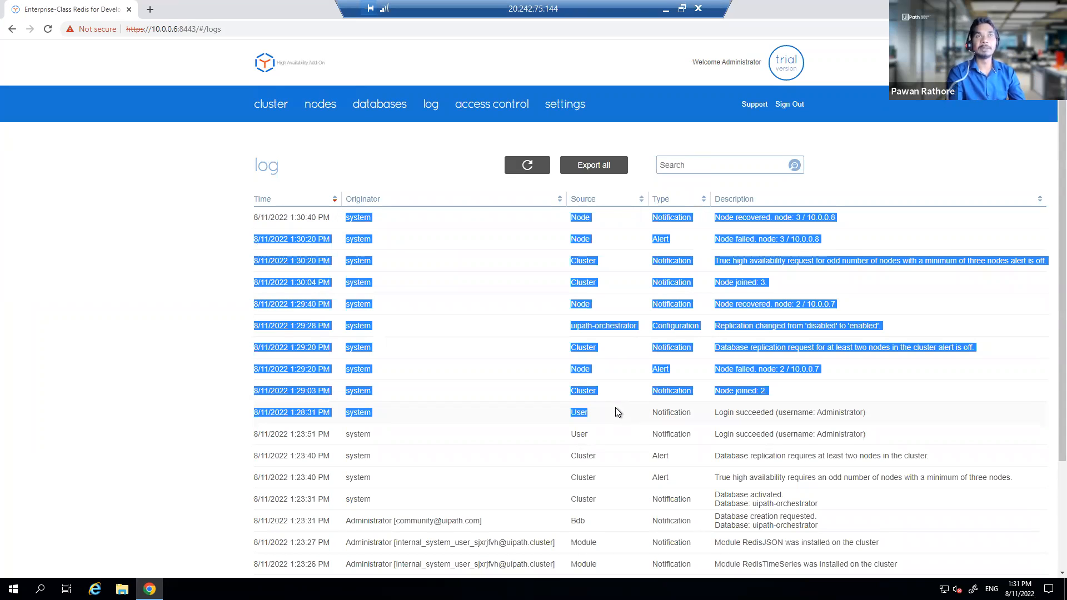
left_click(555, 377)
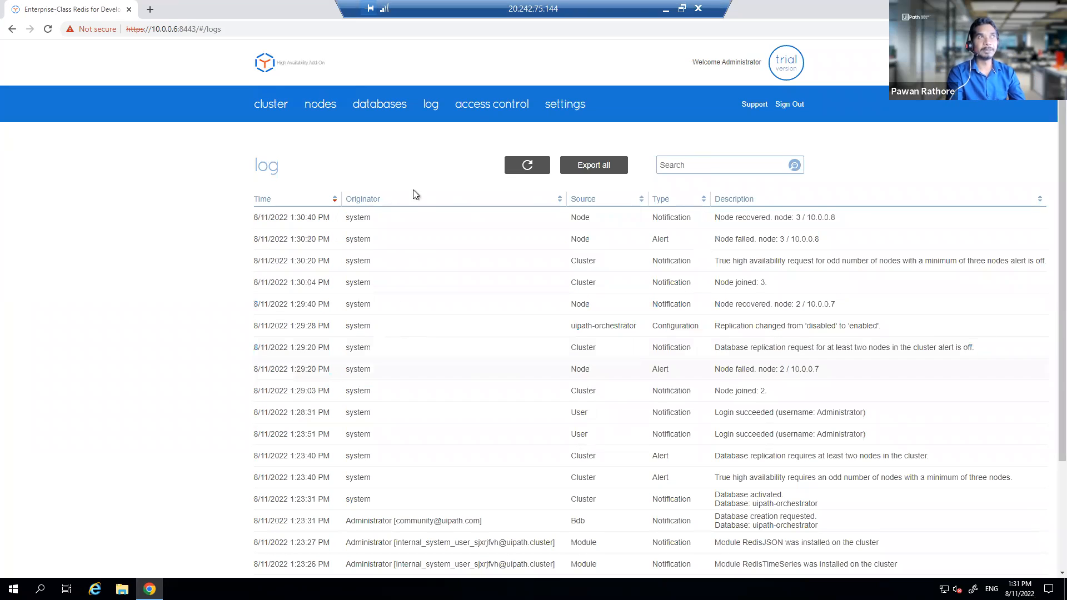
left_click(473, 110)
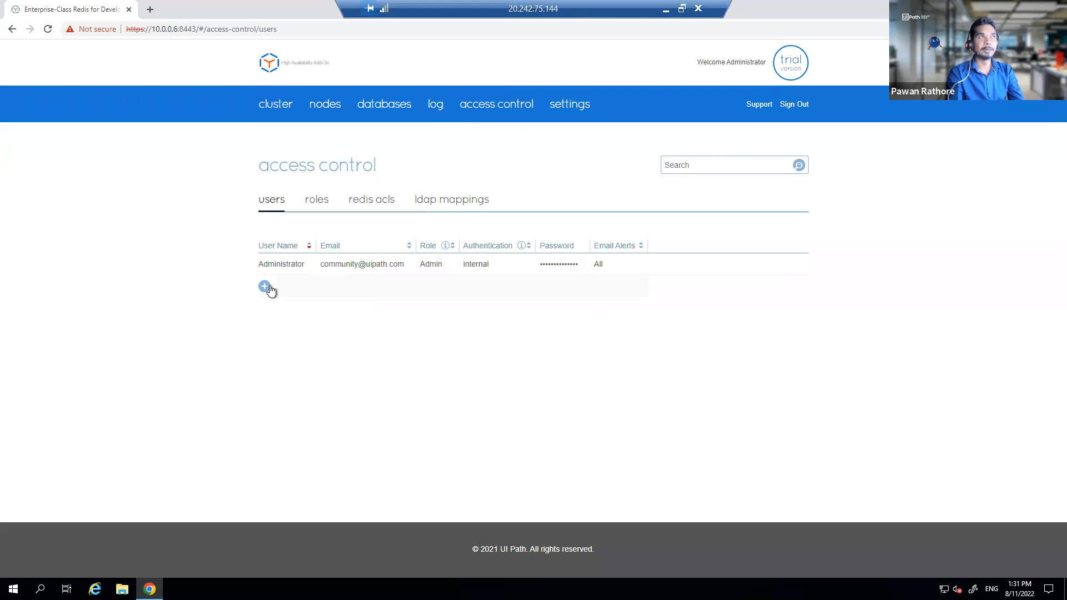
Step: Review the predefined access roles, then view general settings: 4-shard maximum, 9/10/2022 expiry
left_click(317, 202)
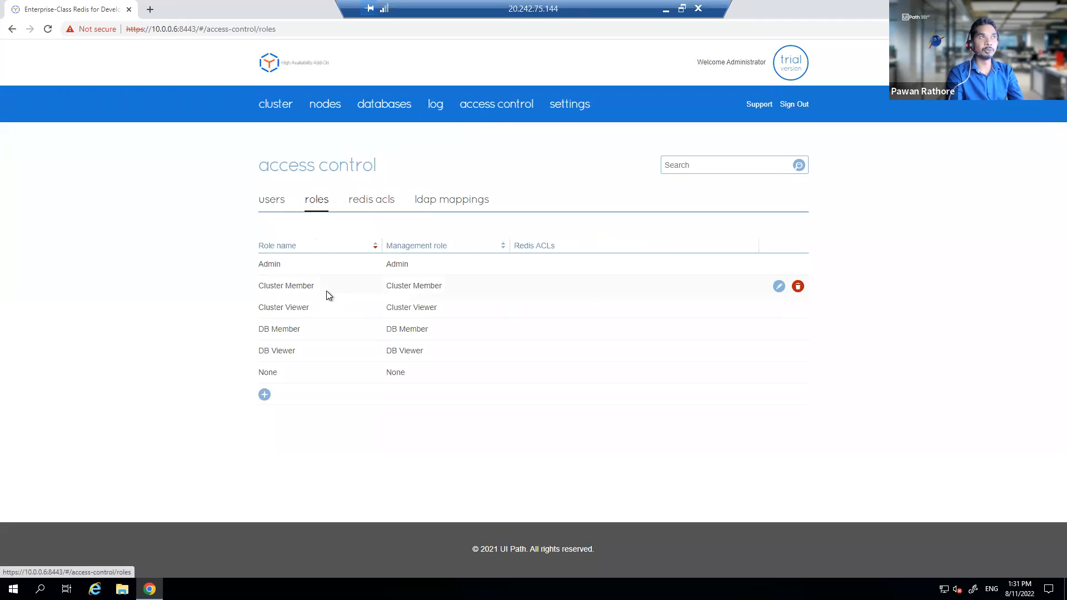
left_click_drag(274, 268, 426, 357)
left_click(282, 205)
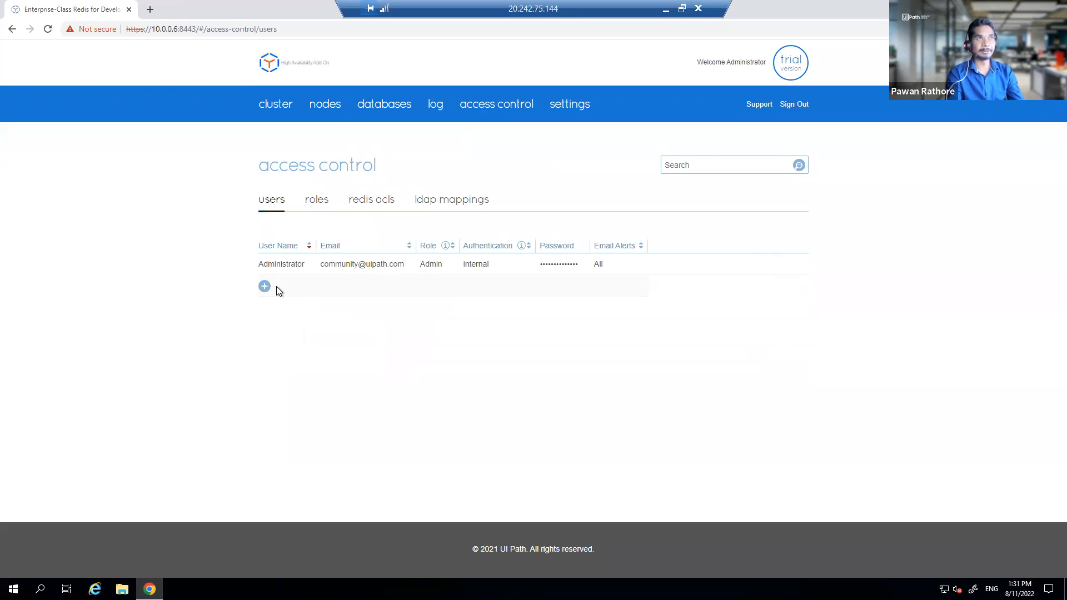
left_click(559, 111)
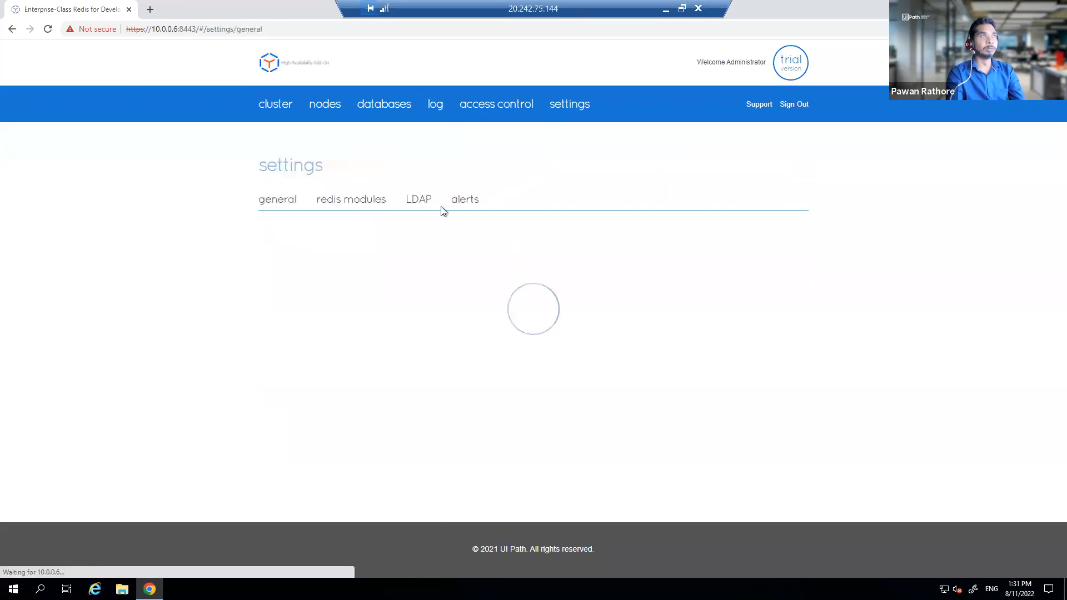
scroll(428, 239, "down", 1)
left_click(433, 227)
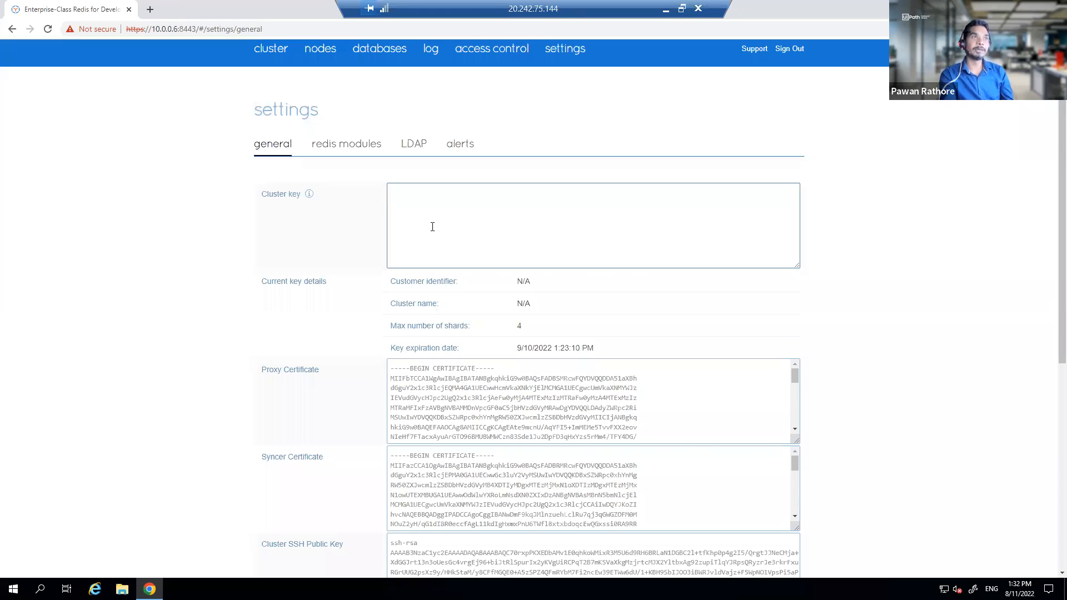
scroll(434, 230, "down", 2)
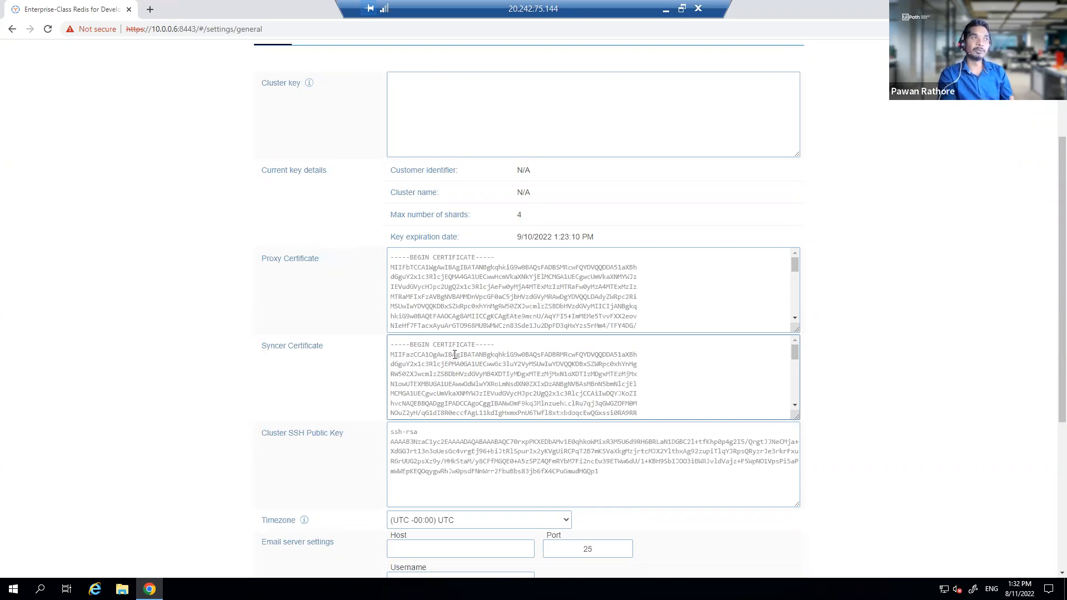
scroll(481, 371, "down", 3)
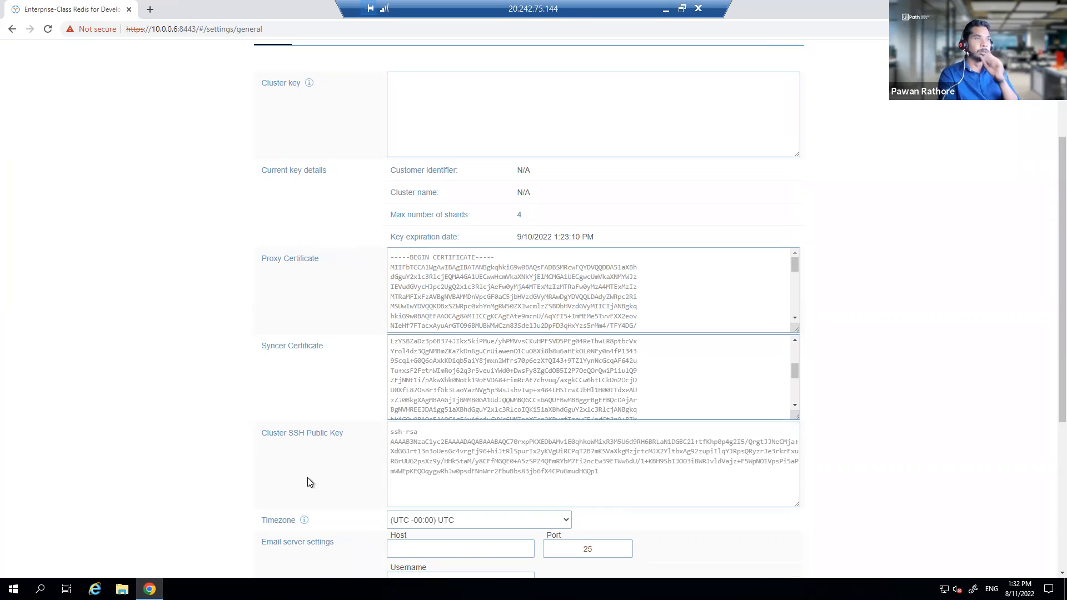
scroll(310, 481, "down", 2)
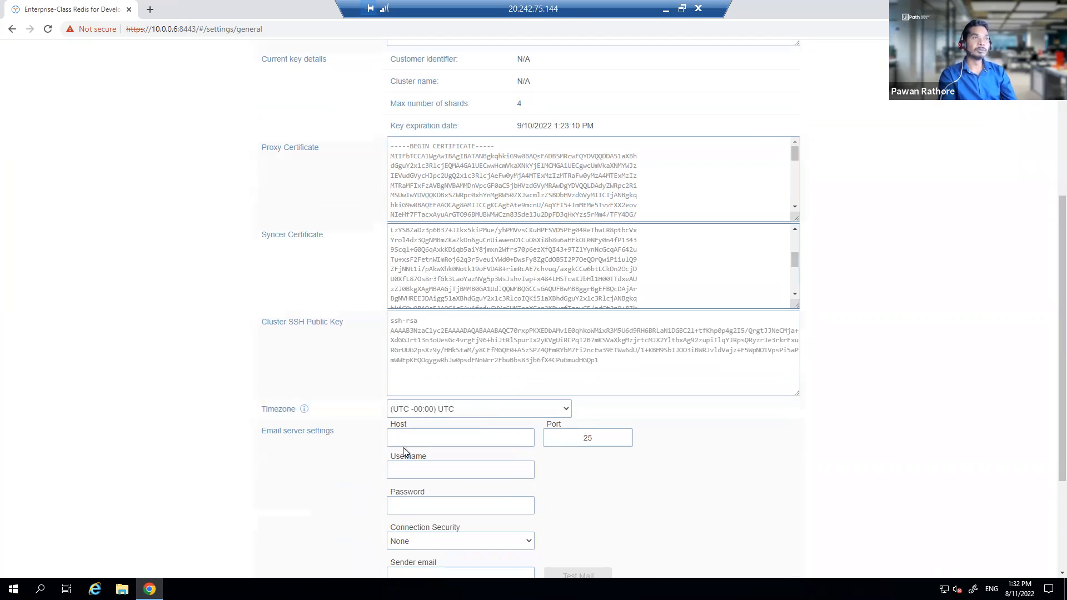
scroll(402, 448, "down", 1)
left_click(428, 386)
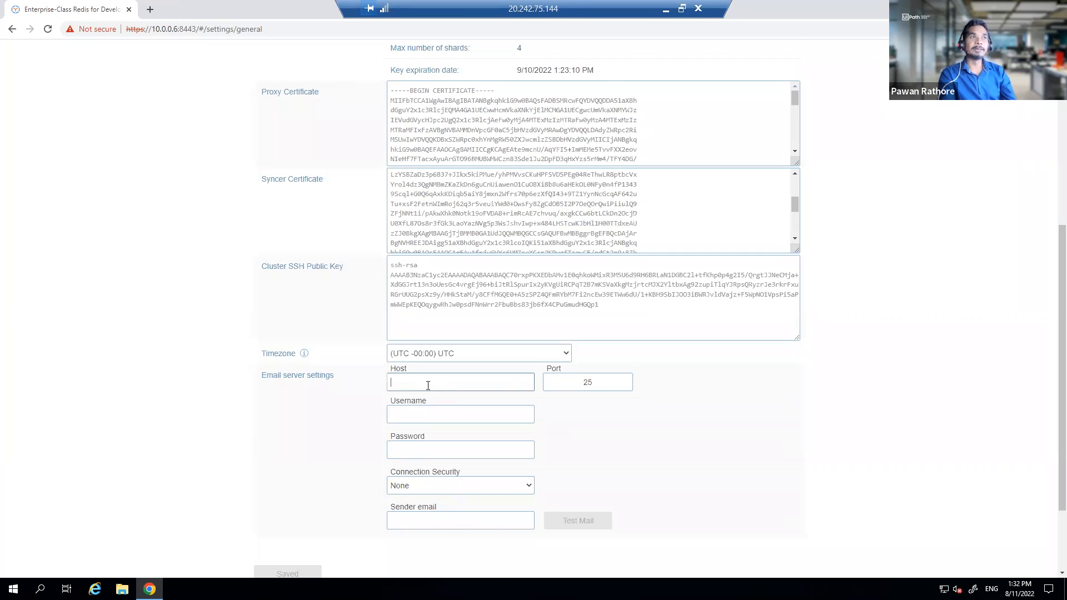
scroll(448, 422, "down", 2)
scroll(468, 452, "up", 4)
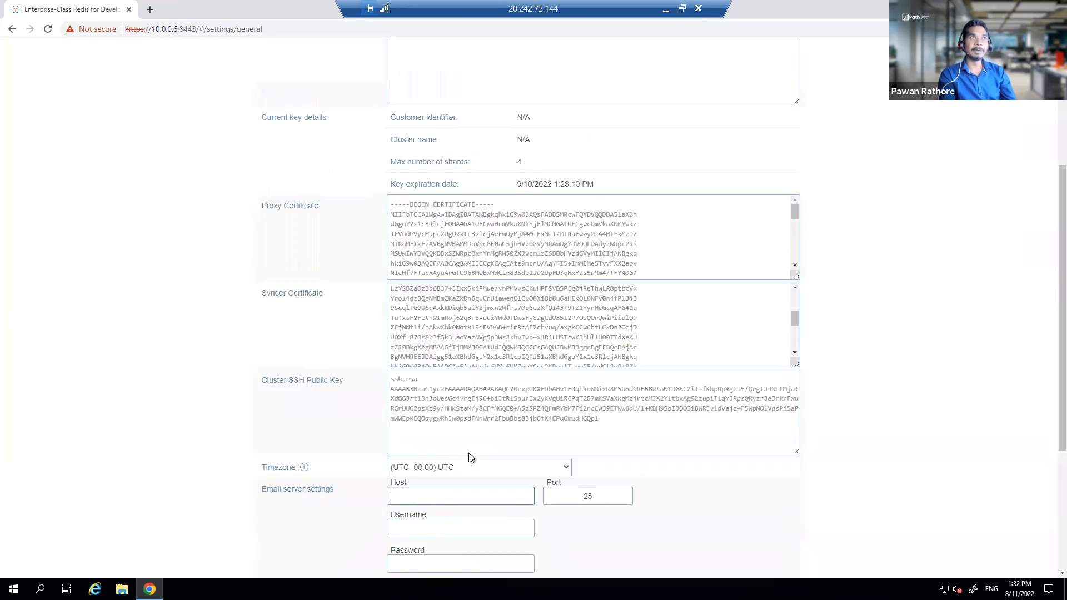
scroll(469, 452, "up", 4)
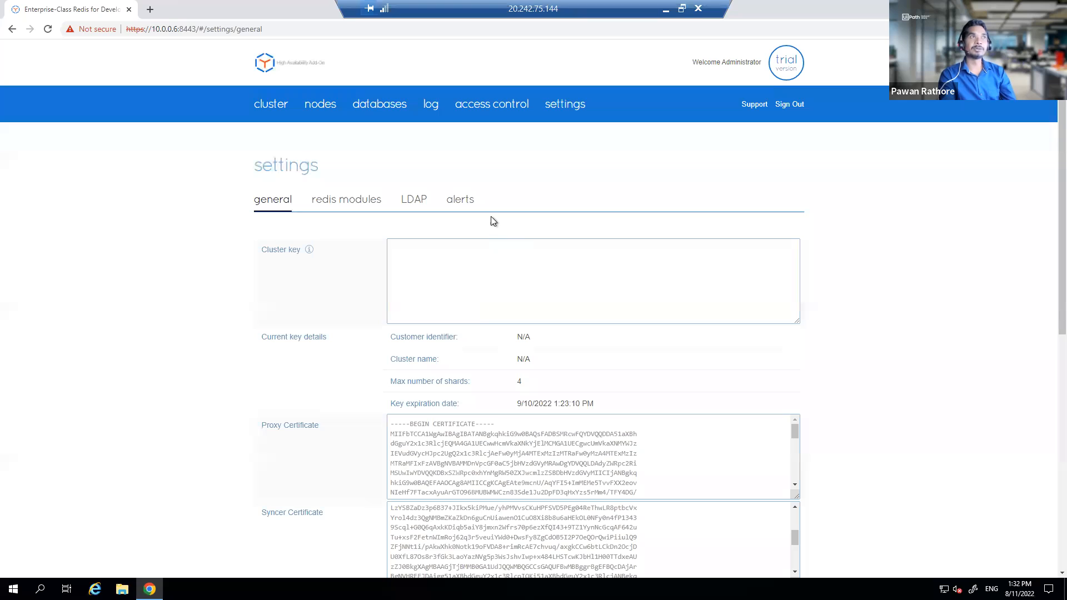
Step: Review the enabled cluster alerts, discarding general settings changes, and return to SuperPuTTY
left_click(460, 204)
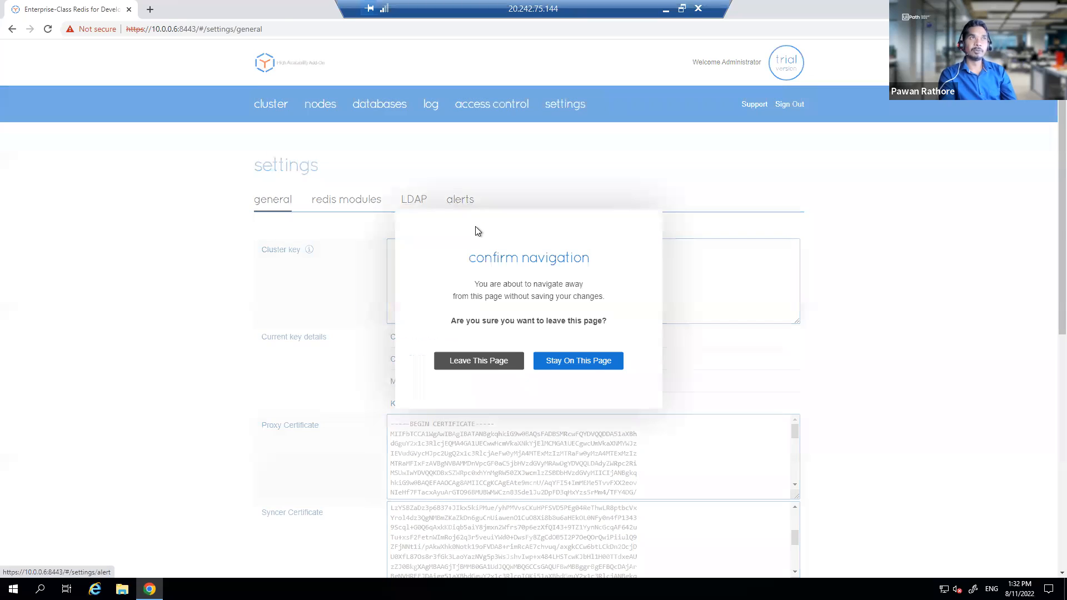
left_click(482, 356)
scroll(417, 317, "down", 1)
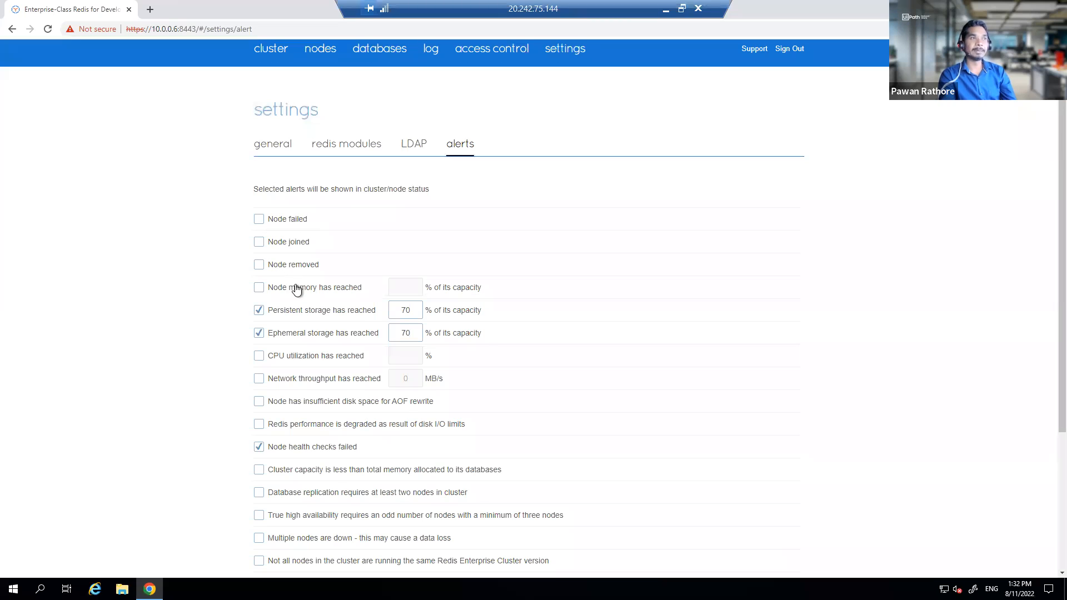
scroll(297, 289, "down", 2)
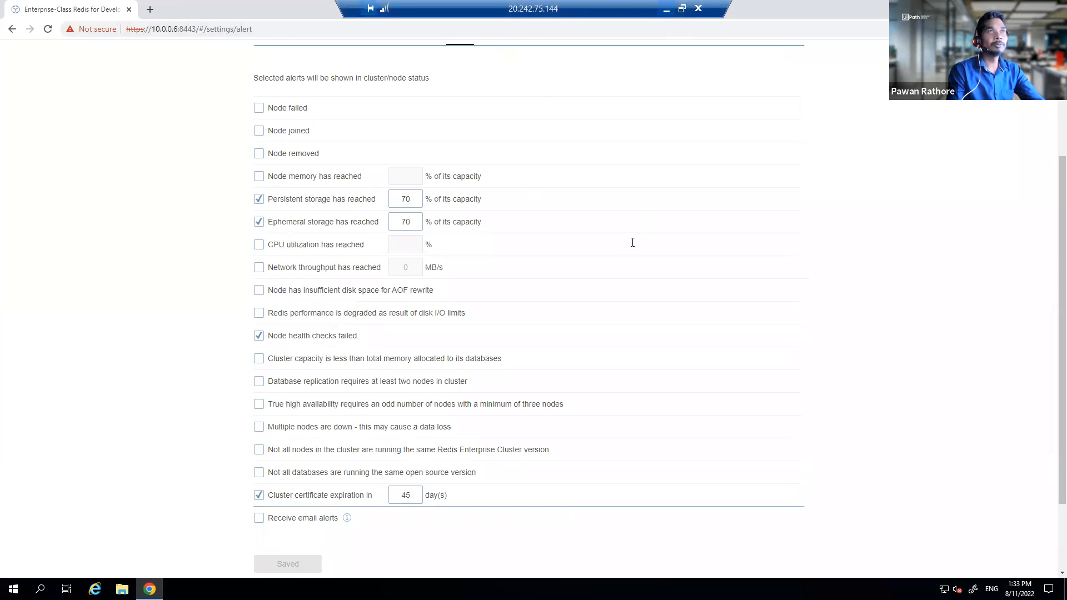
key("alt+Tab")
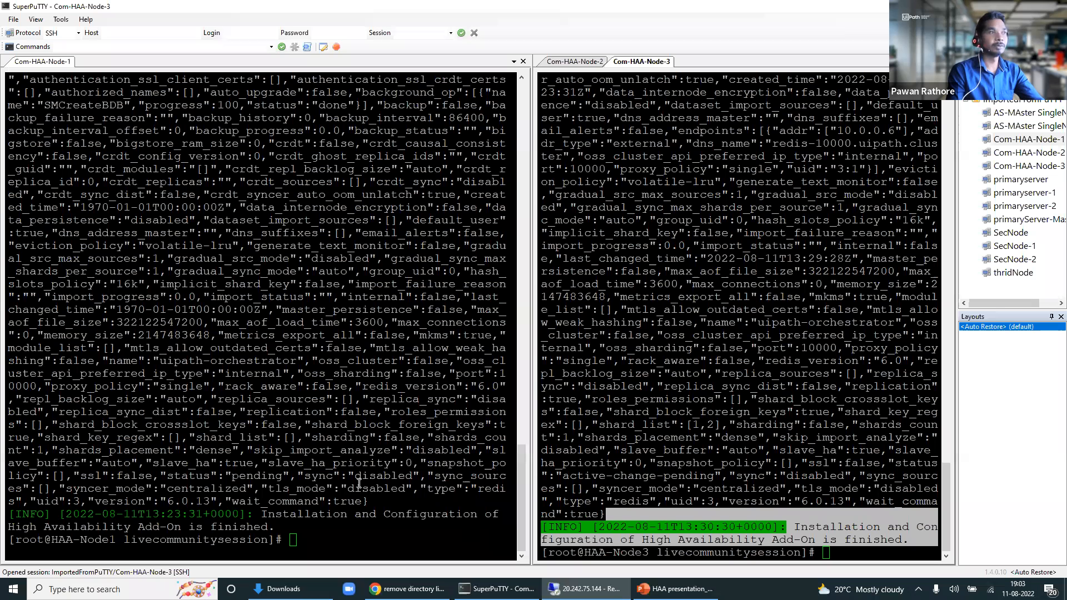
Step: On Node 1, change into /opt/redislabs/bin and list its Redis tools
left_click(291, 535)
type("cd ")
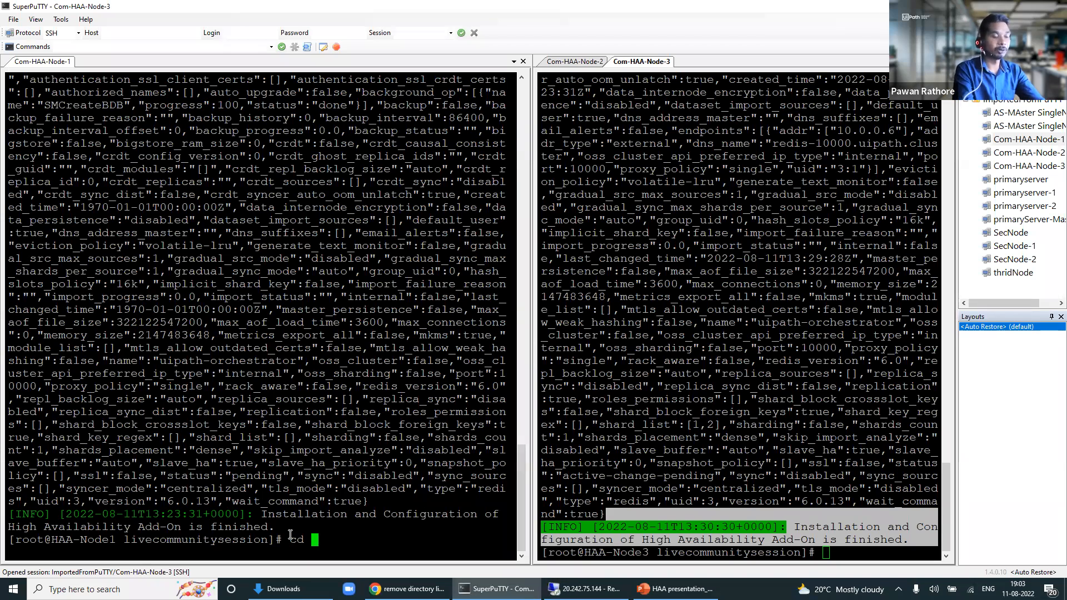
type("/")
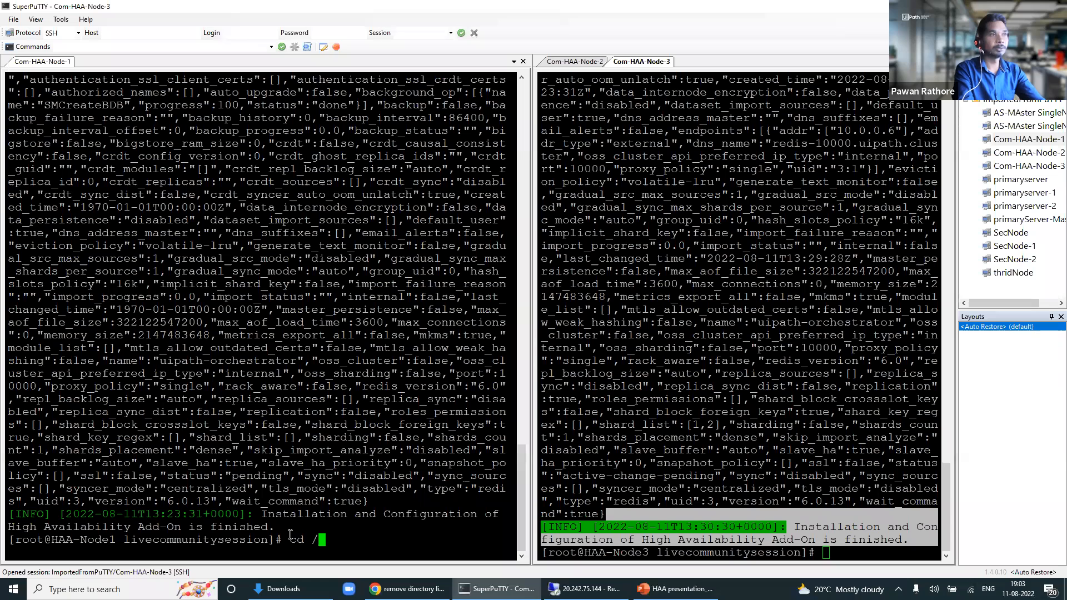
type("opt/redi")
key("Tab")
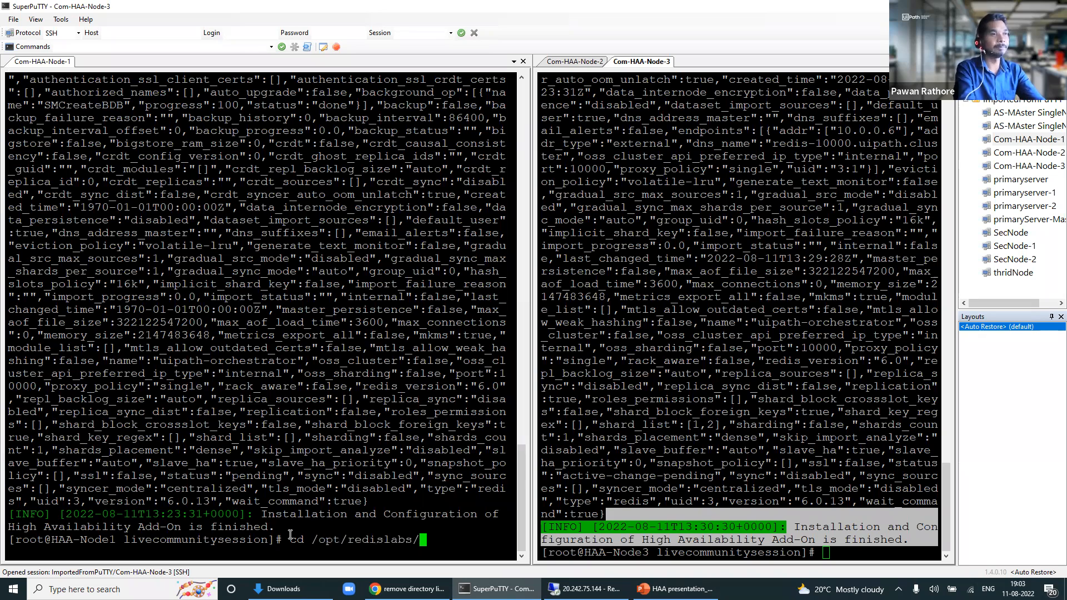
type("bin")
key("Return")
type("ls")
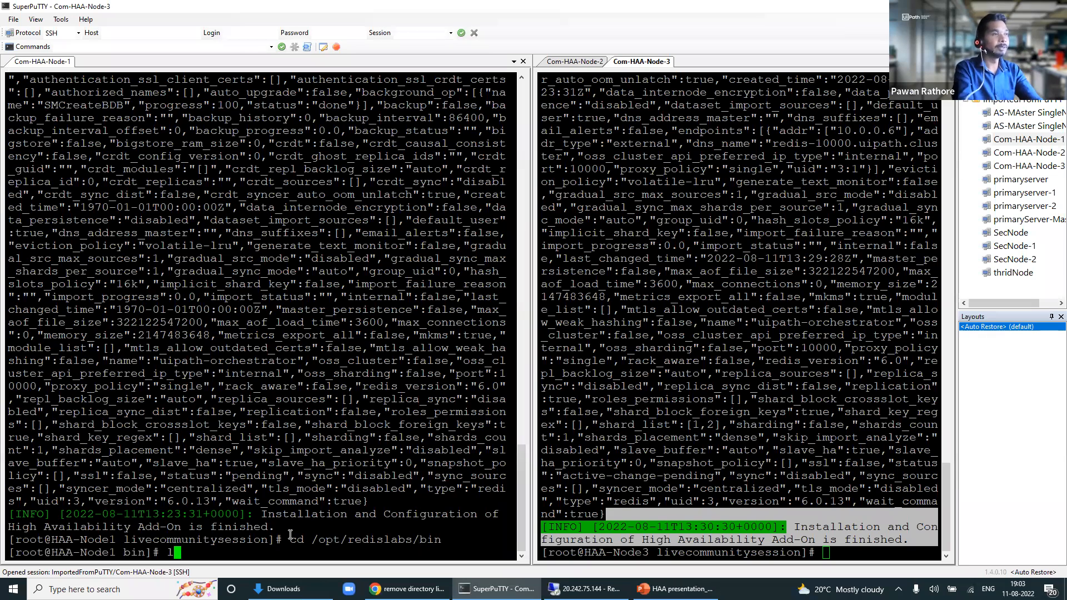
key("Return")
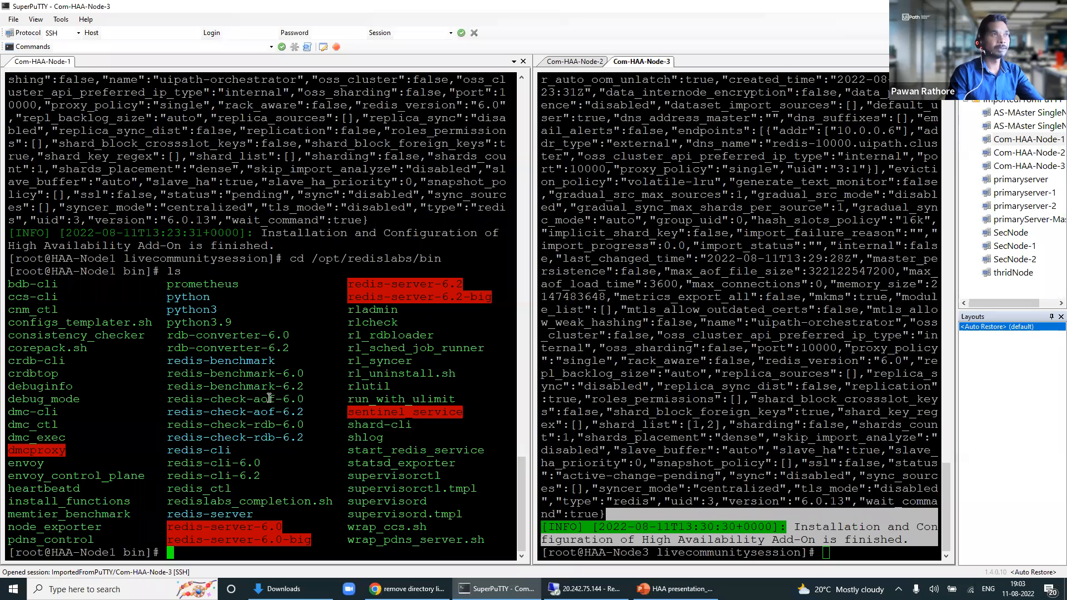
Step: Copy rlcheck from the listing and paste it at the Node-1 prompt
double_click(371, 310)
double_click(361, 324)
key("ctrl+c")
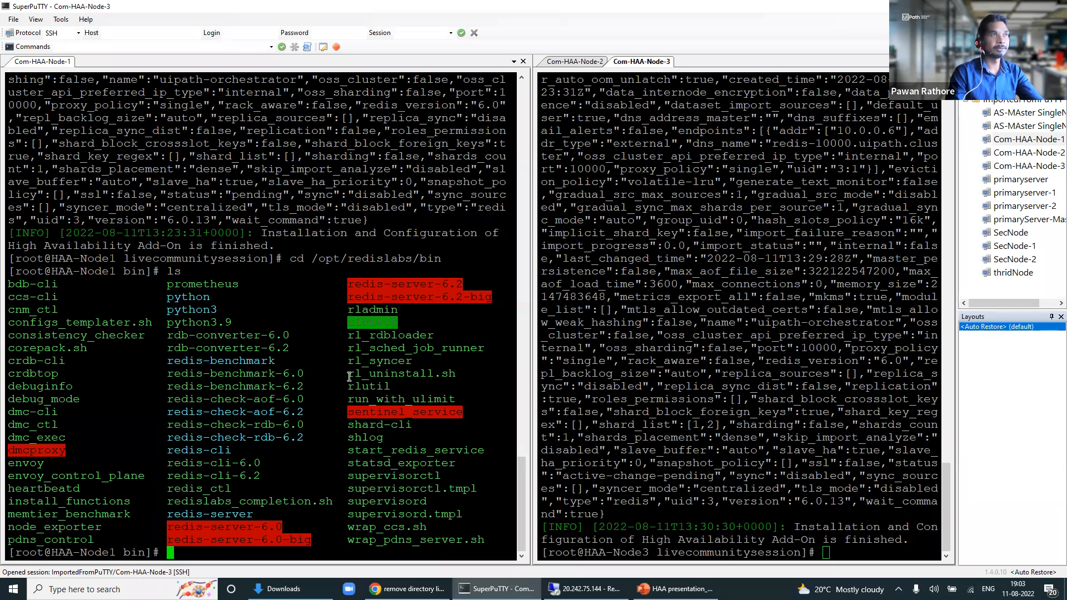
double_click(395, 476)
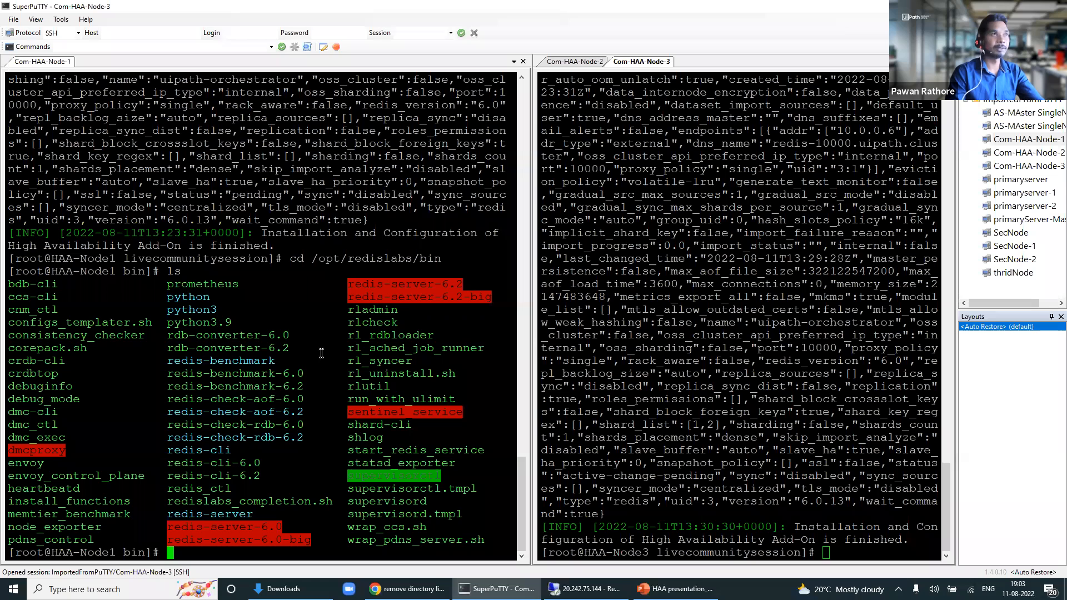
left_click(245, 547)
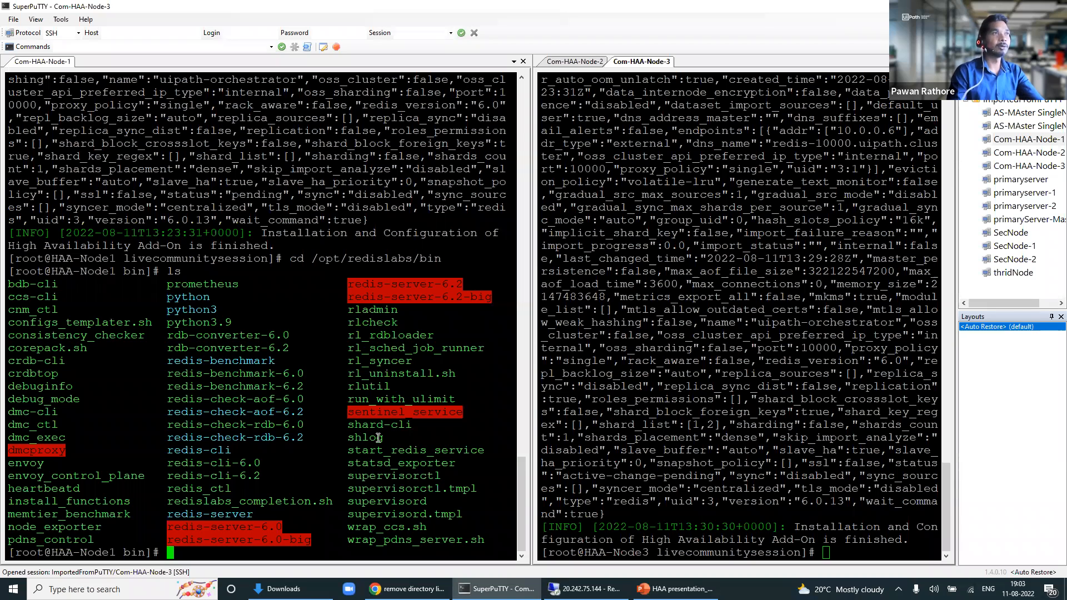
double_click(373, 323)
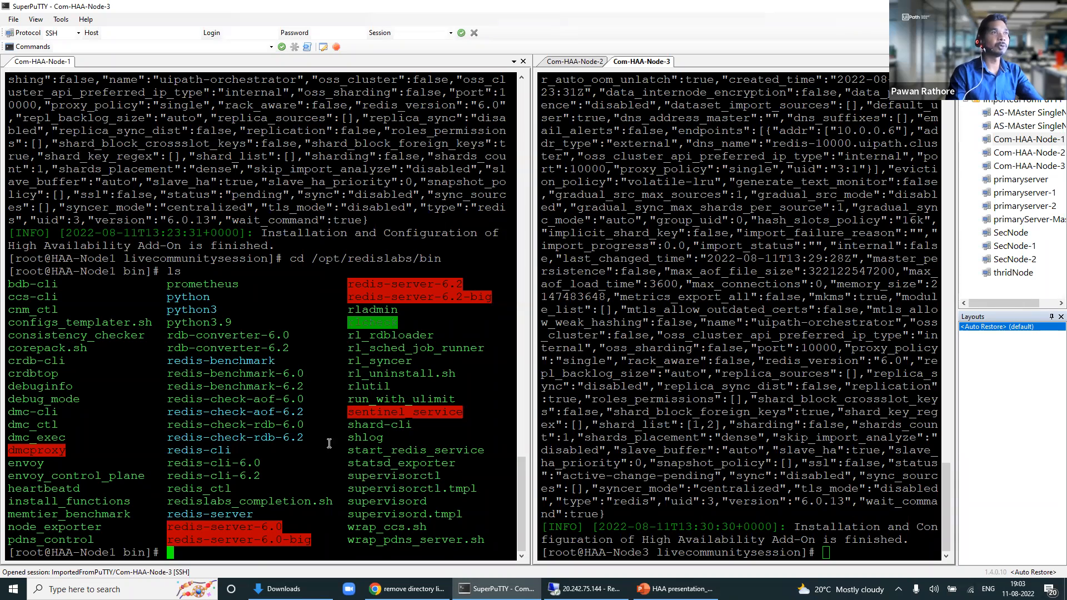
right_click(254, 558)
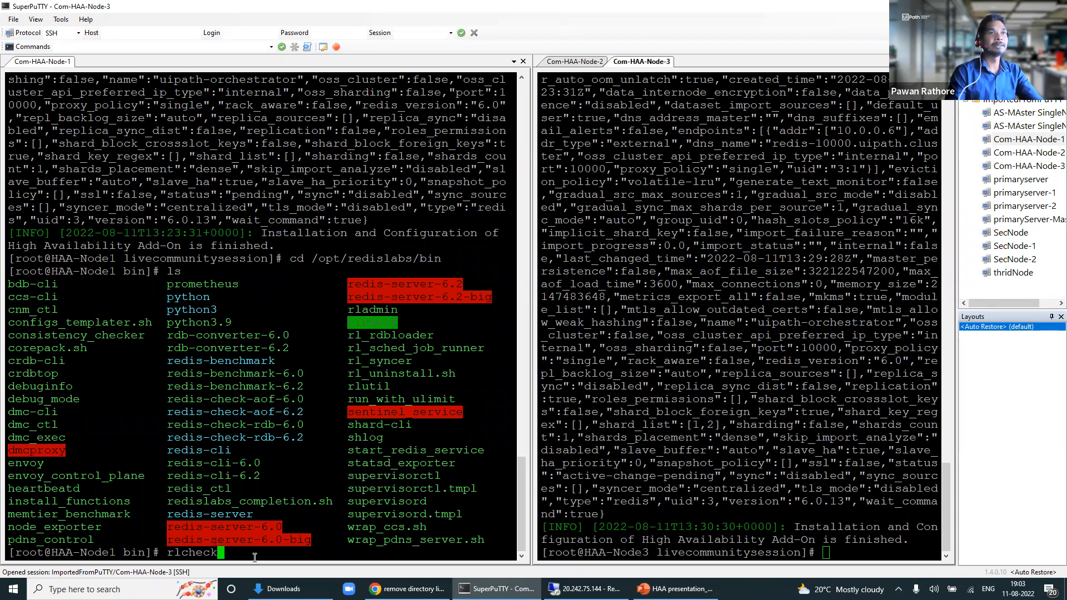
Step: Run rlcheck on Node 1, open and exit a bash -l login shell, and retry rlc
key("Return")
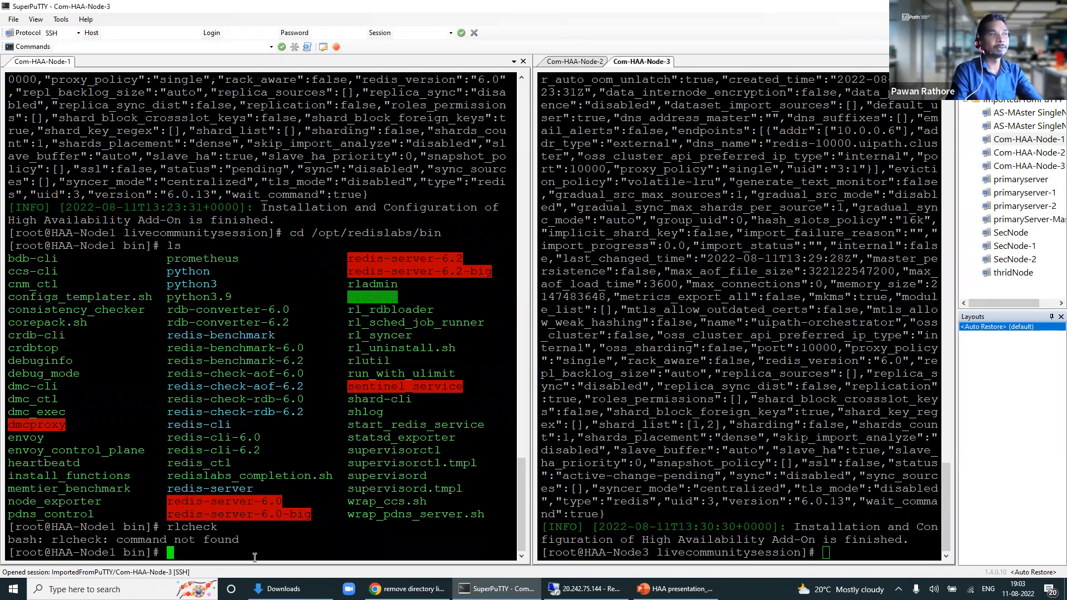
type("bash ")
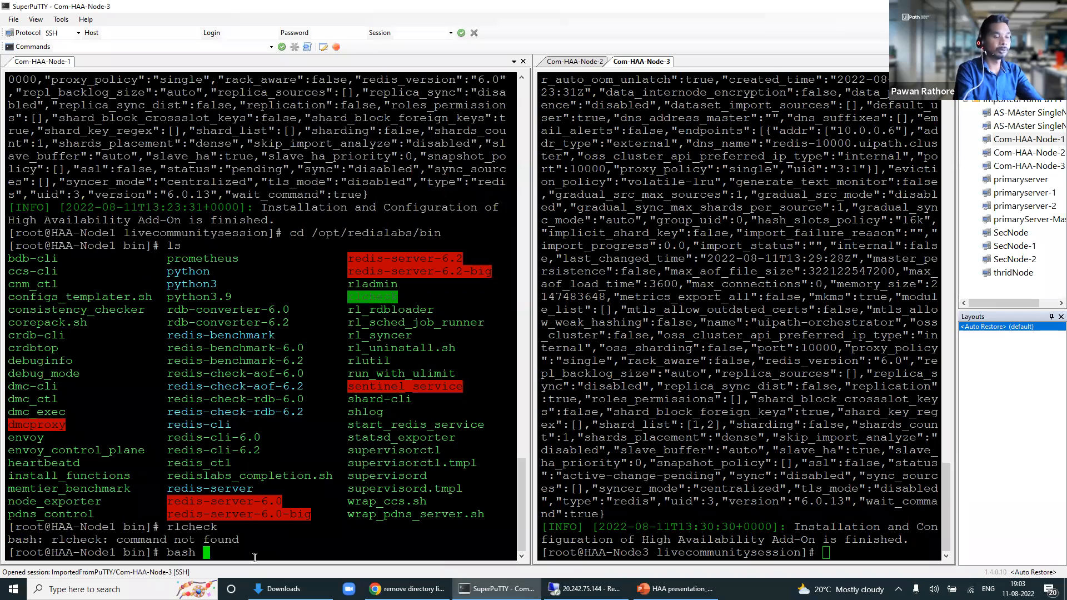
type("-l")
key("Return")
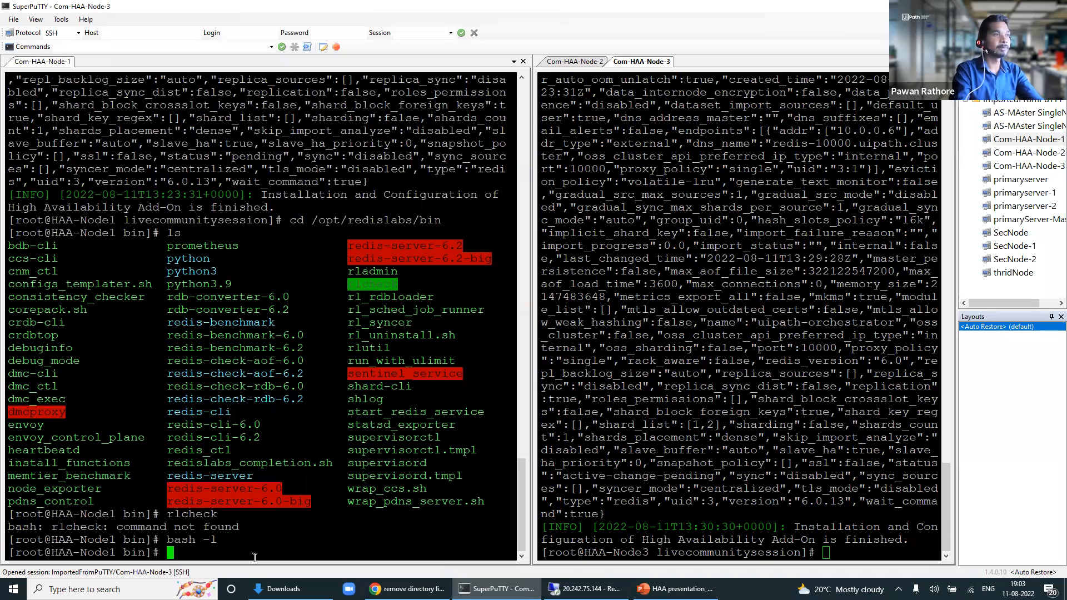
type("exit")
key("Return")
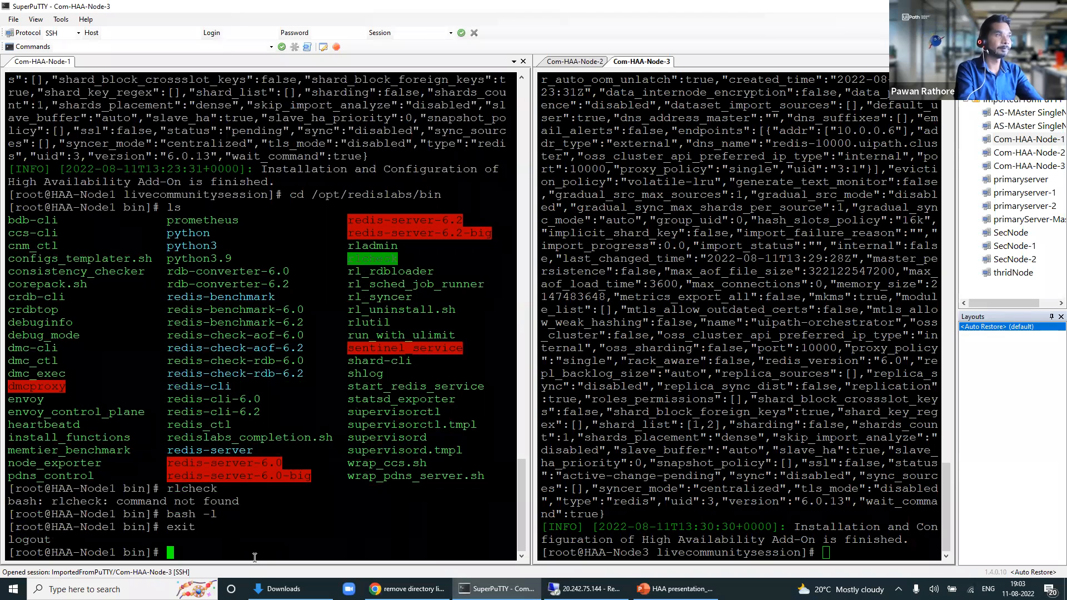
type("rlcheck")
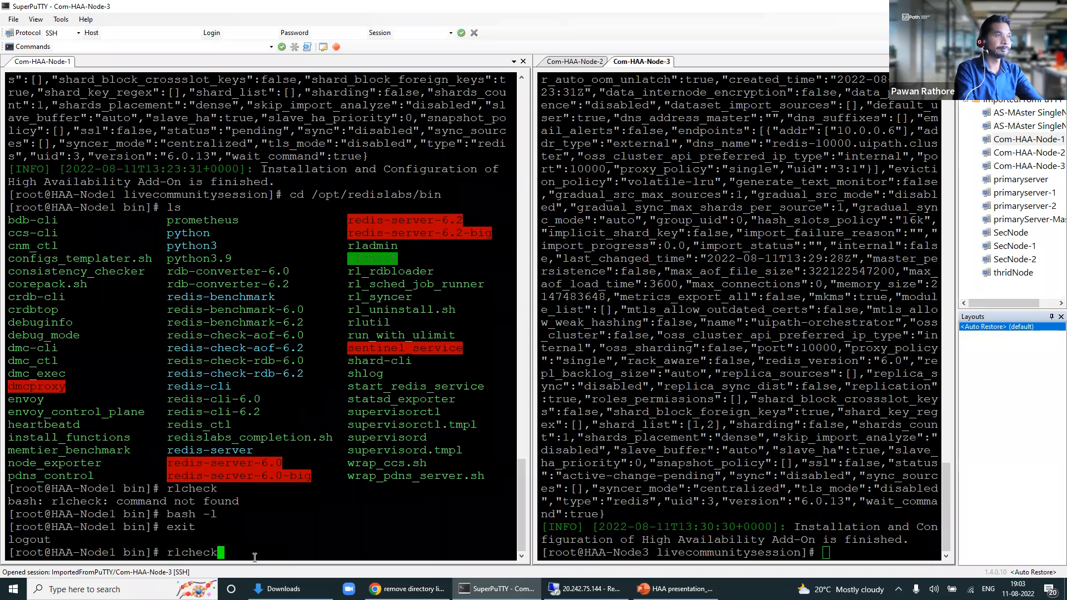
key("Return")
Step: Start a new bash -l login shell and run rlcheck from it
type("bash -")
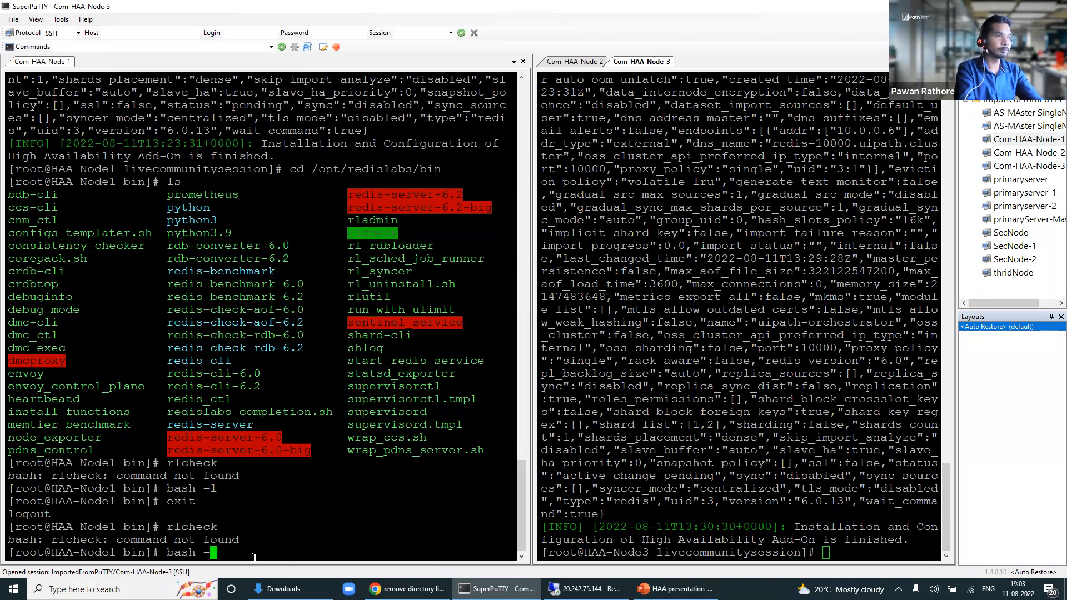
type("l")
key("Return")
type("rlcheck")
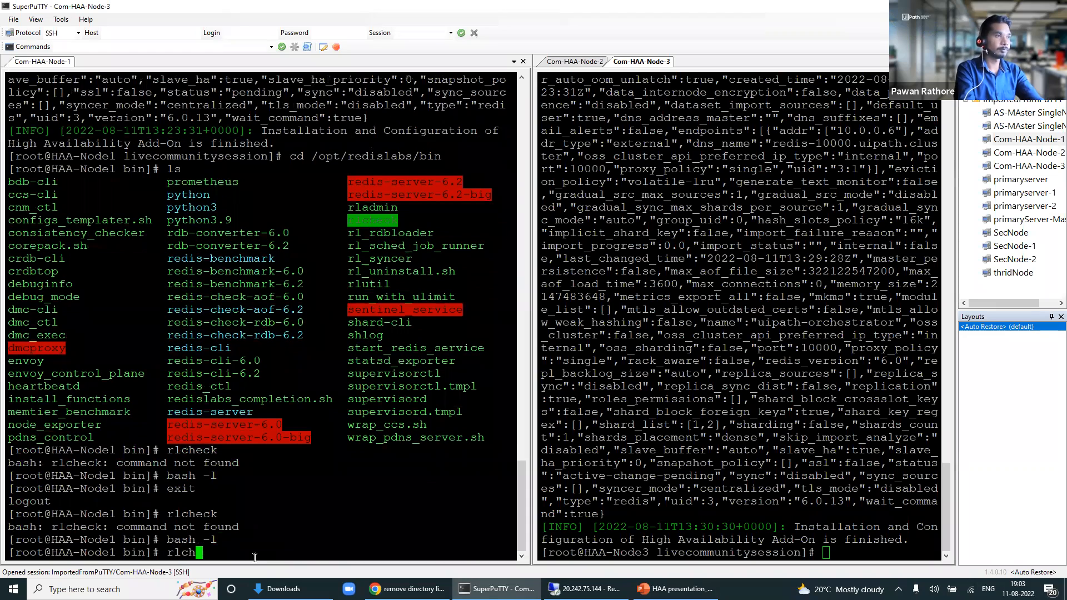
key("Return")
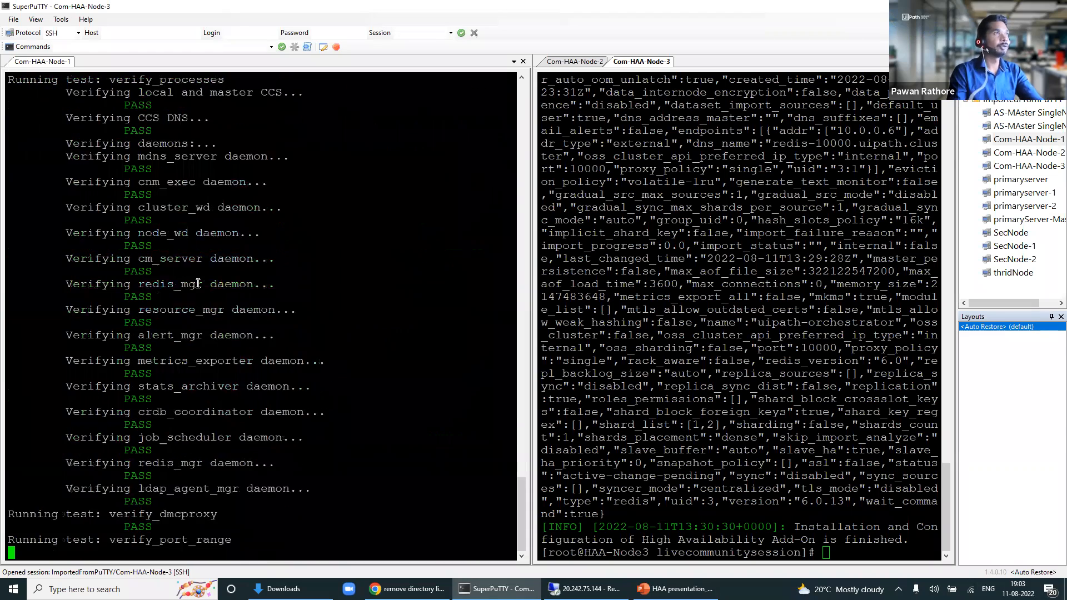
Step: Scroll through the rlcheck output and highlight the final daemon check PASS results
scroll(199, 284, "up", 15)
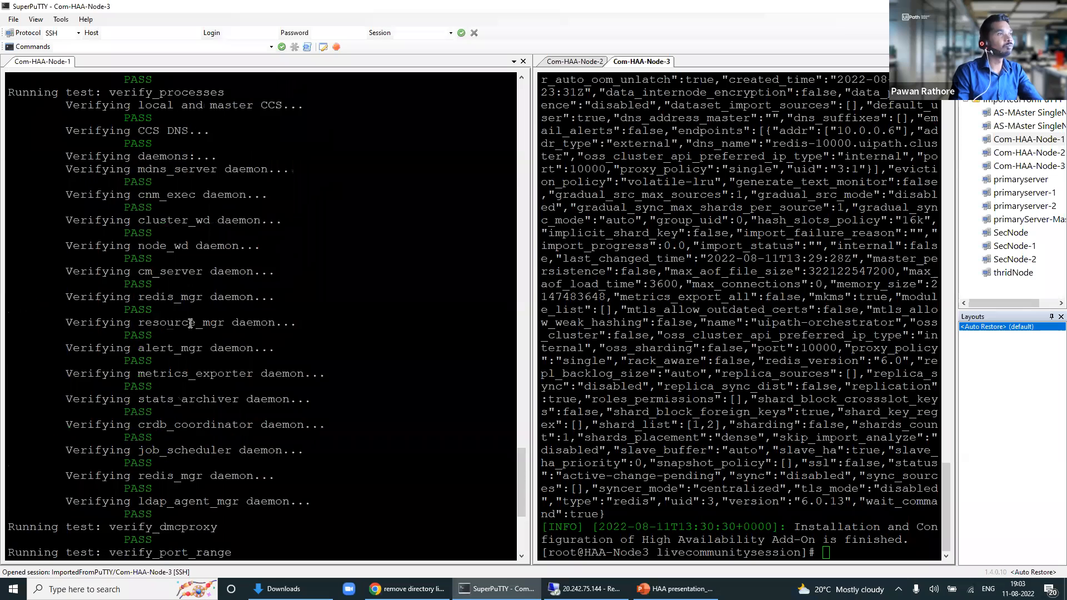
scroll(118, 307, "down", 6)
left_click_drag(115, 310, 219, 314)
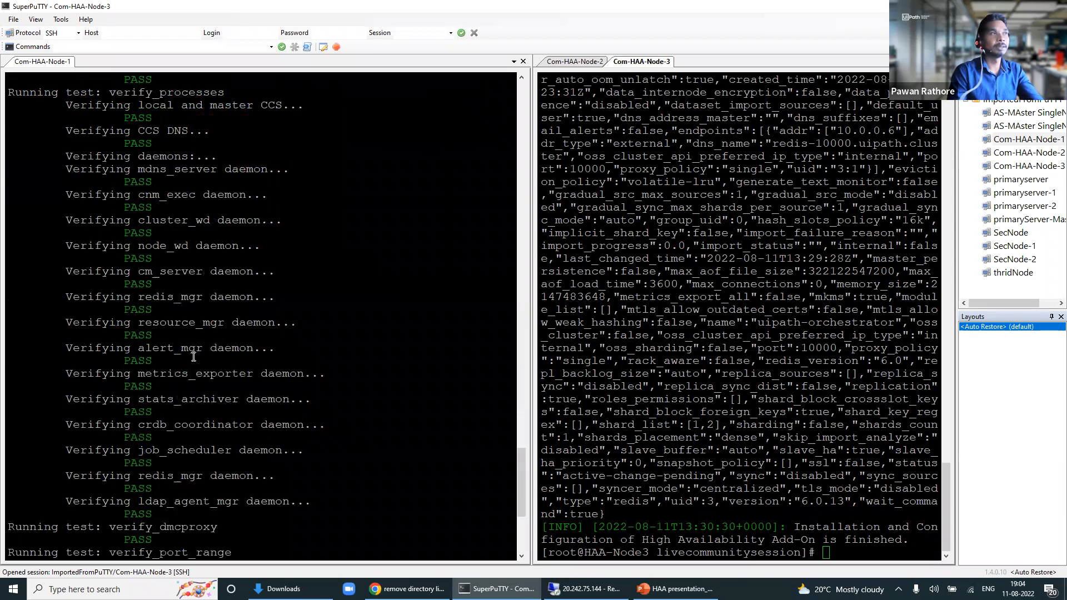
left_click_drag(93, 221, 182, 291)
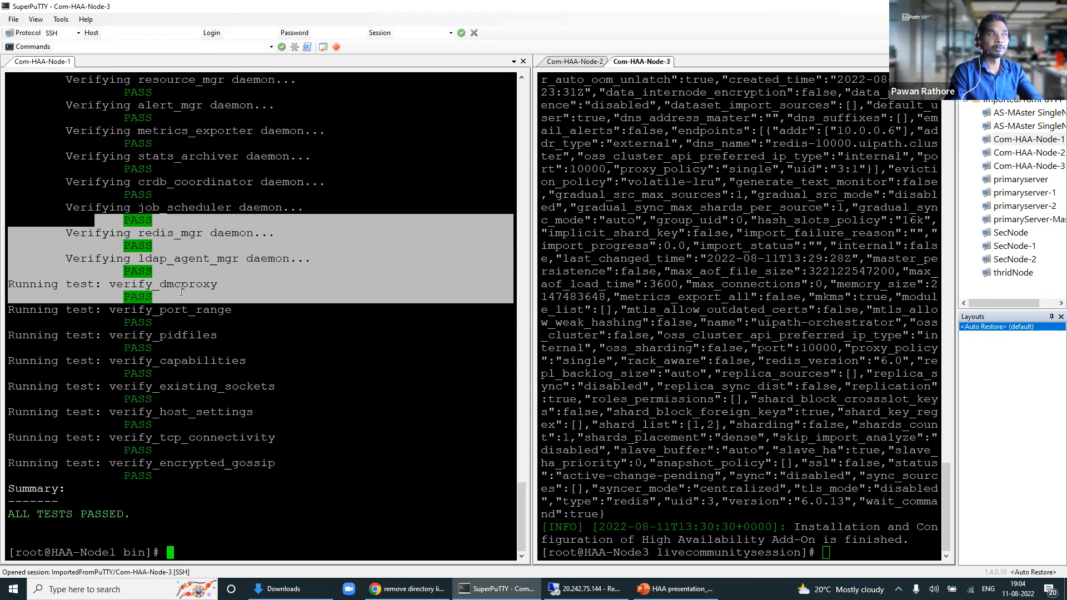
scroll(326, 404, "up", 10)
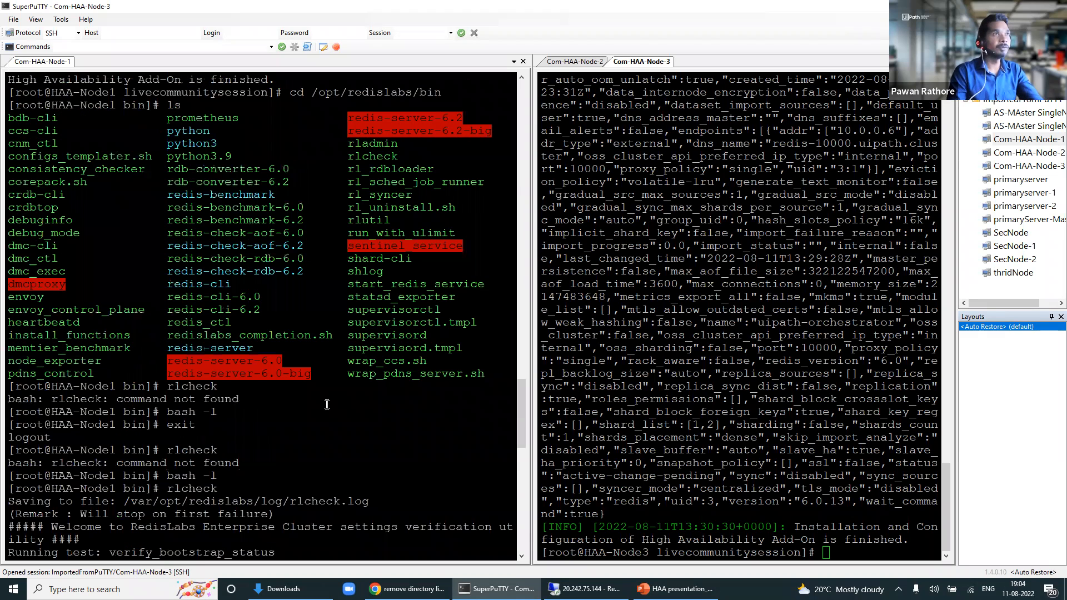
Step: Clear the prompt with Ctrl+C and type rladmin status
double_click(382, 143)
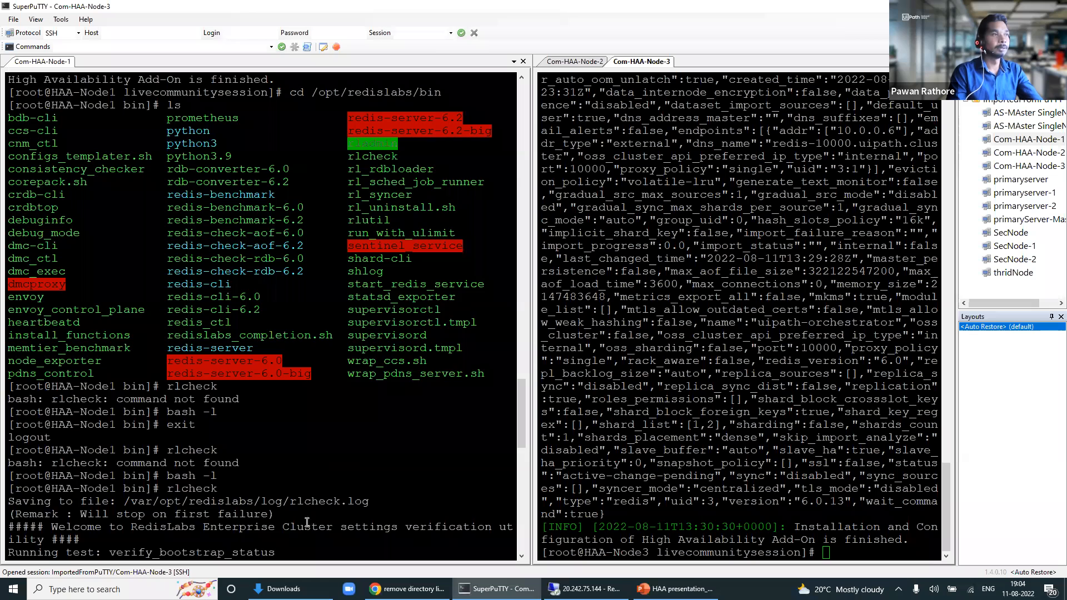
key("ctrl+c")
type("rladmin st")
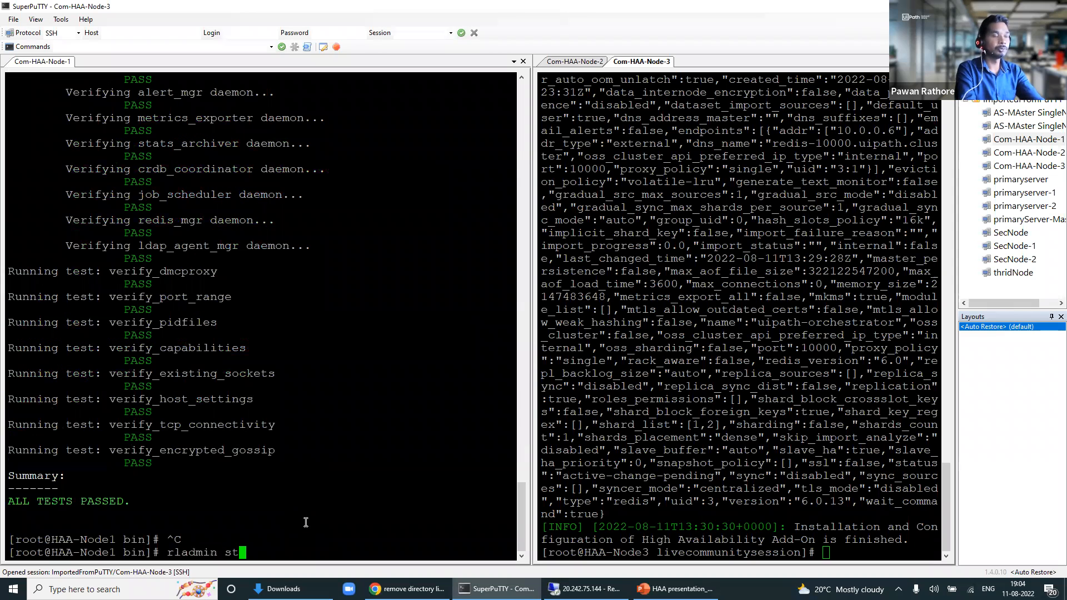
type("atus")
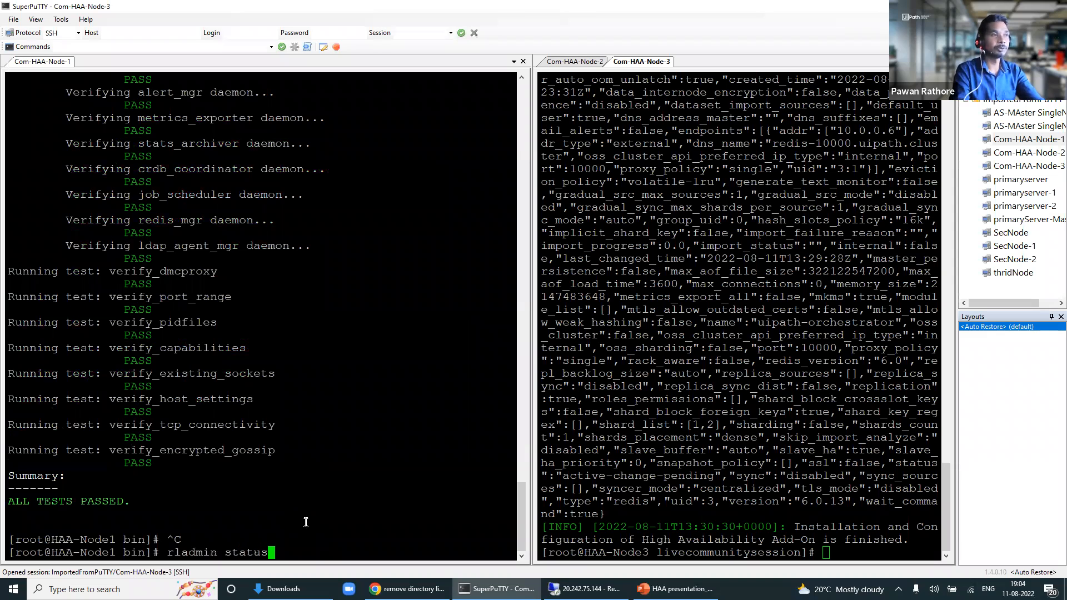
Step: Run rladmin status and widen the Node-1 terminal pane
key("Return")
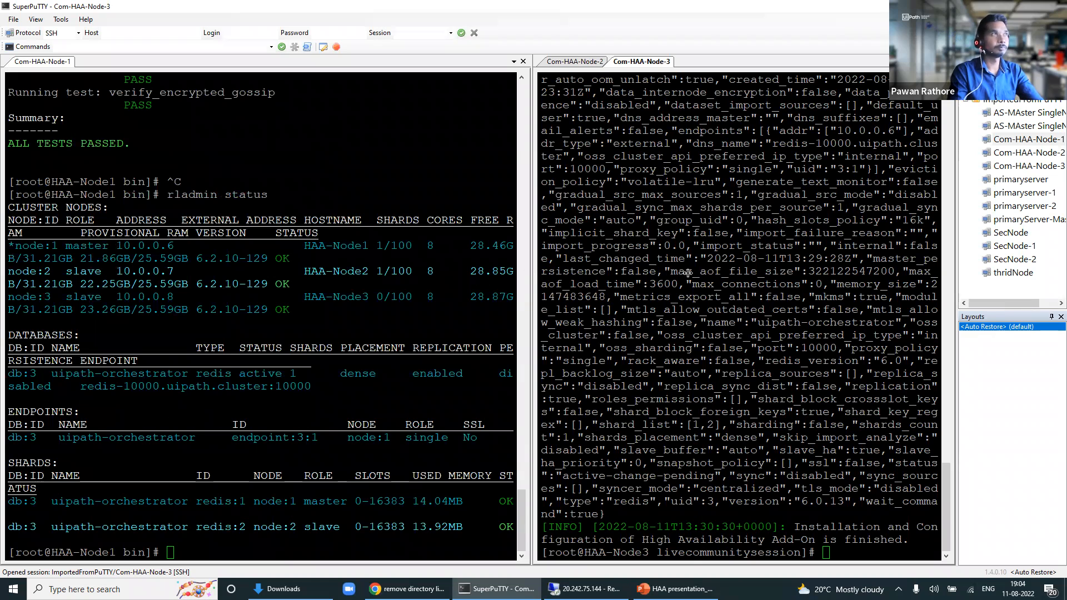
left_click_drag(689, 273, 688, 273)
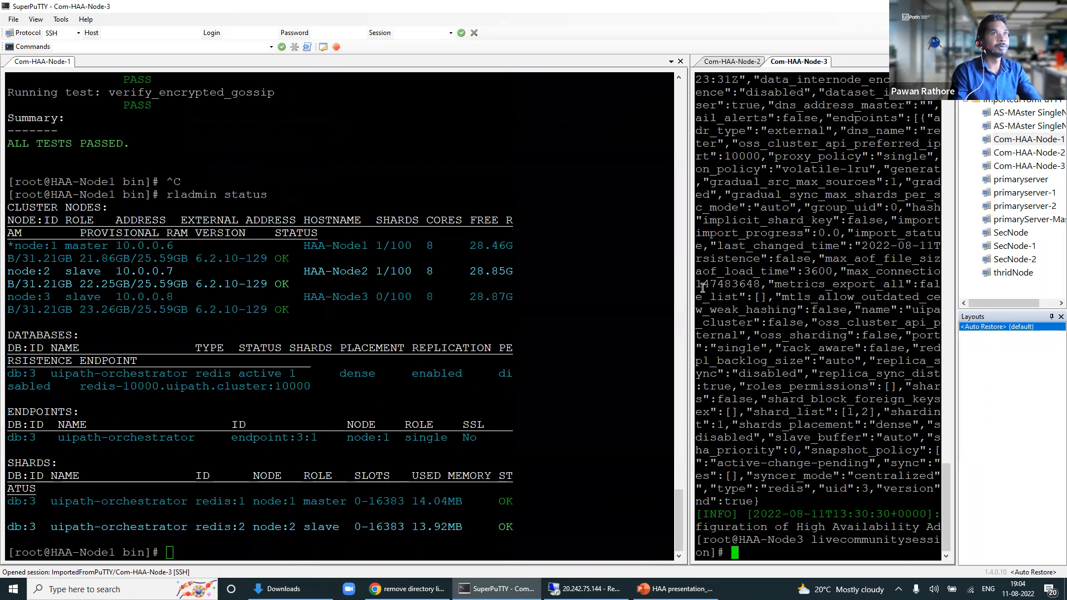
left_click_drag(689, 290, 737, 287)
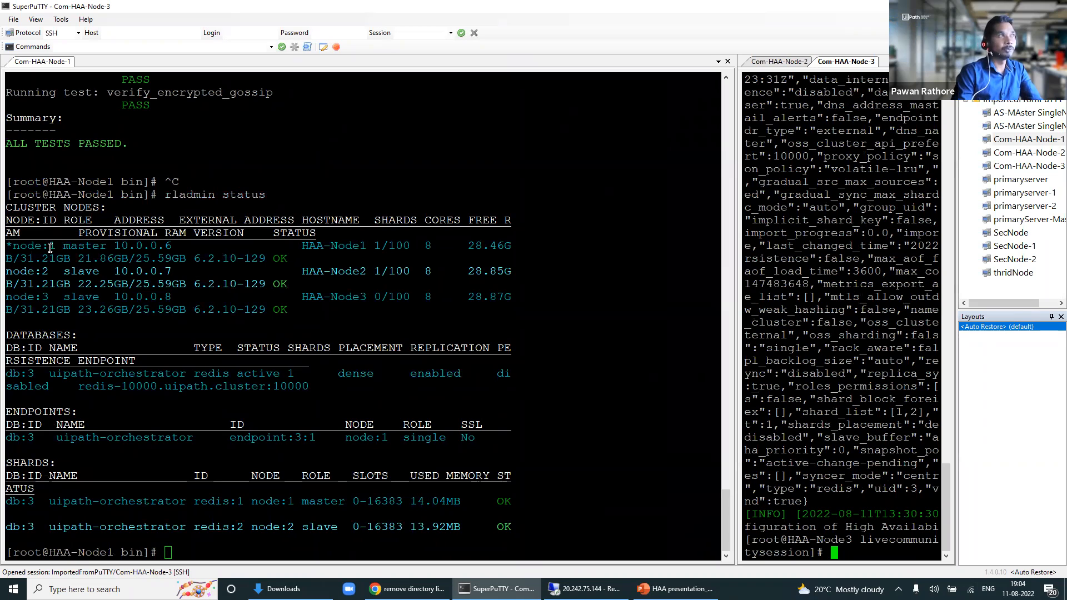
Step: Highlight node 1 as master and nodes 2–3 as slave, each with OK status
left_click_drag(67, 220, 102, 247)
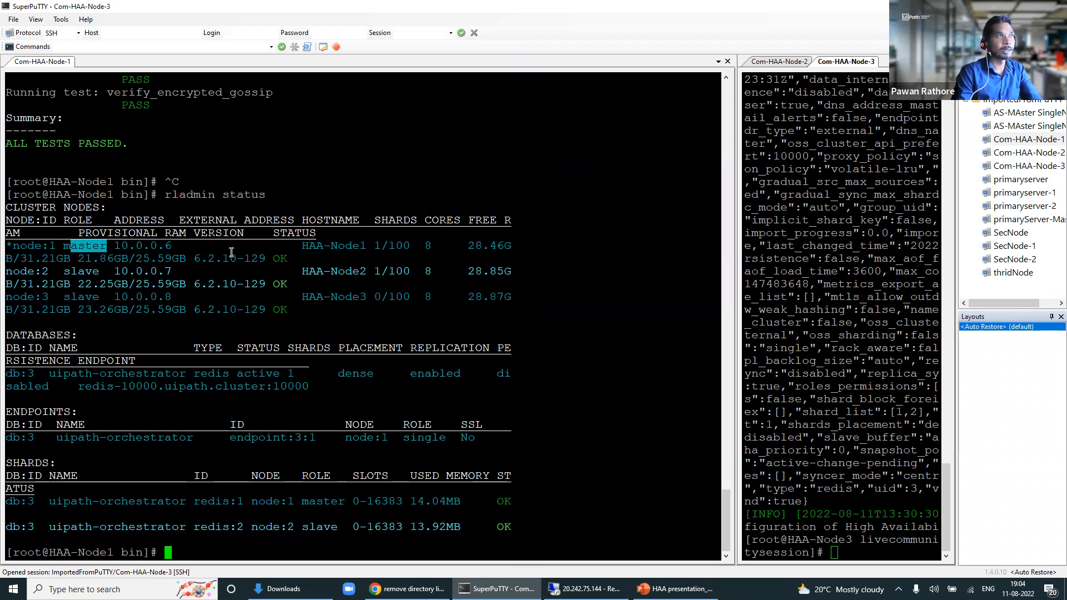
left_click_drag(269, 259, 285, 261)
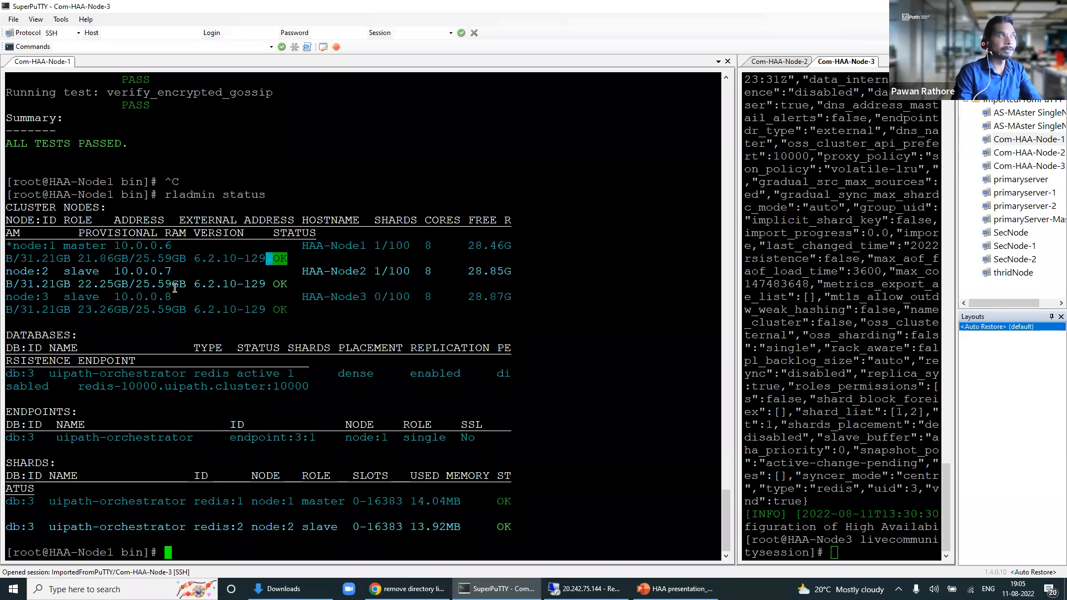
left_click_drag(31, 271, 69, 271)
left_click(89, 272)
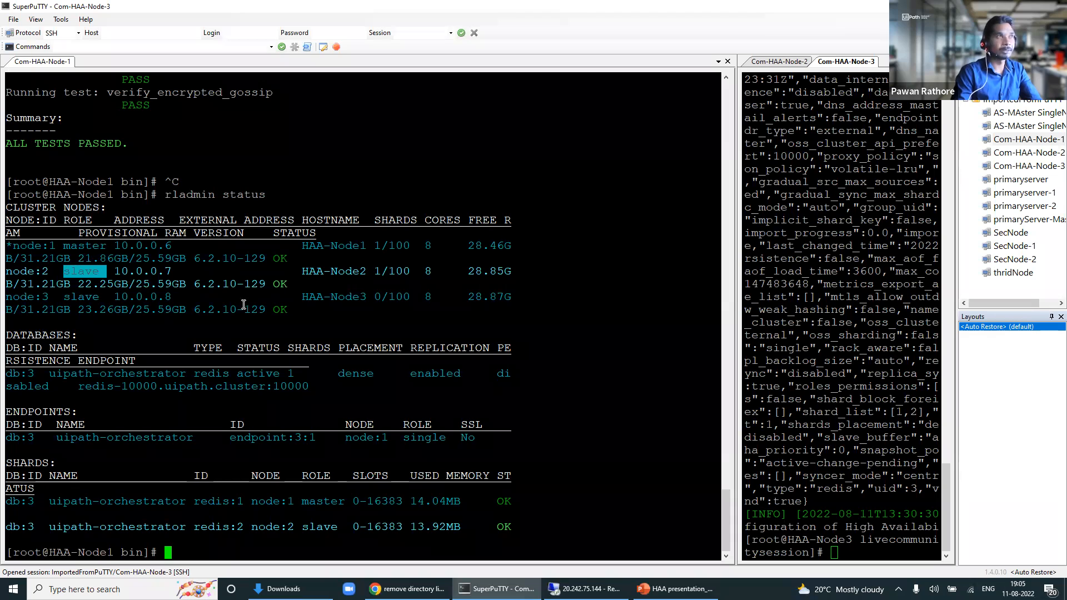
left_click_drag(267, 284, 293, 284)
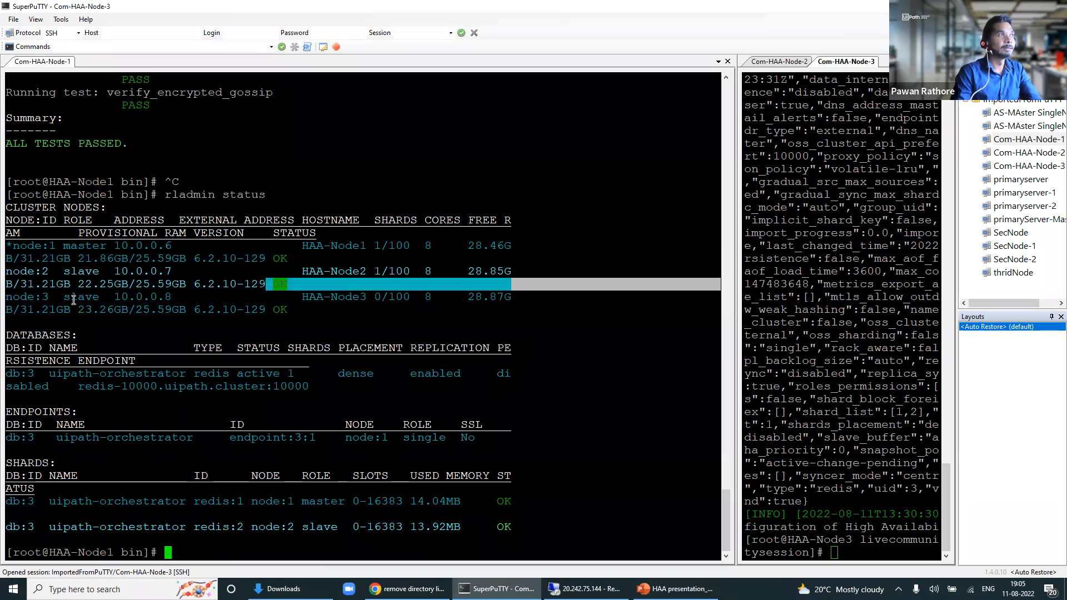
left_click_drag(66, 297, 98, 298)
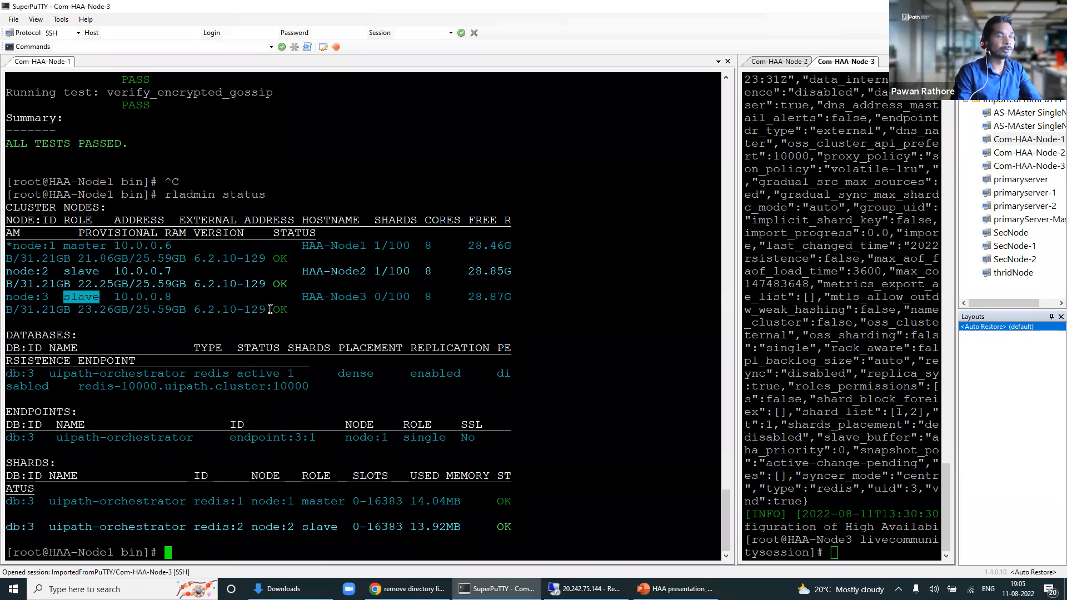
left_click_drag(270, 310, 282, 310)
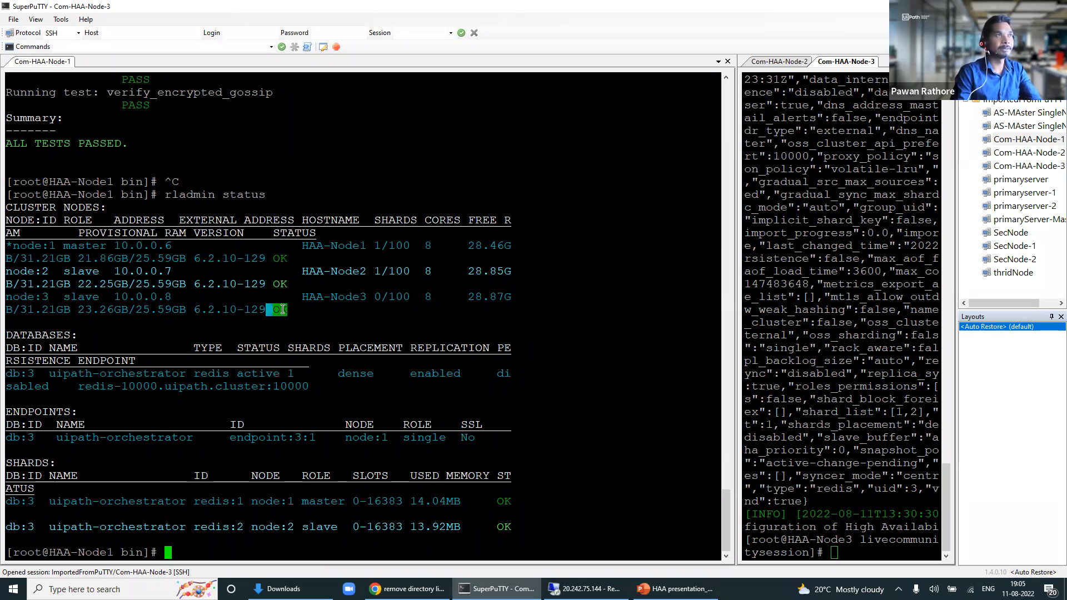
left_click(22, 260)
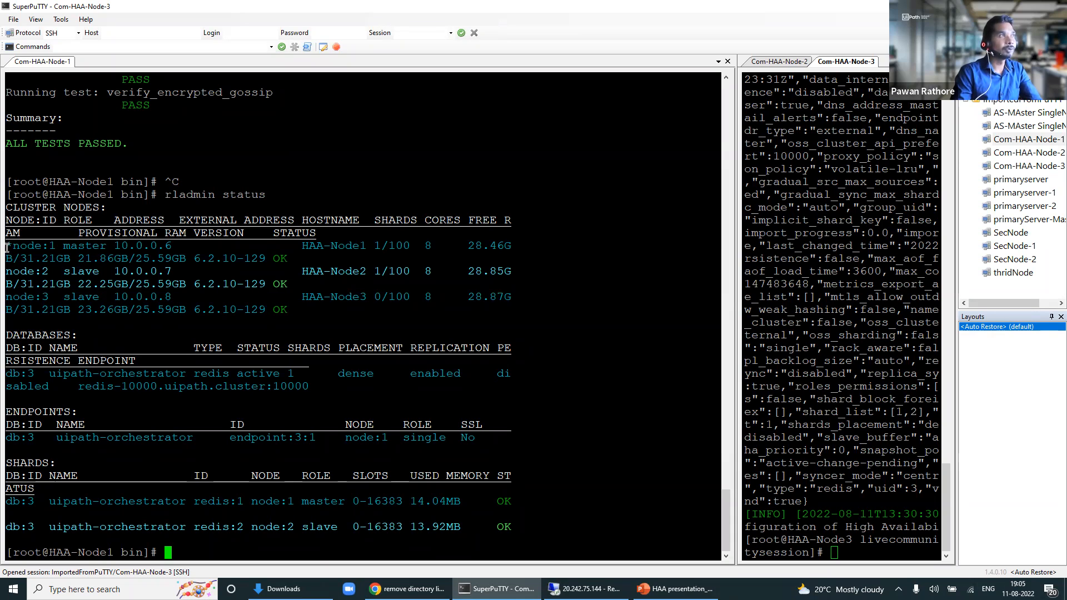
left_click_drag(34, 245, 11, 248)
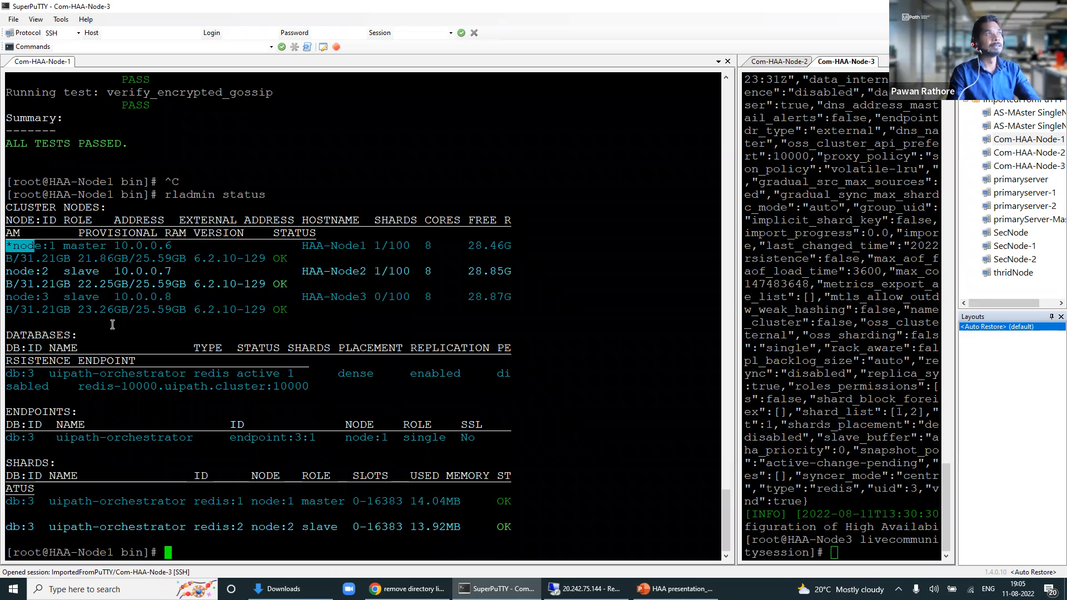
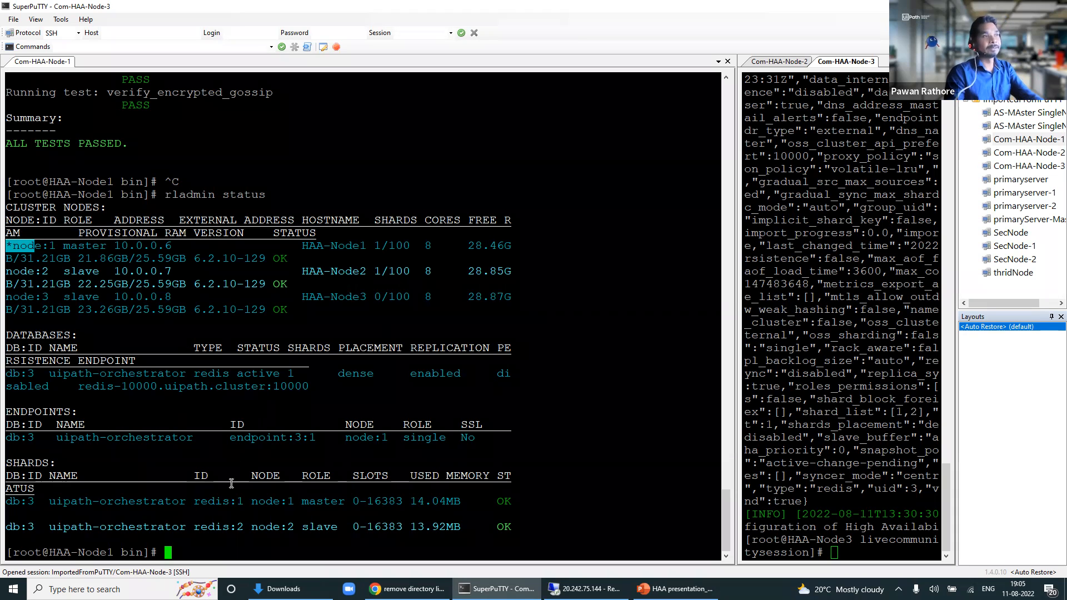
Step: Run supervisorctl stop all on Node-1, stopping envoy, redis_mgr, dmcproxy and other cluster services
left_click(243, 543)
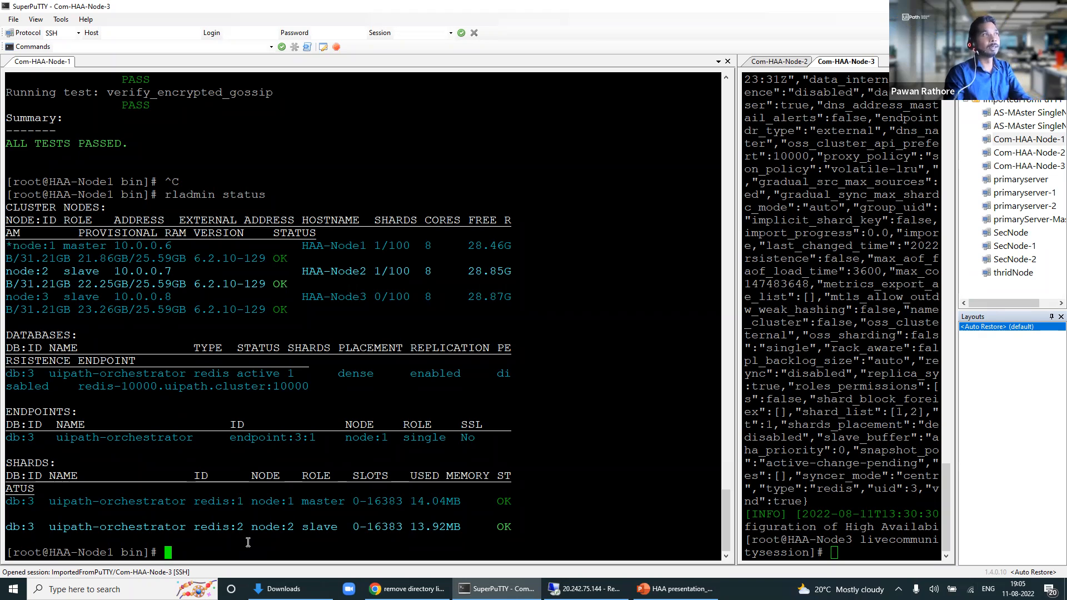
scroll(225, 278, "up", 10)
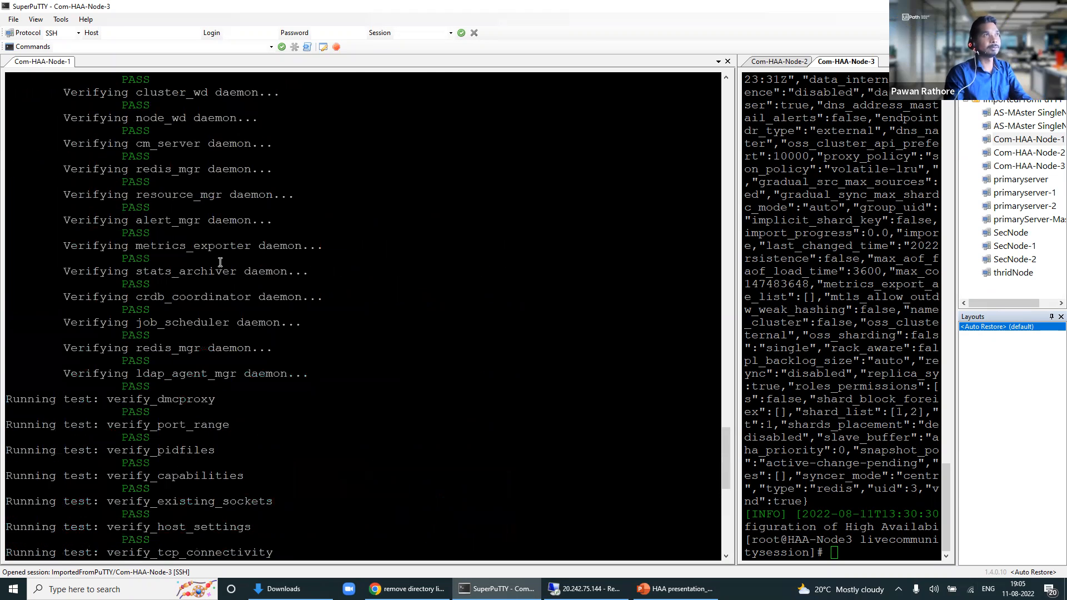
scroll(220, 263, "up", 12)
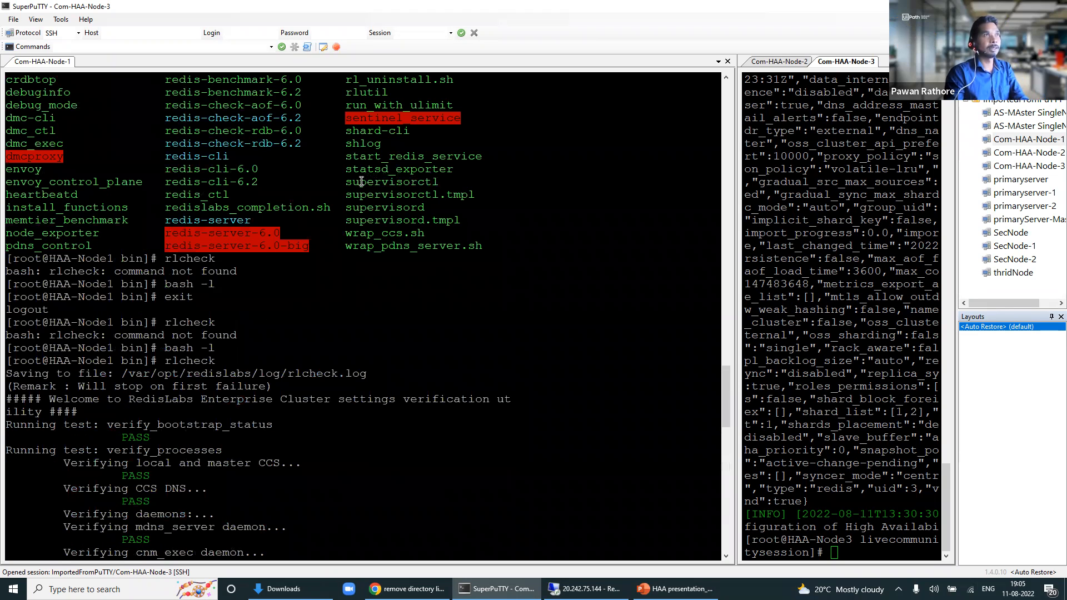
scroll(331, 389, "down", 6)
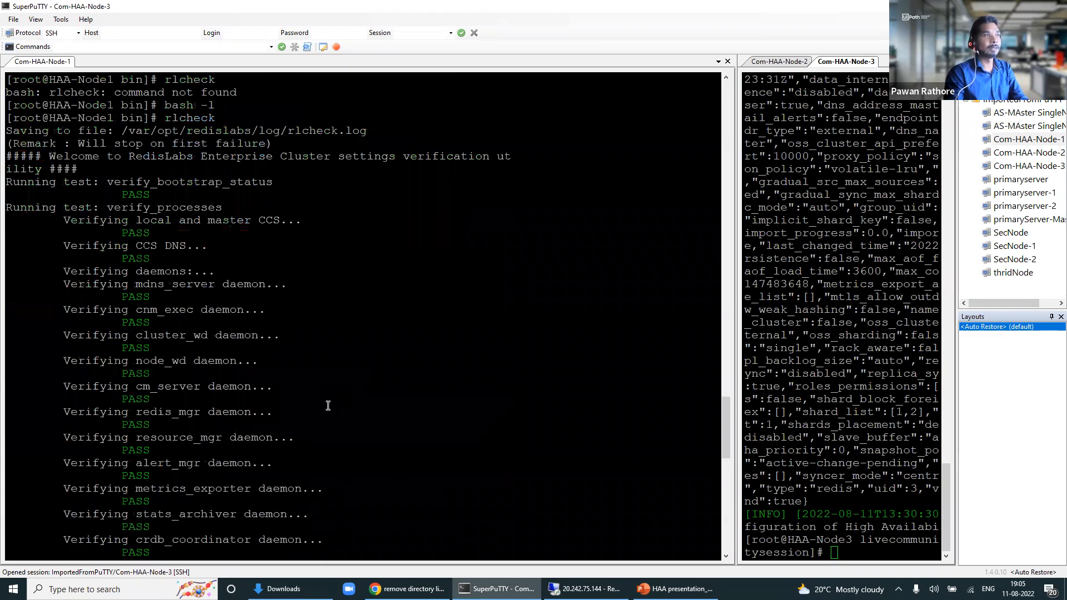
scroll(327, 406, "down", 10)
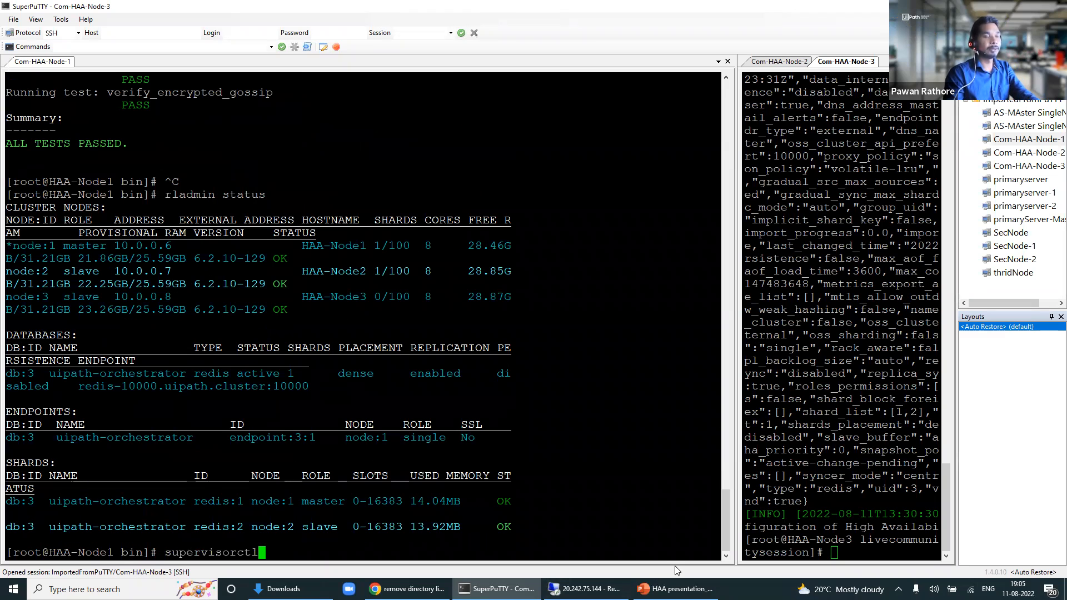
type("s")
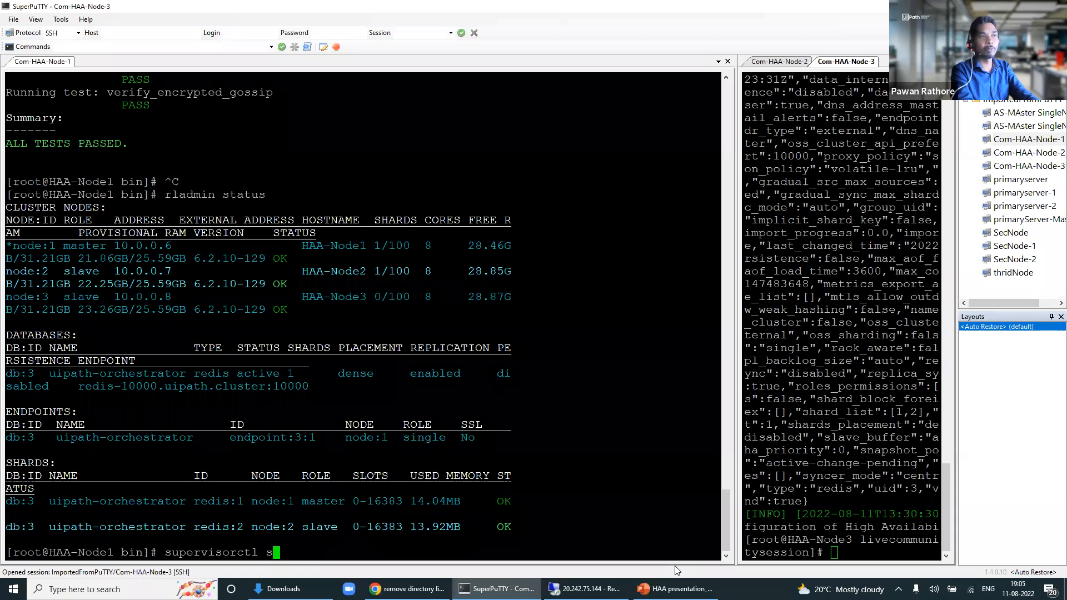
type("top all")
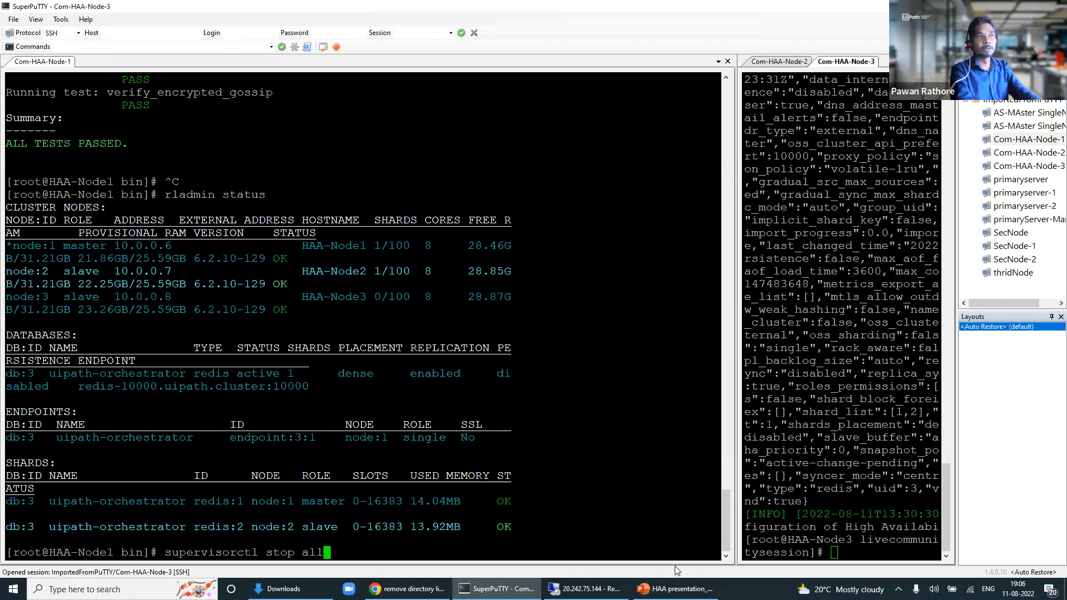
key("Return")
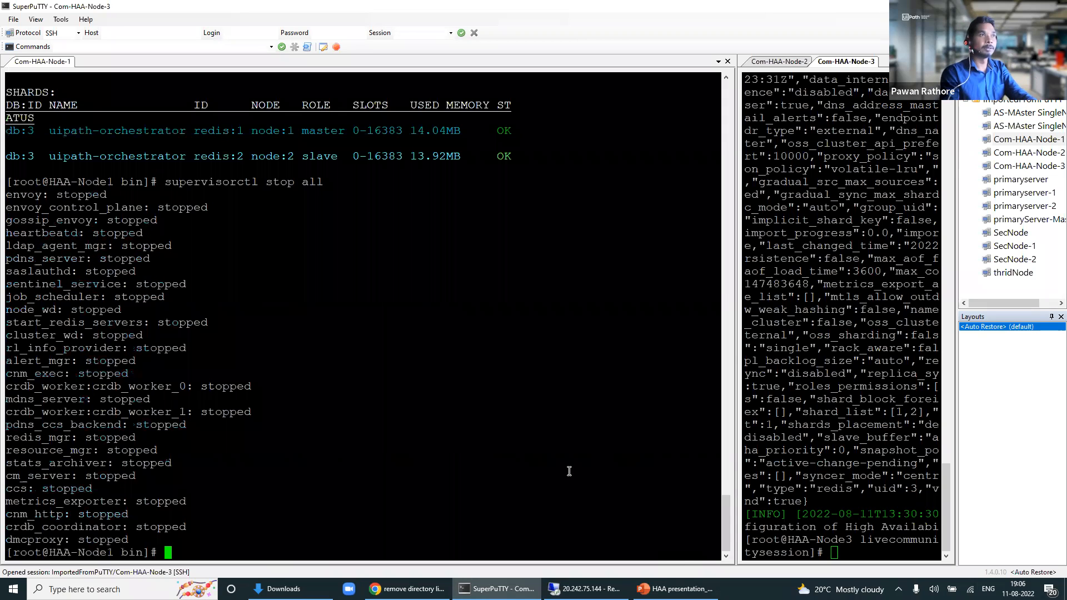
left_click(732, 351)
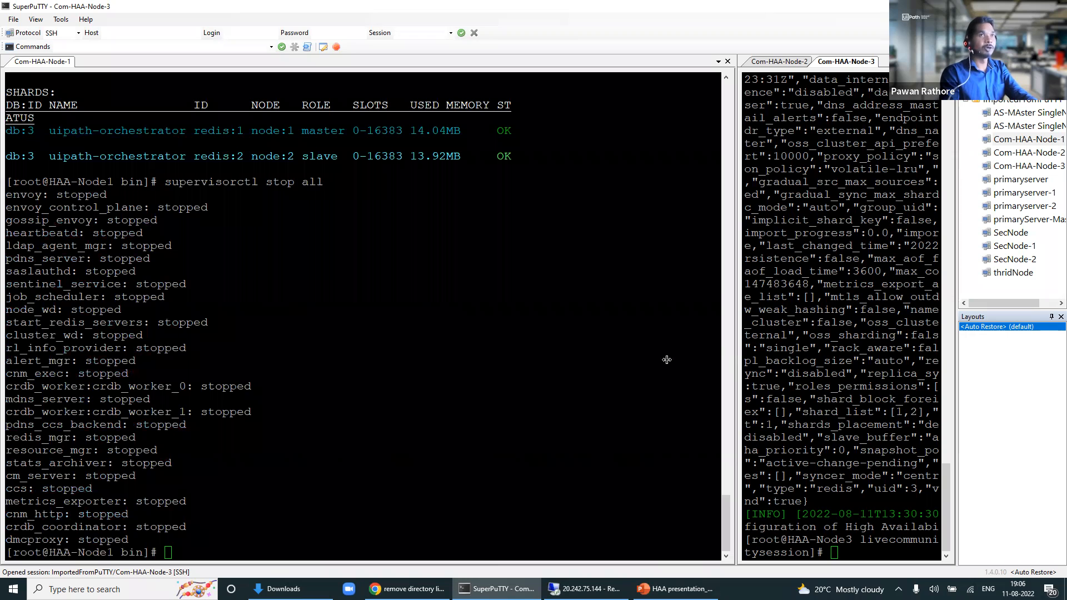
Step: Open the web console's nodes page and try reloading it from node 1's address
left_click(590, 590)
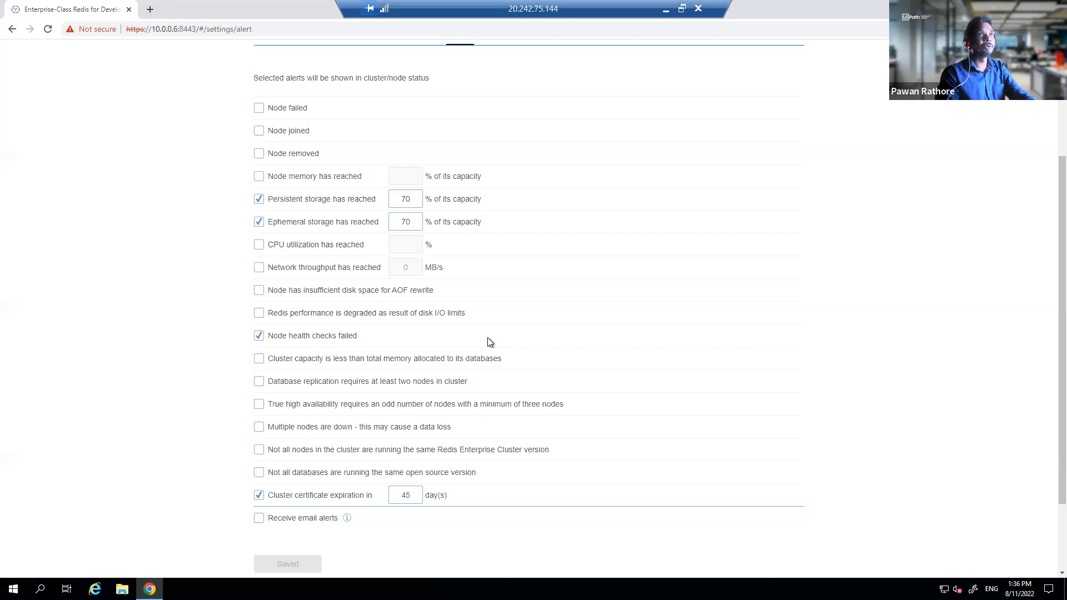
scroll(489, 234, "up", 2)
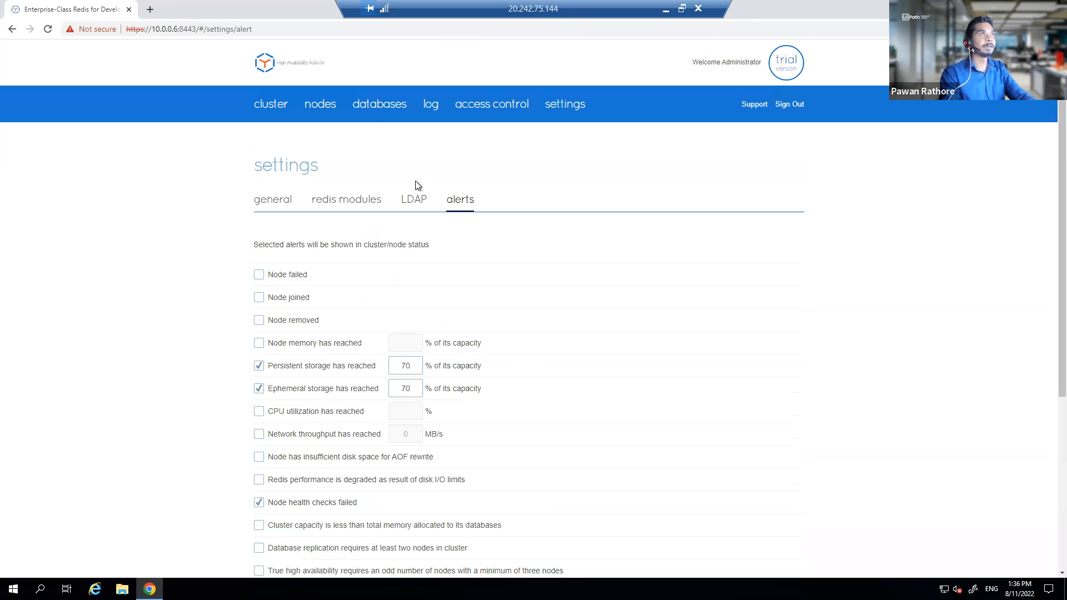
left_click(327, 107)
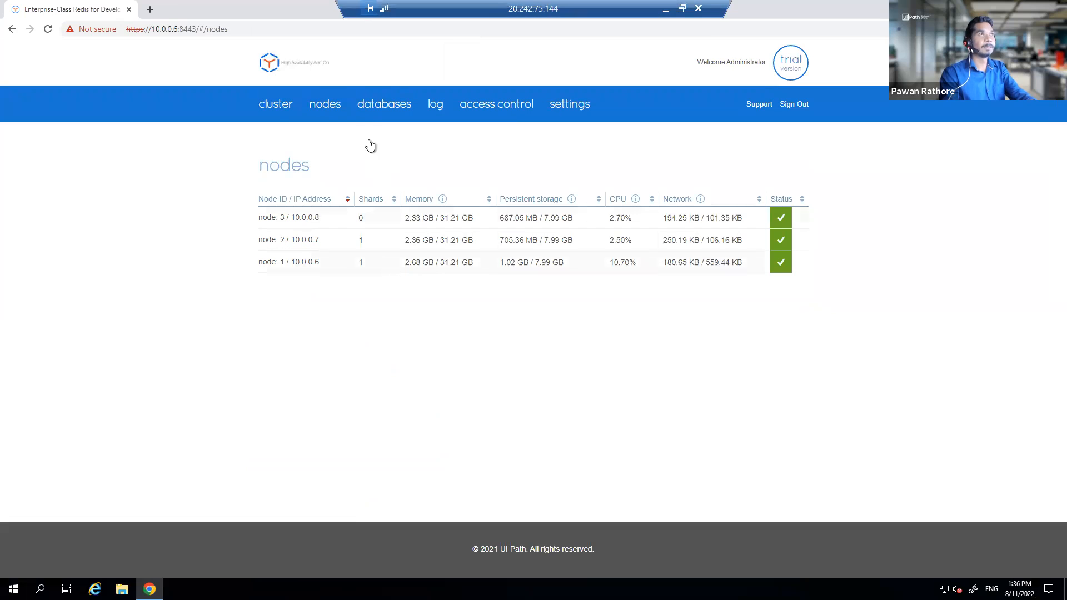
left_click(296, 33)
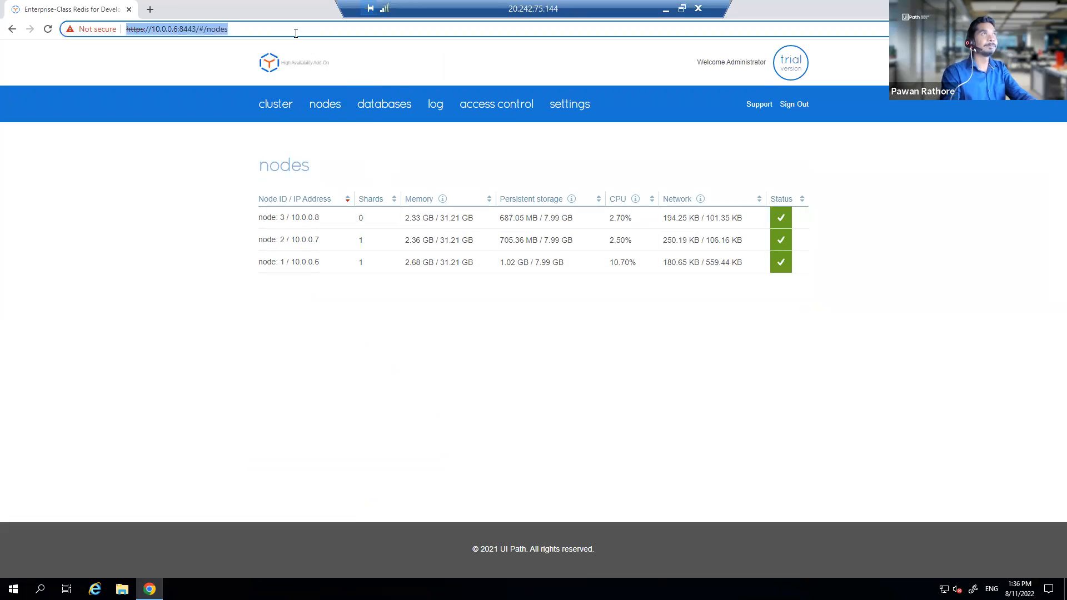
key("Return")
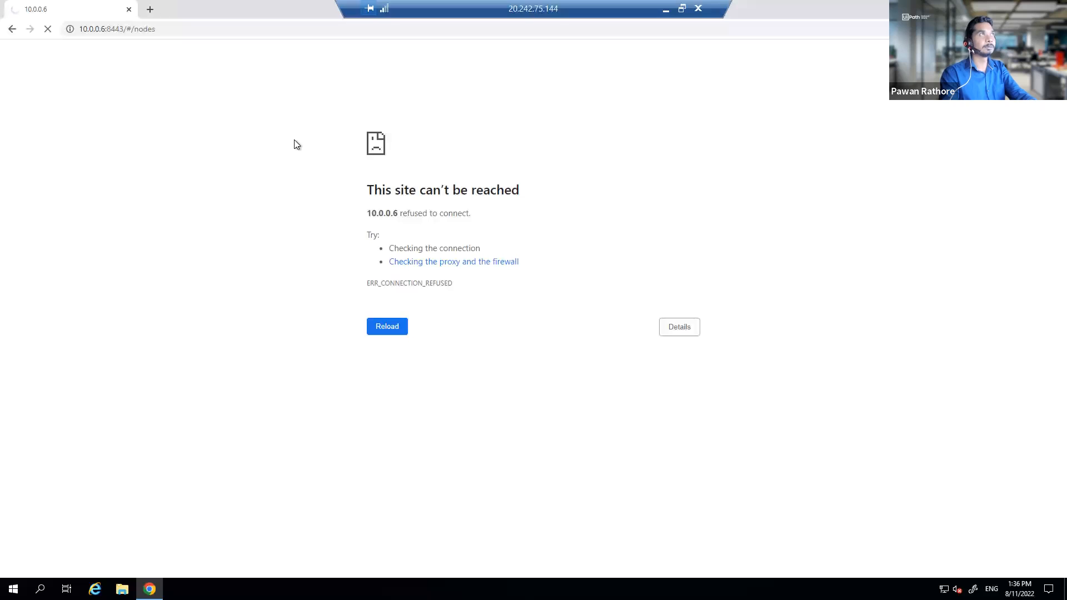
Step: Point the console address at 10.0.0.7 and proceed past the certificate warning
left_click(107, 29)
left_click(103, 28)
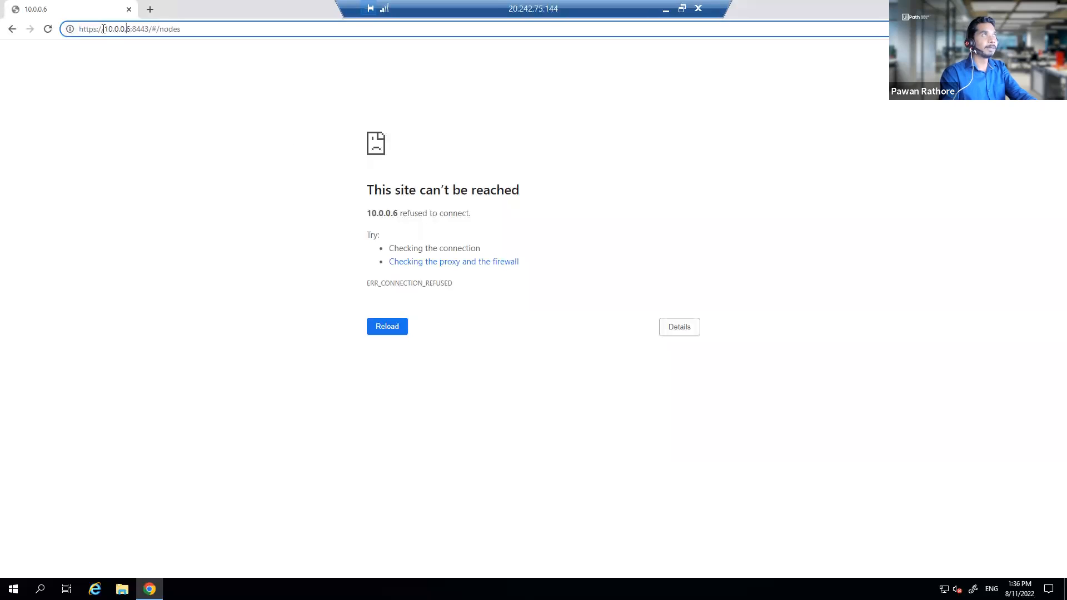
key("Return")
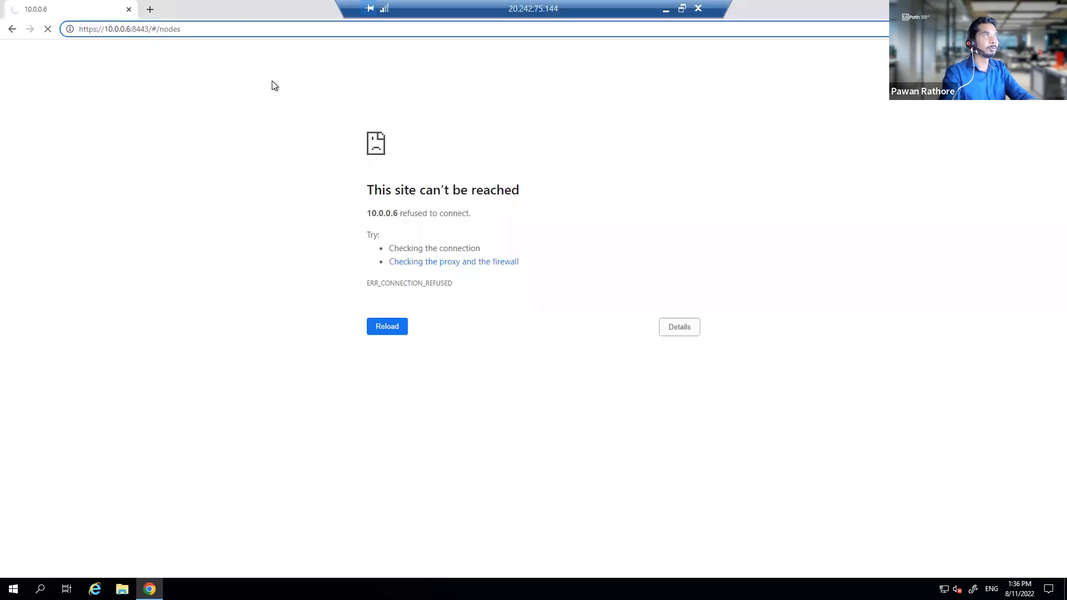
key("BackSpace")
type("7")
key("Return")
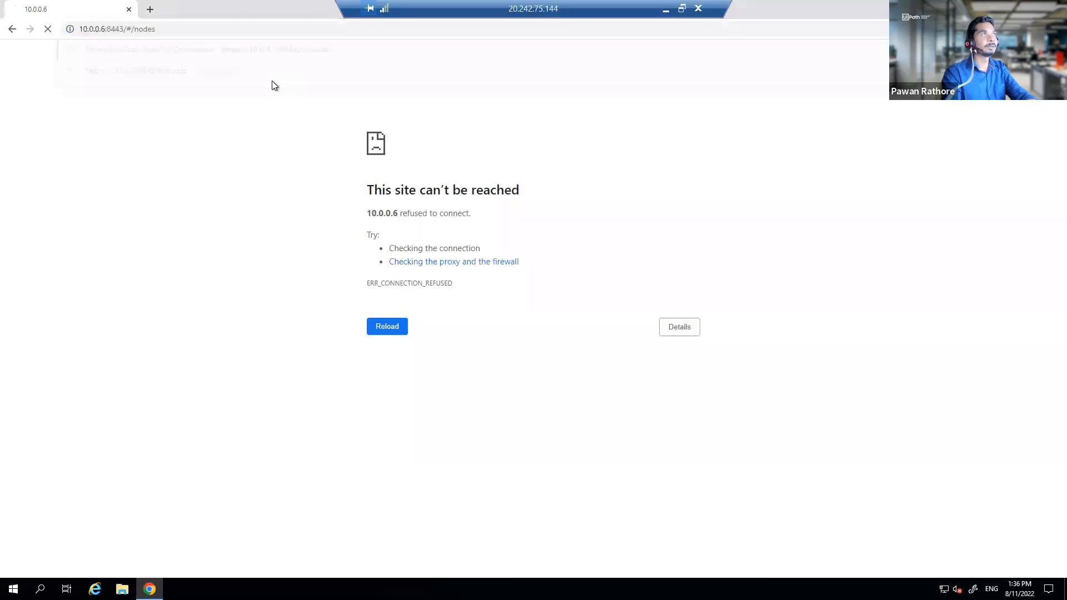
left_click(389, 348)
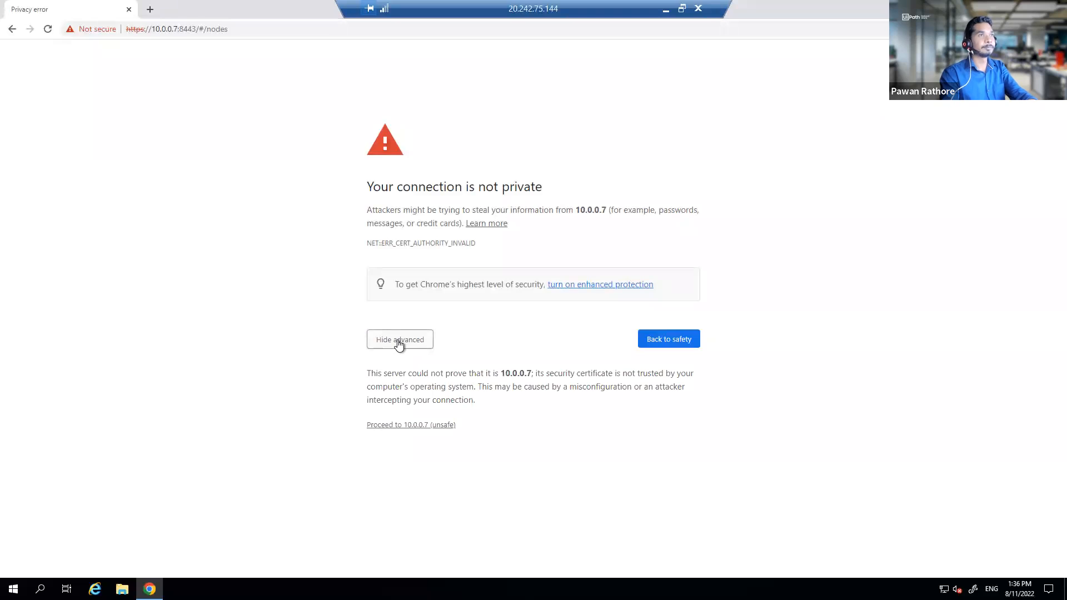
left_click(414, 426)
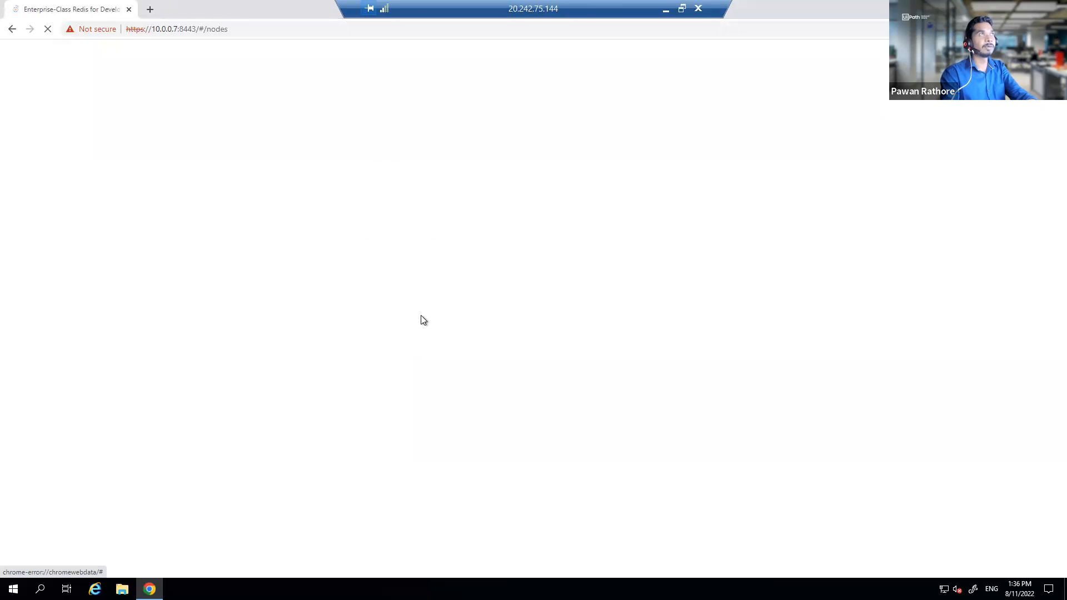
Step: Log in with the saved account e-mail and password, then view the nodes list
left_click(325, 209)
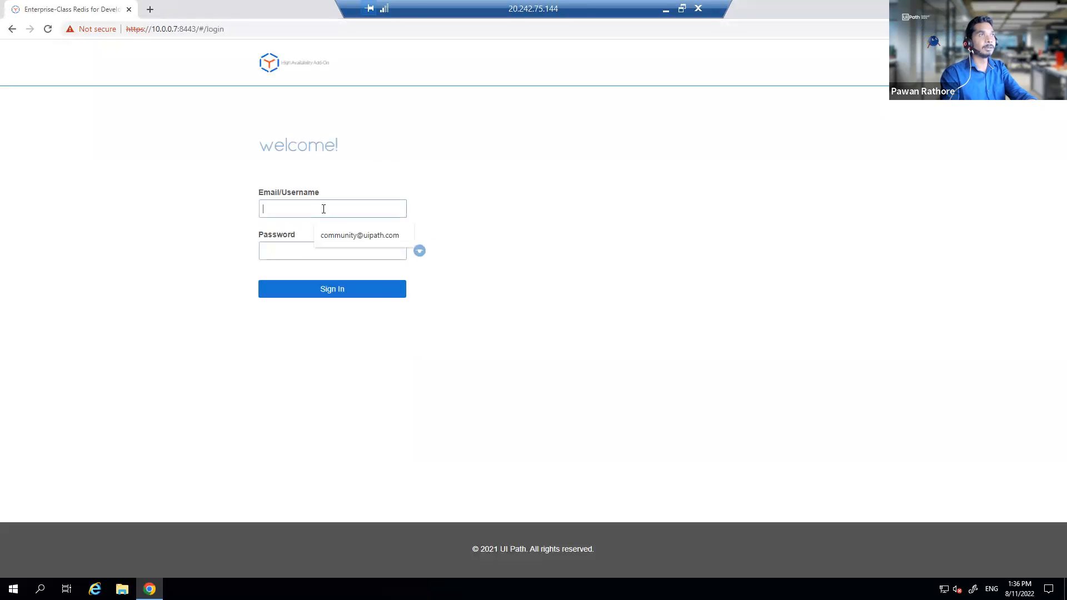
left_click(336, 238)
left_click(329, 254)
type("•••••")
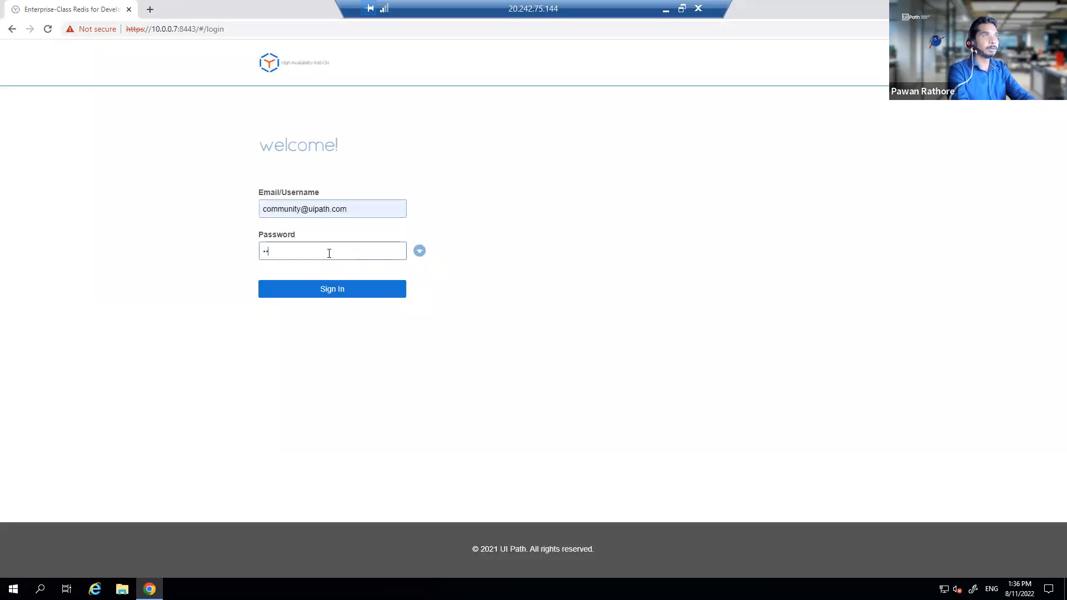
type("••")
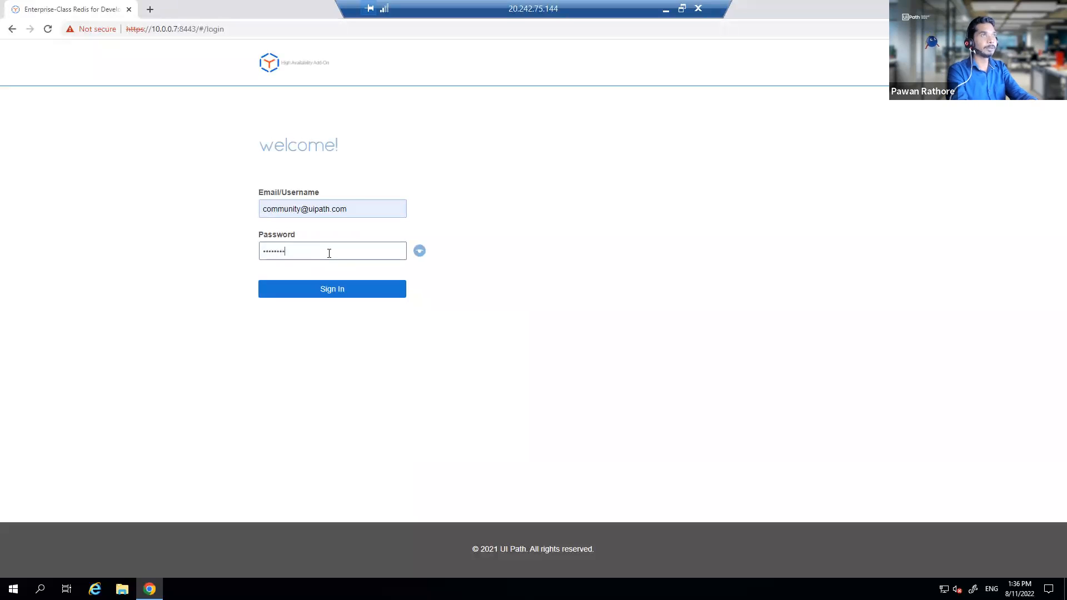
key("Return")
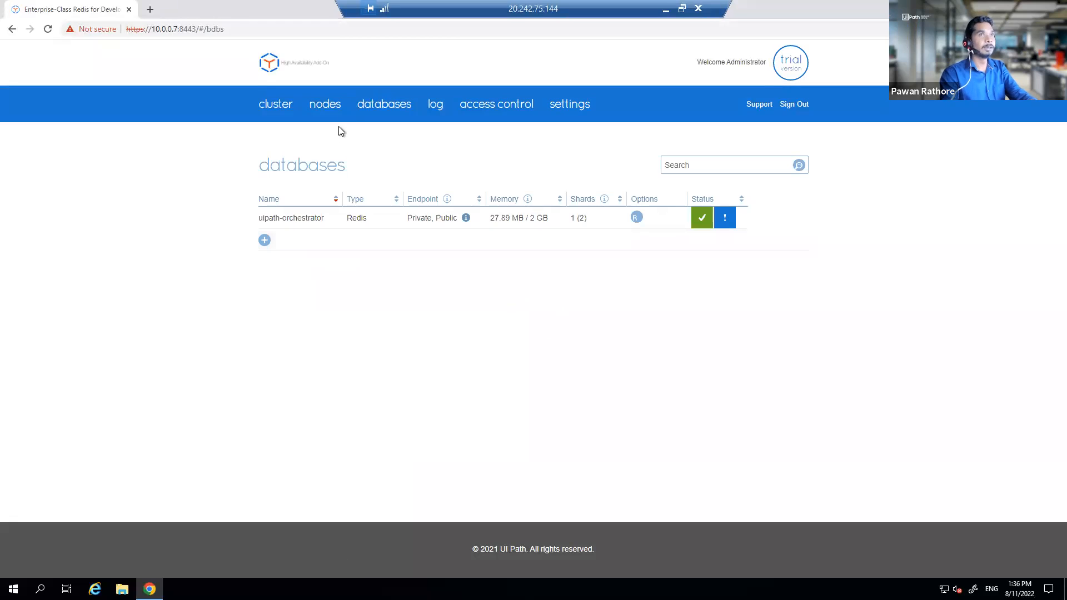
left_click(338, 105)
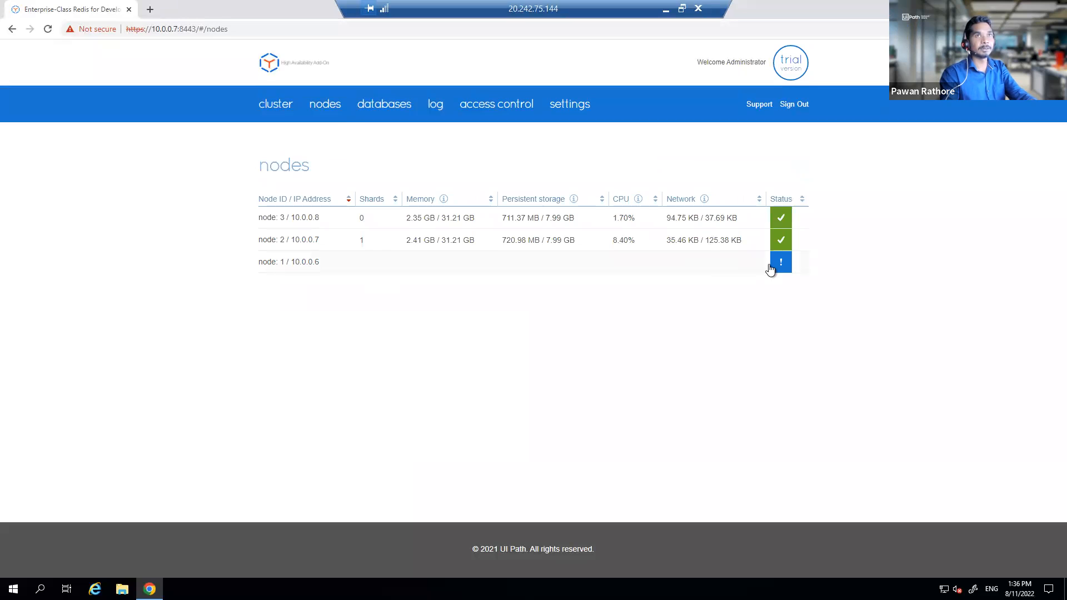
mouse_move(778, 271)
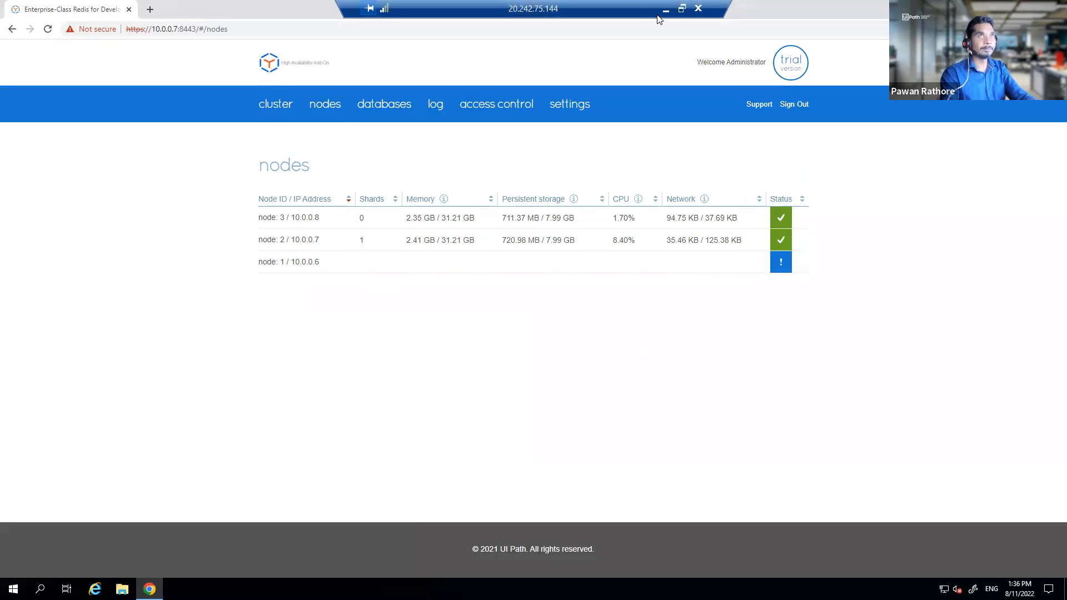
Step: Return to the node terminals, resize the panes and bring up the Node-2 session
key("alt+Tab")
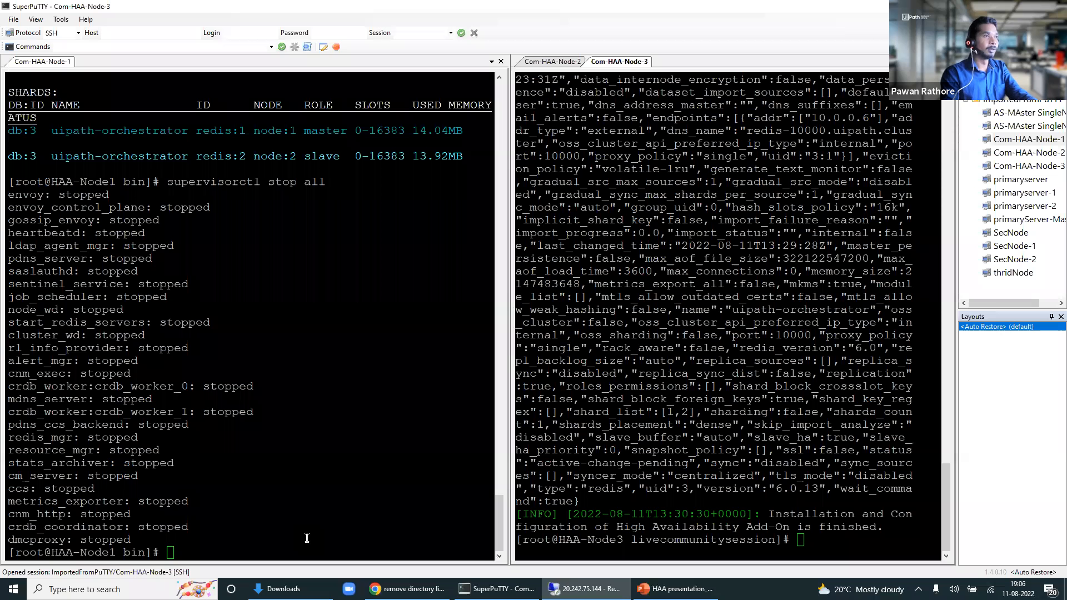
left_click(309, 538)
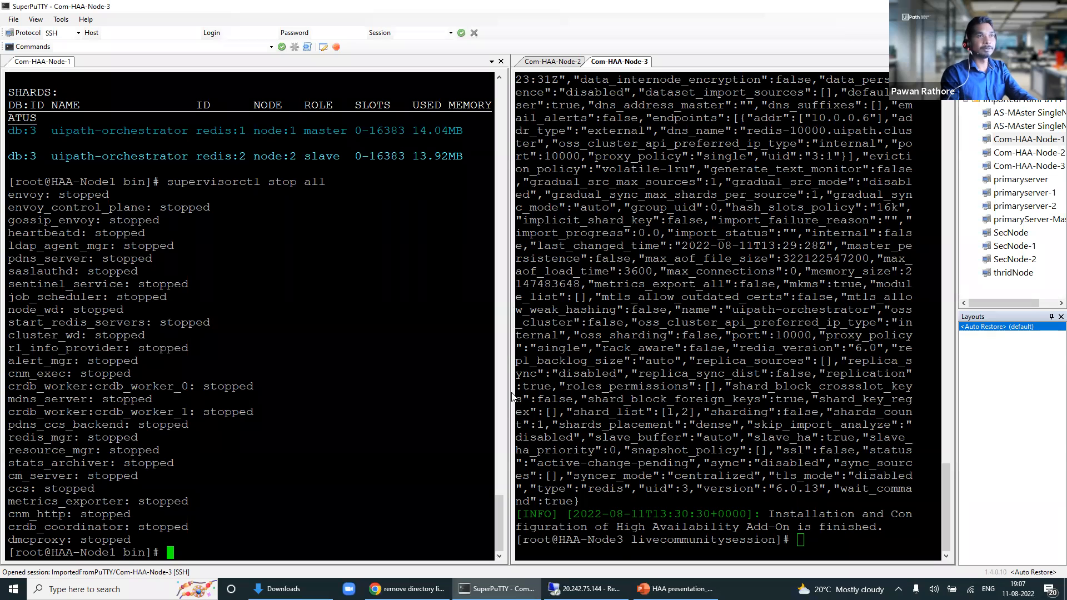
left_click_drag(511, 395, 438, 394)
left_click(781, 528)
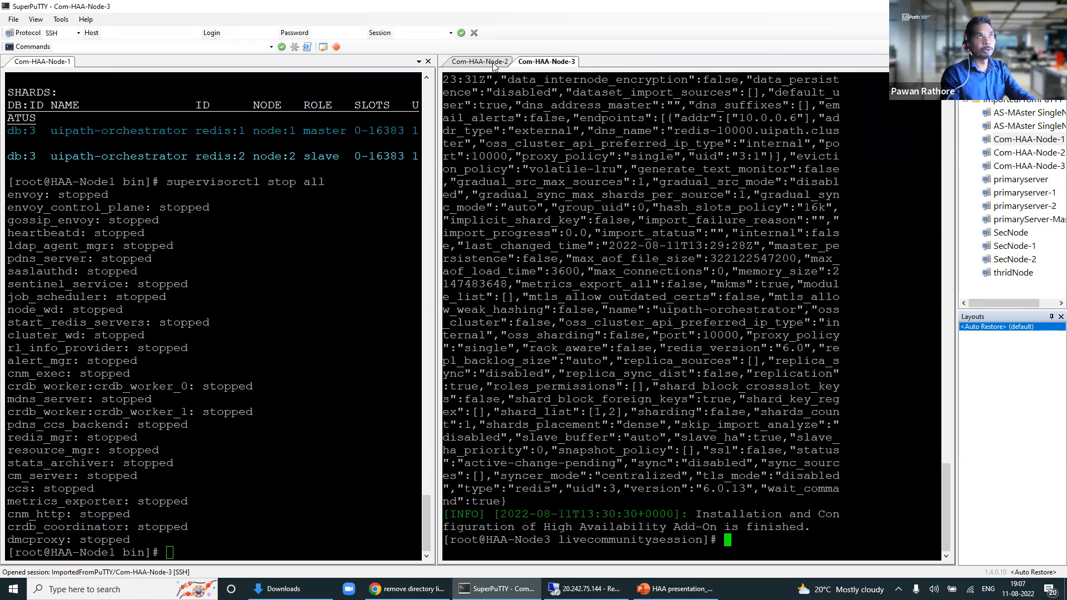
key("ctrl+Tab")
Step: Change into /opt/redislabs/bin on Node-2 and list its contents
type("cd")
type("/")
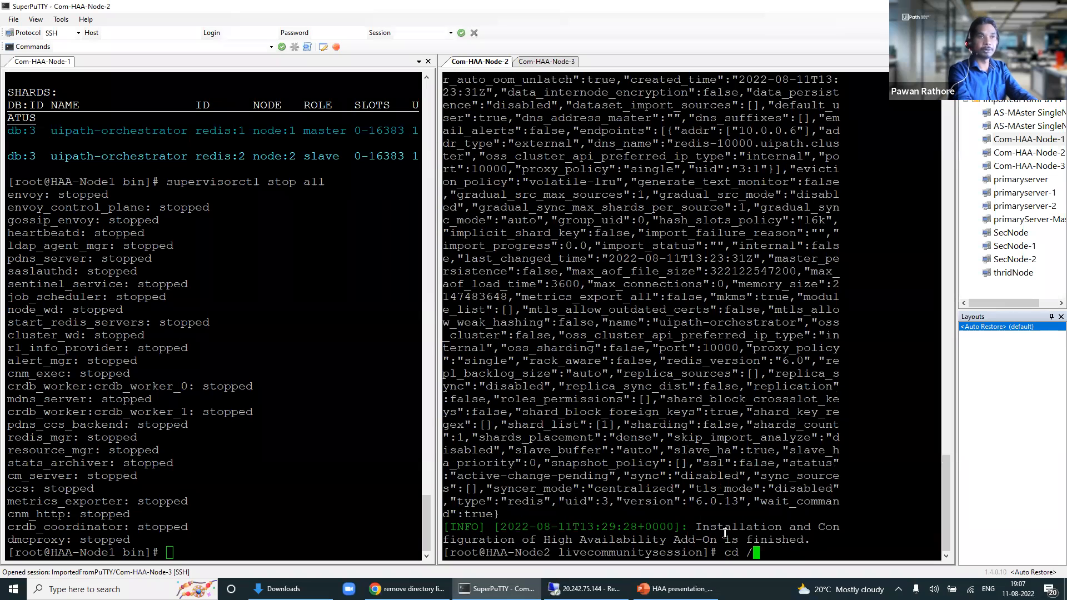
type("opt/red")
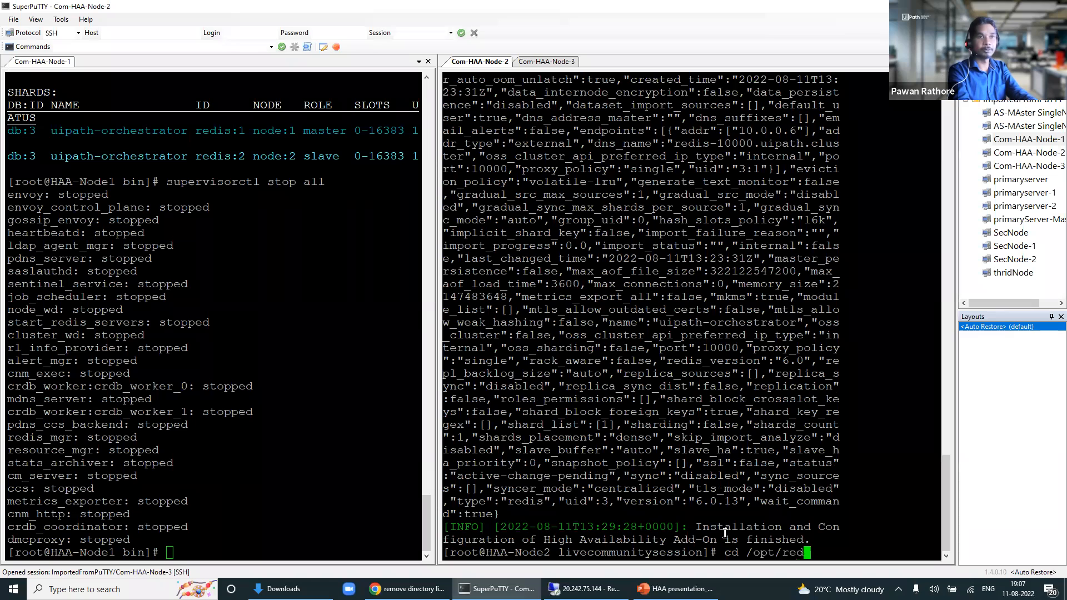
key("Tab")
type("bin")
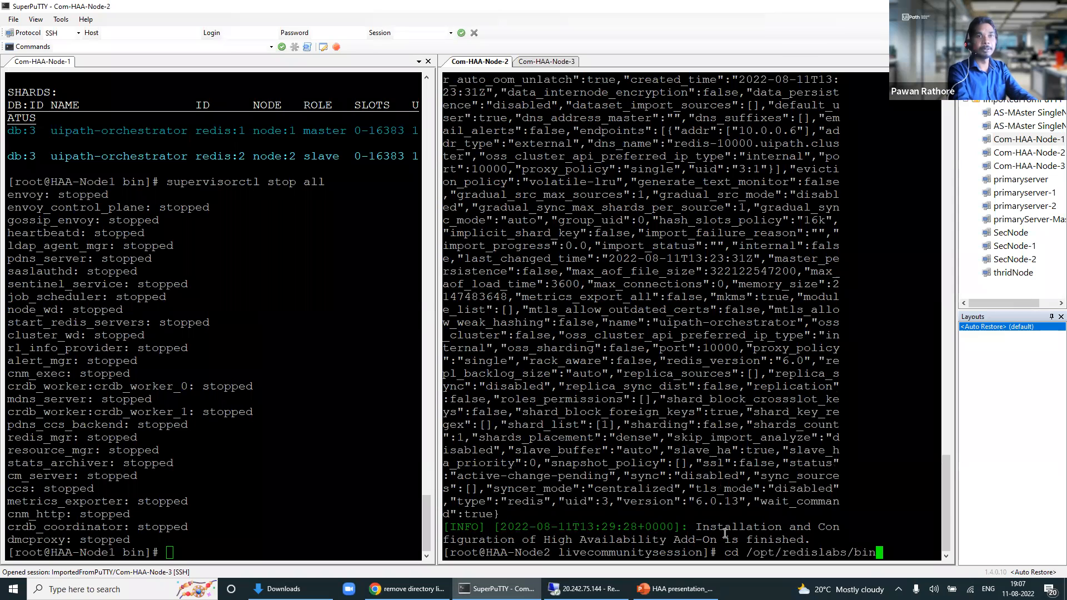
key("Return")
type("li")
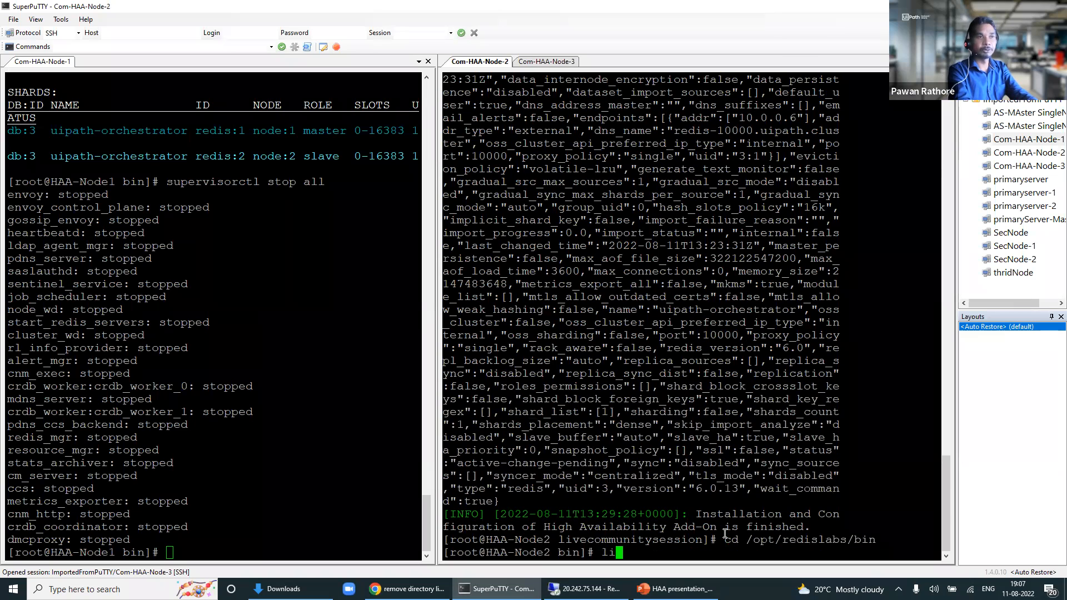
key("BackSpace")
key("BackSpace")
type("ls")
key("Return")
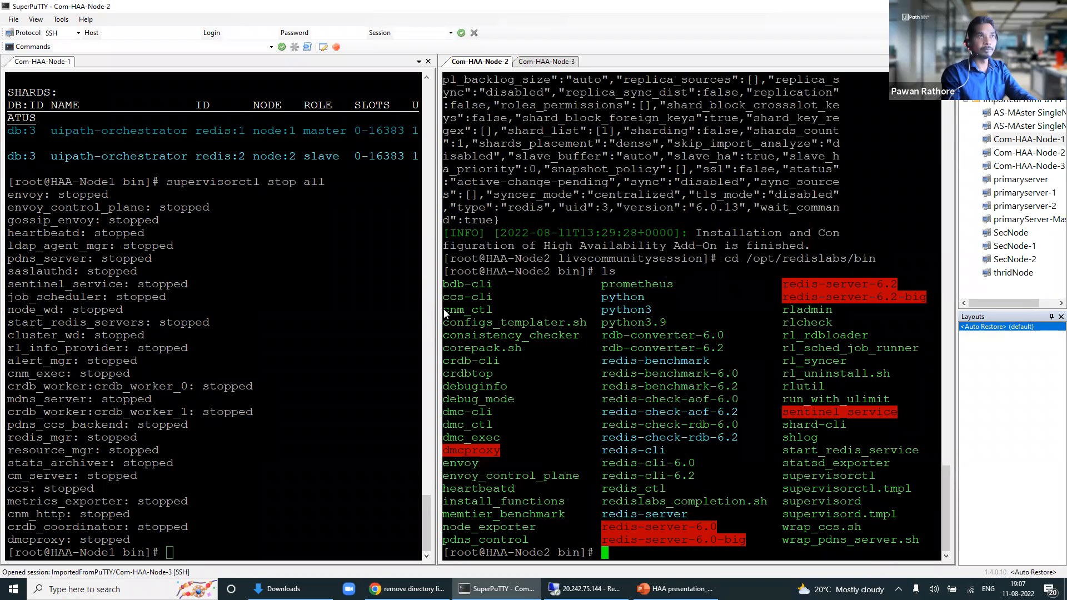
Step: Run rladmin status from a bash -l login shell, showing node 1 DOWN and node 2 master
left_click_drag(437, 318, 322, 318)
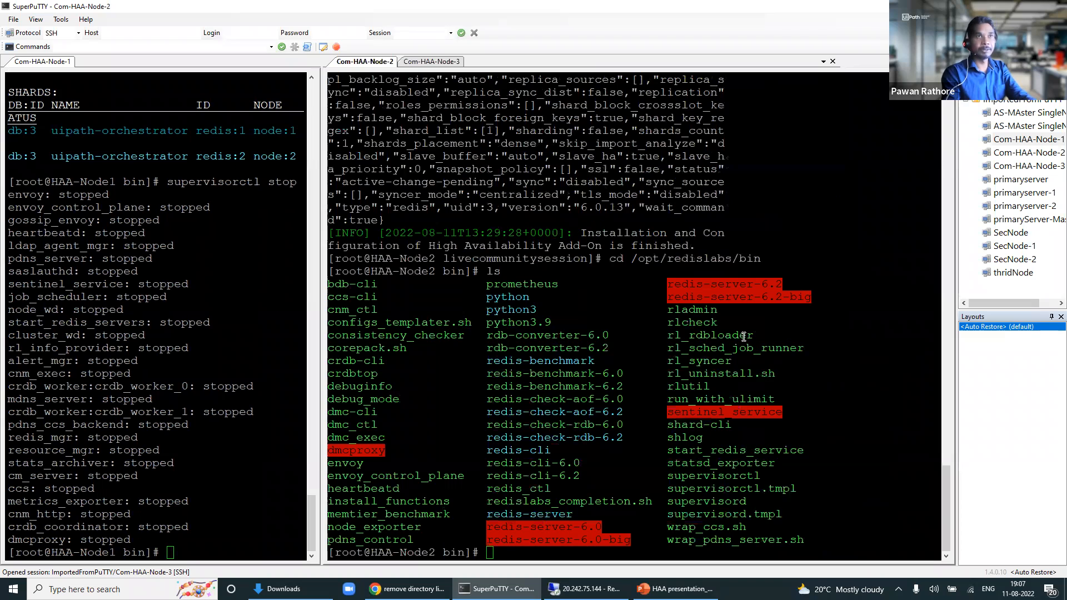
double_click(692, 310)
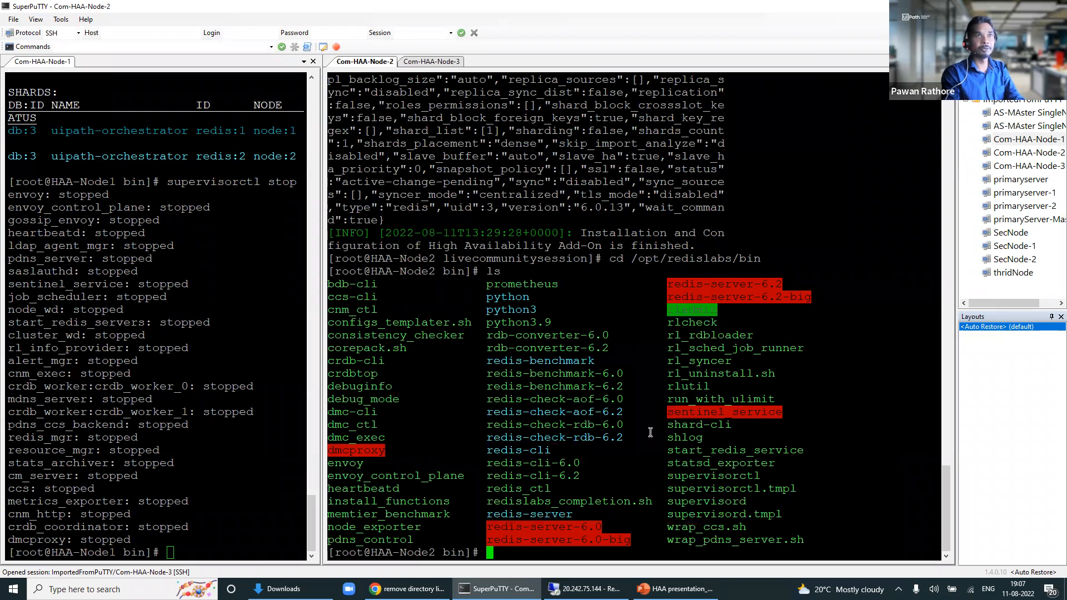
right_click(556, 549)
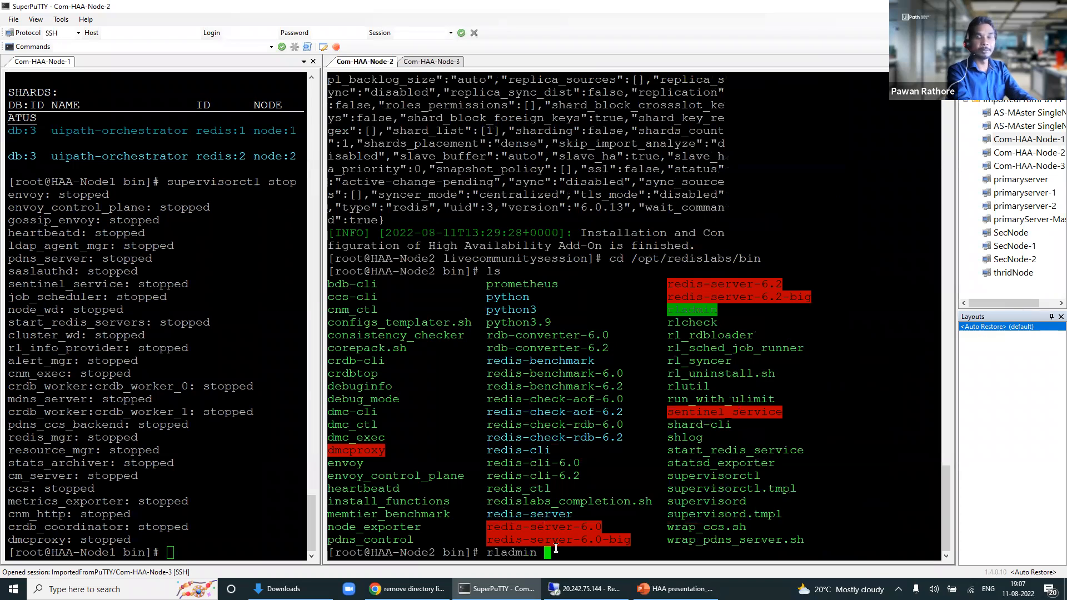
type("status")
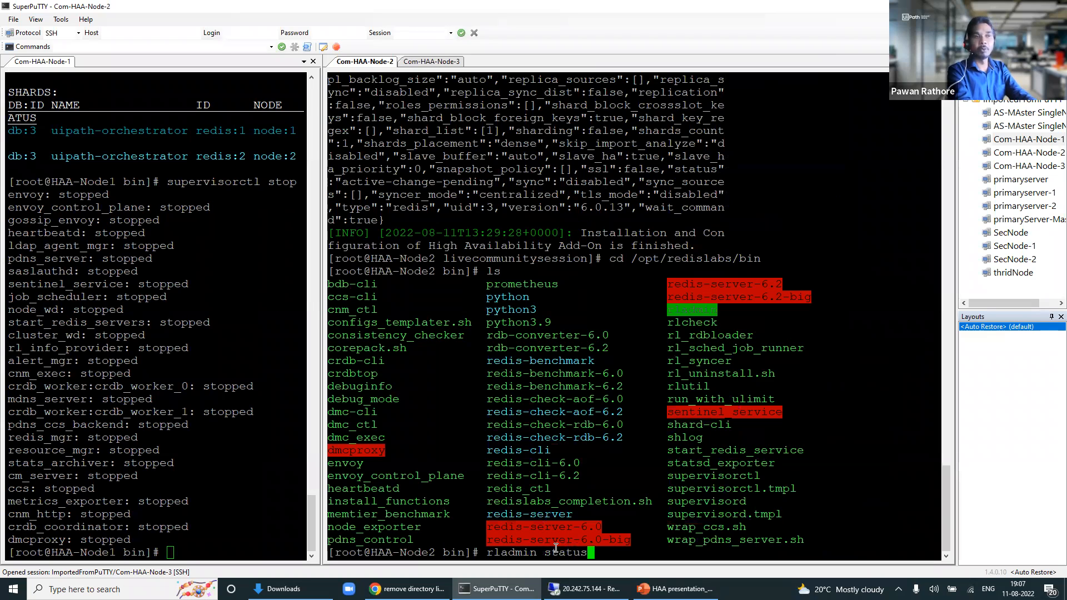
key("Return")
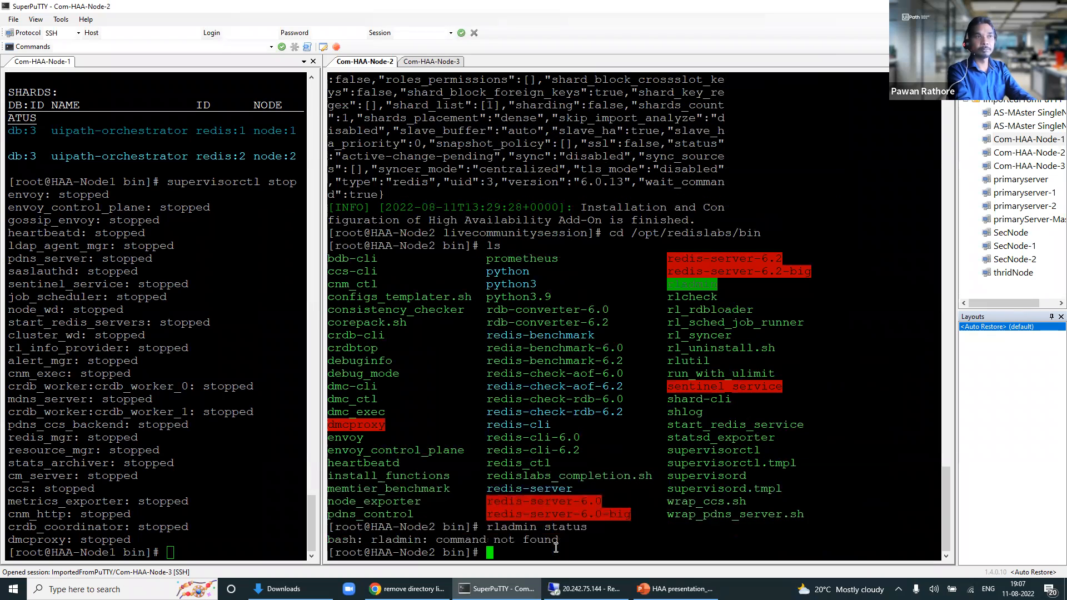
type("bash -l")
key("Return")
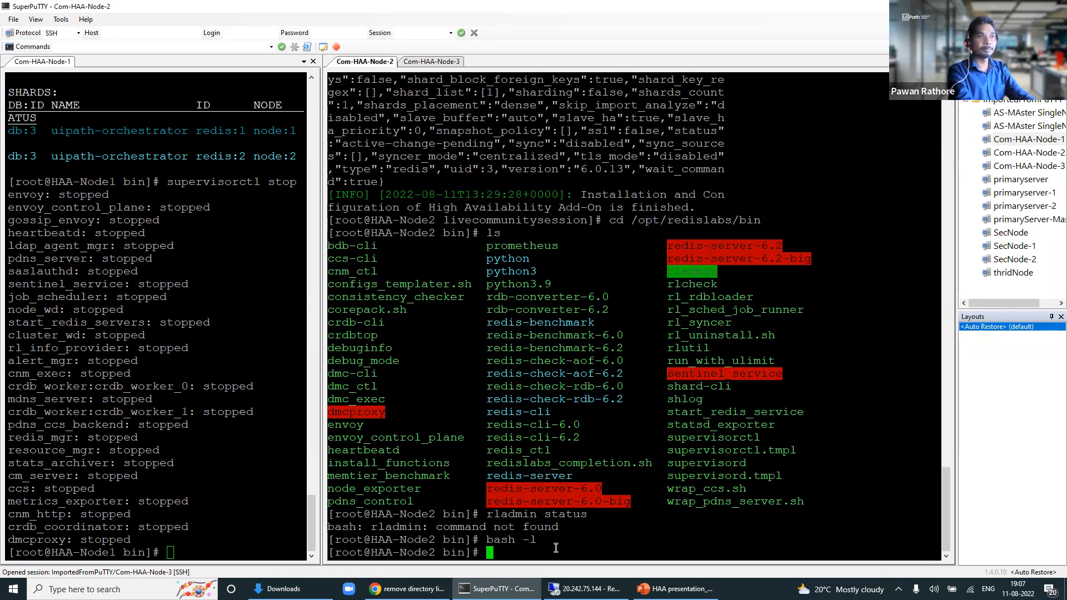
type("rladmin")
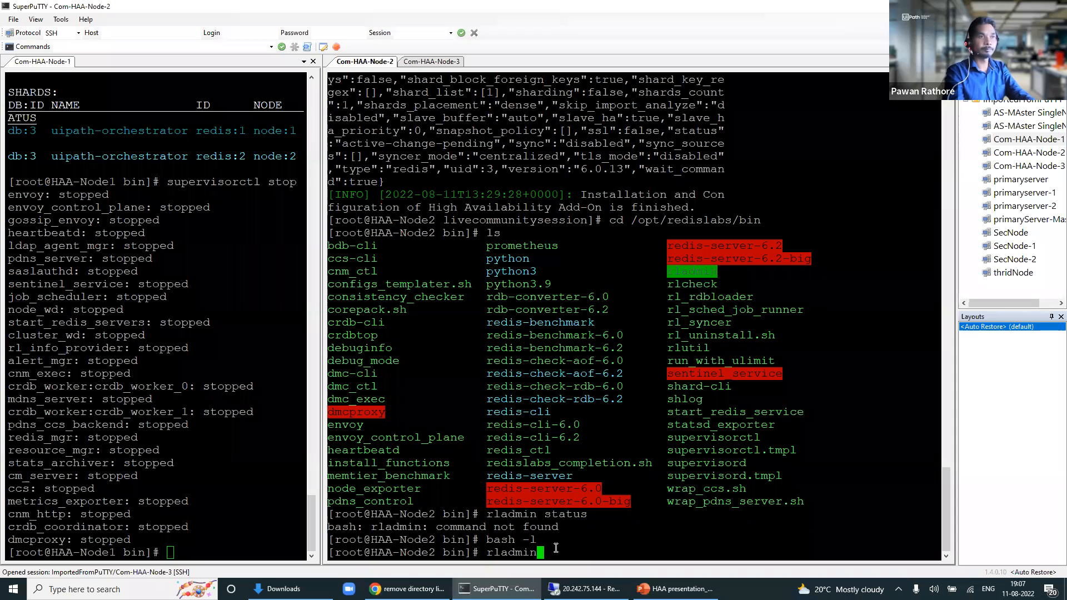
type(" status")
key("Return")
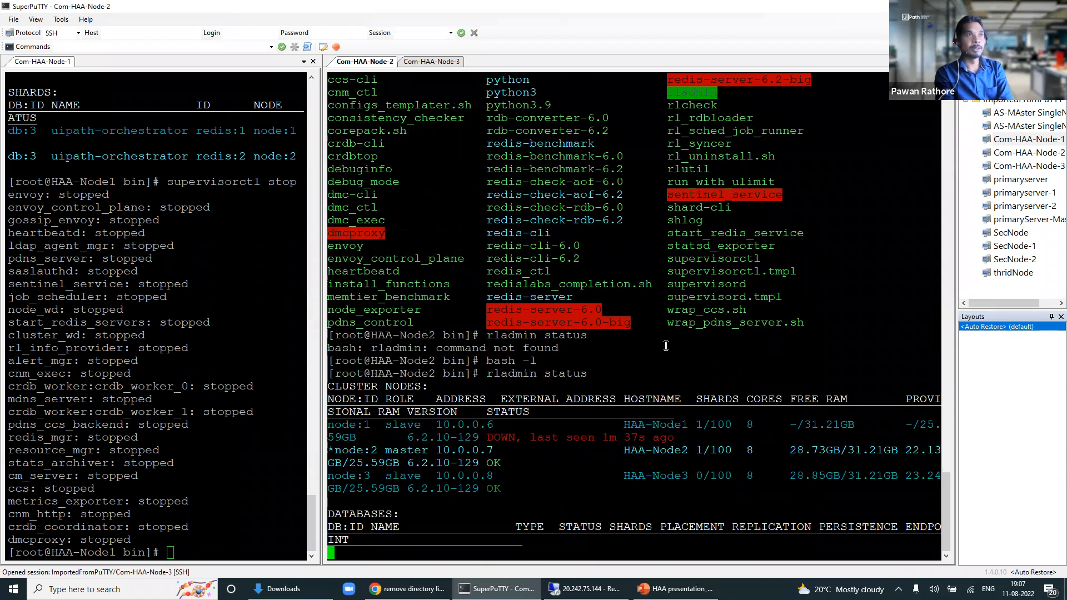
left_click_drag(344, 284, 371, 284)
left_click_drag(494, 271, 558, 297)
left_click(612, 296)
left_click_drag(667, 297, 607, 296)
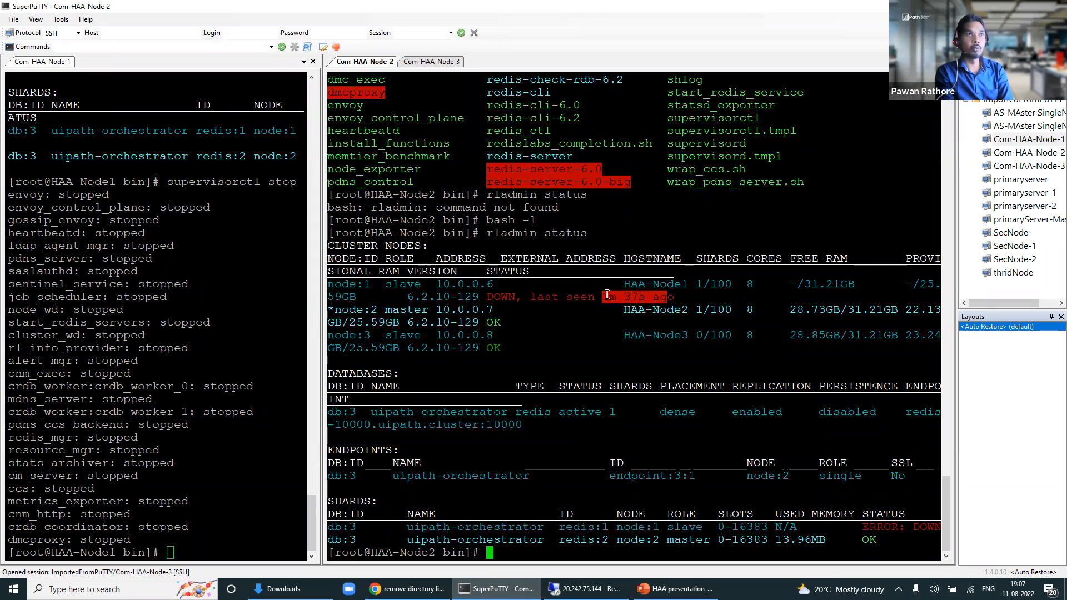
left_click_drag(544, 296, 605, 296)
left_click_drag(531, 296, 594, 301)
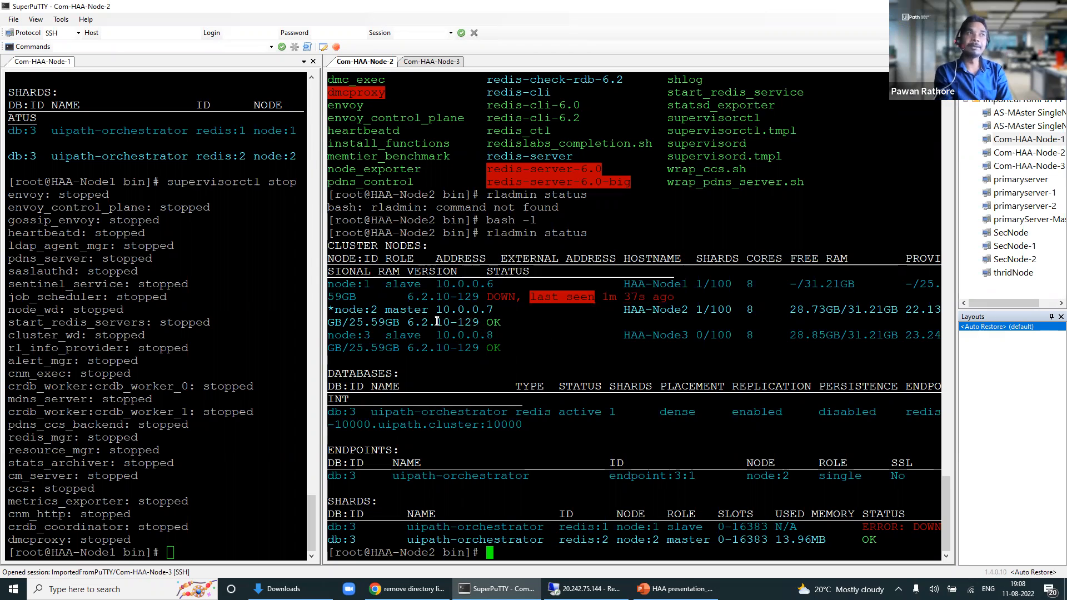
mouse_move(330, 309)
left_mouse_down()
mouse_move(347, 310)
mouse_move(327, 309)
left_mouse_up()
left_click(362, 309)
left_click(333, 309)
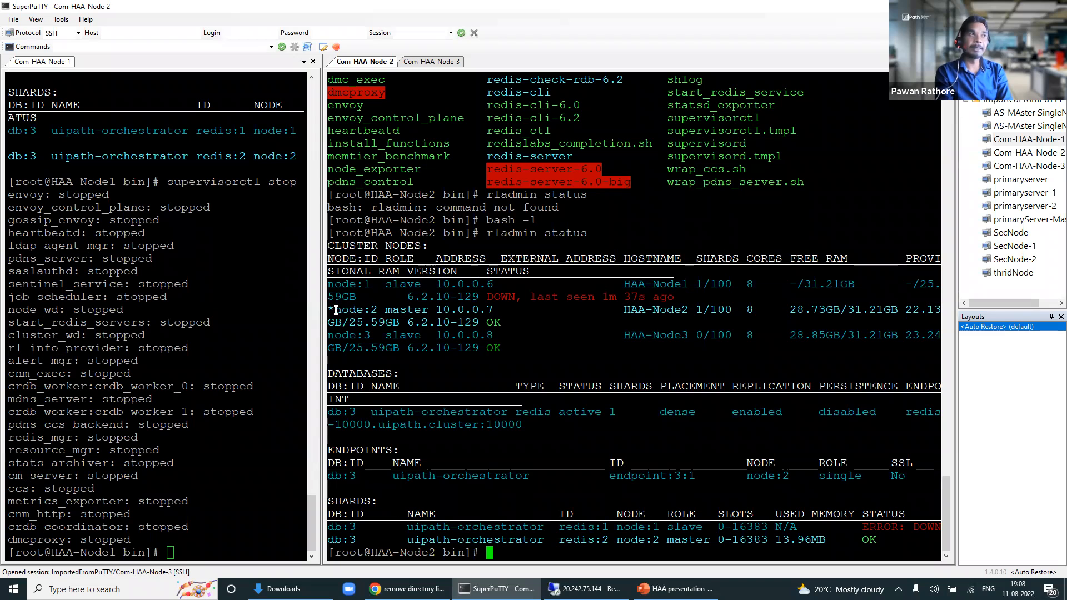
left_click_drag(363, 310, 425, 311)
left_click(388, 313)
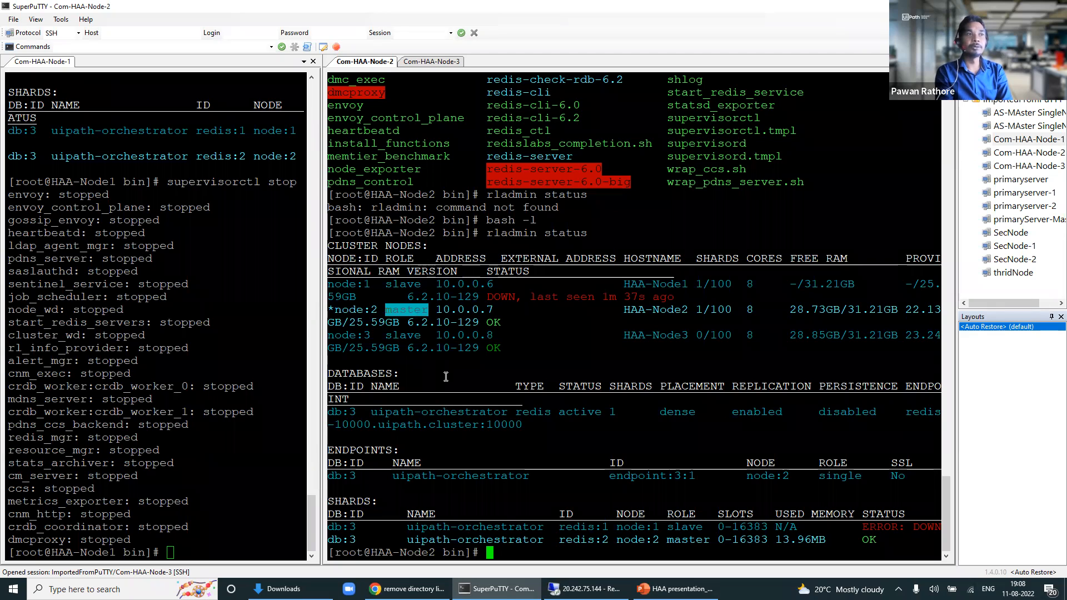
left_click(220, 539)
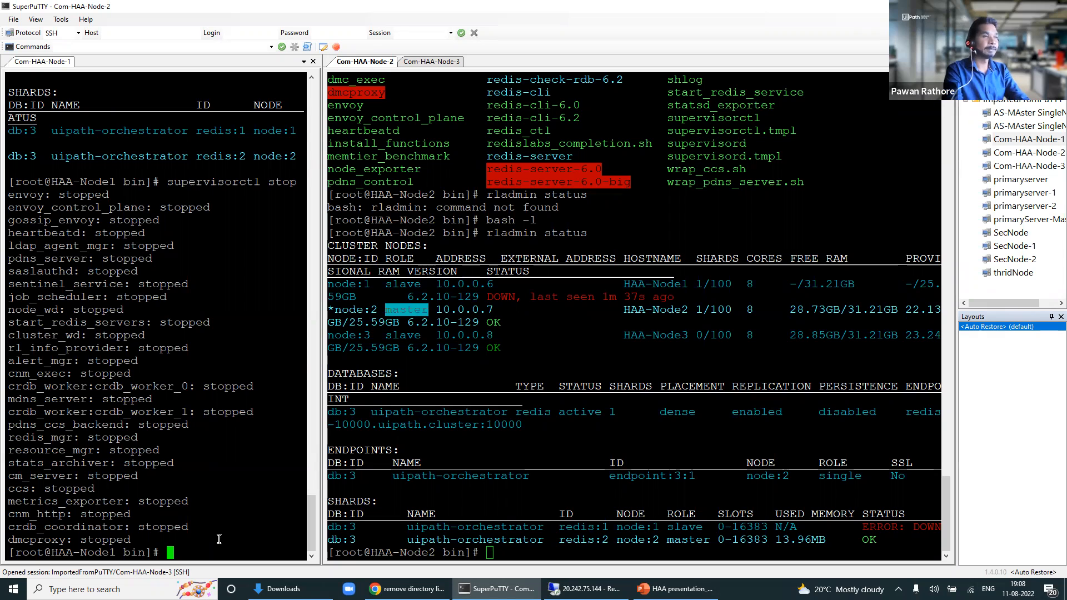
Step: Edit the recalled stop command into supervisorctl start all to restart Node-1's services
key("Up")
key("BackSpace")
key("BackSpace")
key("BackSpace")
key("BackSpace")
key("BackSpace")
key("BackSpace")
key("BackSpace")
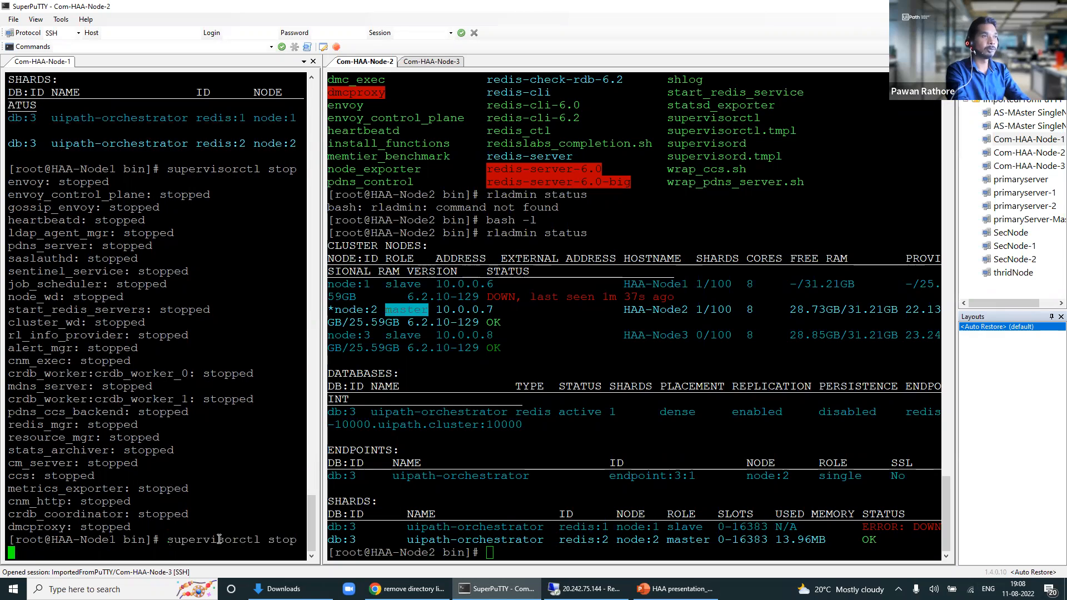
type("t")
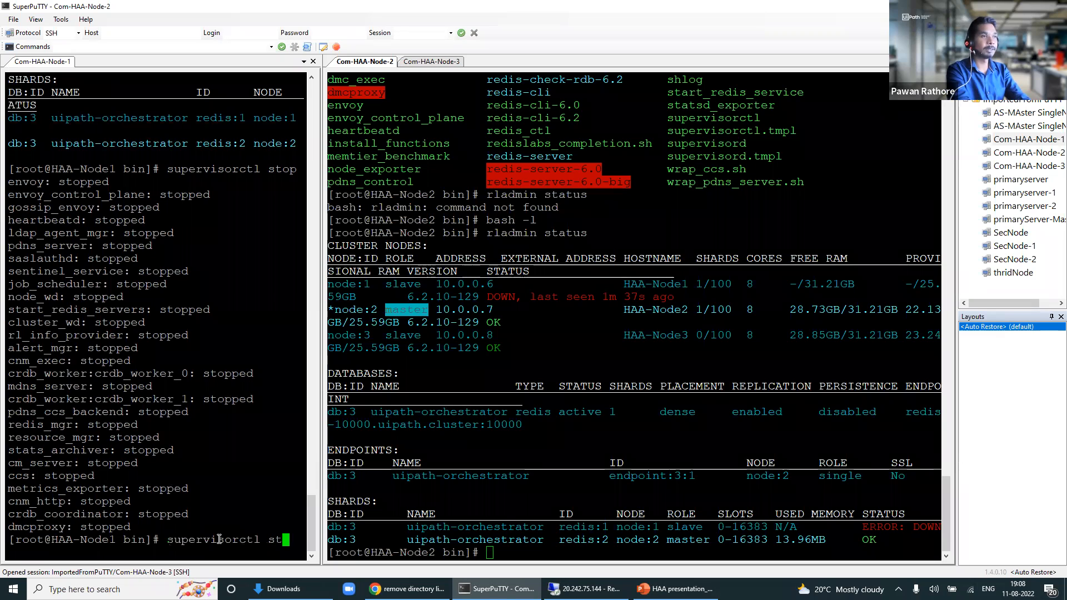
type("art all")
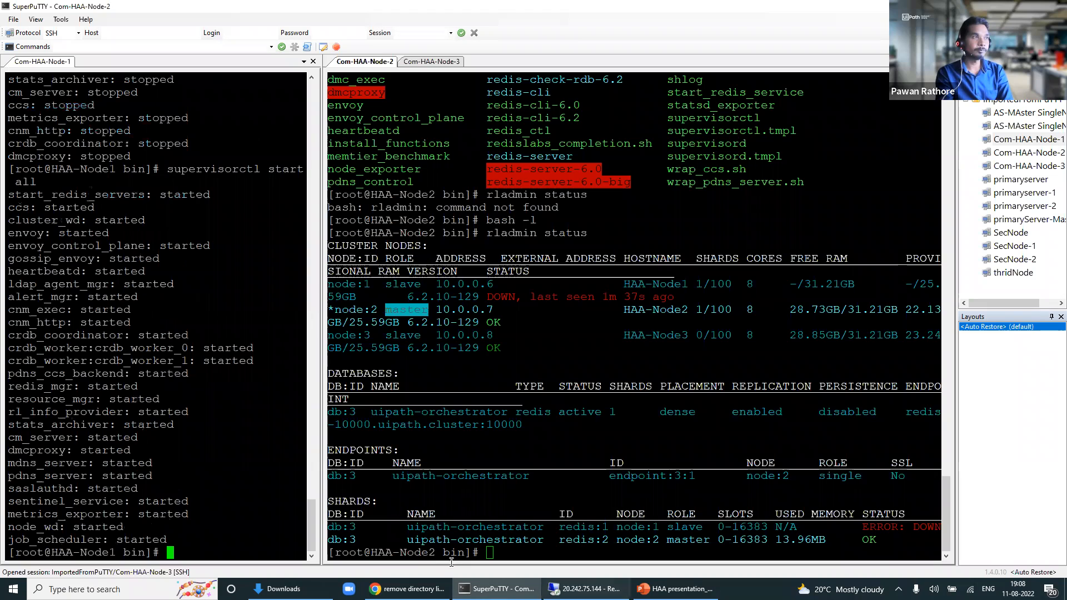
left_click_drag(303, 542, 159, 539)
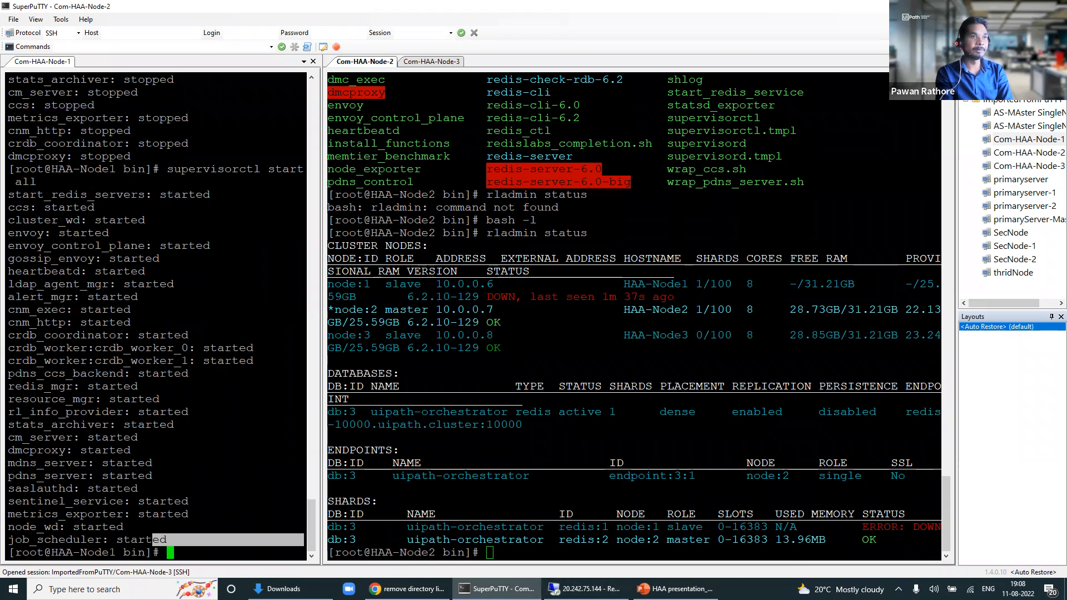
left_click(586, 589)
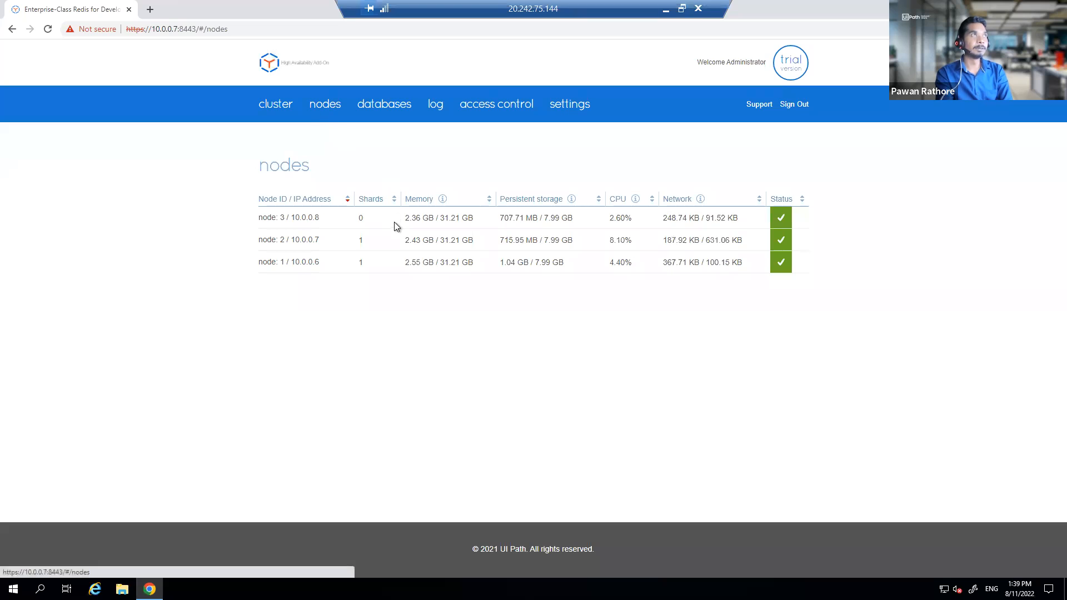
Step: Highlight the nodes table rows showing nodes 1–3, including 10.0.0.6, all healthy
left_click_drag(745, 262, 257, 269)
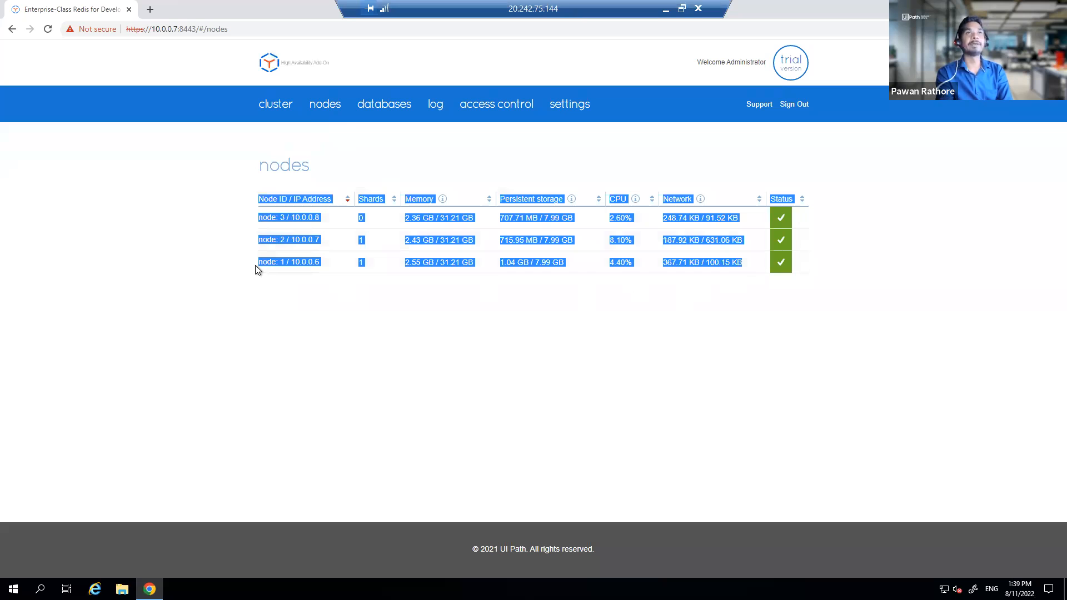
left_click(238, 259)
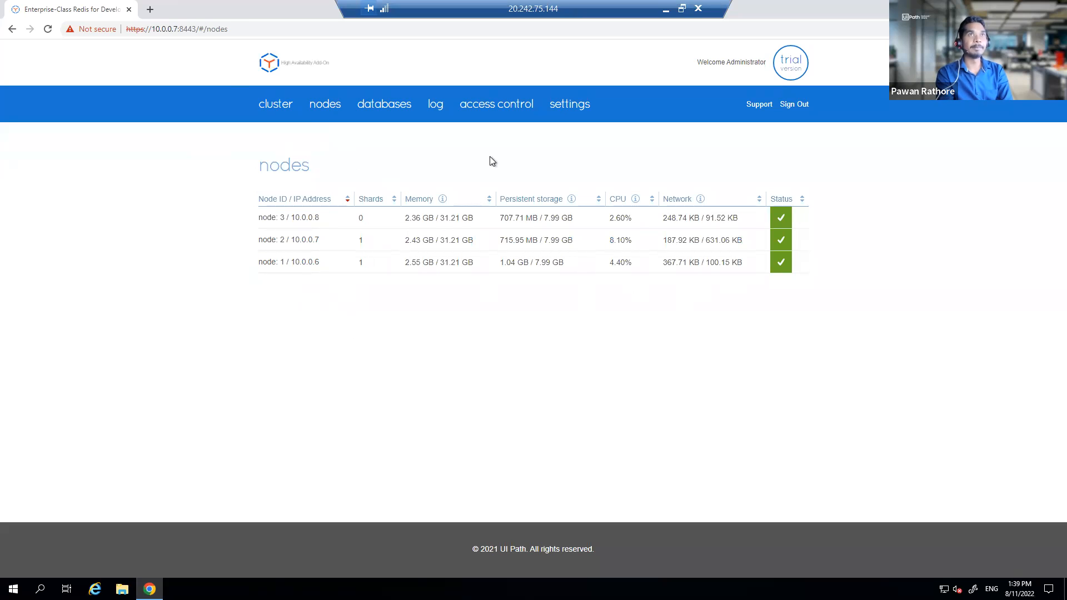
left_click_drag(887, 261, 185, 225)
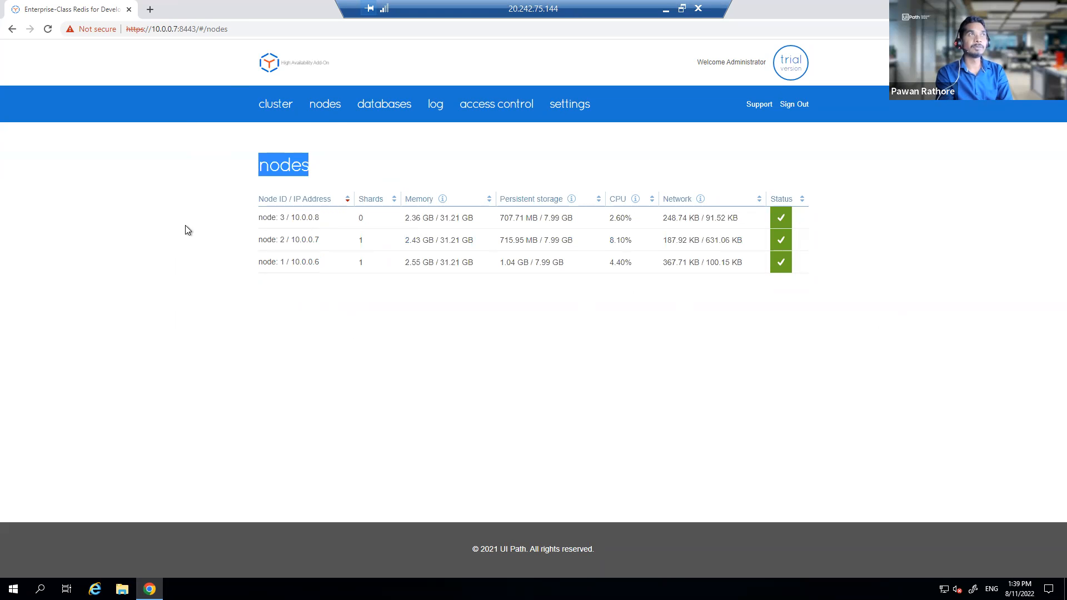
double_click(265, 351)
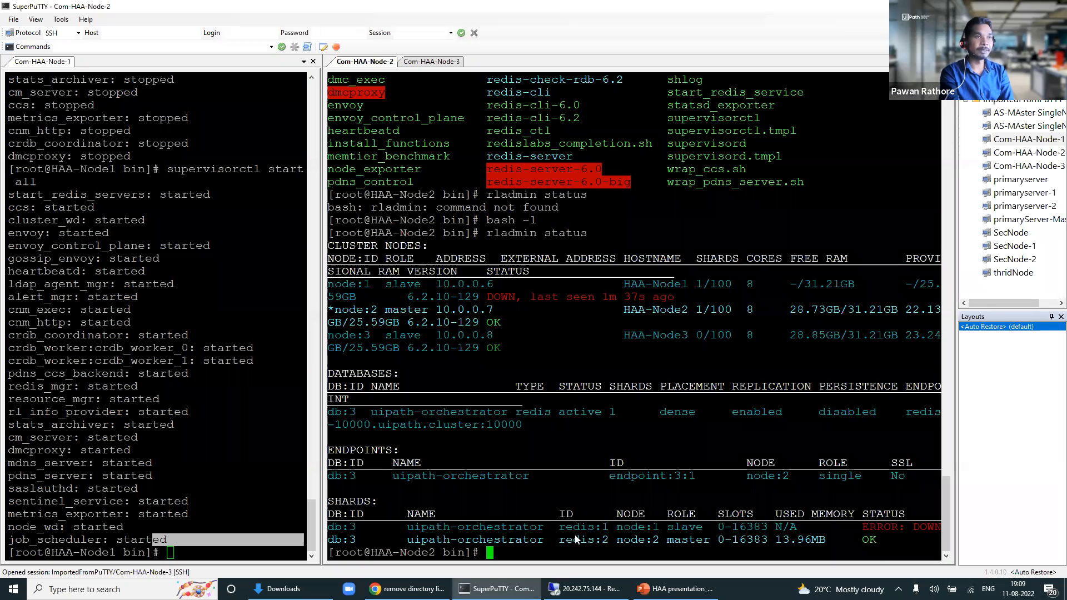
Step: Rerun rladmin status on Node-2 and highlight node 1 as OK slave, node 2 as master
key("Up")
key("Return")
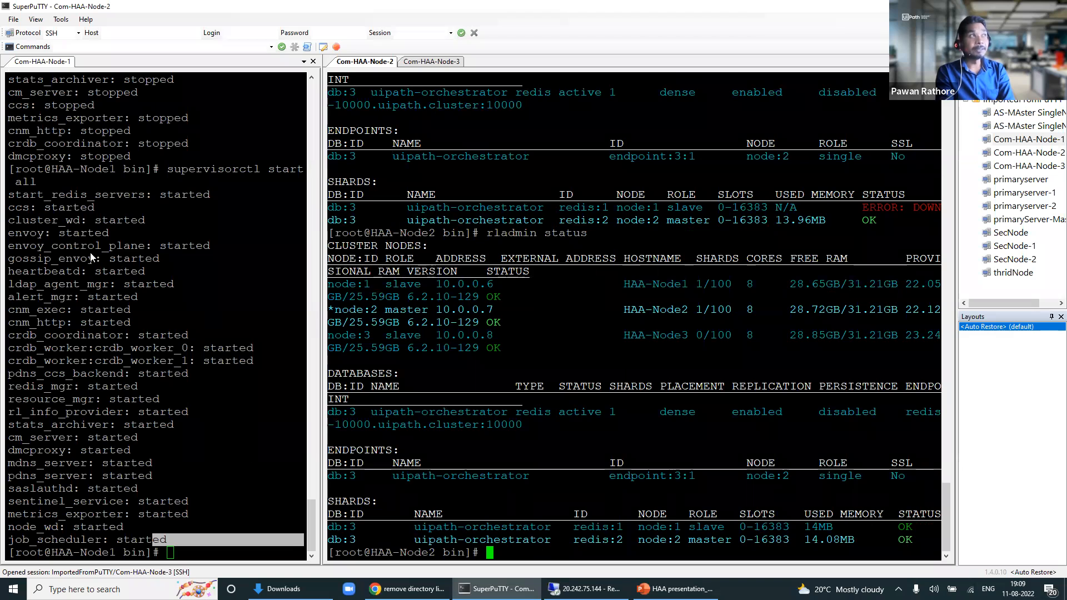
left_click_drag(73, 246, 108, 252)
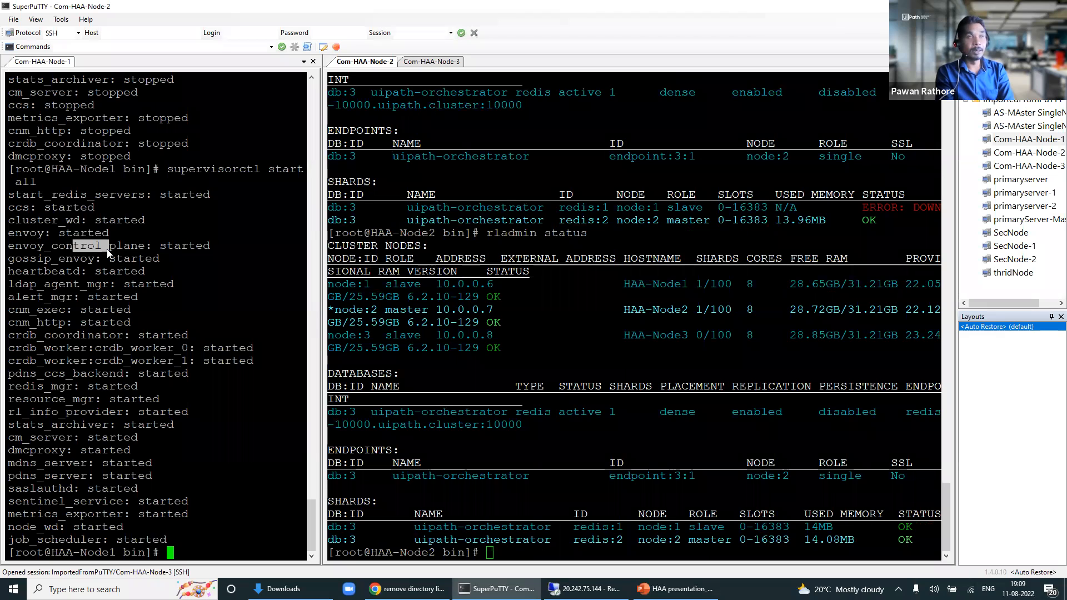
left_click(436, 312)
left_click_drag(435, 310, 415, 283)
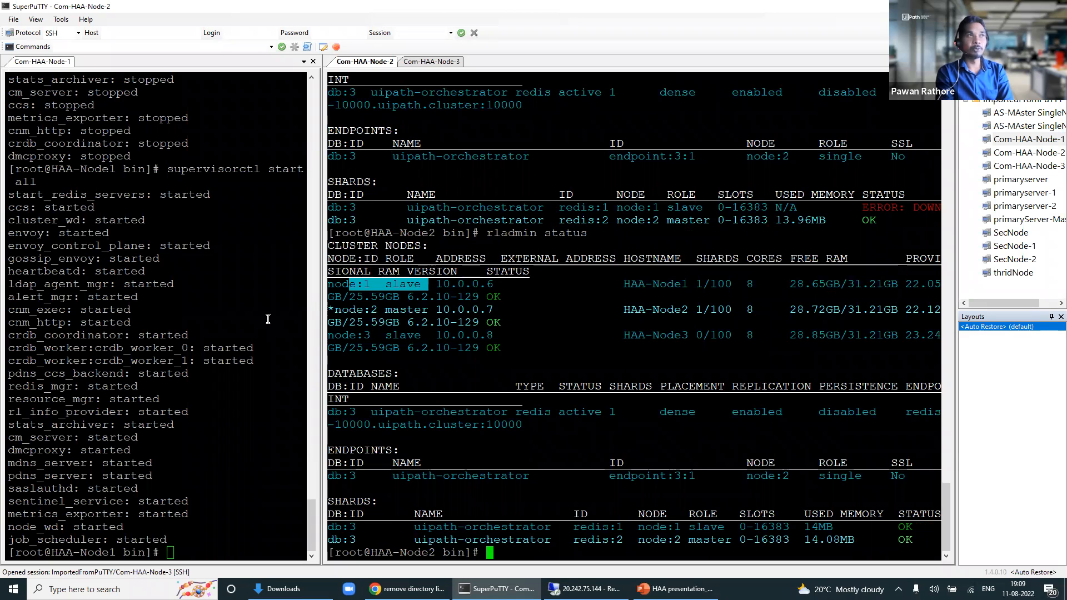
left_click_drag(428, 312, 333, 313)
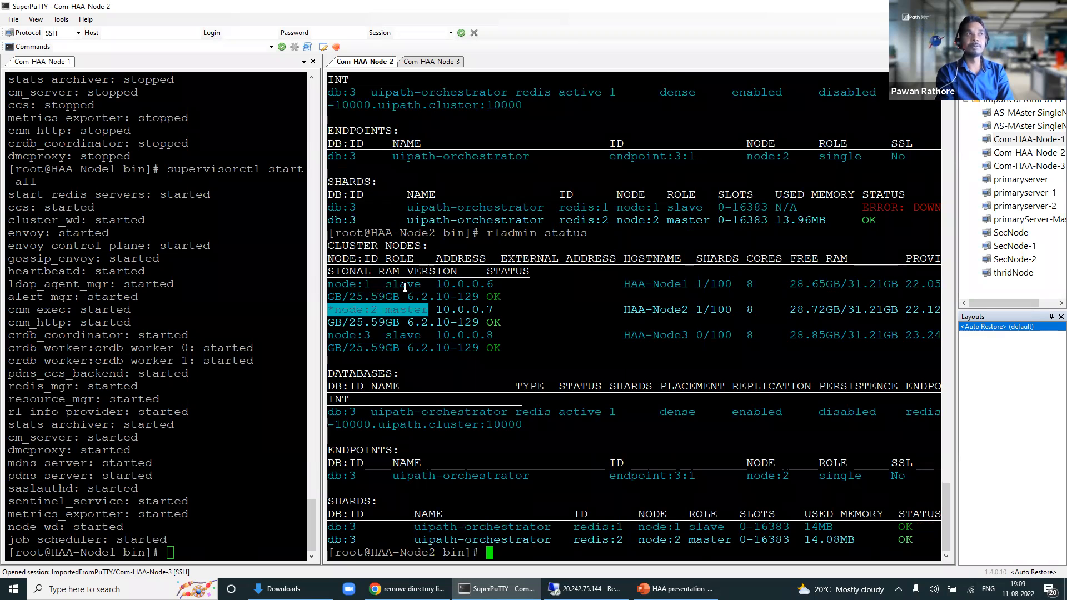
left_click_drag(427, 285, 334, 287)
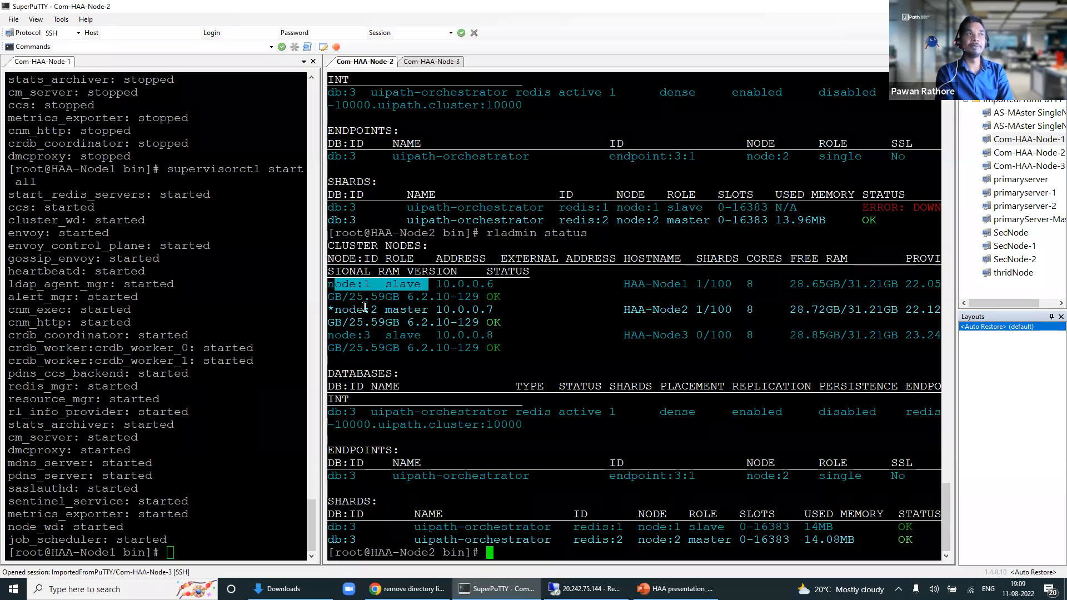
left_click(425, 308)
left_click_drag(428, 309, 335, 309)
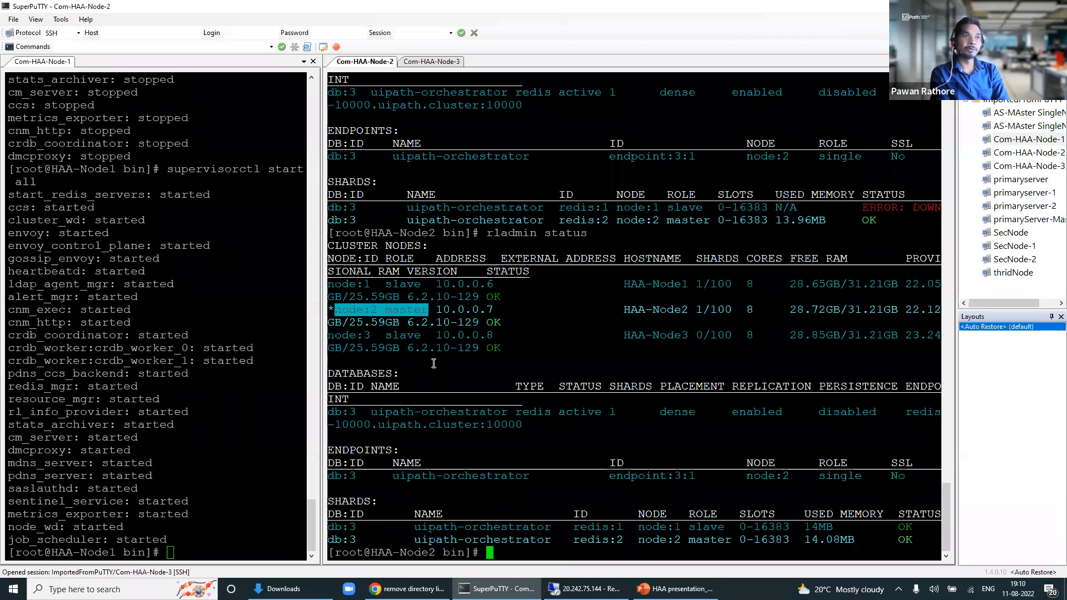
Step: Check node 1's configuration, then open the uipath-orchestrator database's configuration
left_click(586, 589)
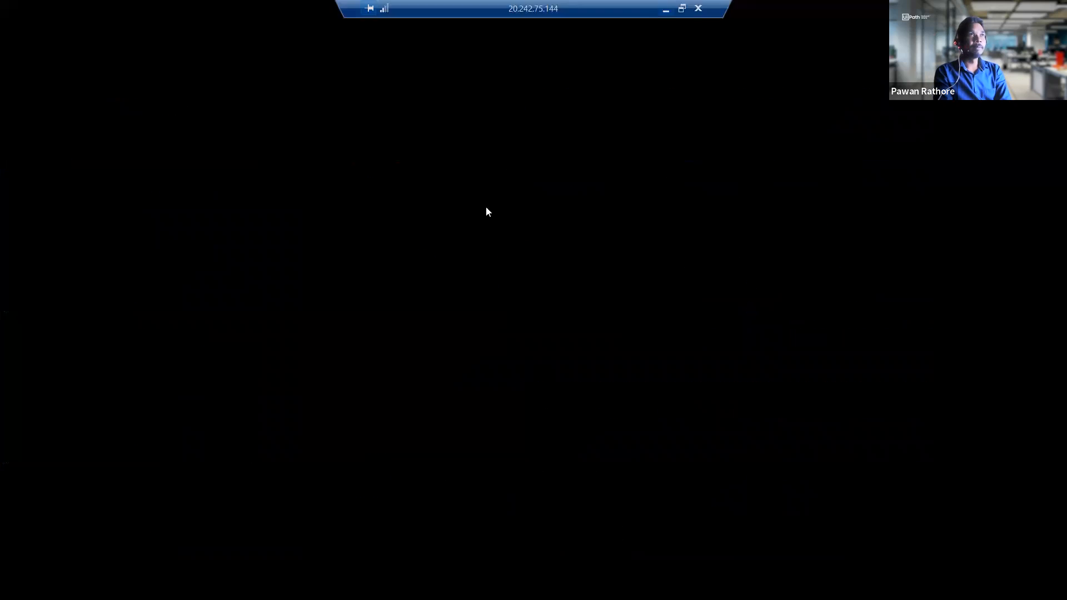
left_click(334, 259)
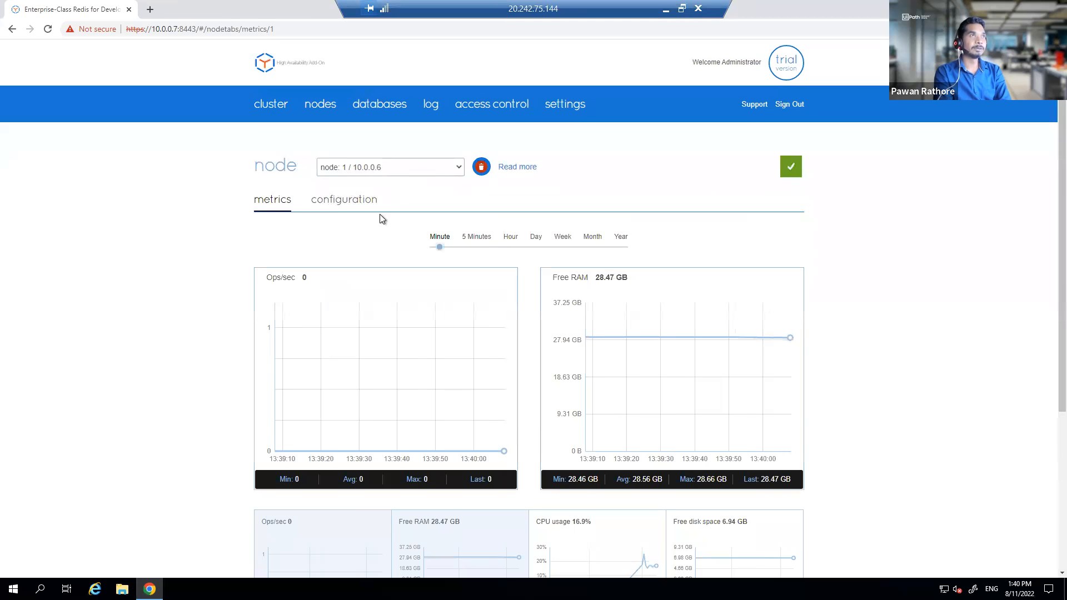
left_click(353, 200)
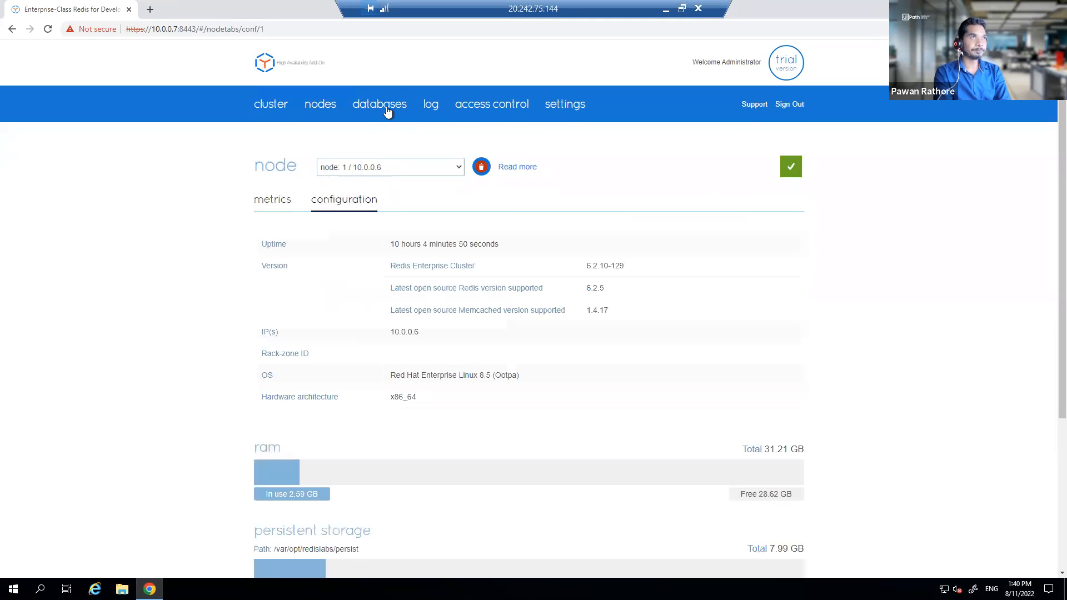
left_click(386, 113)
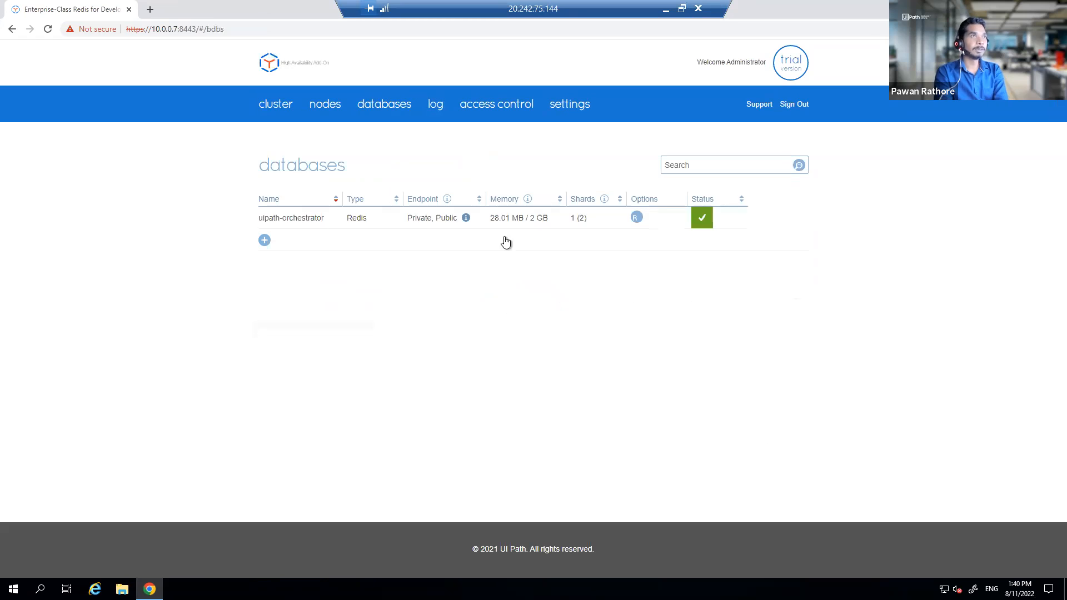
left_click(402, 223)
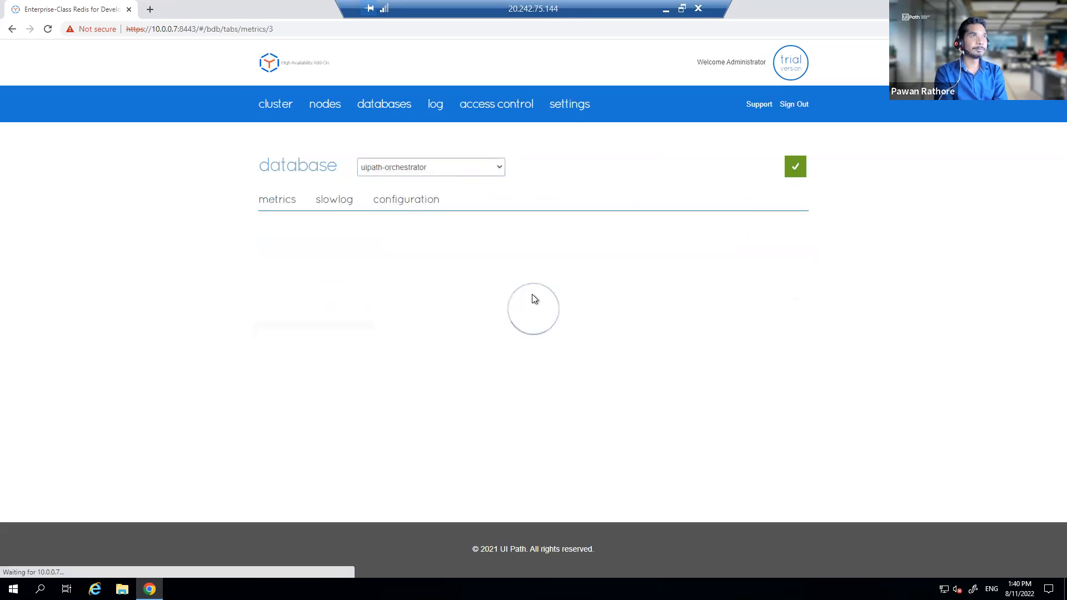
left_click(386, 208)
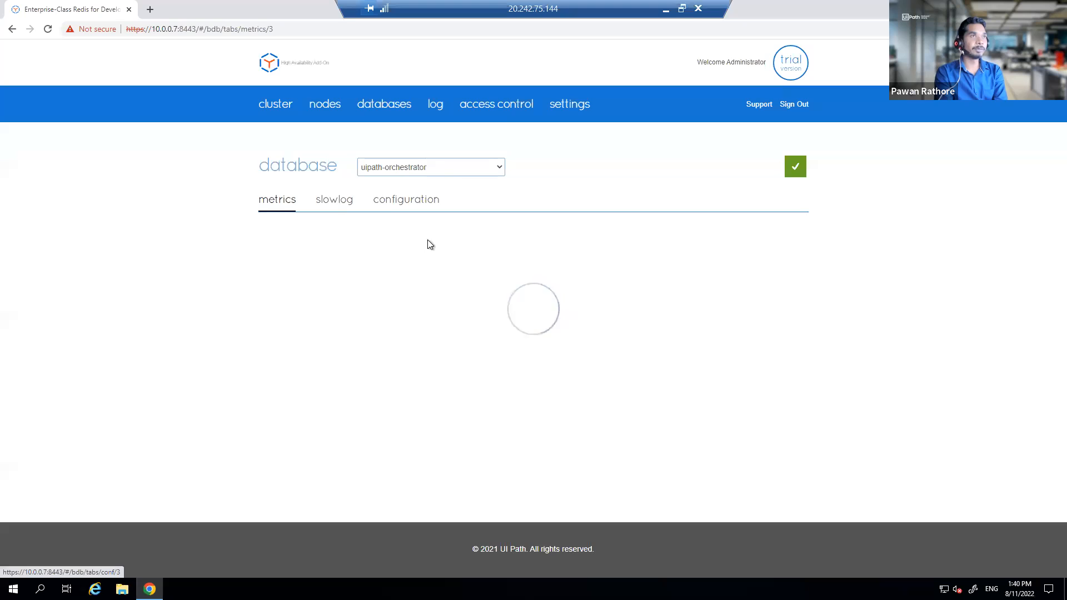
Step: Highlight the database endpoint, 10.0.0.7:10000, in the configuration
scroll(444, 264, "down", 1)
scroll(599, 290, "down", 1)
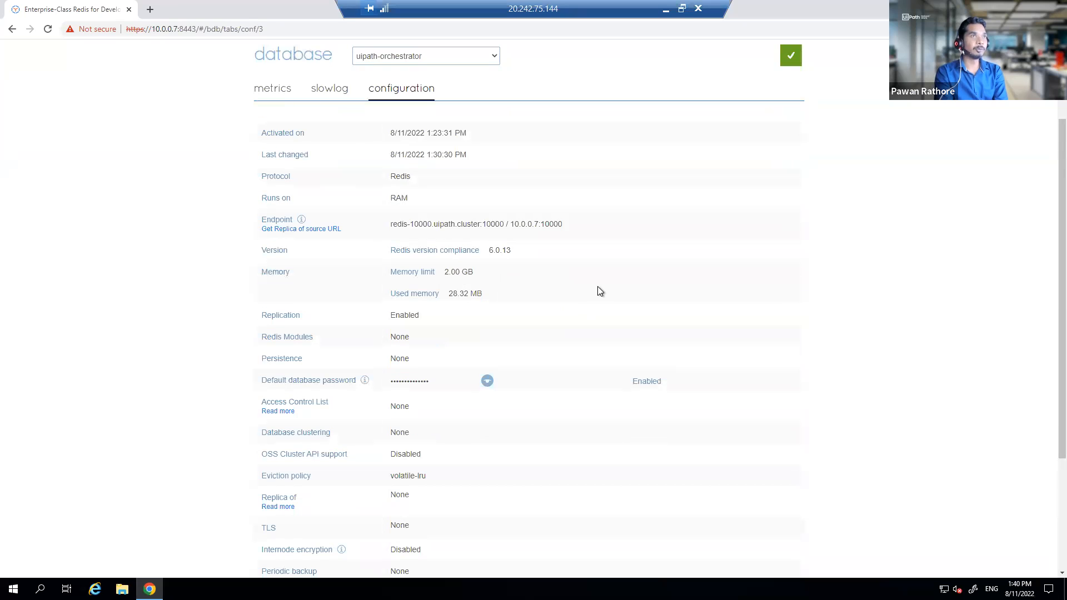
left_click_drag(563, 224, 383, 225)
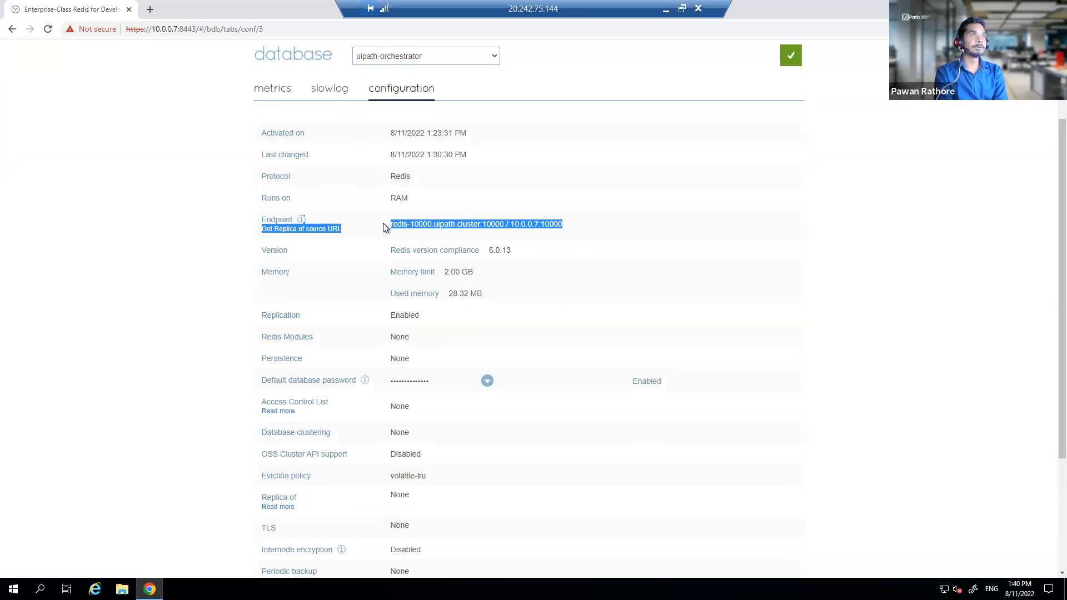
left_click(573, 226)
left_click_drag(559, 224, 511, 224)
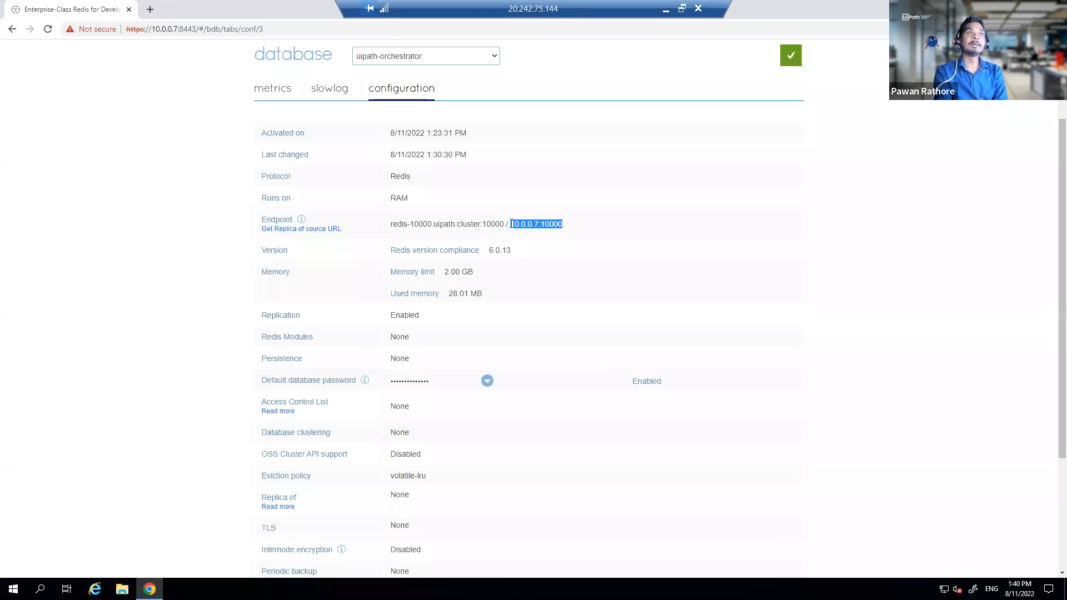
scroll(515, 245, "down", 2)
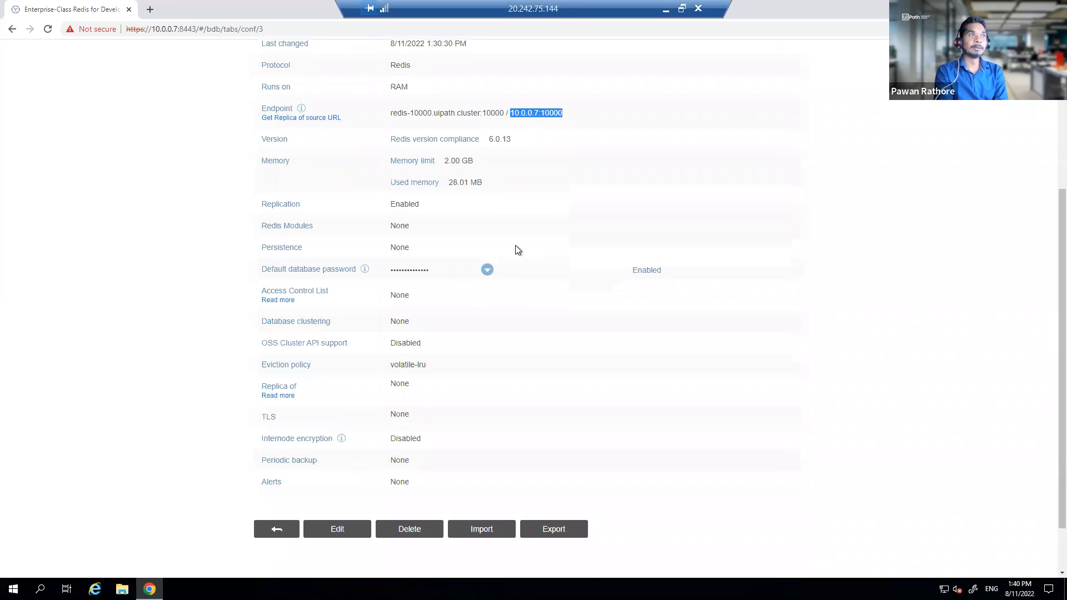
left_click(572, 113)
left_click_drag(563, 114, 509, 116)
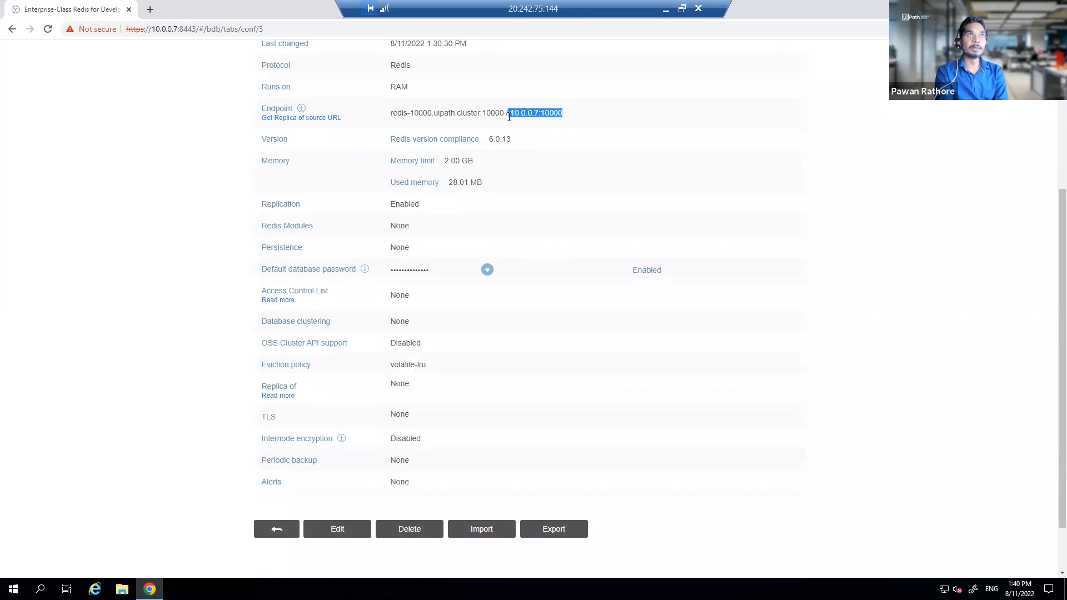
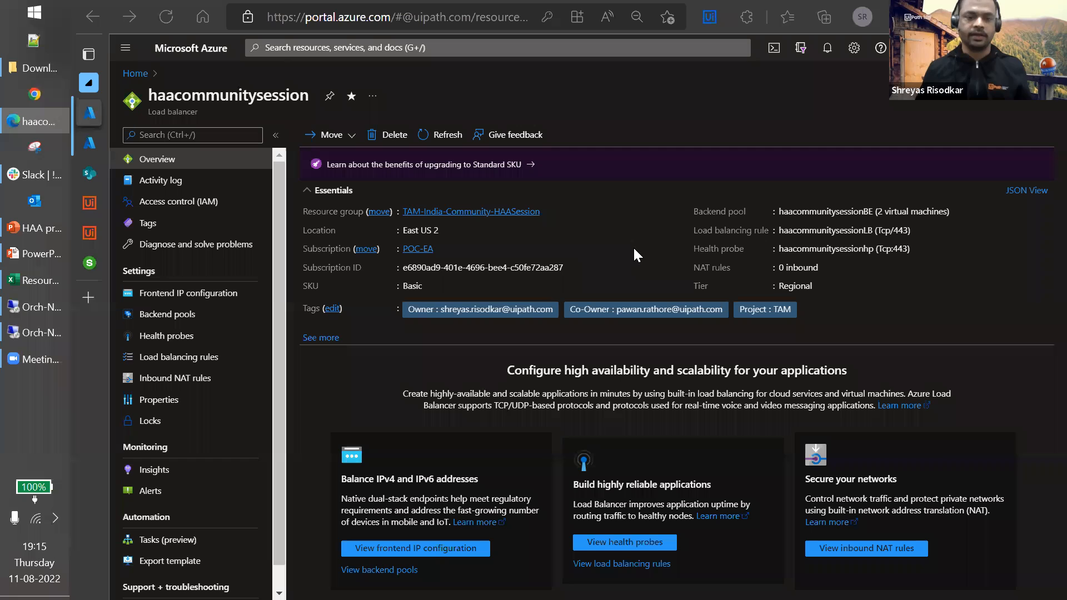
Step: Highlight frontend IP 20.97.218.32, then view the backend pool with Orch-Node1 (10.0.0.4) and Orch-Node2 (10.0.0.5)
left_click(173, 299)
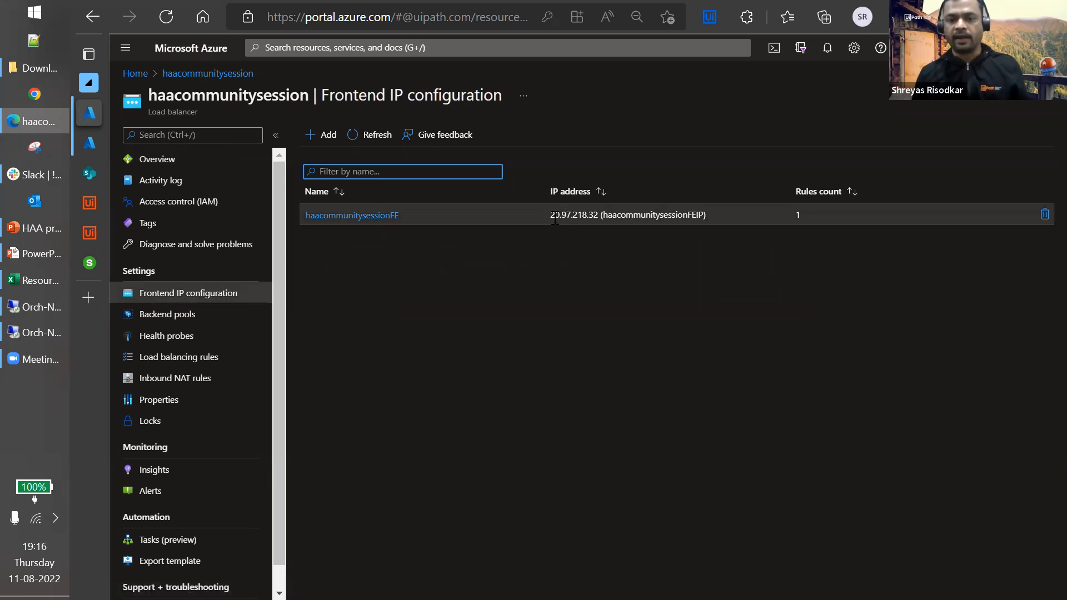
left_click_drag(550, 214, 600, 216)
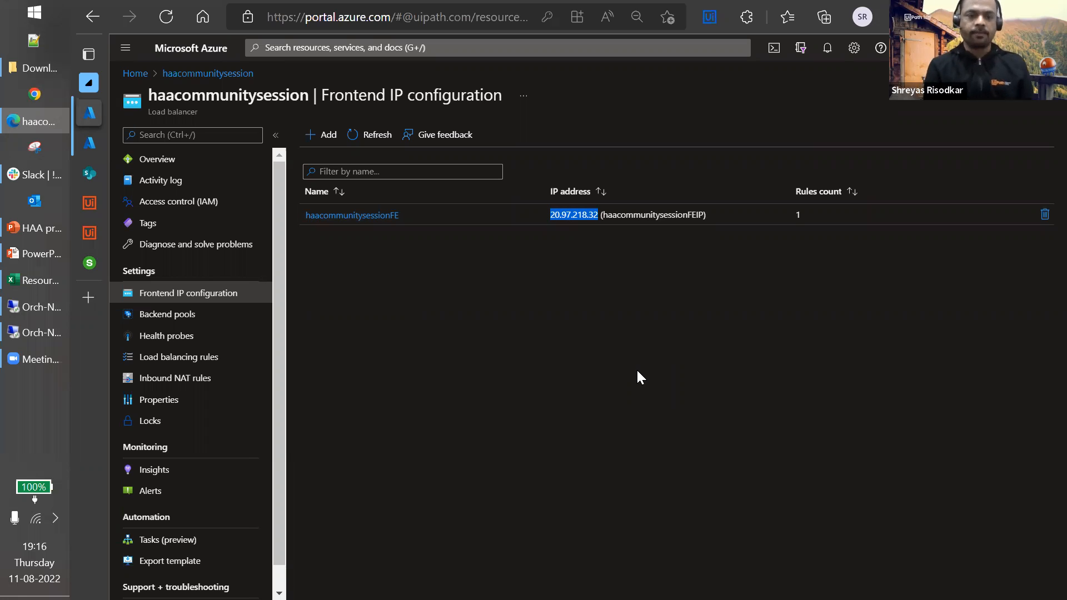
left_click(216, 317)
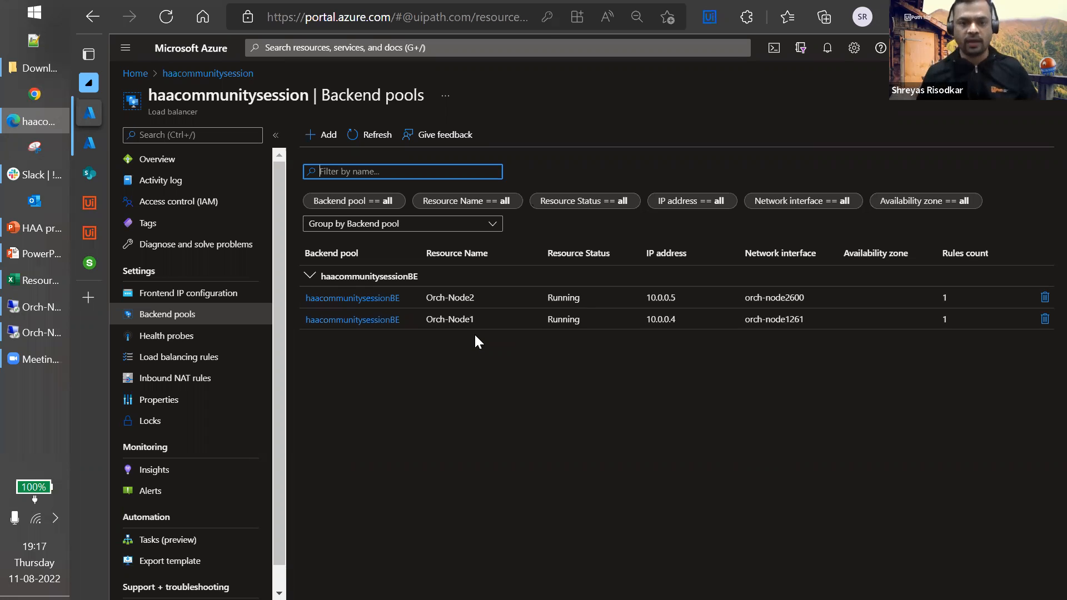
left_click(332, 137)
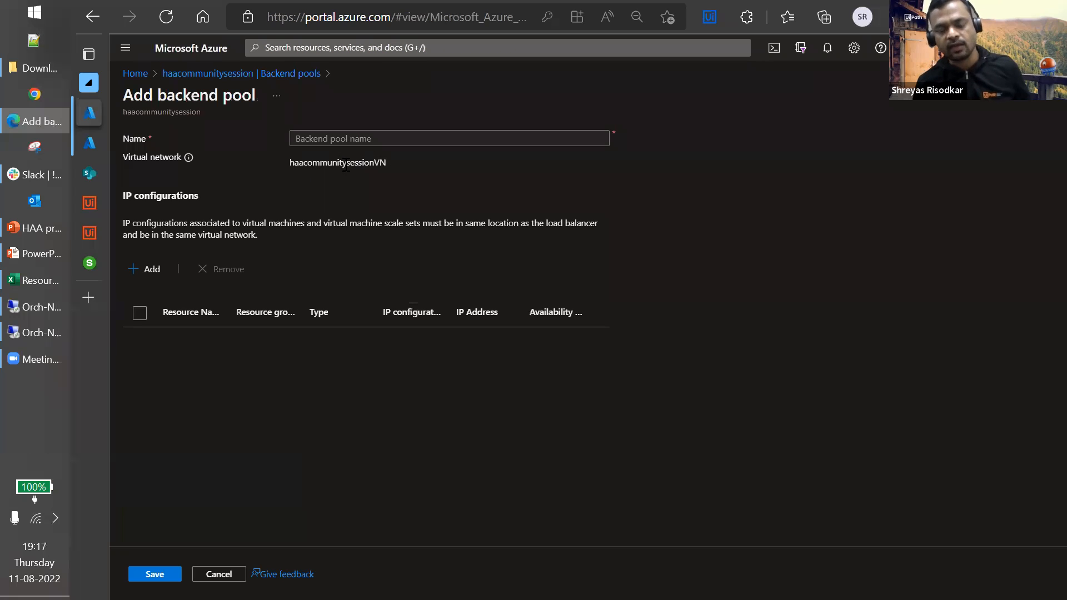
left_click(150, 269)
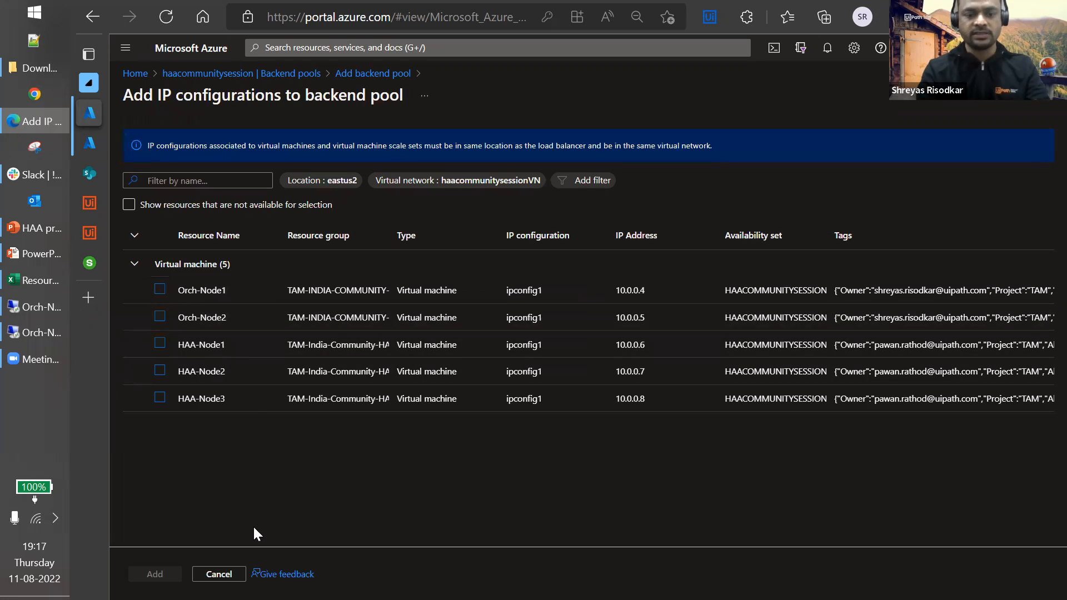
left_click(219, 574)
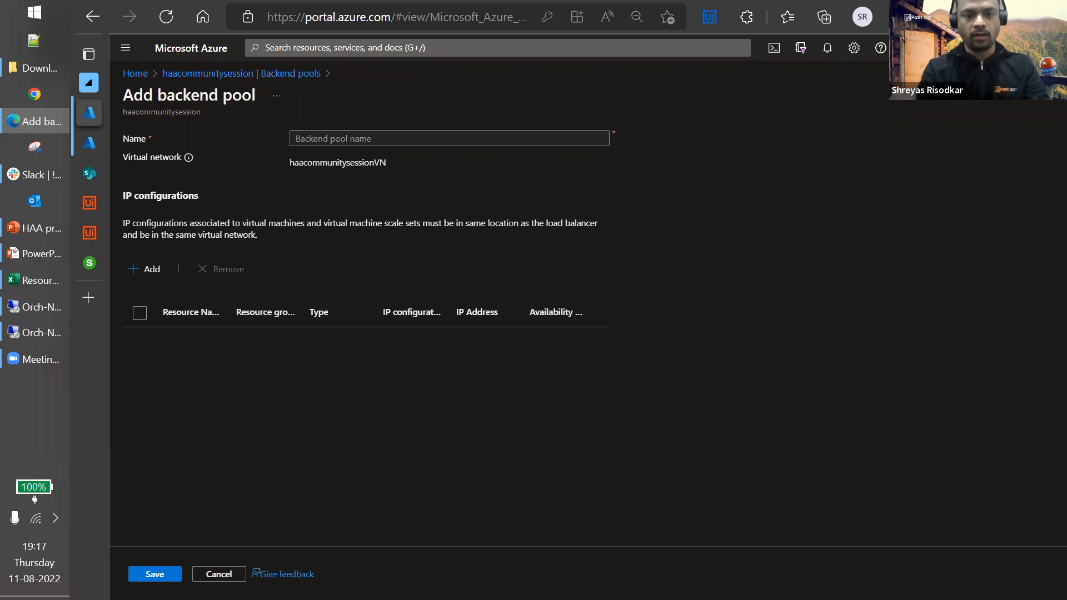
left_click(149, 273)
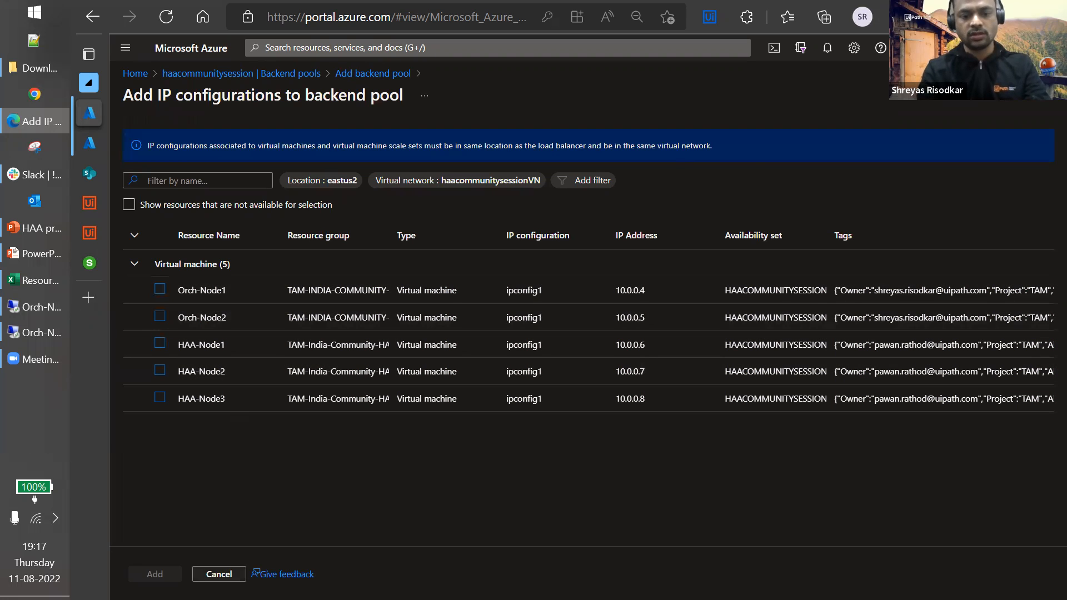
left_click(218, 575)
left_click(218, 574)
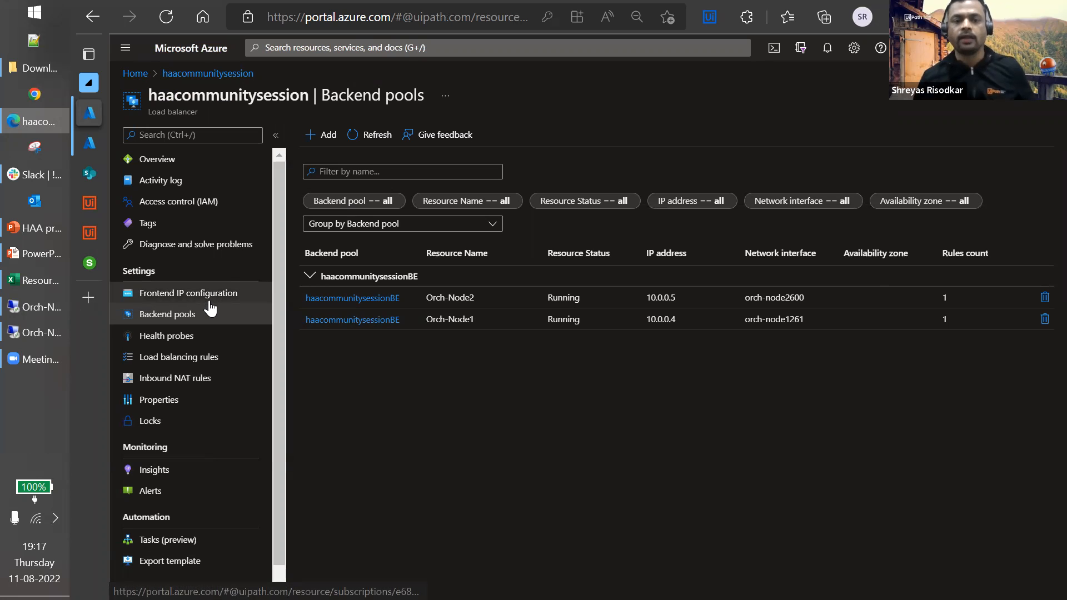
Step: Open the haacommunitysessionLB rule: TCP 443→443, probe haacommunitysessionhp, 4-minute idle timeout
left_click(214, 364)
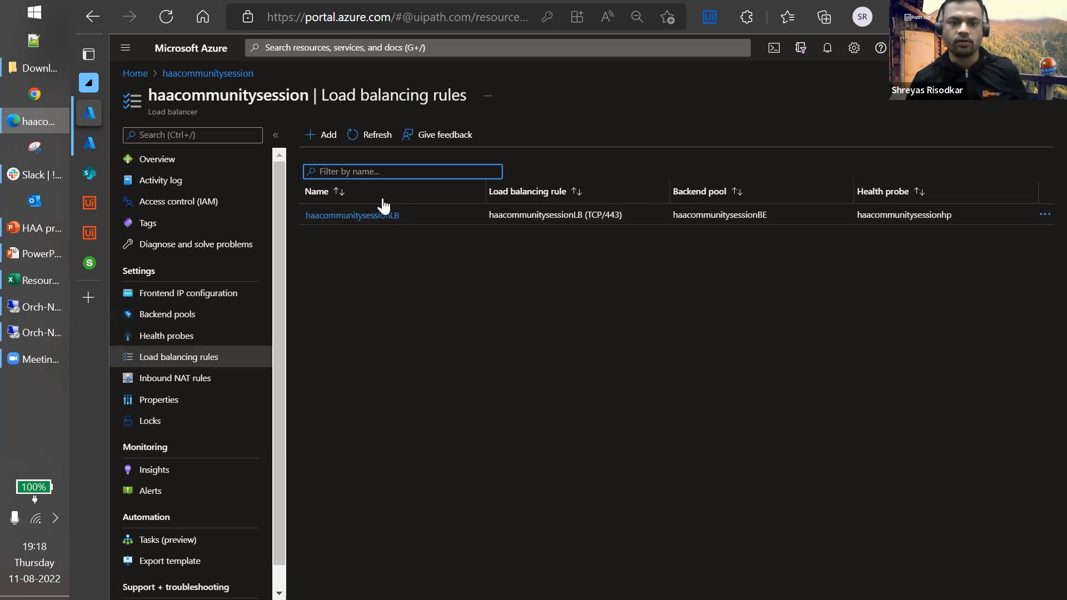
left_click(342, 217)
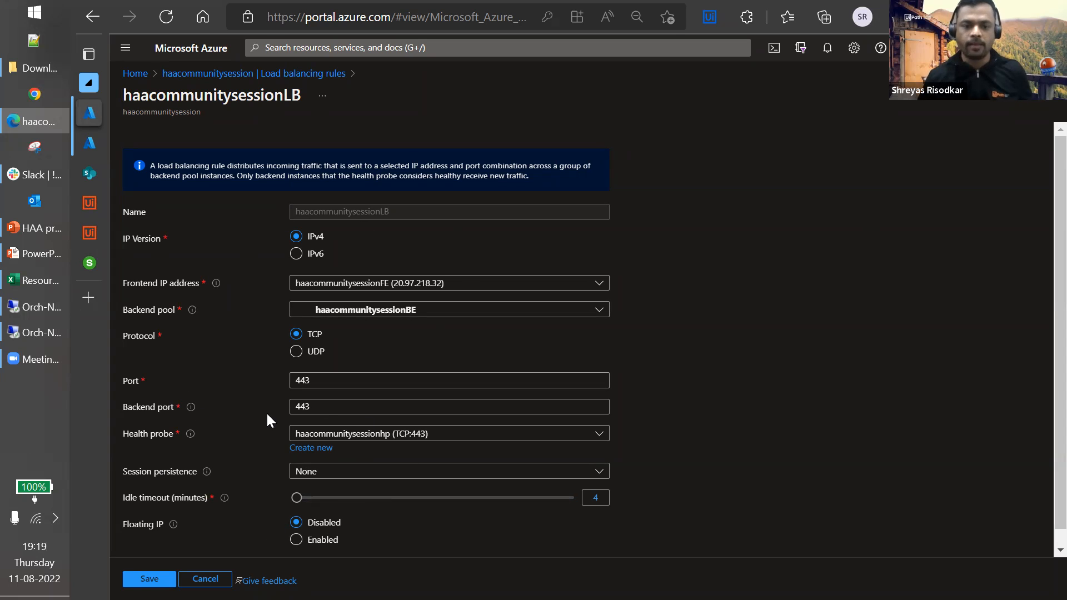
left_click(323, 451)
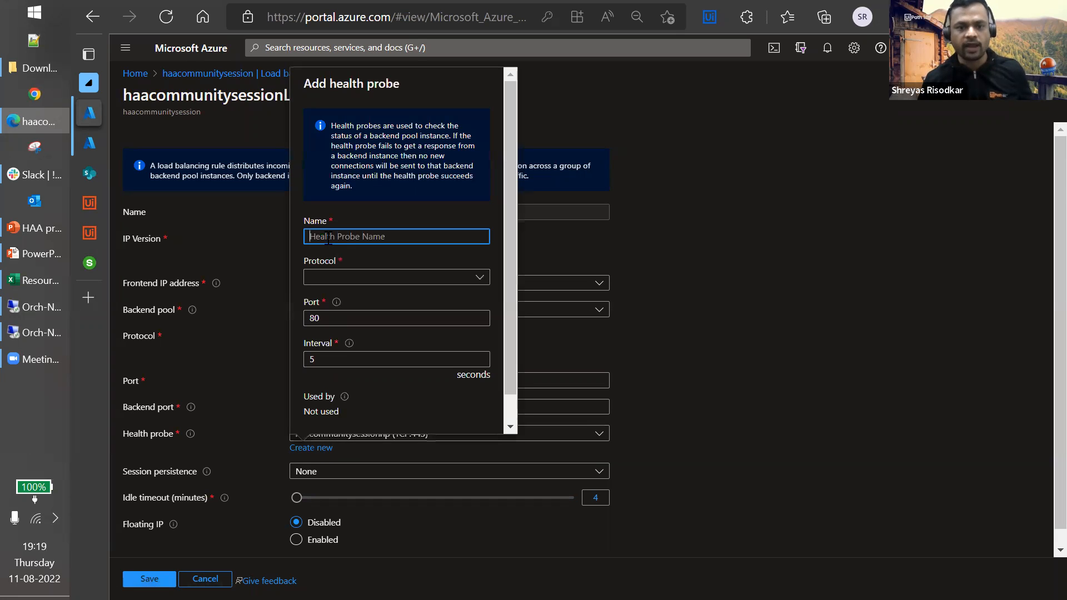
left_click(352, 284)
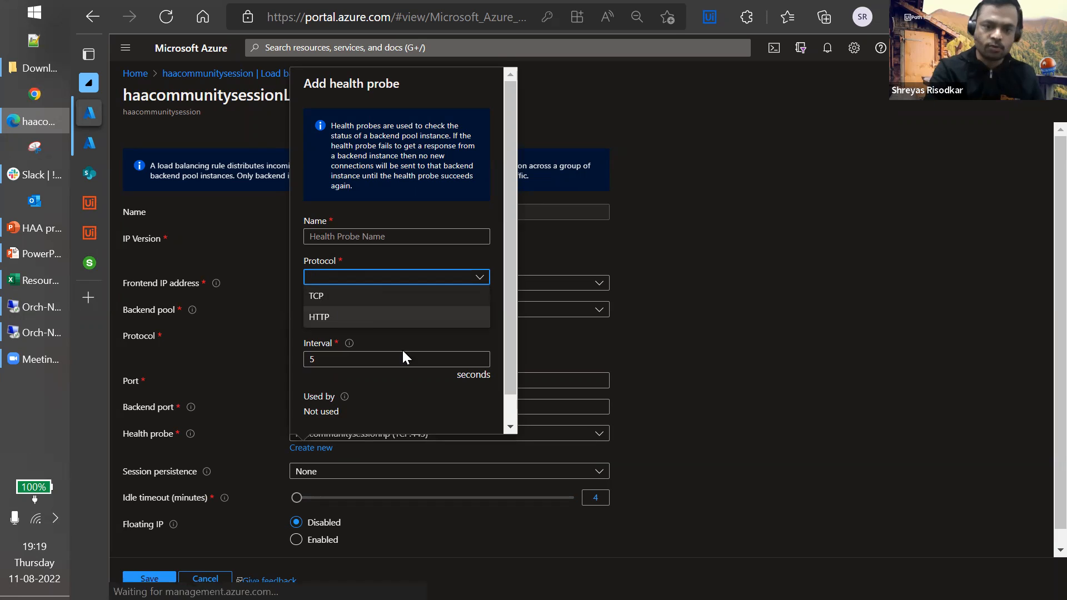
left_click(415, 389)
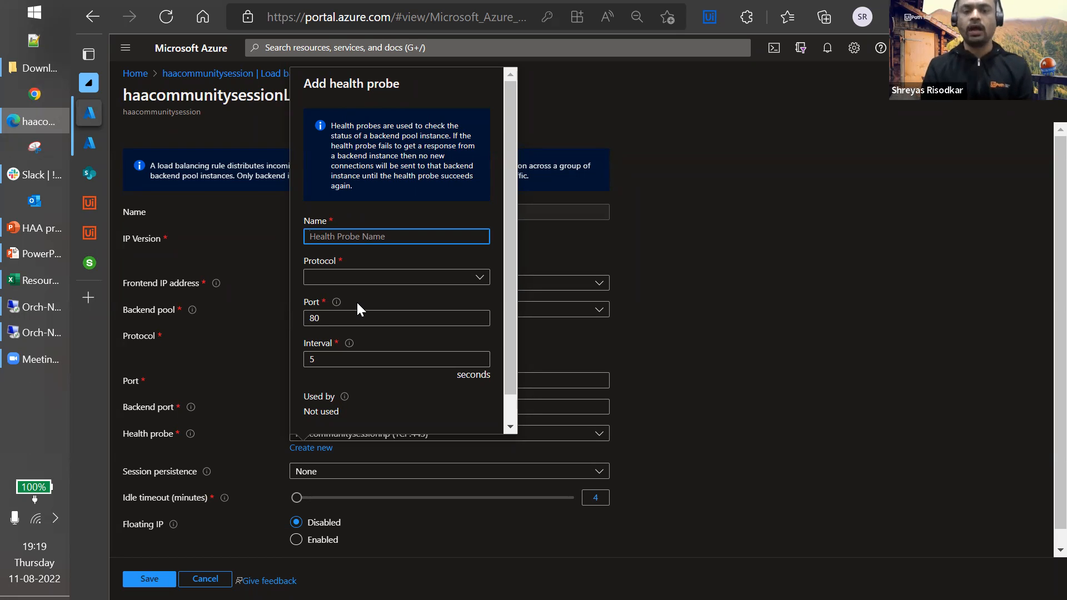
left_click(762, 364)
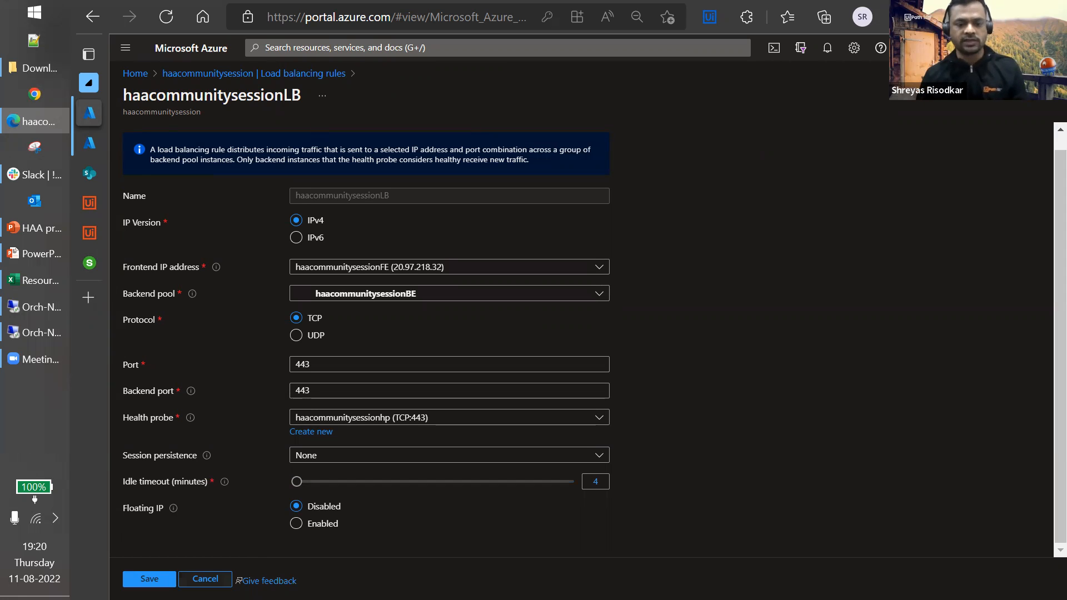
Step: Discard the rule form and resume the HAA presentation slide show on slide 6
left_click(205, 579)
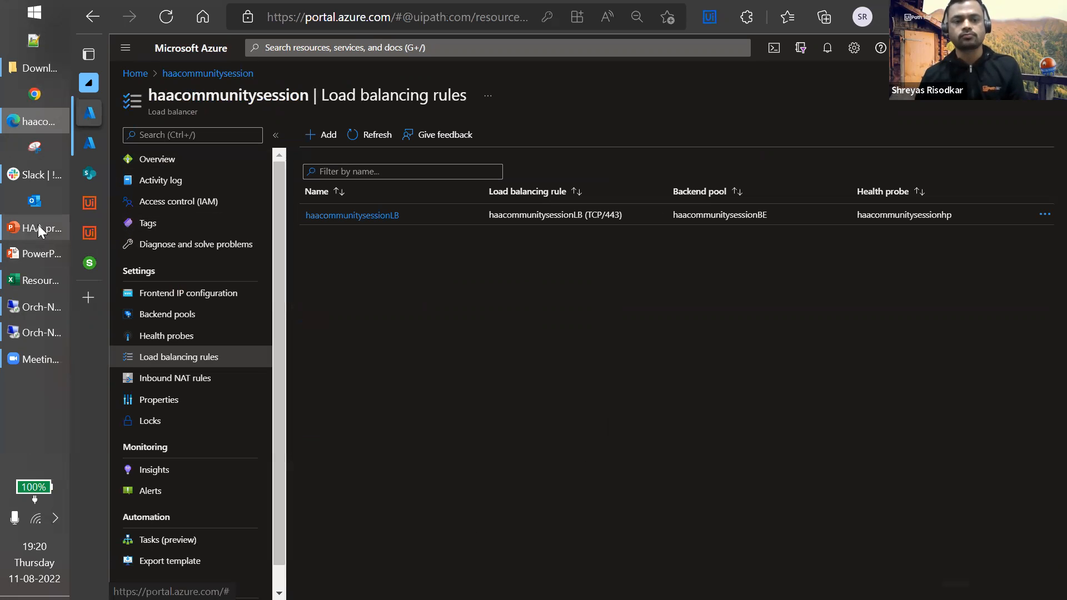
mouse_move(40, 228)
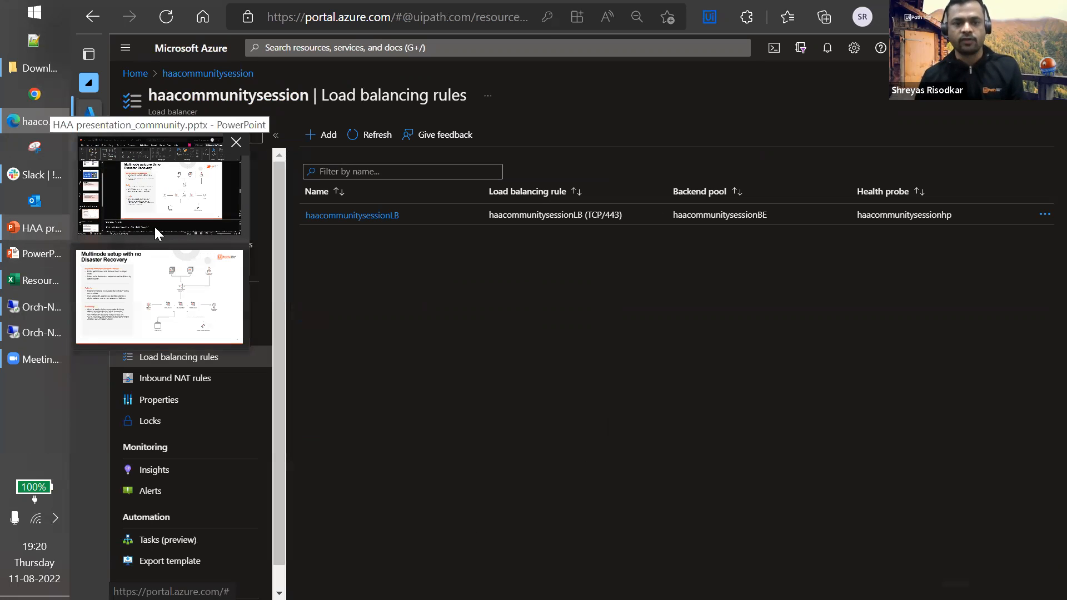
left_click(184, 203)
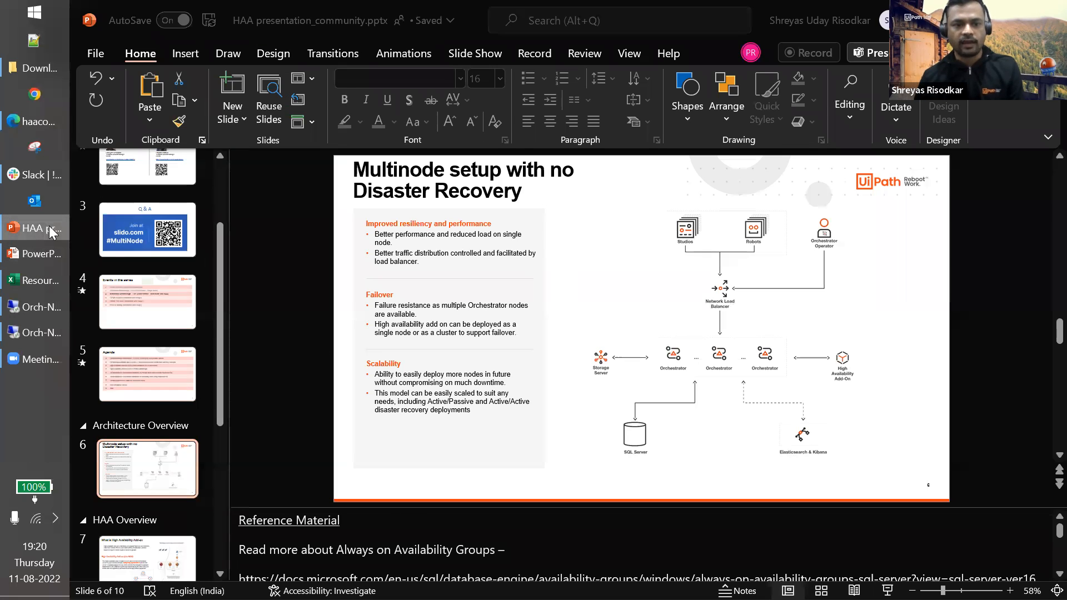
left_click(49, 228)
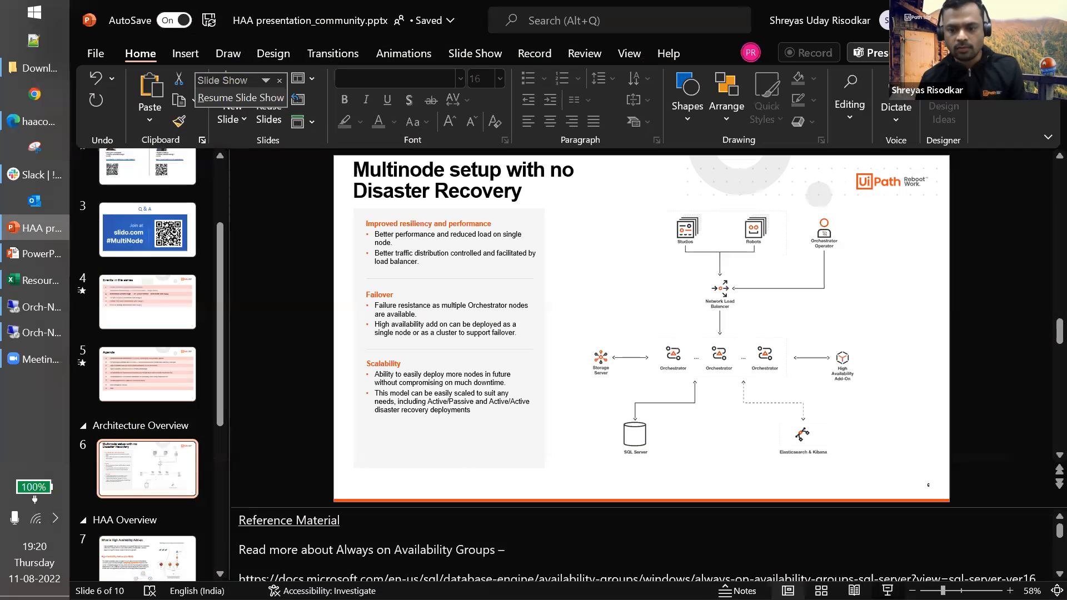
left_click(241, 98)
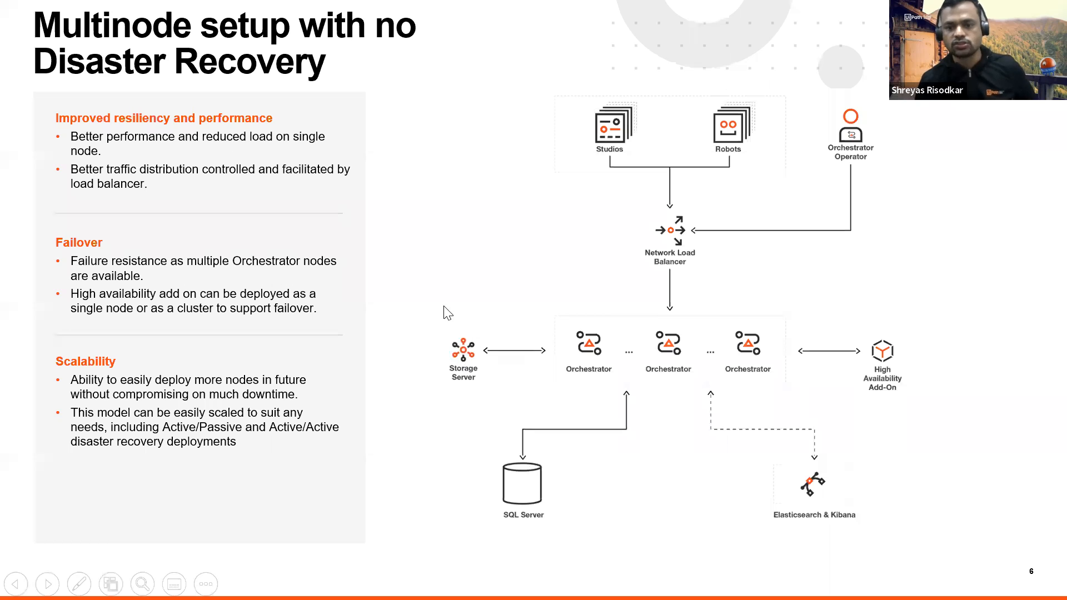